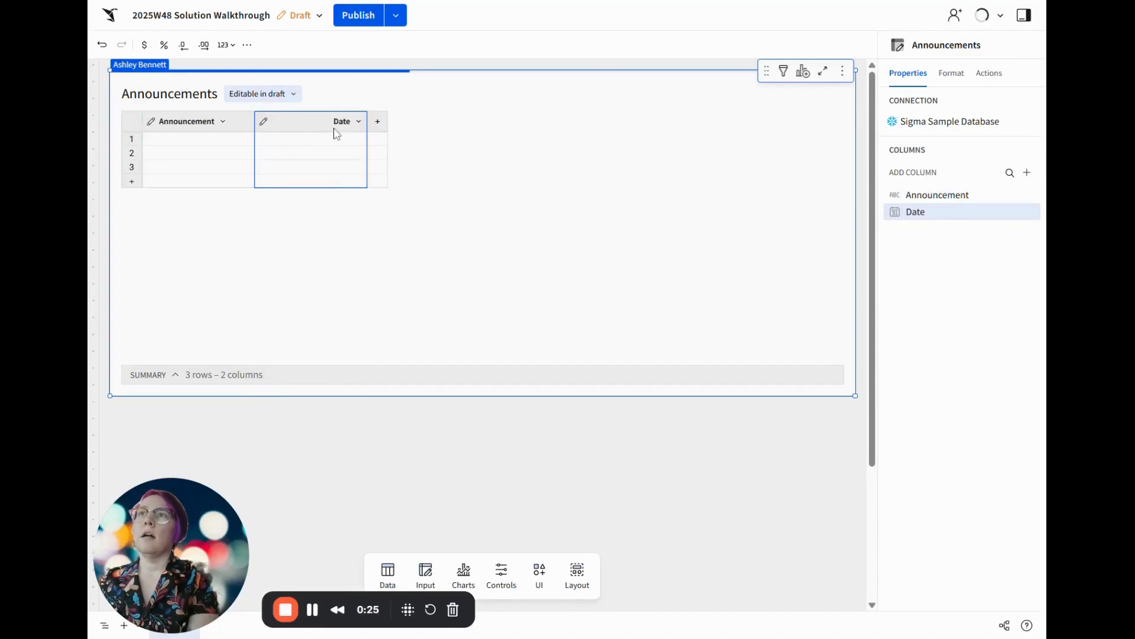
Rename the Announcements date column as Date to Release and add a text column named Made By
text(Date to Release)
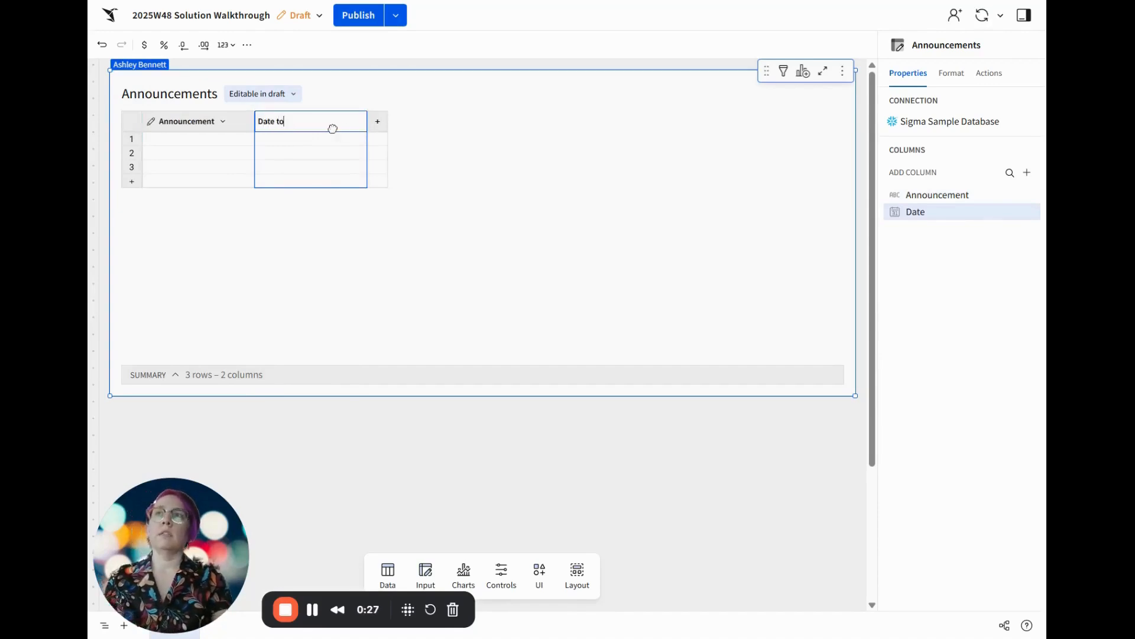
key(Return)
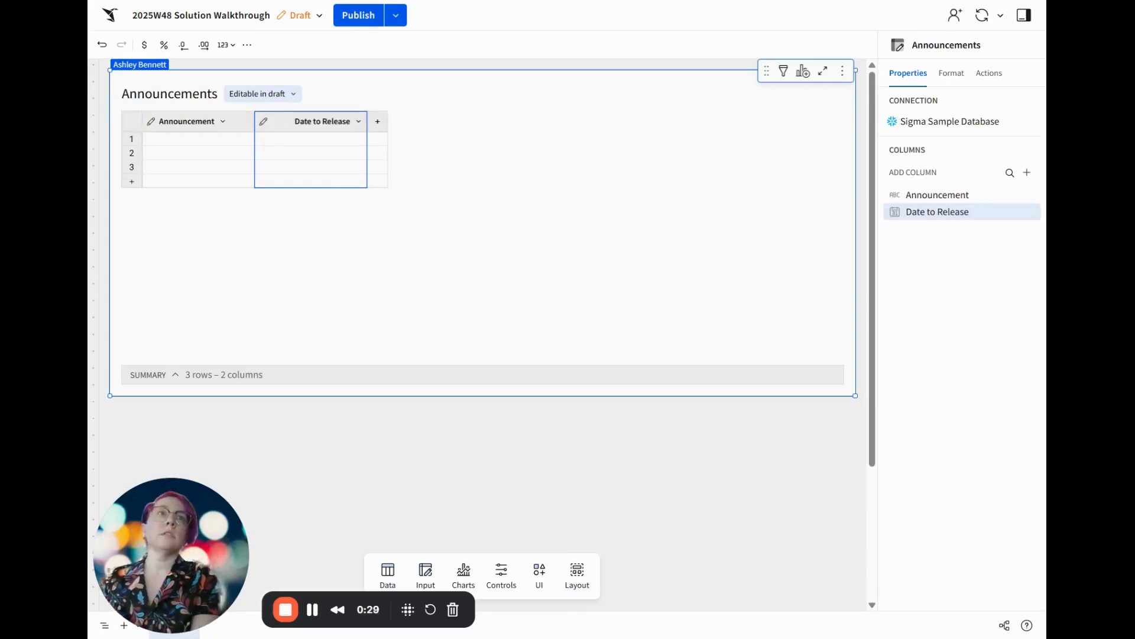
click(376, 125)
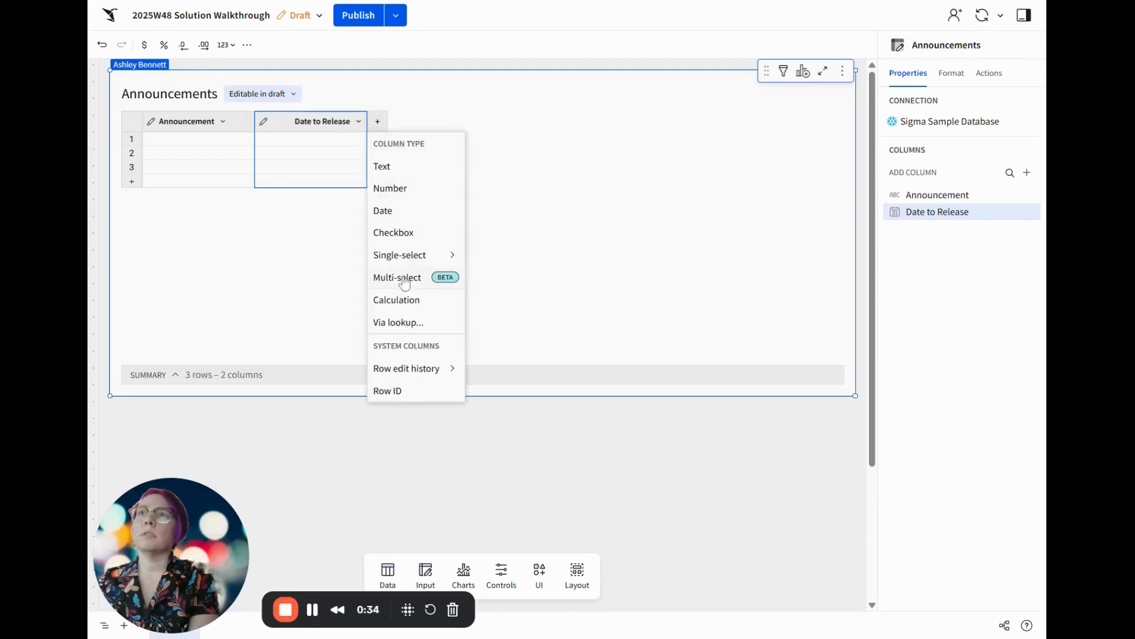
click(419, 169)
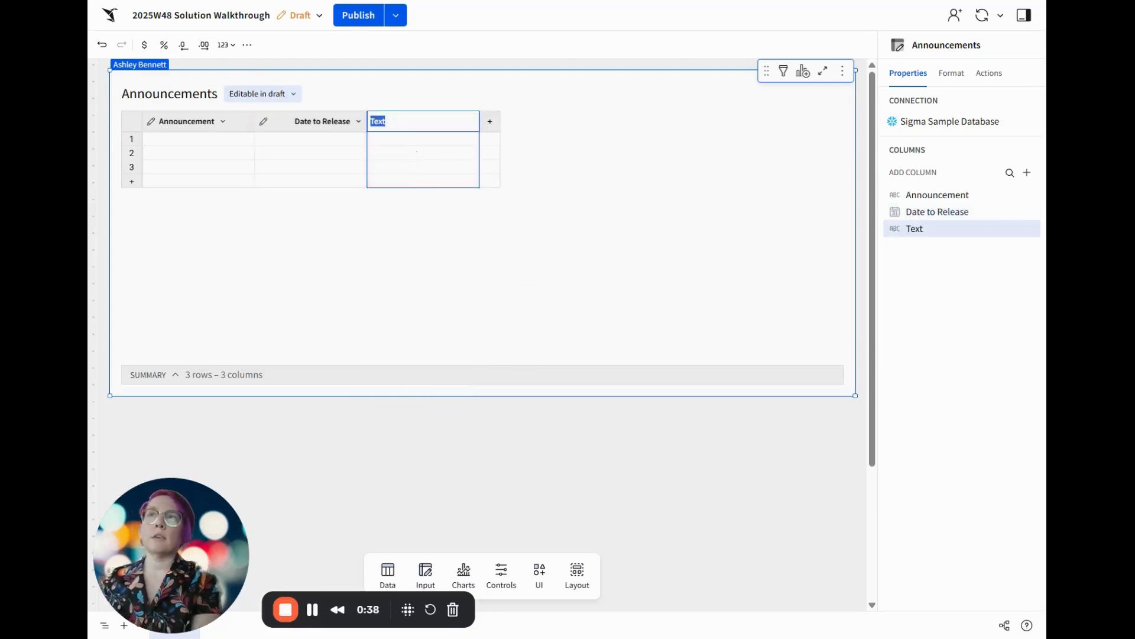
text(Made By)
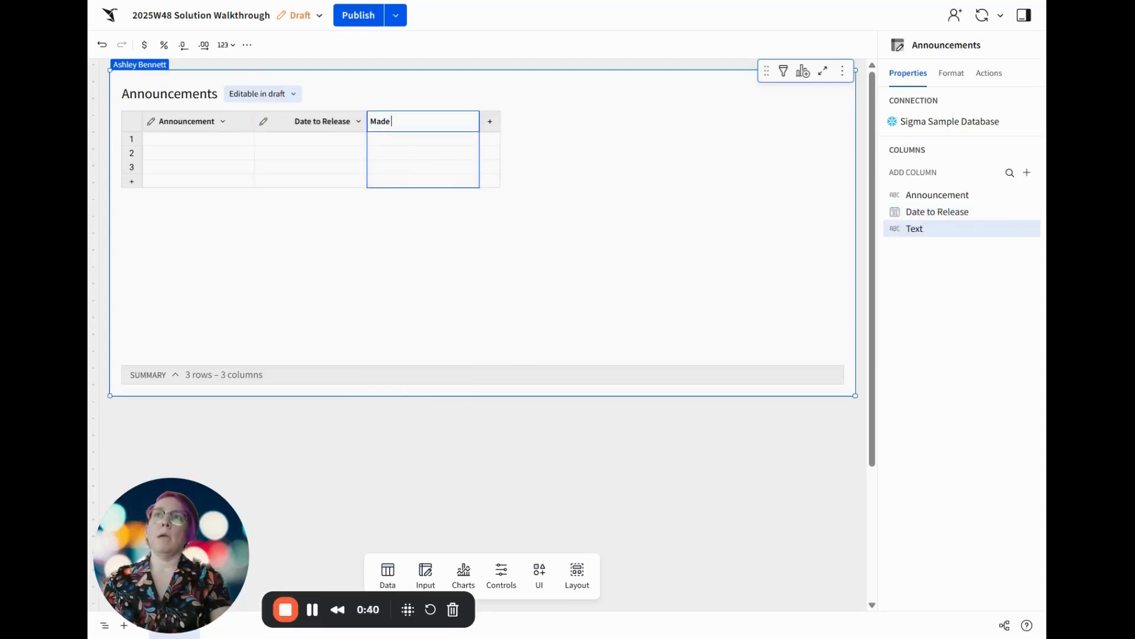
key(Return)
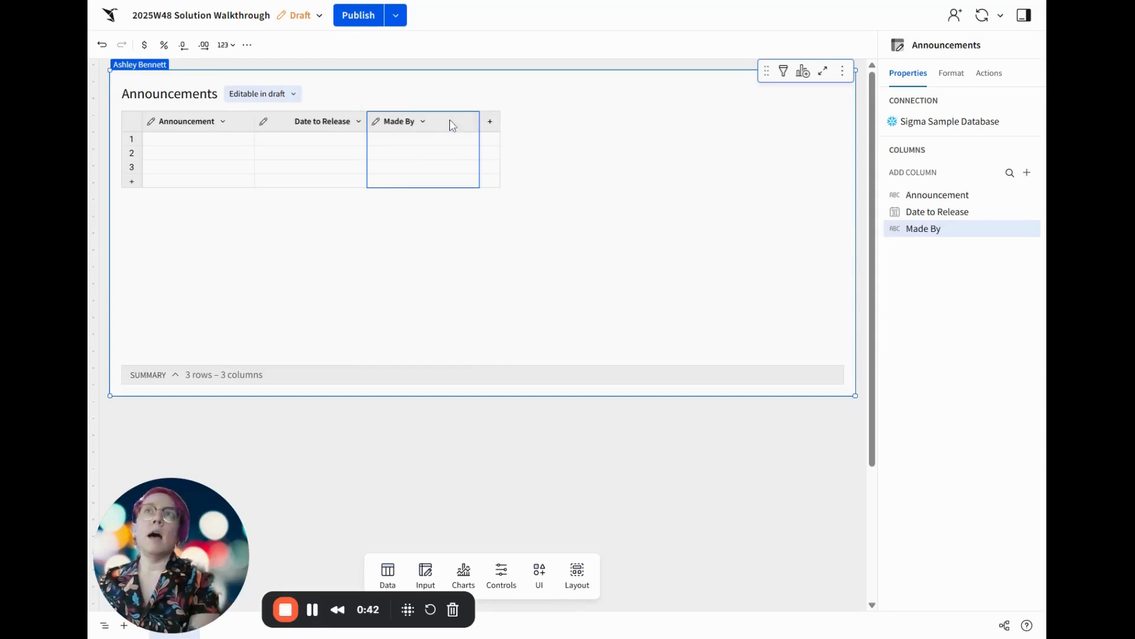
Add a single-select text column to the Announcements table and name it Expiration Period
click(495, 126)
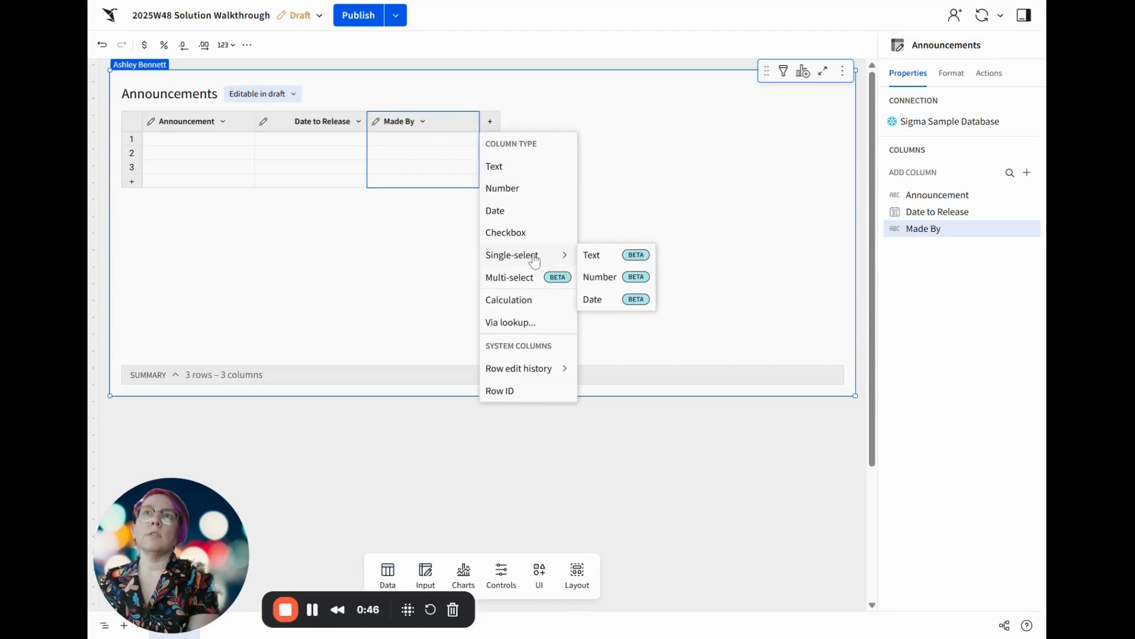
click(605, 260)
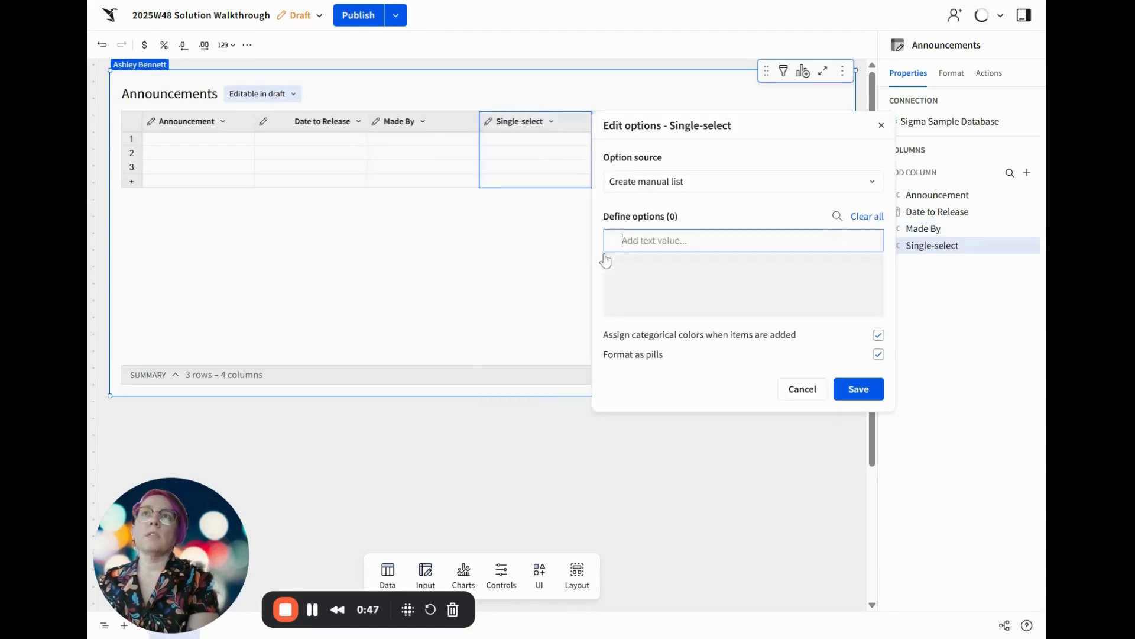
click(528, 122)
double_click(529, 122)
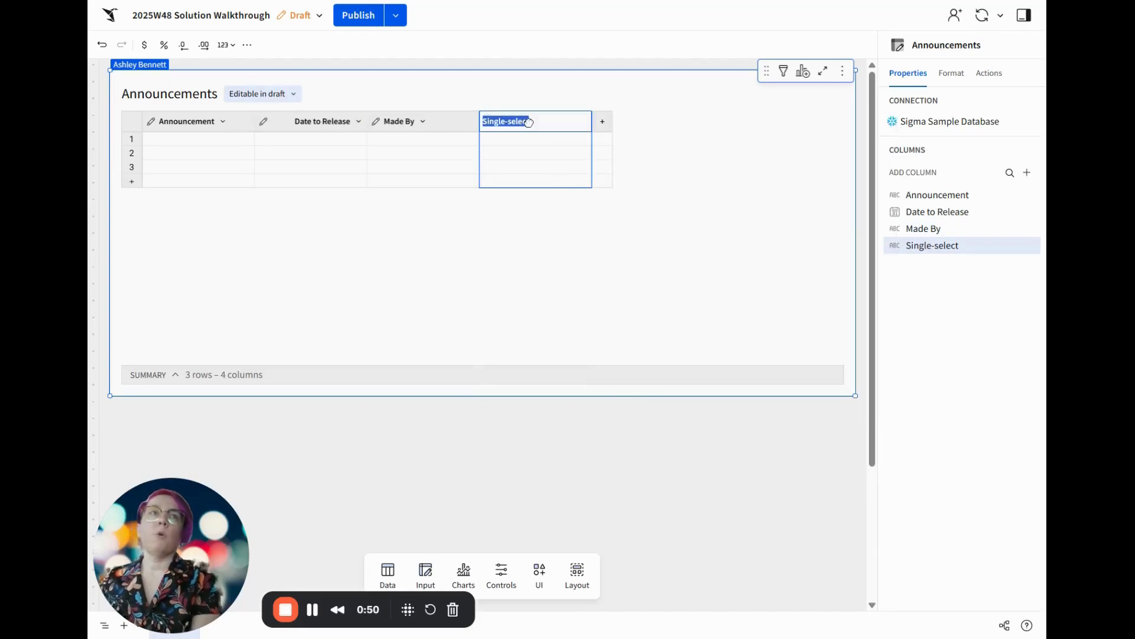
text(E)
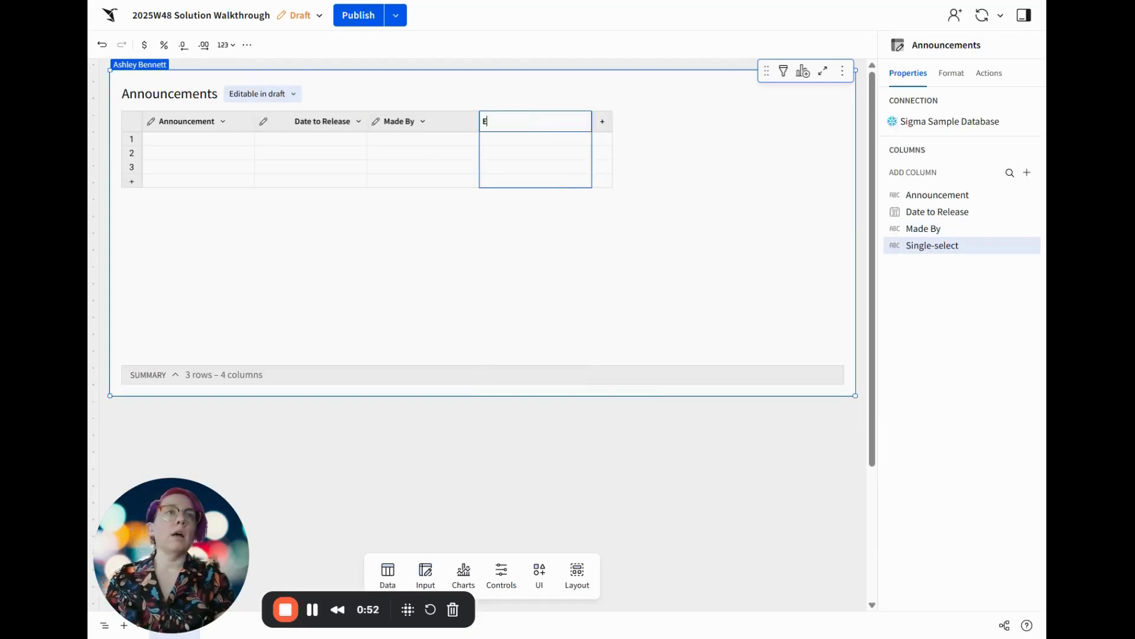
text(xpiration Period)
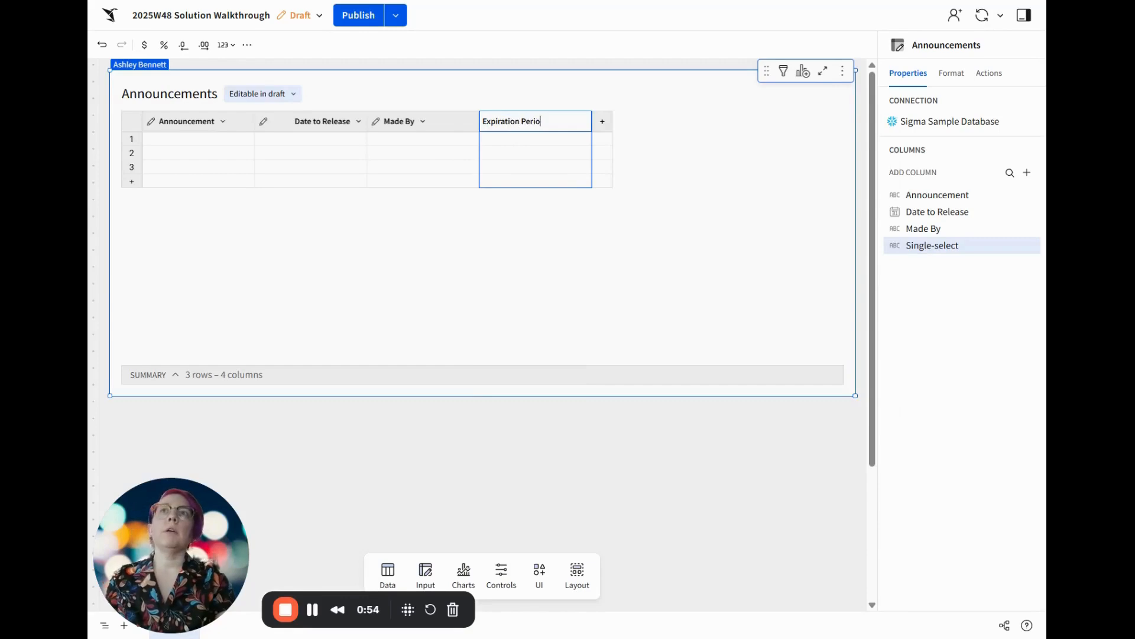
key(Return)
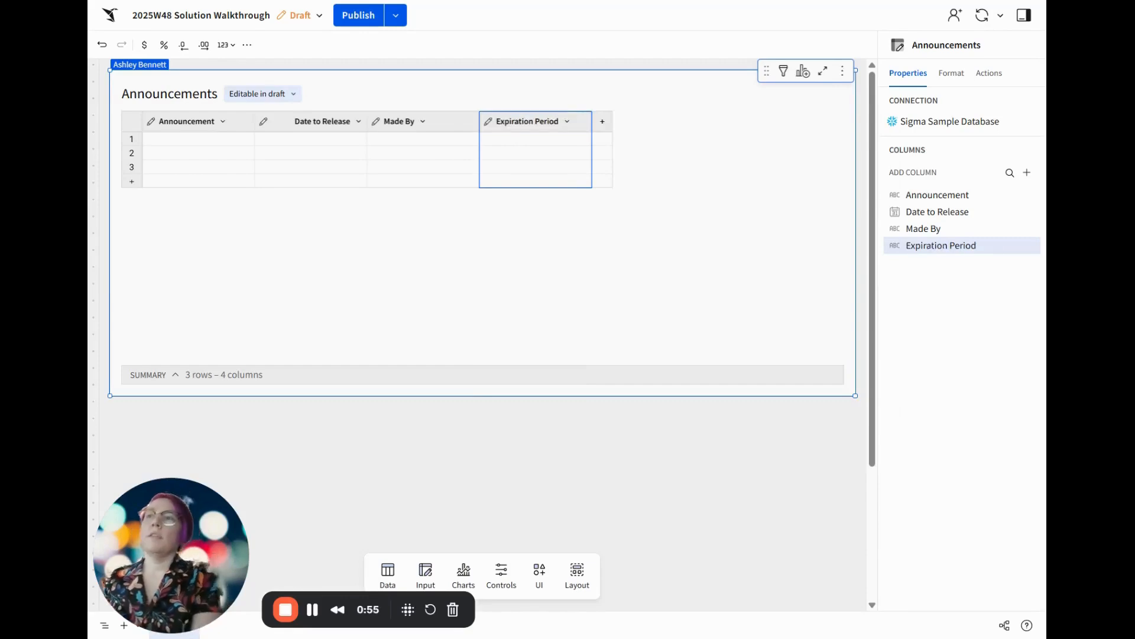
Create an empty input table below the Announcements table, using the Sigma Sample Database connection
click(427, 580)
drag(384, 511, 158, 393)
click(491, 395)
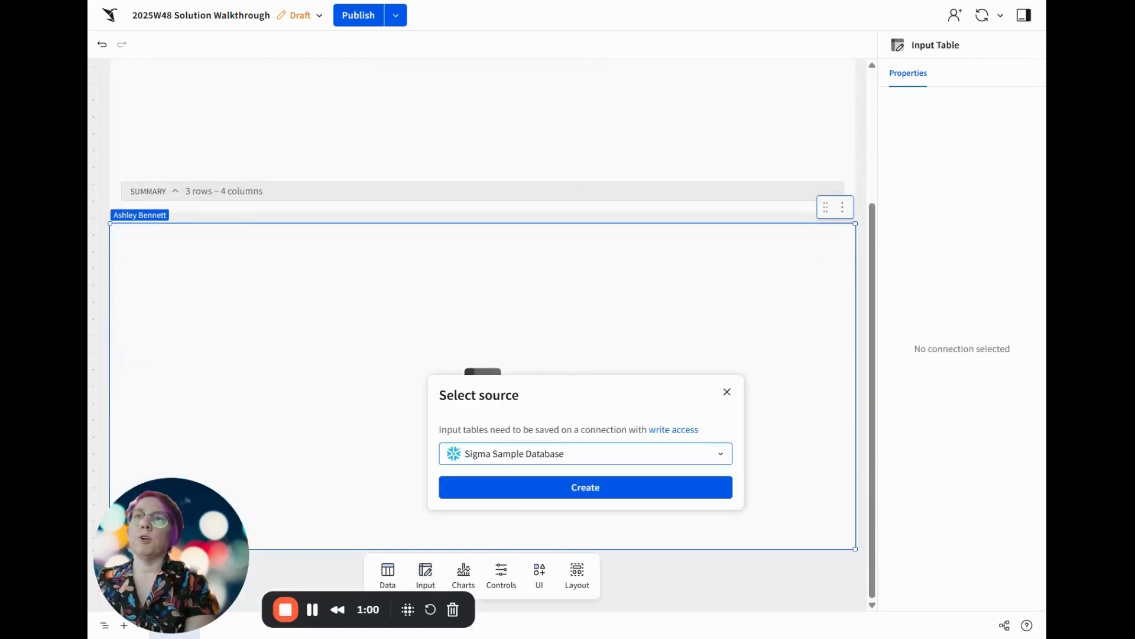
click(518, 487)
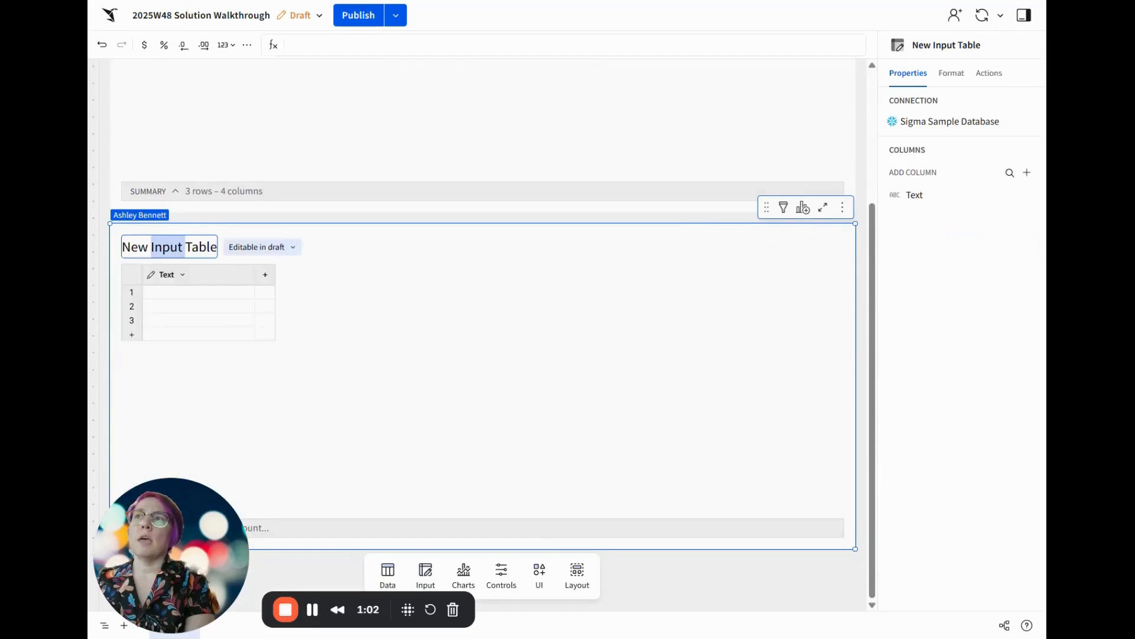
Title the new input table Expiration Periods Dimension Table
triple_click(169, 247)
text(Expir)
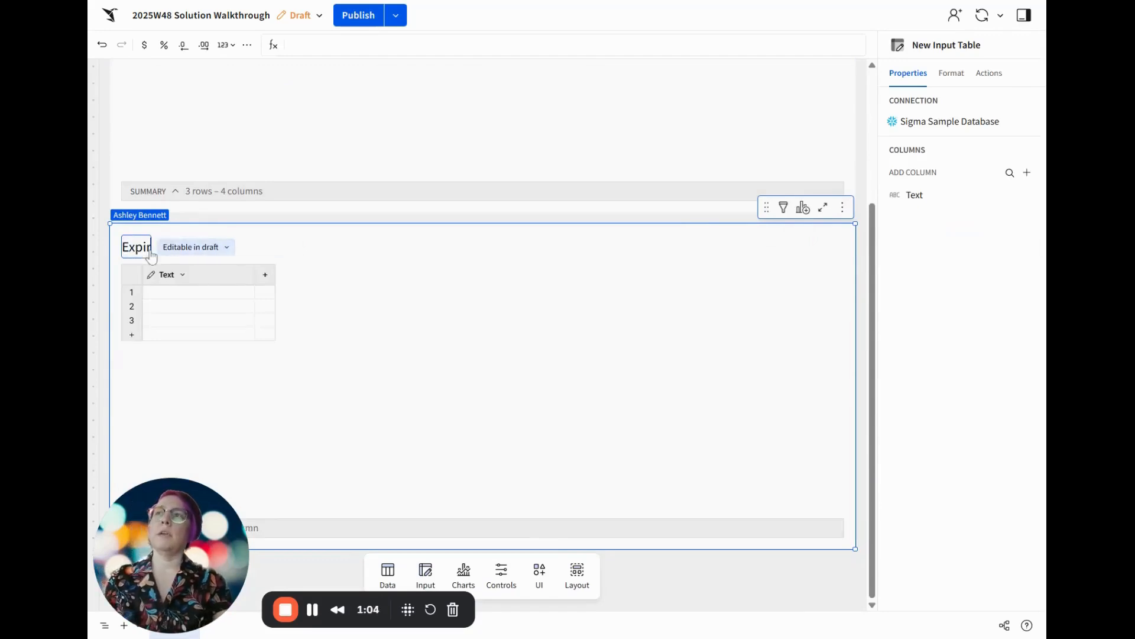
text(ation Period)
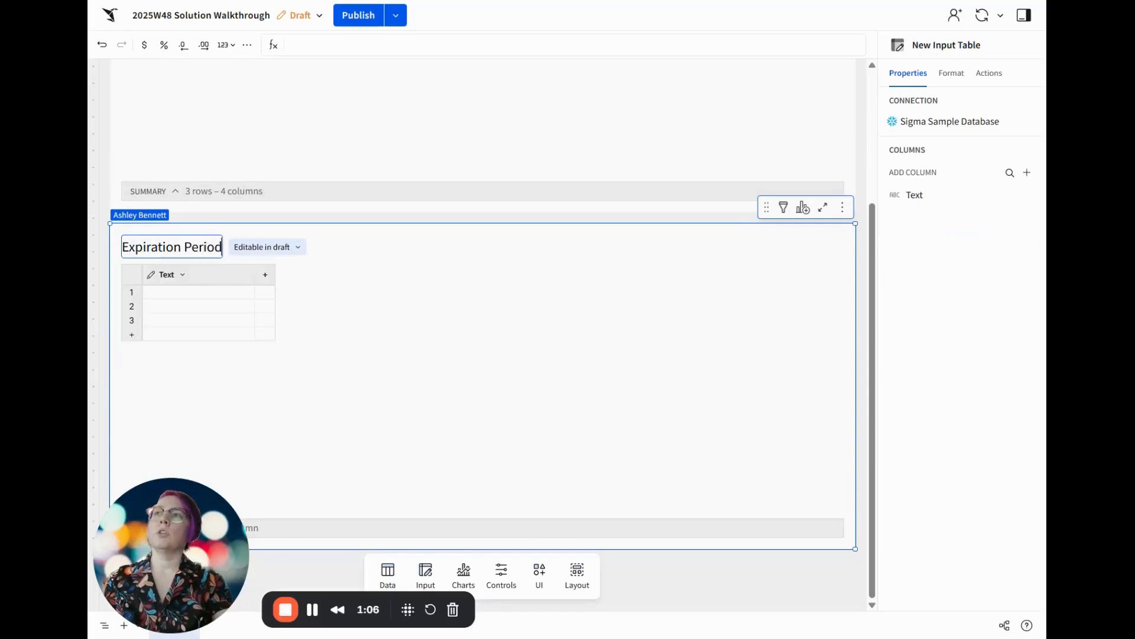
text(s Dimenstio)
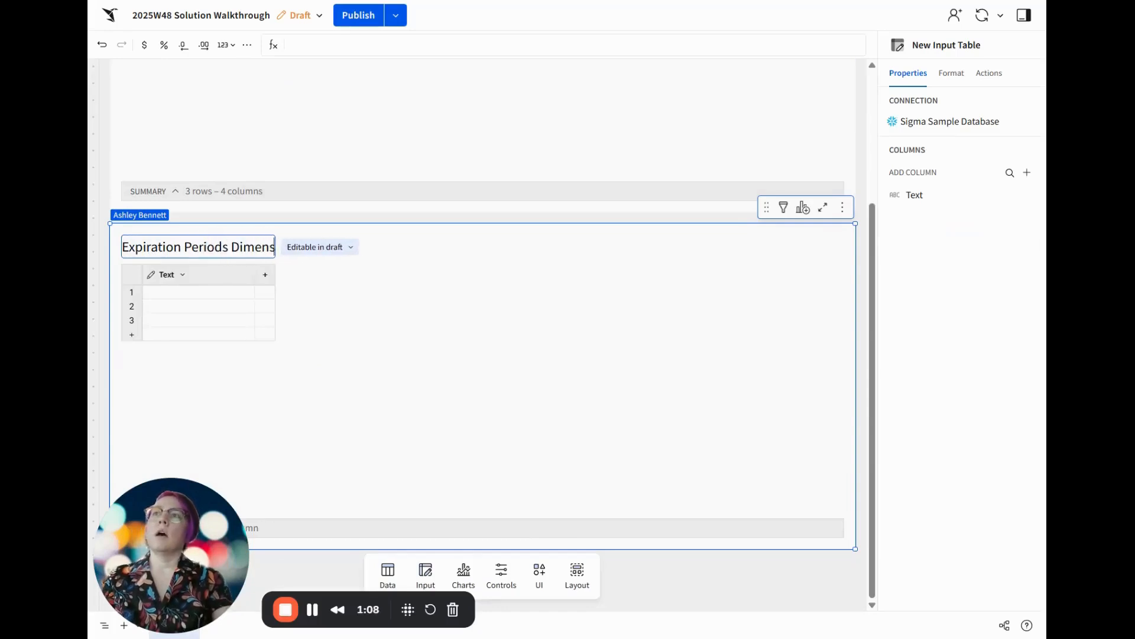
key(BackSpace)
key(BackSpace)
key(BackSpace)
text(ion Table)
key(Return)
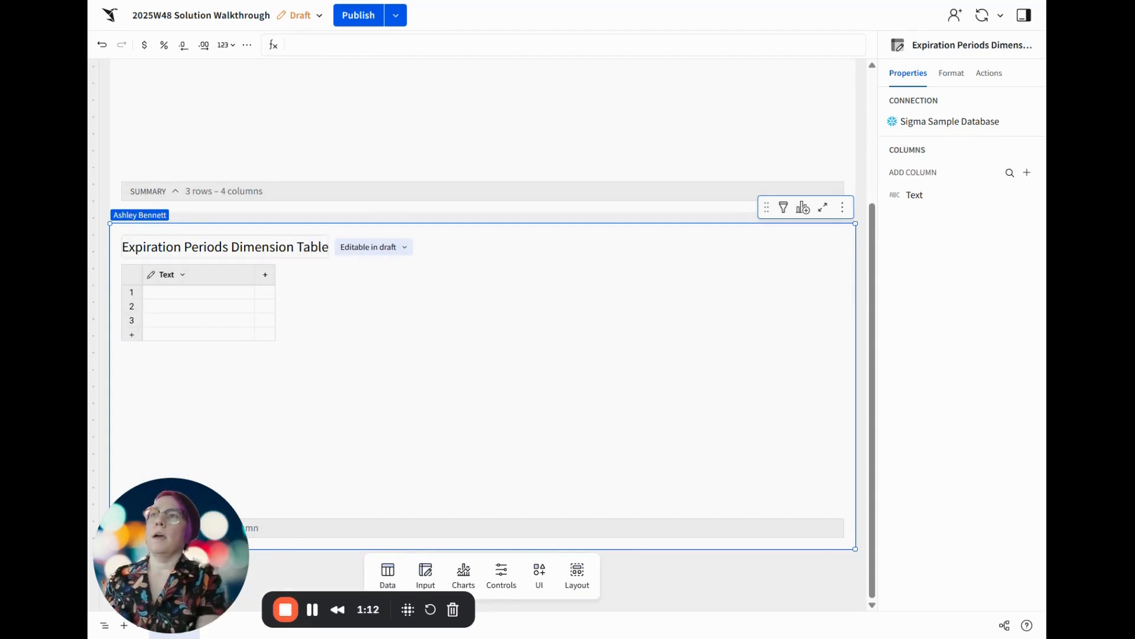
Rename the dimension table's text column as Expiration Period and fill its rows with 3 Days, 1 Week, 2 Weeks and 1 Month
click(168, 281)
double_click(168, 281)
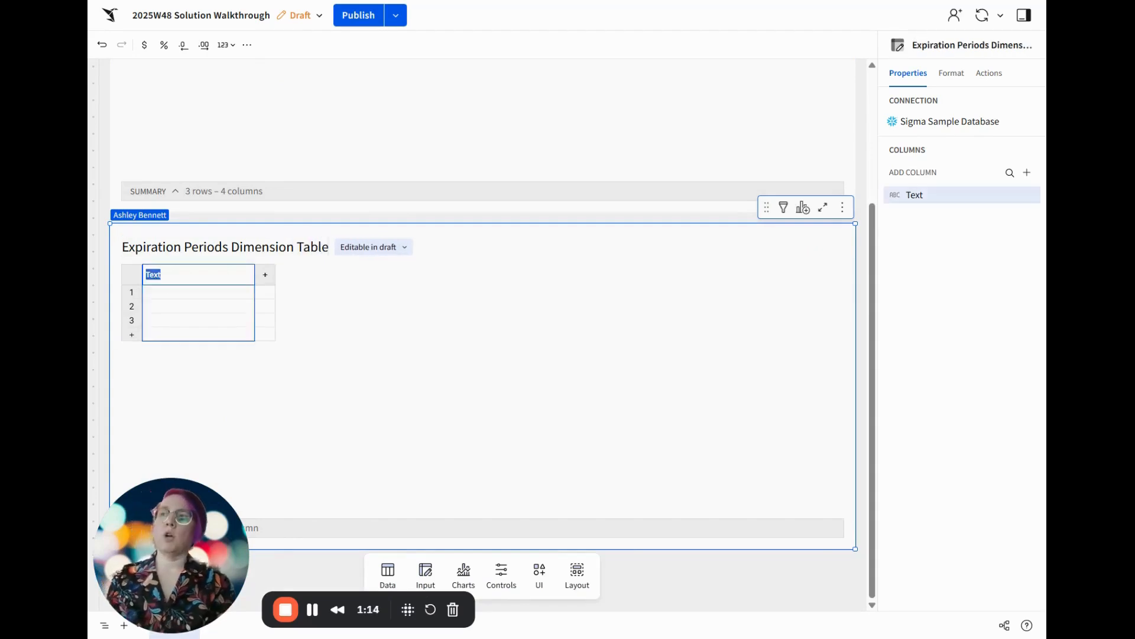
text(Expiration Period)
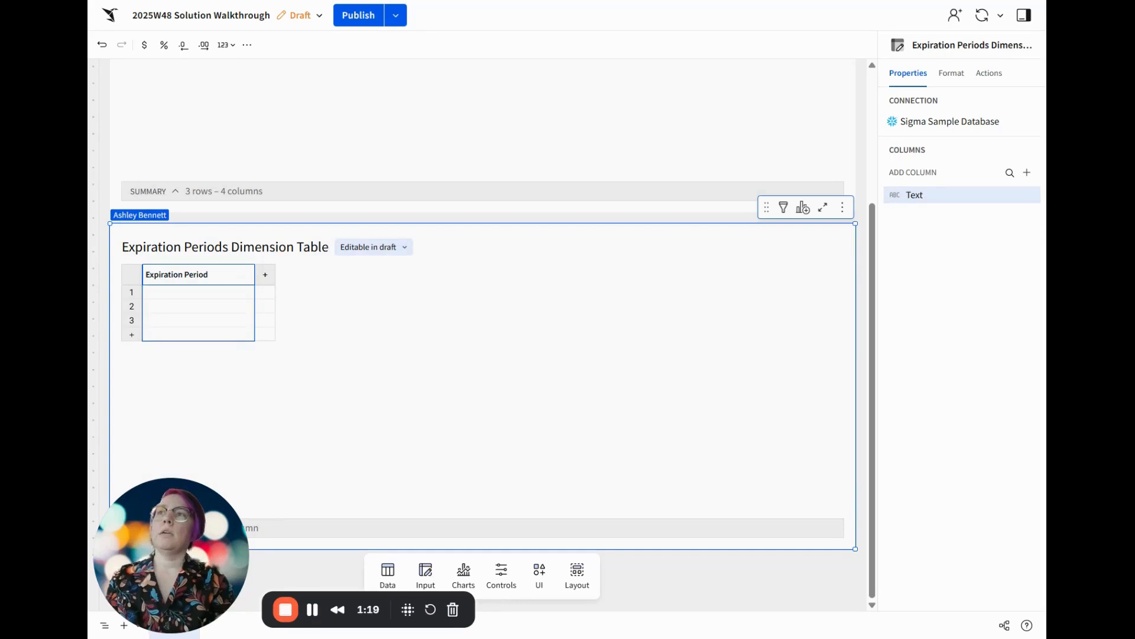
key(Return)
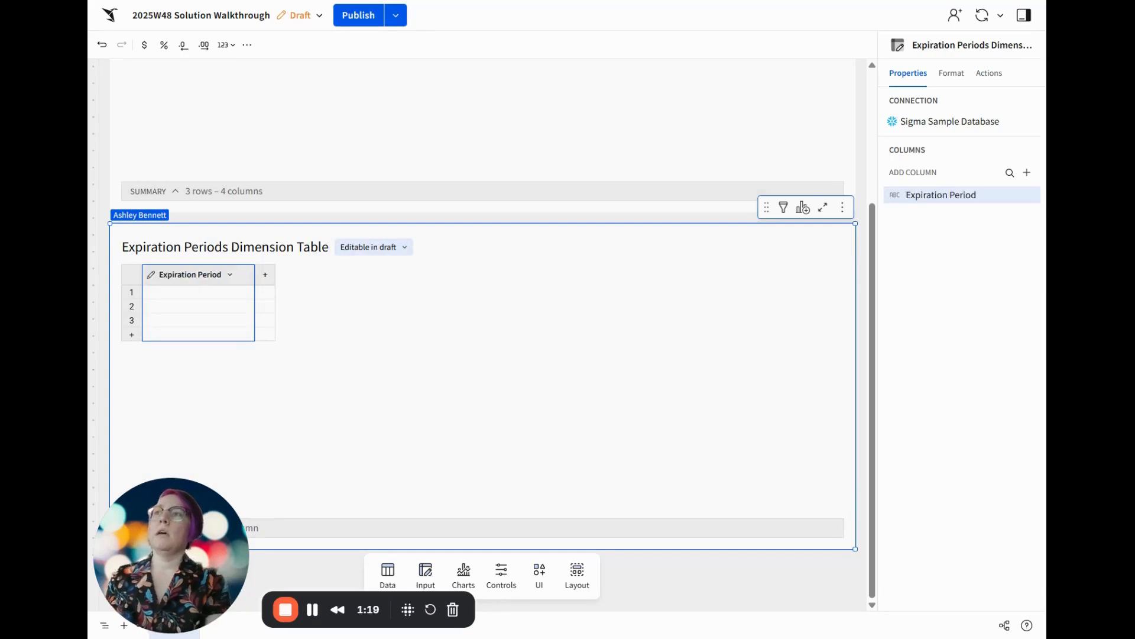
click(181, 297)
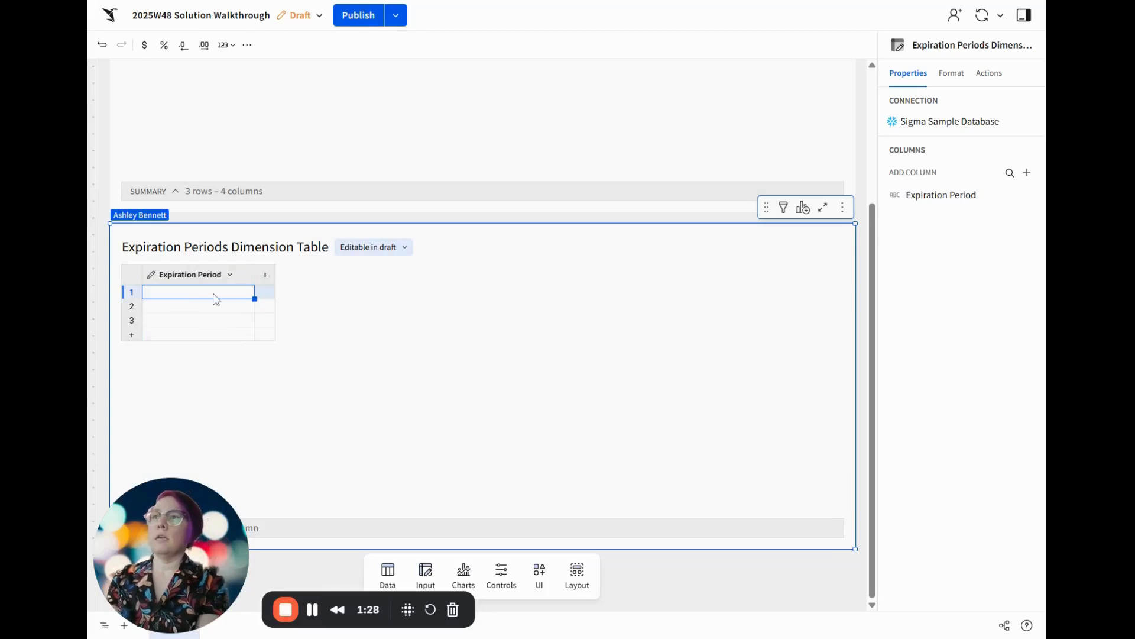
text(3 Days 1 Week 2 Weeks 1 Month)
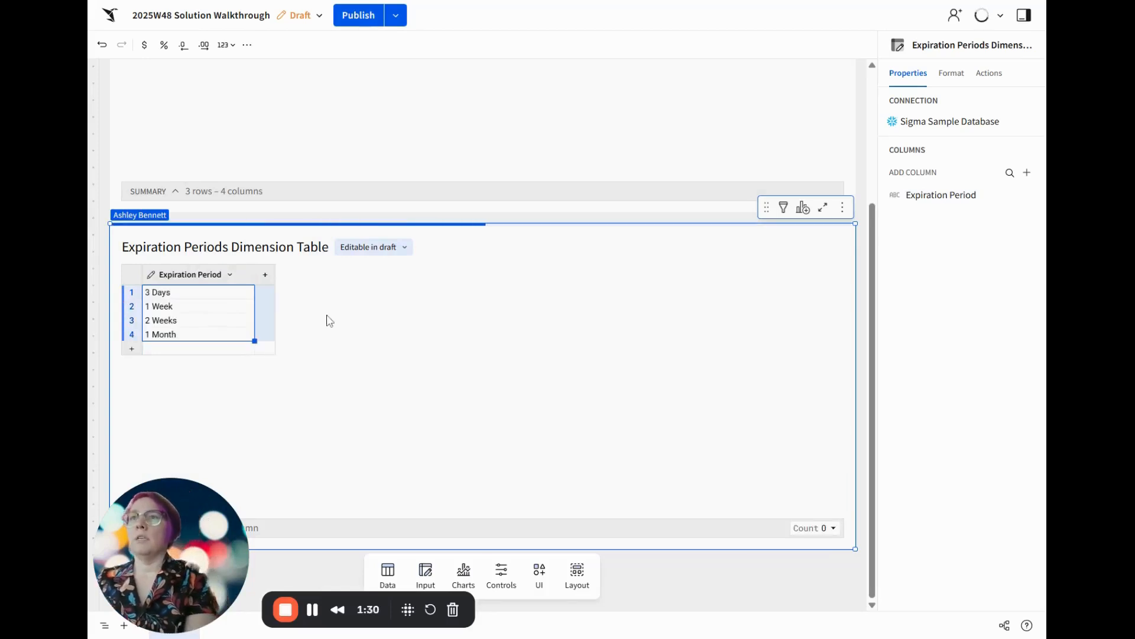
Set the Expiration Period column's option source in the Announcements table to the Expiration Periods Dimension Table and save the options
scroll(325, 319, up, 3)
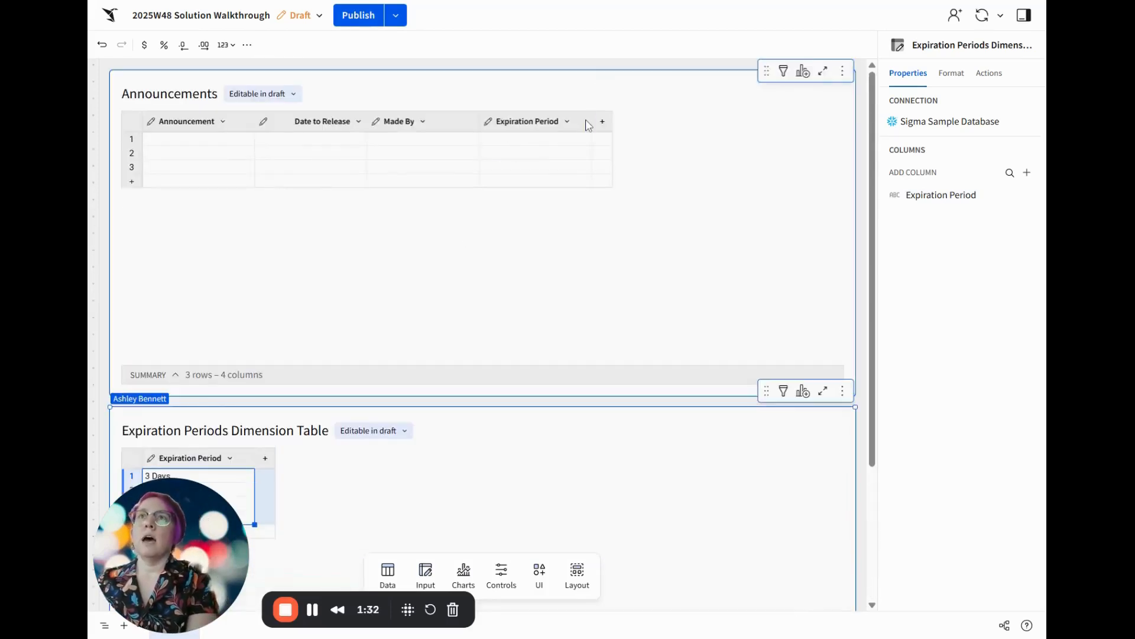
click(567, 121)
click(599, 183)
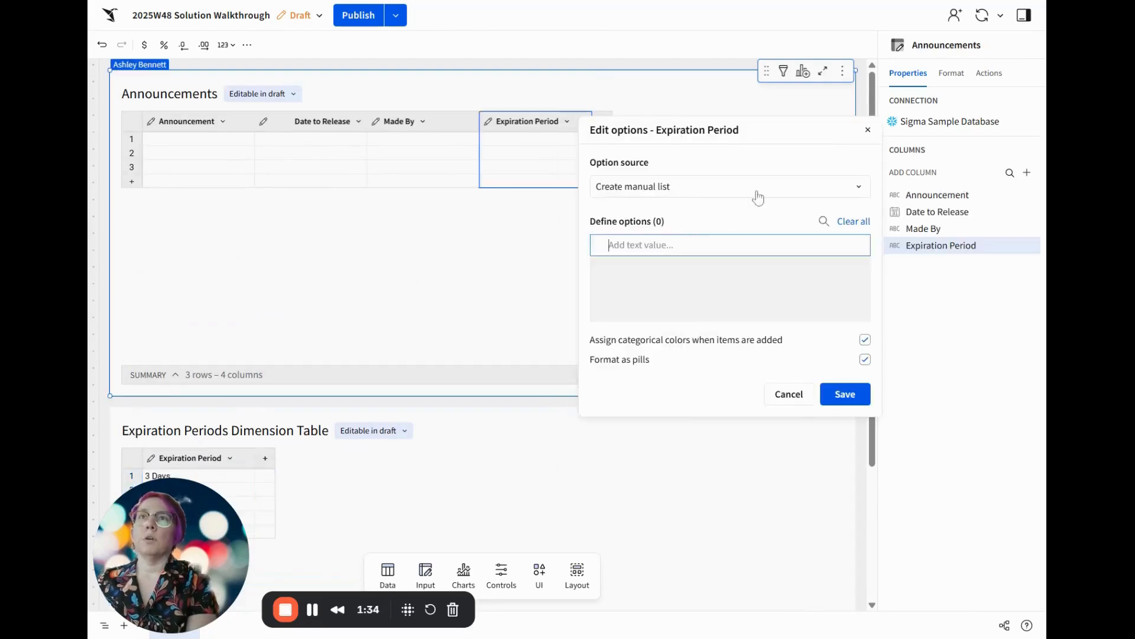
click(695, 187)
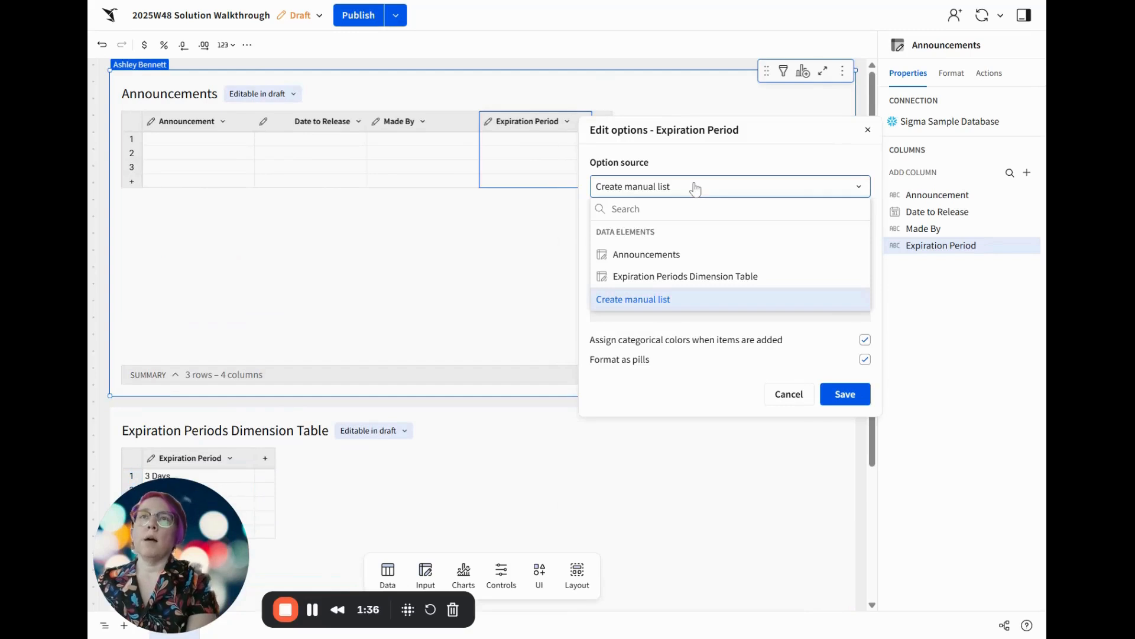
click(672, 276)
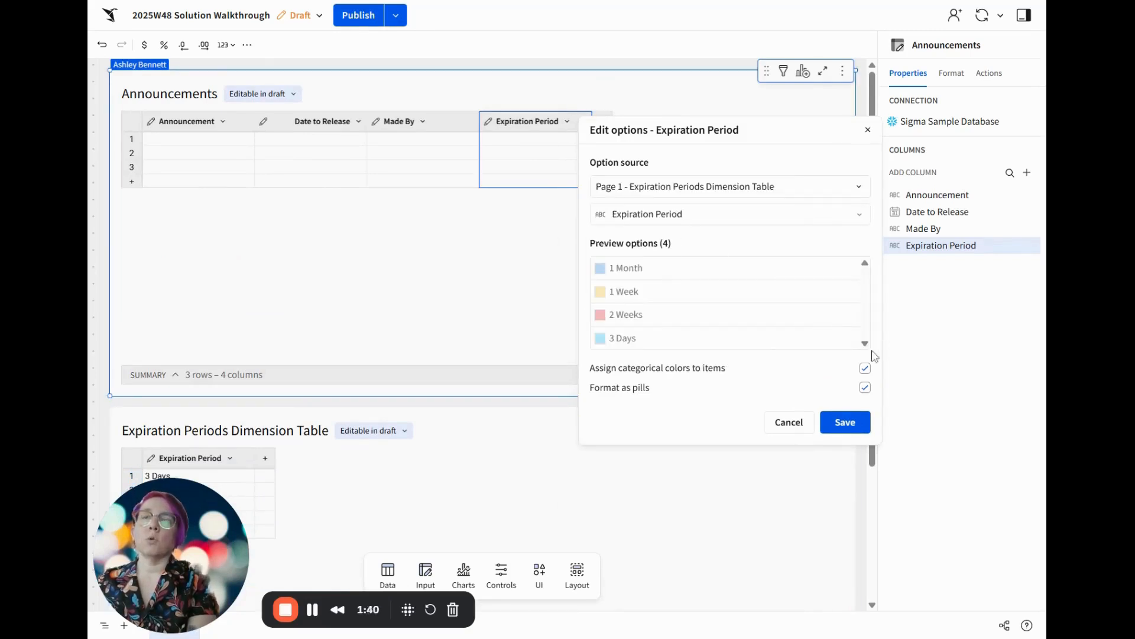
click(859, 427)
Add a calculation column to the Announcements table and name it Is Not Expired
scroll(470, 431, down, 3)
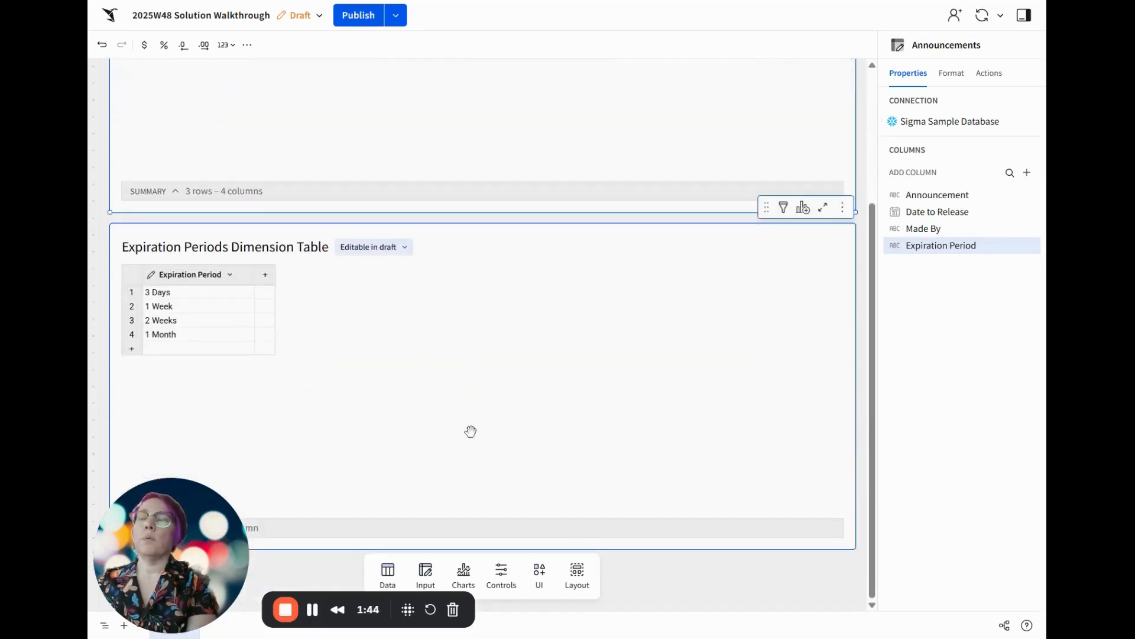
scroll(470, 431, up, 3)
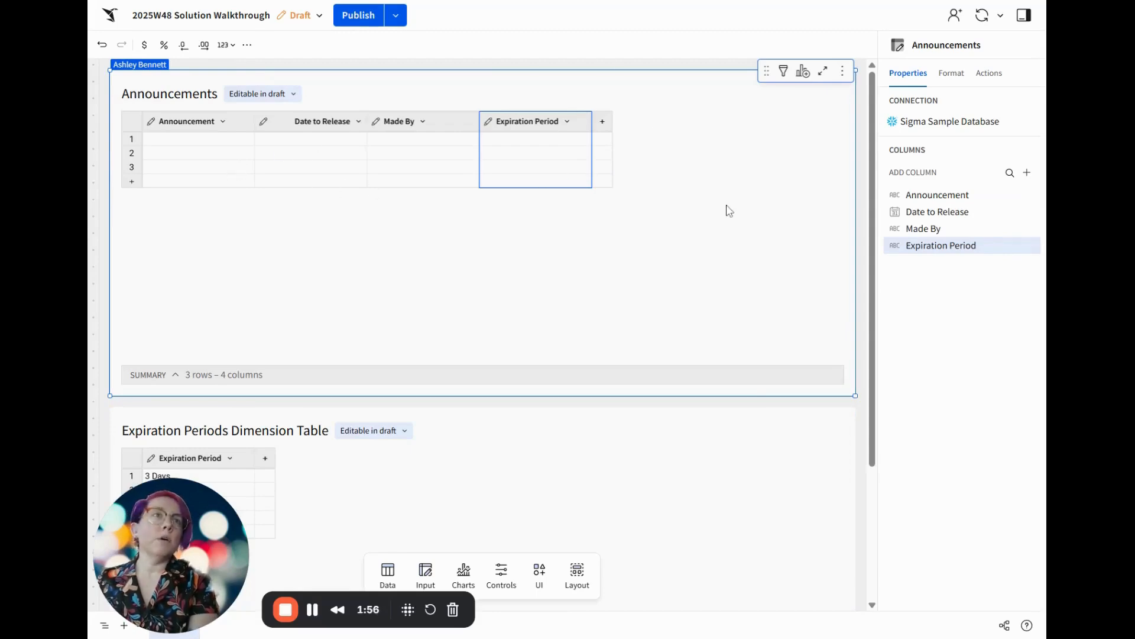
click(603, 122)
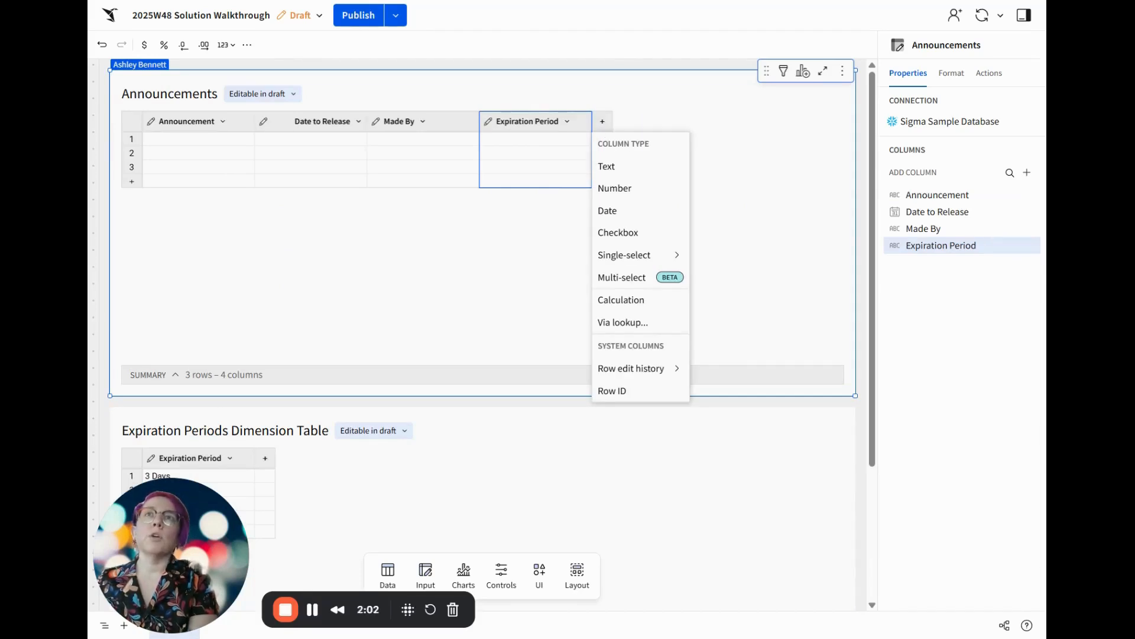
click(628, 302)
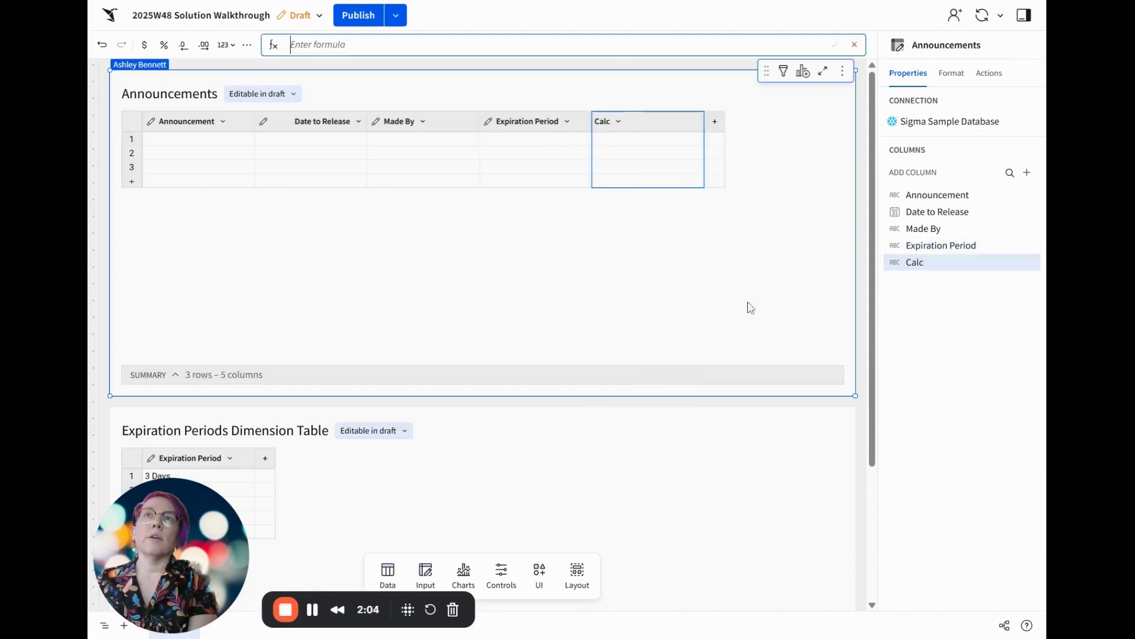
double_click(601, 122)
text(Is Note Expired)
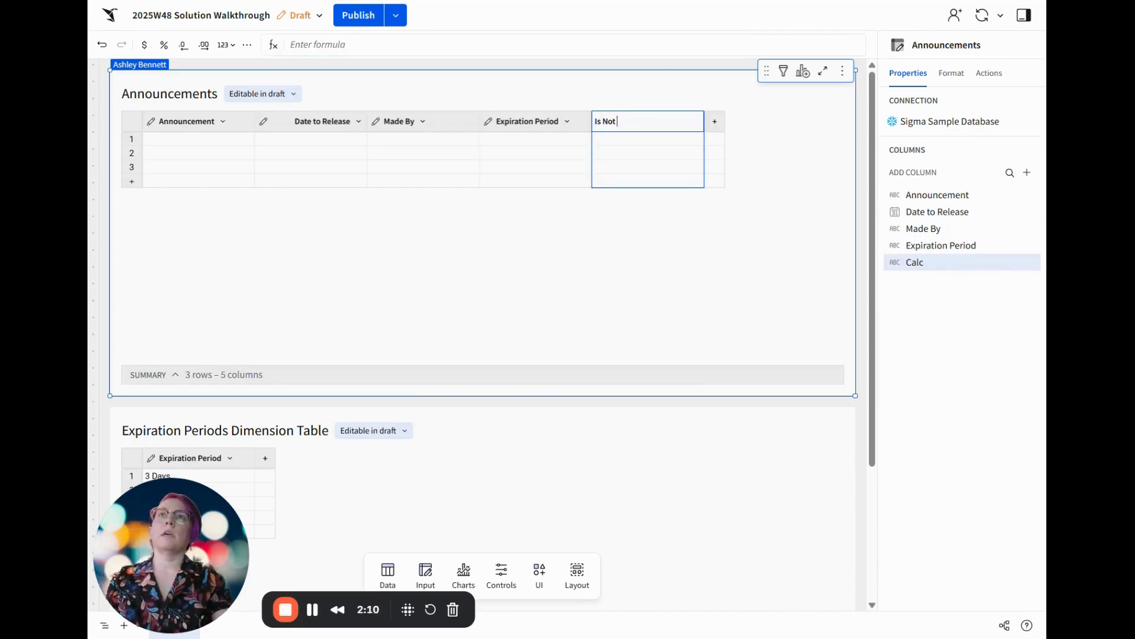
key(Return)
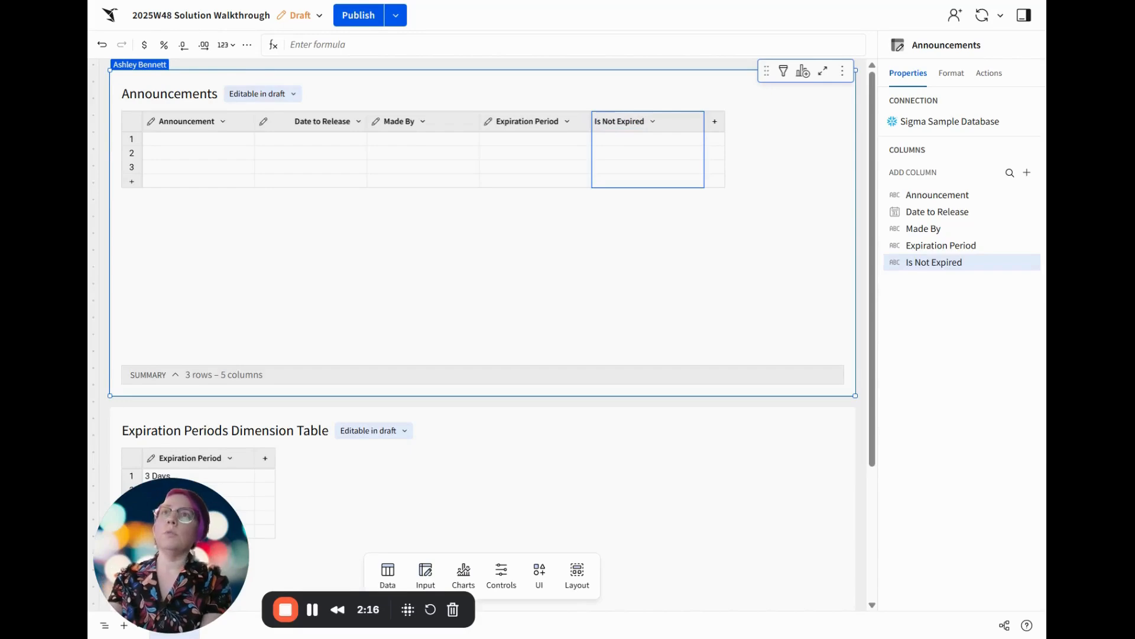
Give Is Not Expired a Switch formula on Expiration Period, testing DateDiff([Date to Release], Now()) <= 3 days, 1 or 2 weeks, or 1 month
click(592, 45)
text(Switch([Expiration Period], "3 Days", DateDiff("day", [Date to Release], Now()) <= 3, "1 Week", DateDiff("week", [Date to Release], Now()) <= 1, "2 Weeks", DateDiff("week", [Date to Release], Now()) <= 2, "1 Month", DateDiff("month", [Date to Release], Now()) <= 1))
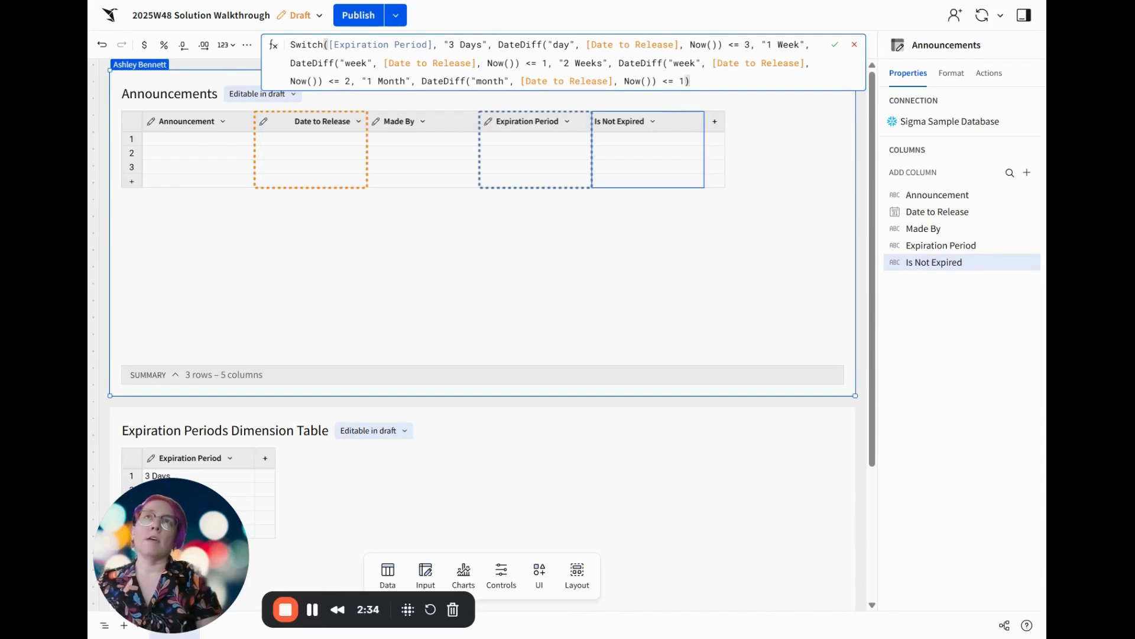
key(Return)
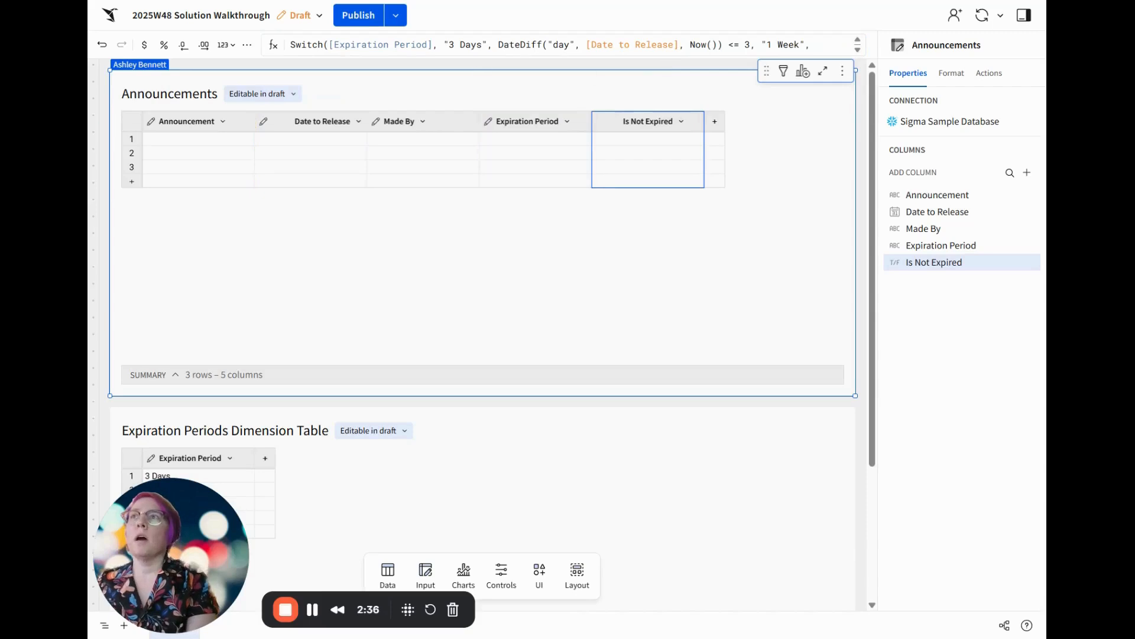
Fill the first Announcements row with Testing, release date 2025-11-21, the author's full name and the 3 Days expiration period
click(172, 141)
text(Testing)
key(Tab)
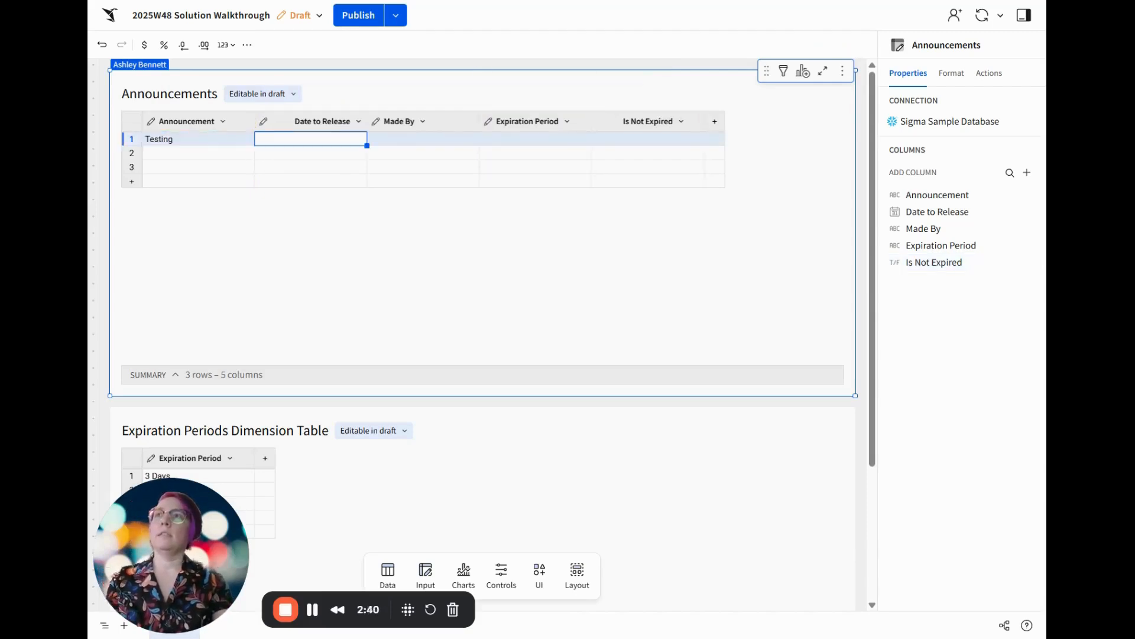
double_click(313, 141)
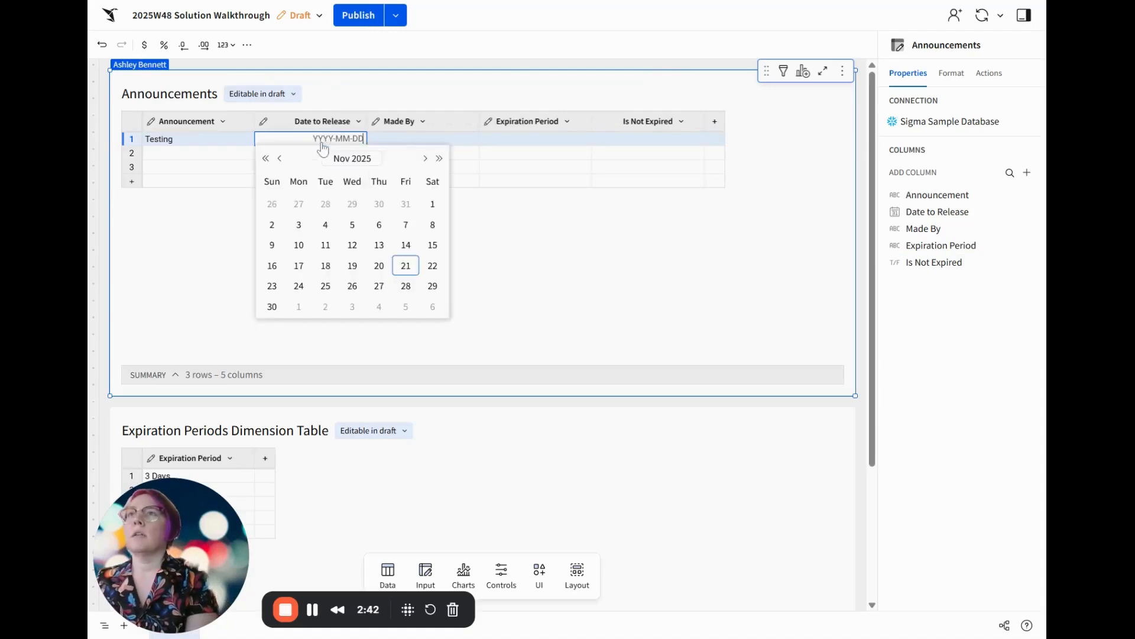
click(408, 271)
click(446, 150)
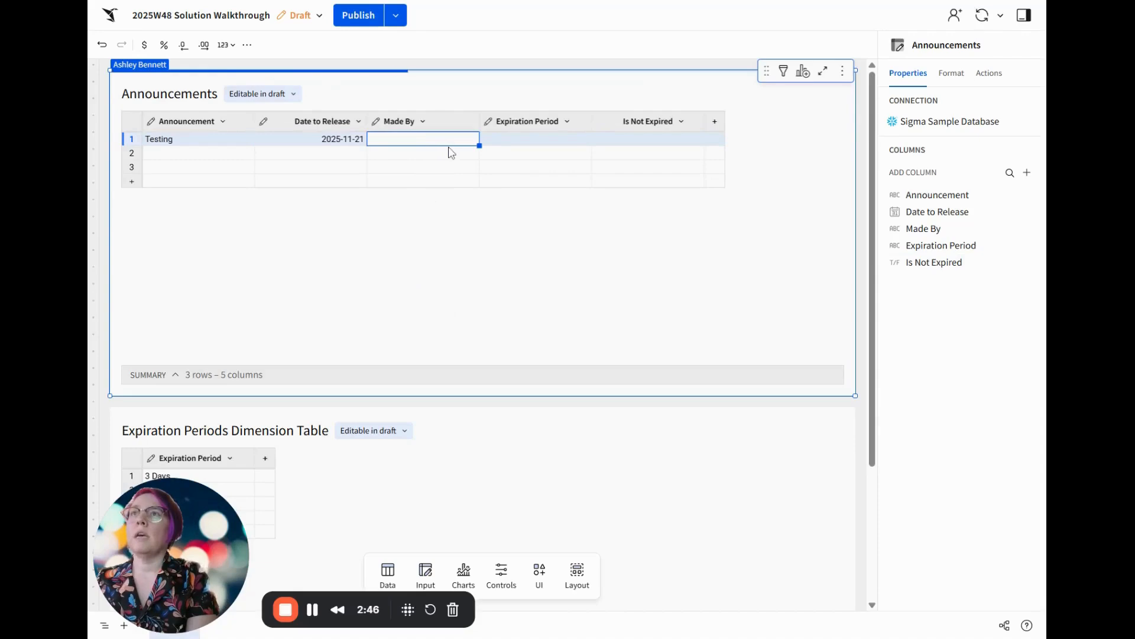
text(Ashley Bennett)
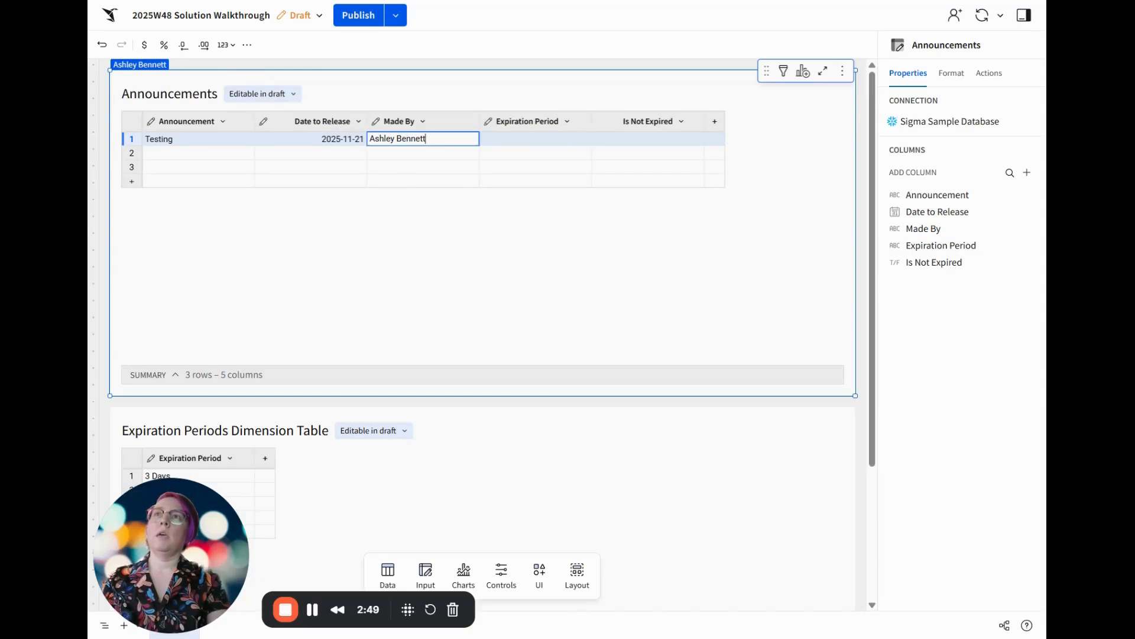
key(Tab)
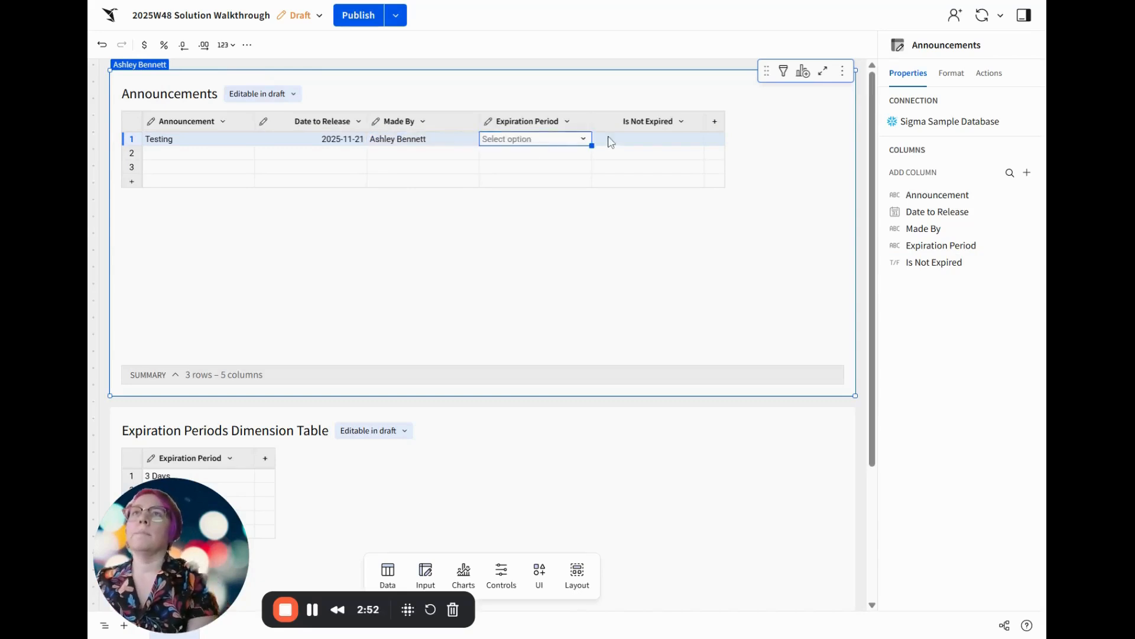
click(583, 140)
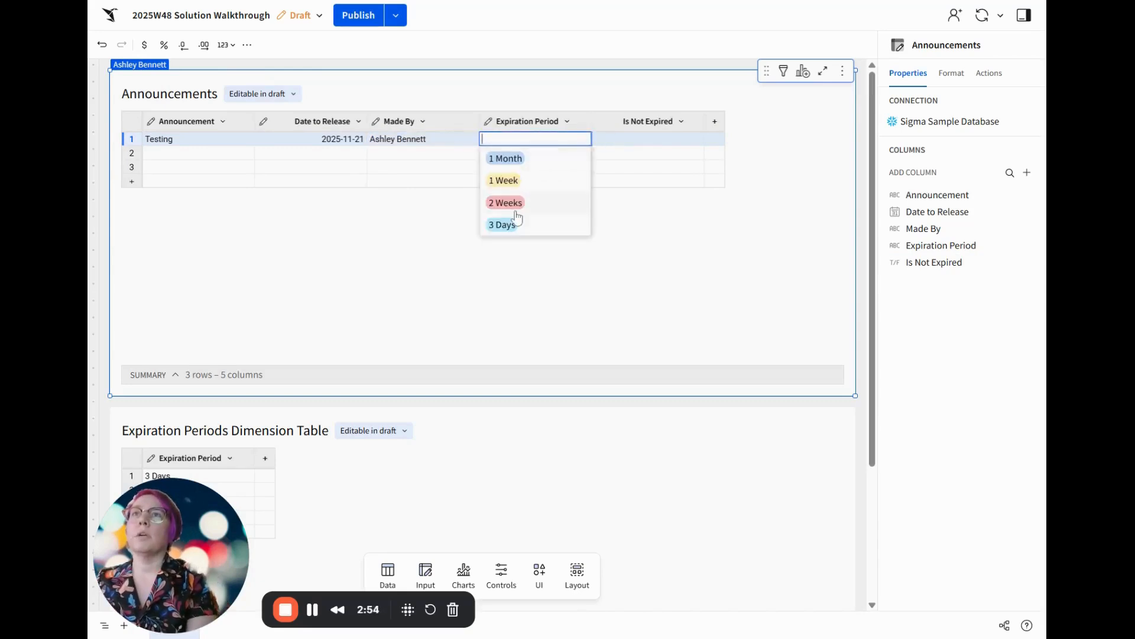
click(523, 231)
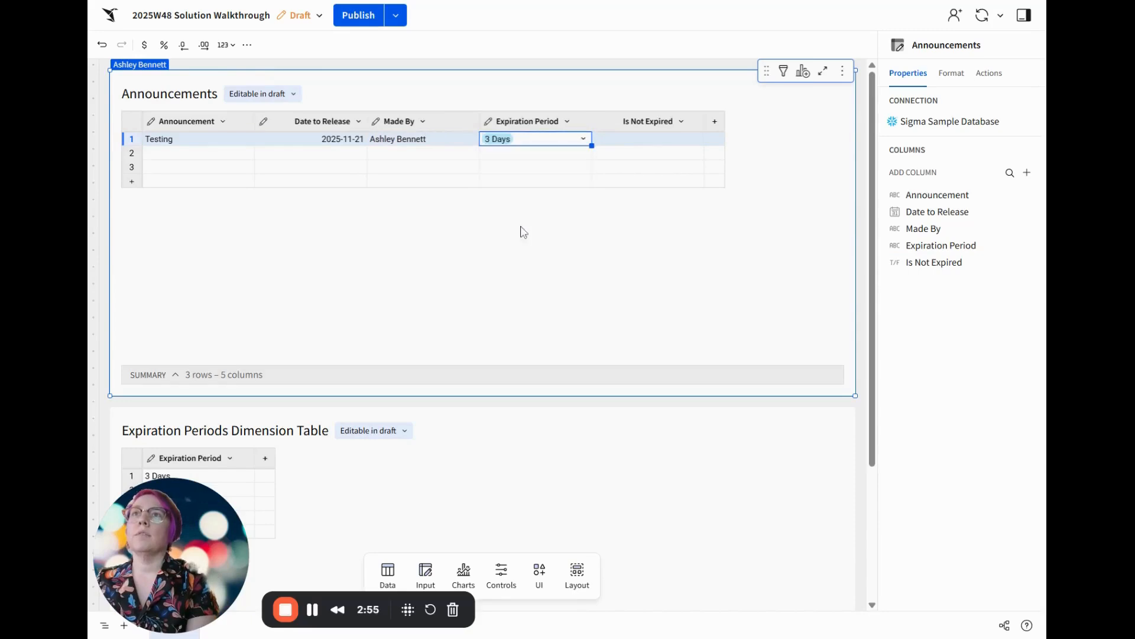
Fill the second Announcements row with Old Test, 2025-11-01, the author's full name and 1 Week, and delete the empty third row
click(186, 154)
text(Old Test)
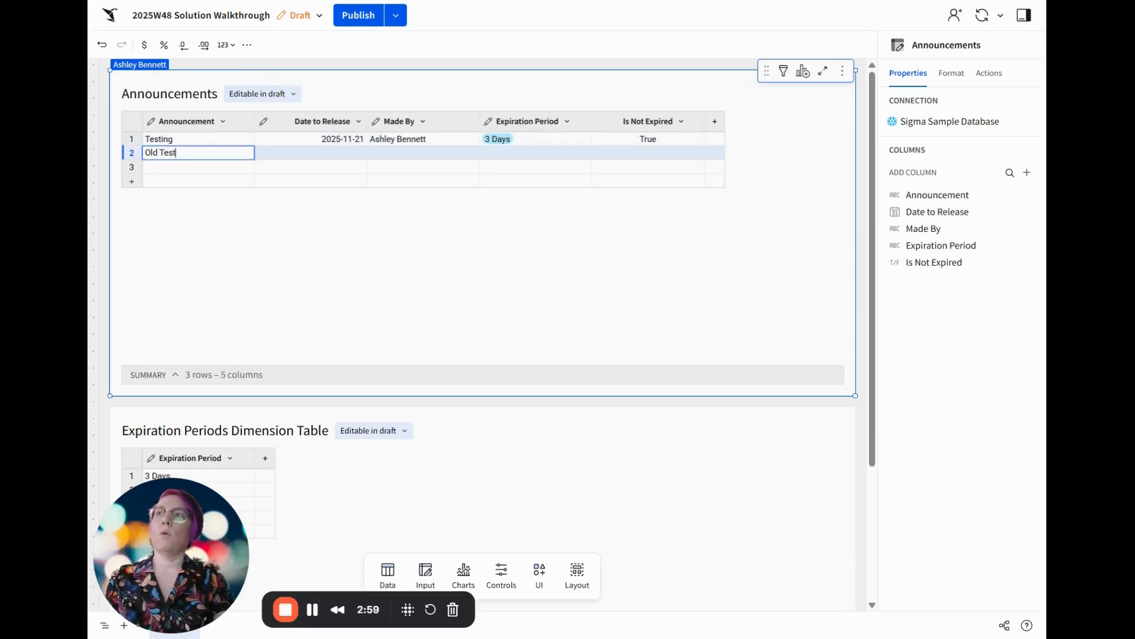
key(Tab)
double_click(315, 155)
click(432, 218)
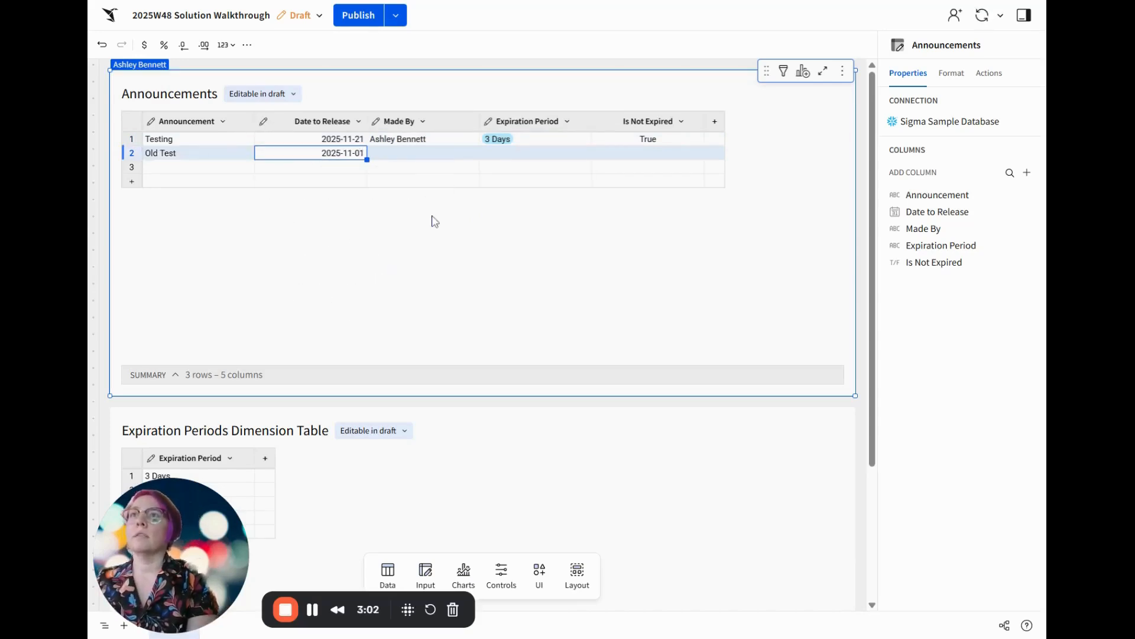
click(415, 155)
text(Ashley Bennett)
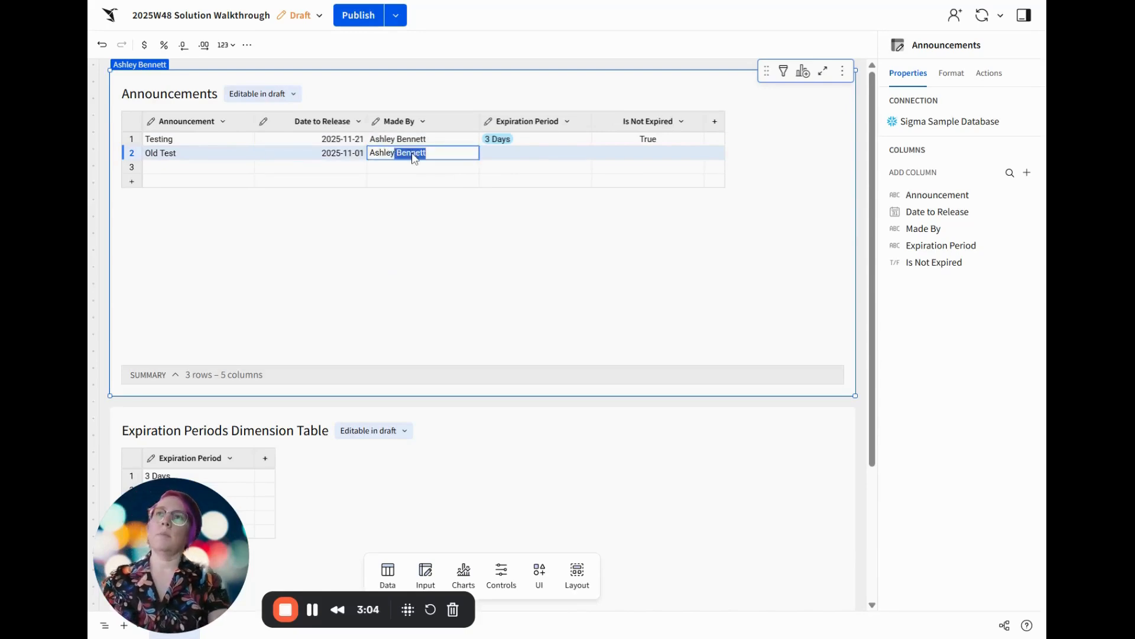
key(Tab)
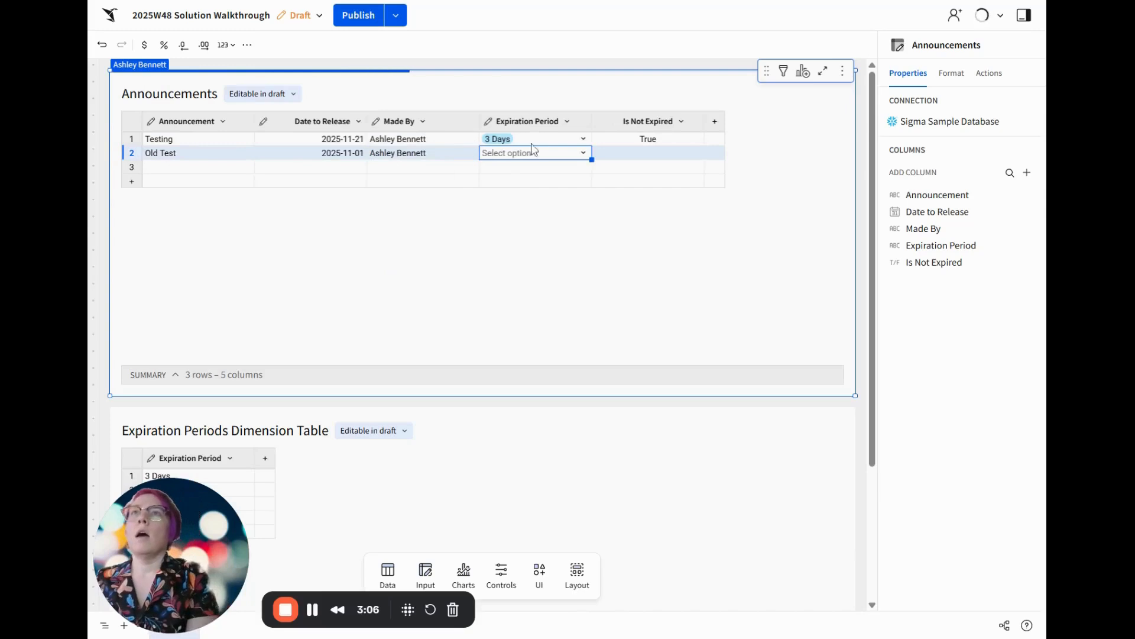
click(581, 153)
click(528, 196)
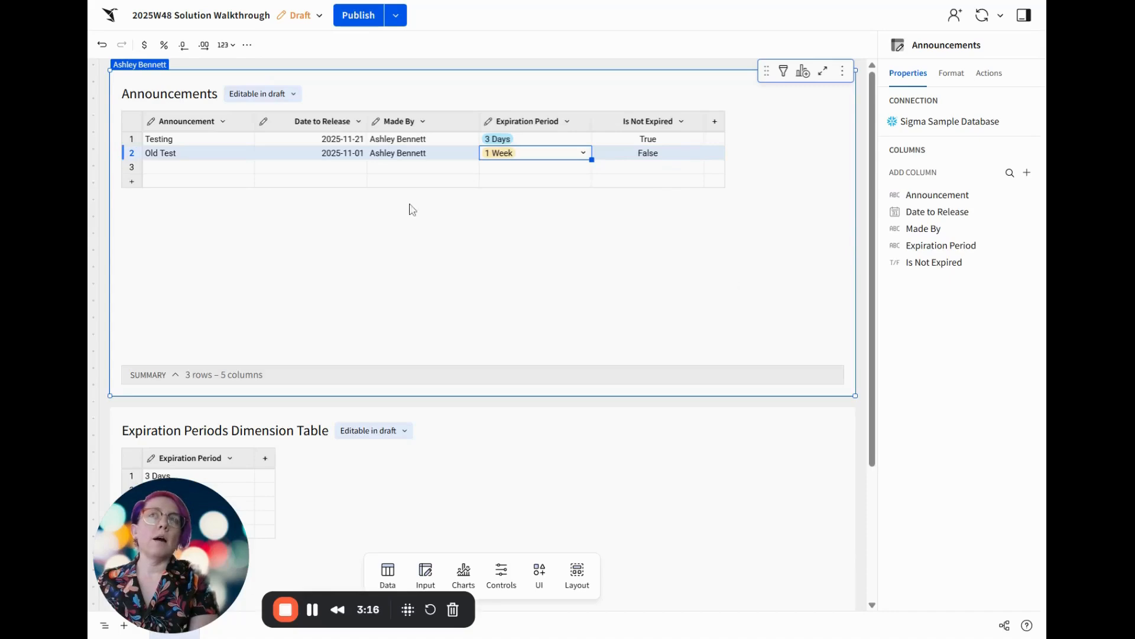
right_click(139, 174)
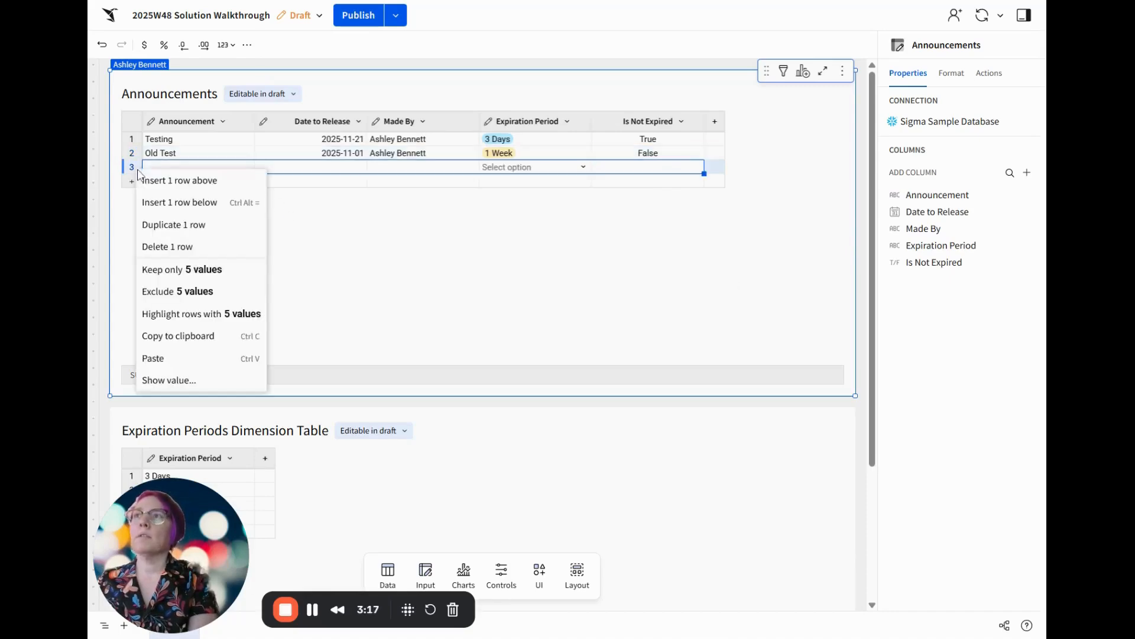
click(167, 247)
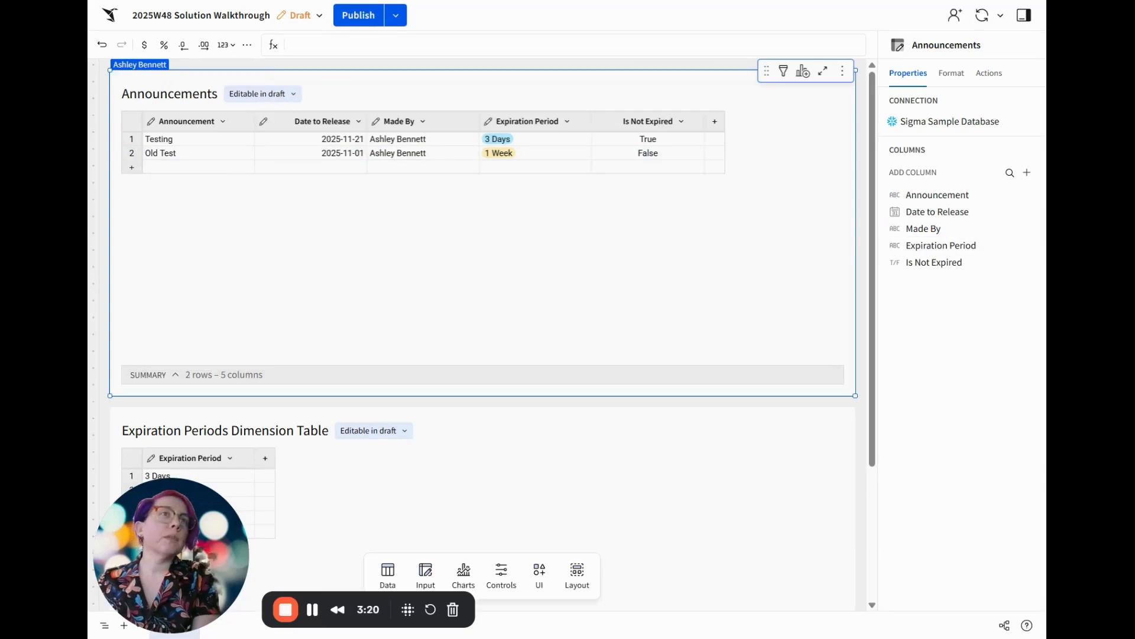
Add a calculation column named Is Released to the Announcements table with the formula [Date to Release] <= Now()
click(715, 121)
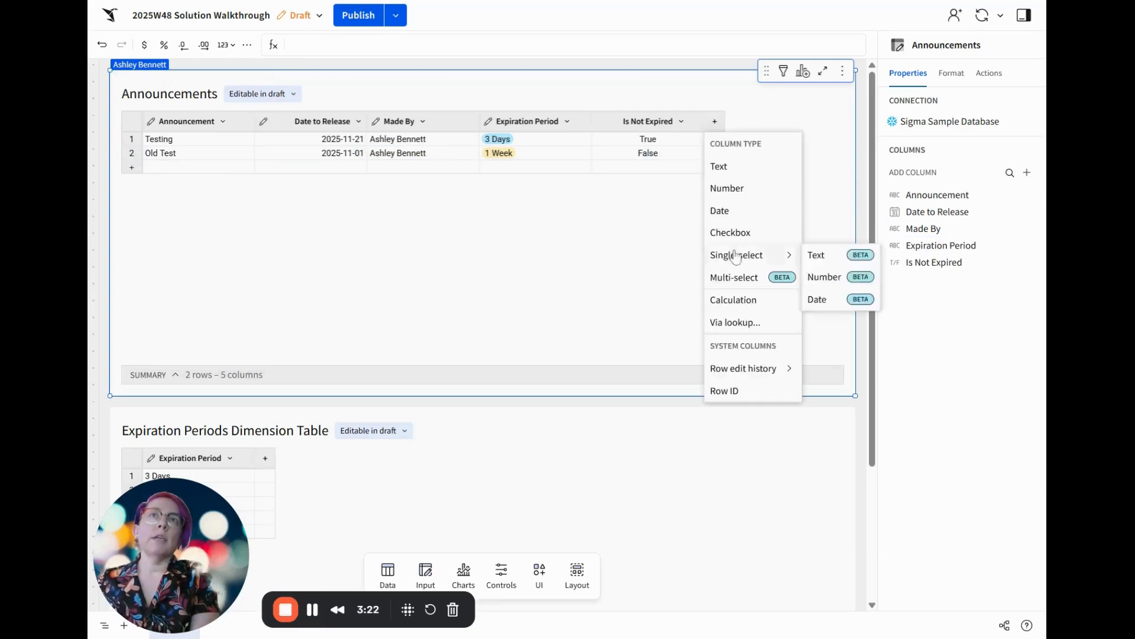
click(740, 299)
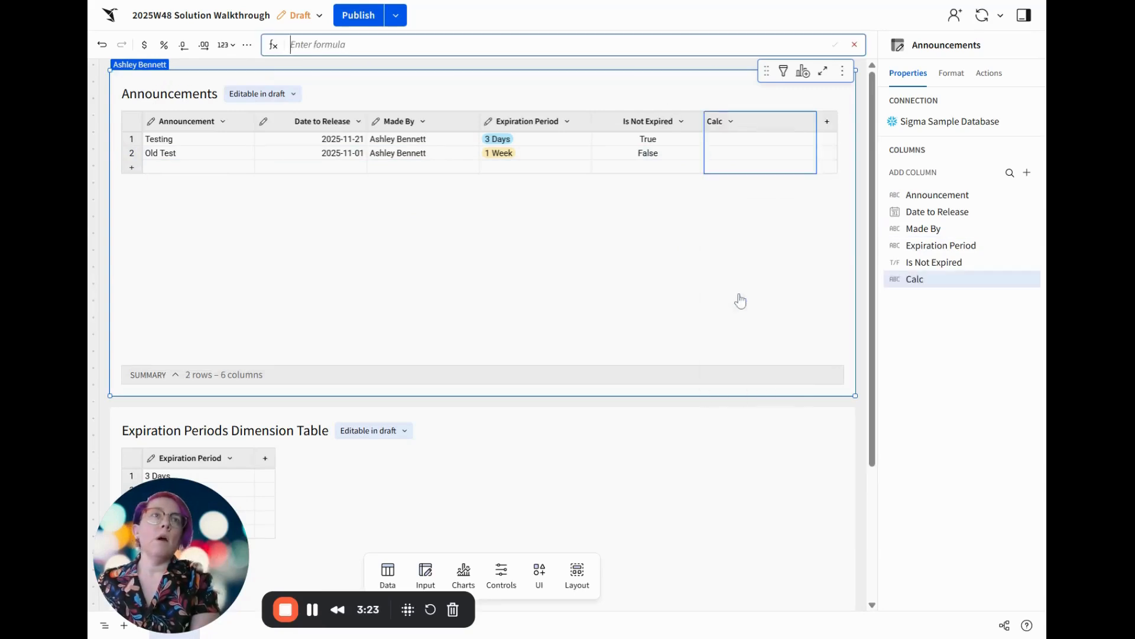
double_click(717, 121)
text(Is Released)
key(Return)
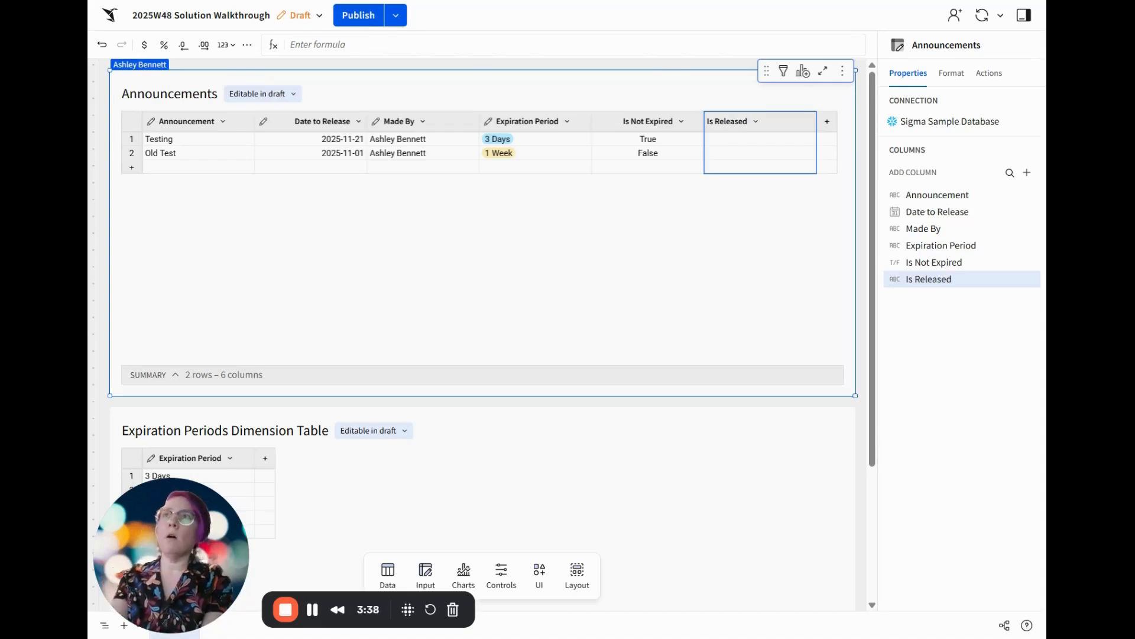
text([Date to Release] <= Now())
key(Return)
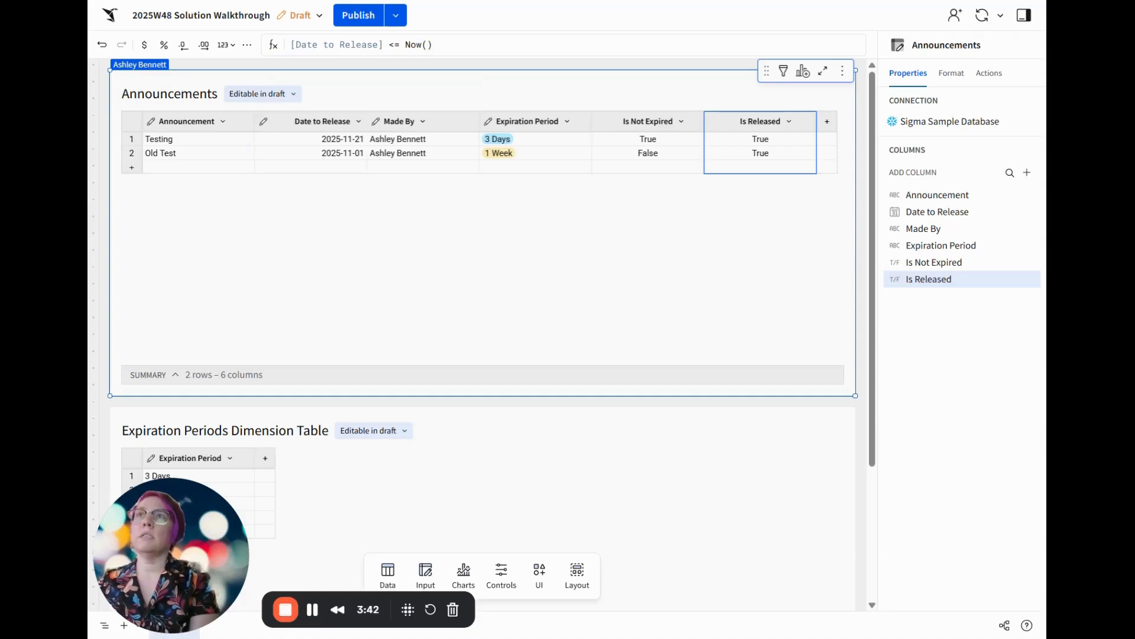
Add a third Announcements row with Future Test, release date 2025-11-27, the author's full name and the 1 Month expiration period
click(131, 167)
click(181, 170)
text(Future Test)
key(Tab)
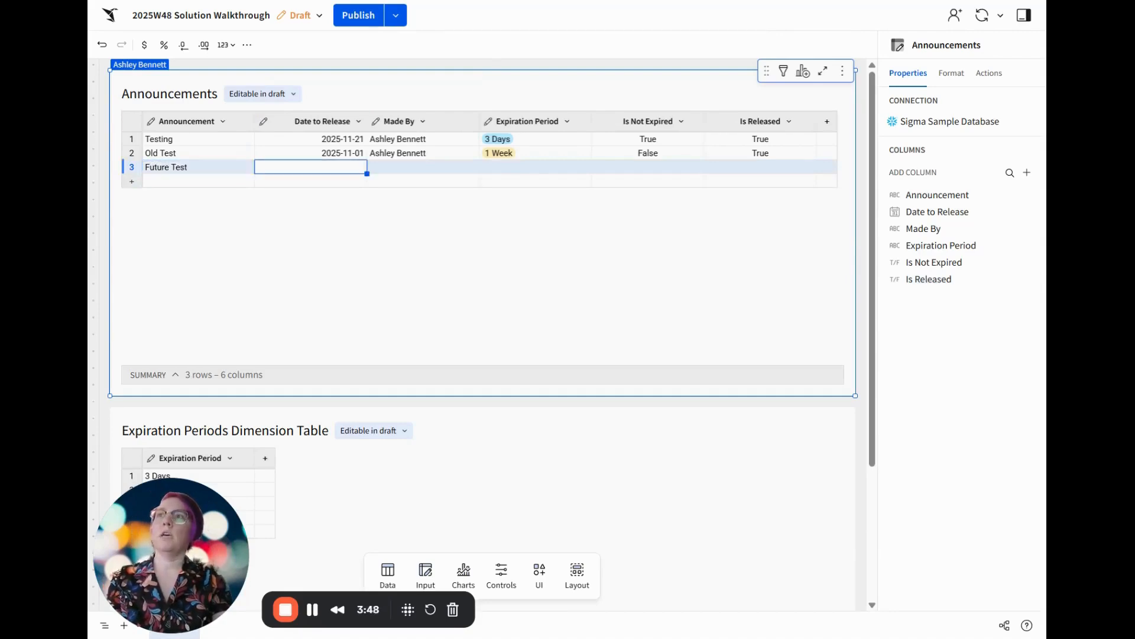
double_click(317, 171)
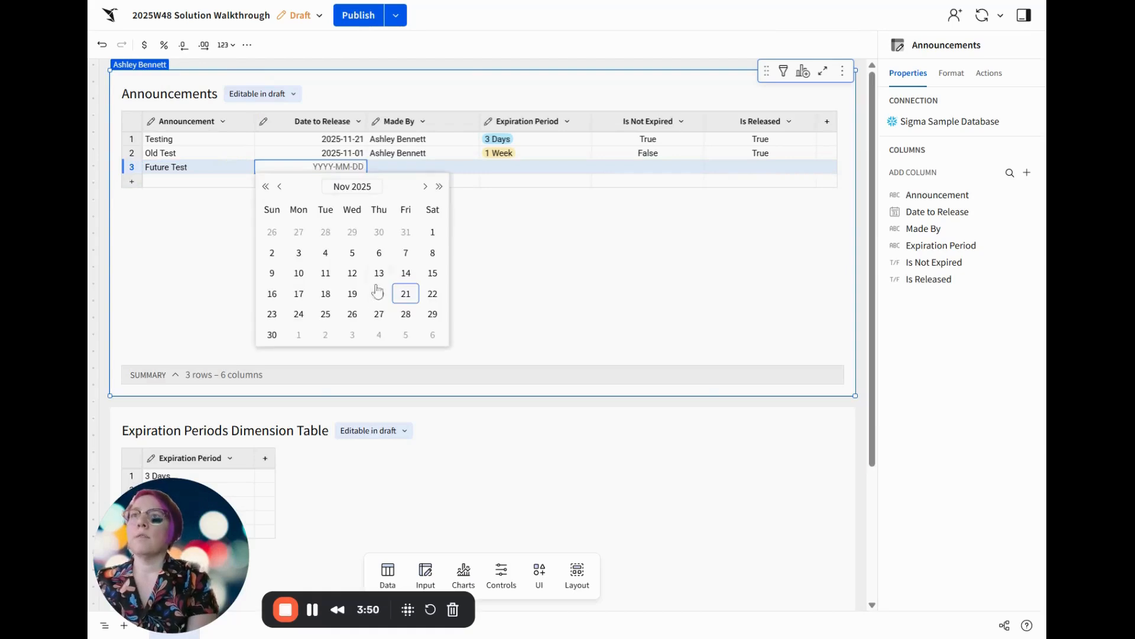
click(379, 315)
click(432, 172)
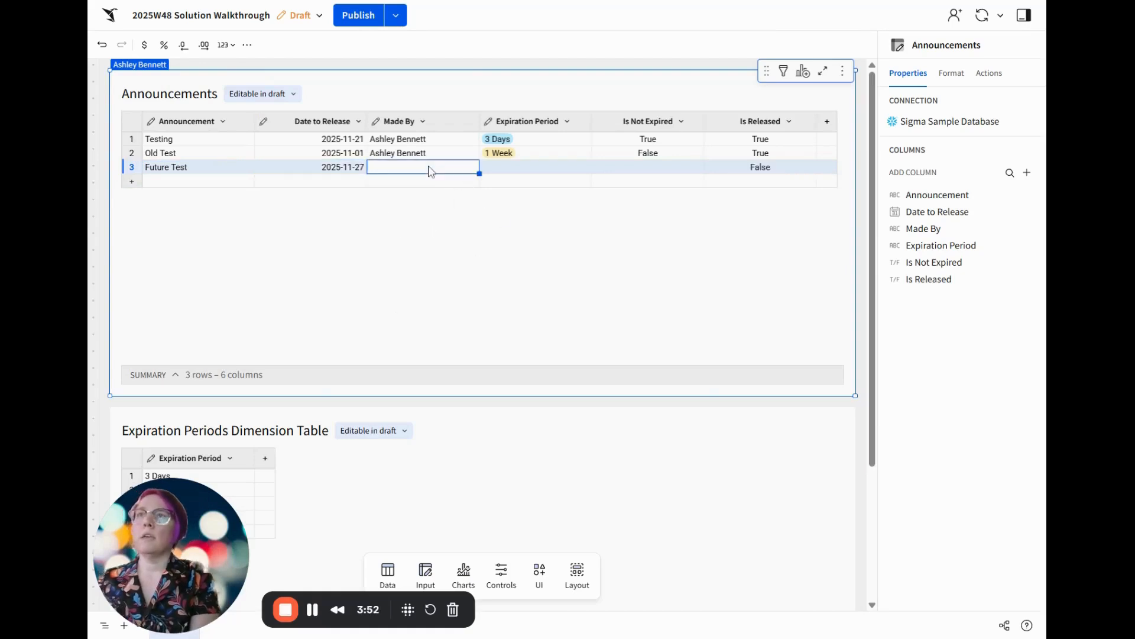
text(Ashley Bennett)
key(Tab)
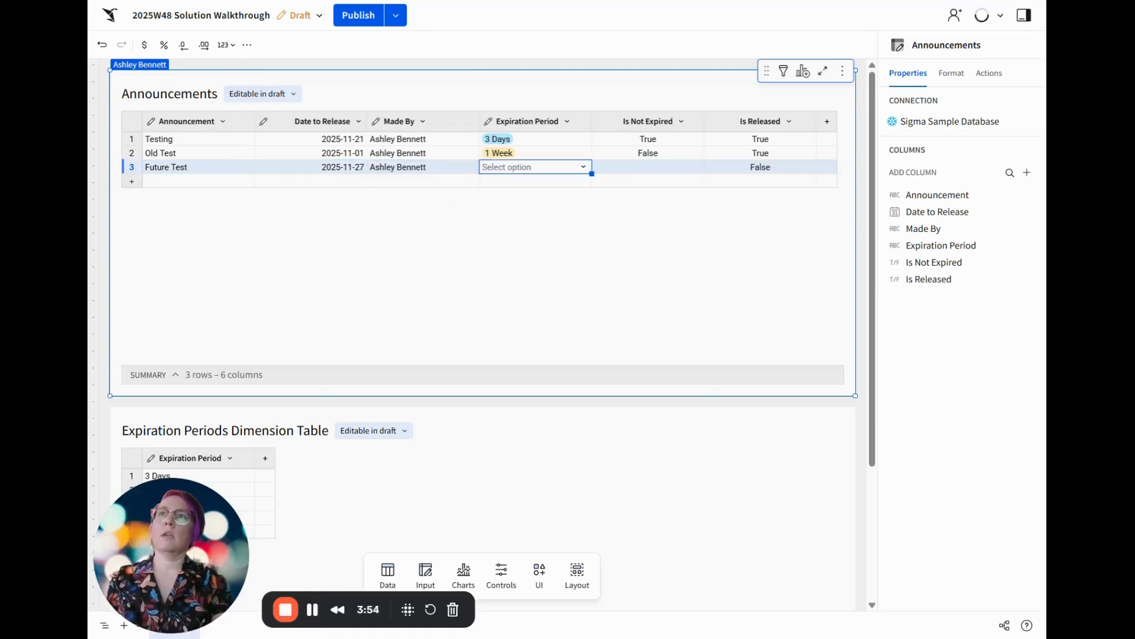
click(583, 168)
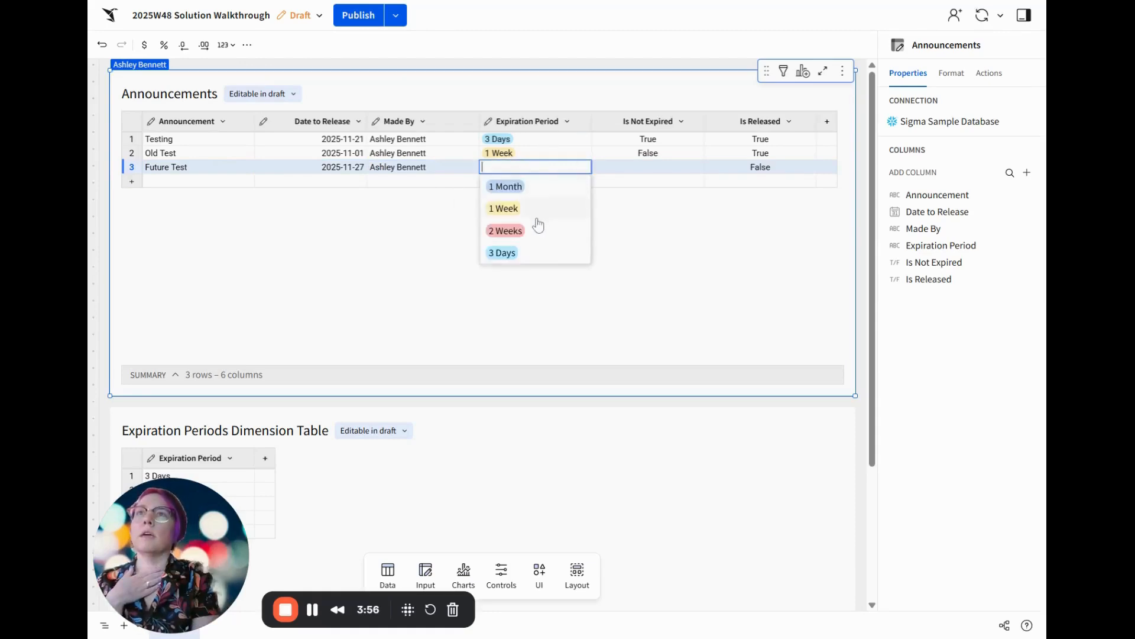
click(539, 189)
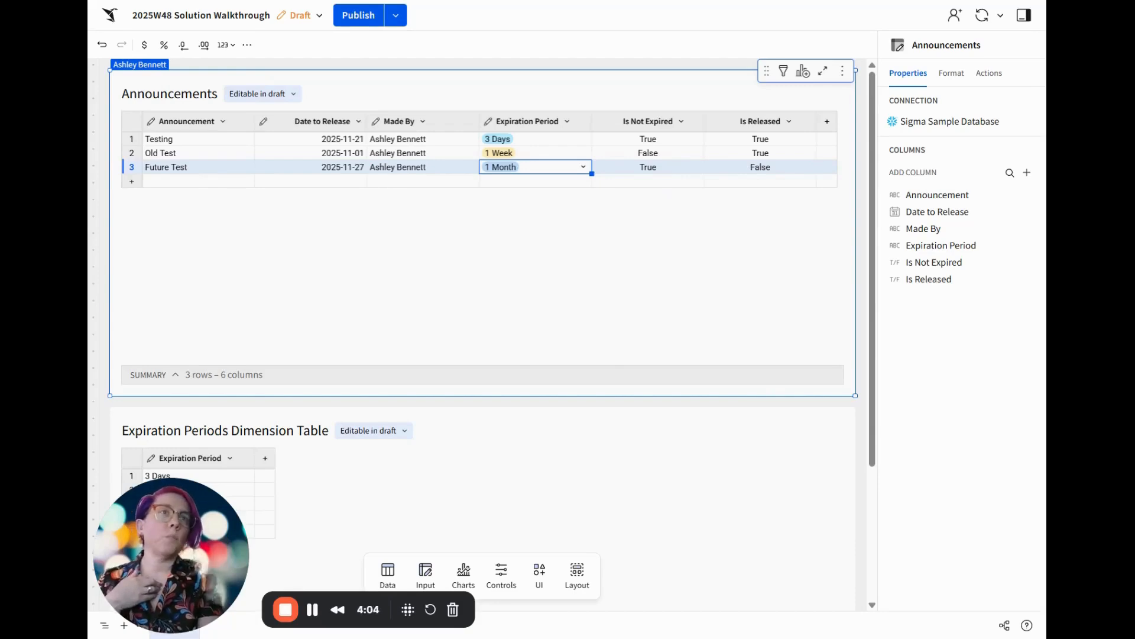
Add a calculation column named Show Announcement to the Announcements table with the formula [Is Not Expired] and [Is Released]
click(827, 121)
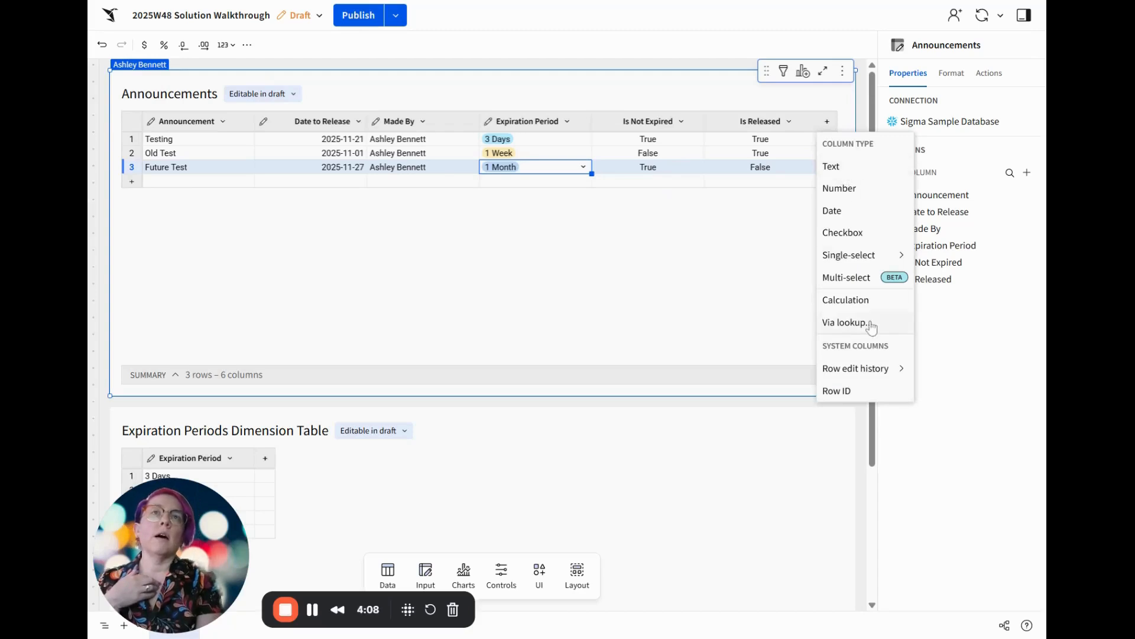
click(851, 299)
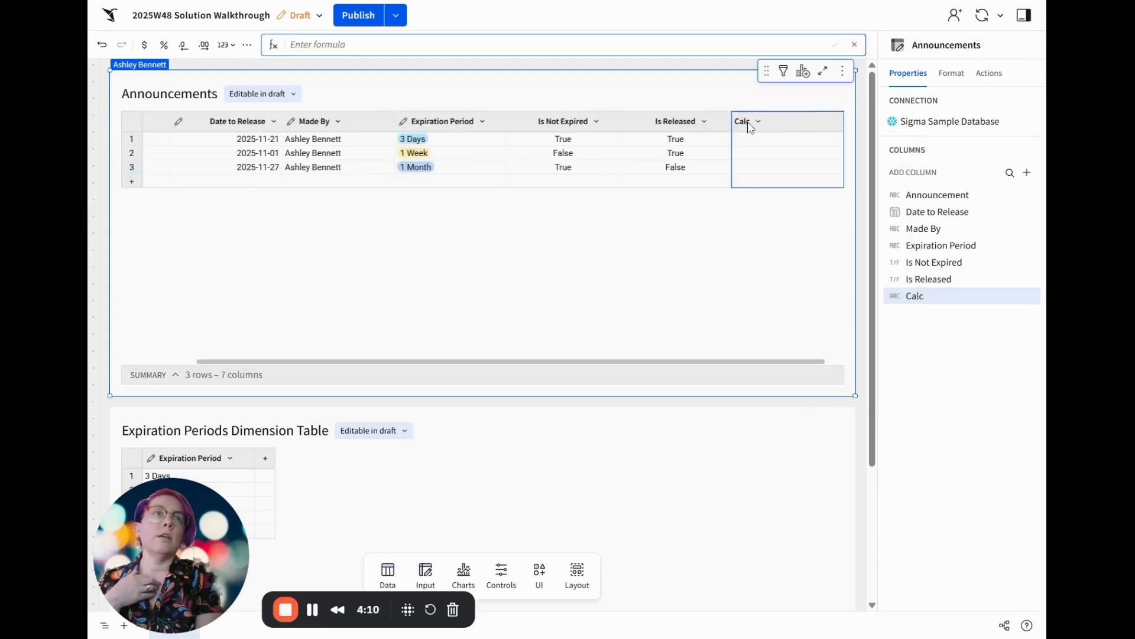
double_click(748, 124)
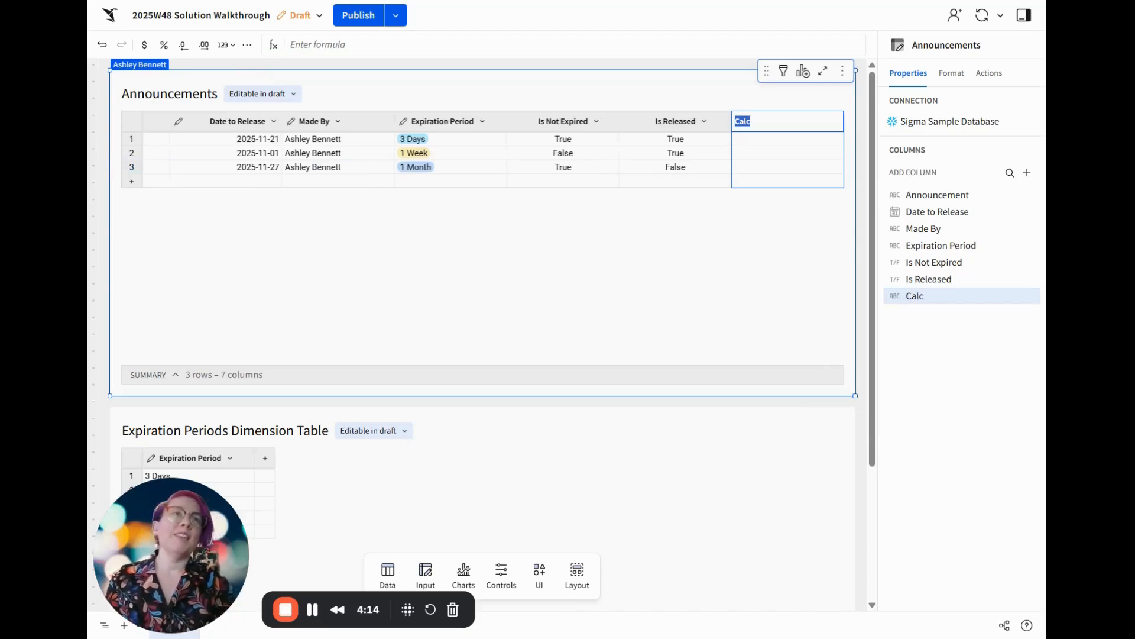
text(Show)
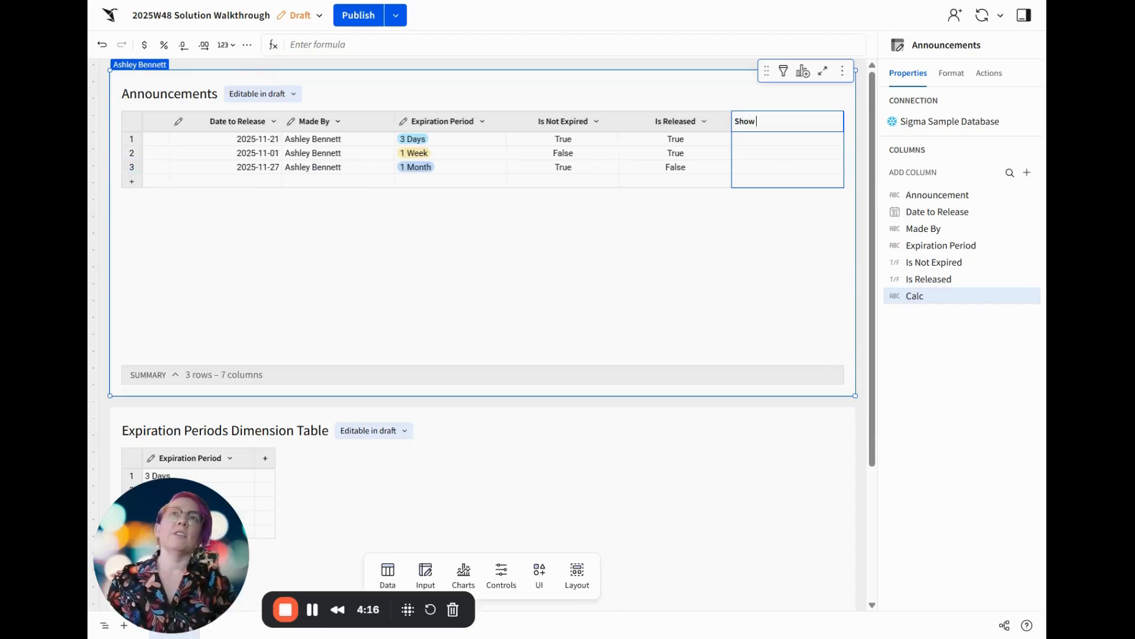
text( Announcement)
key(Return)
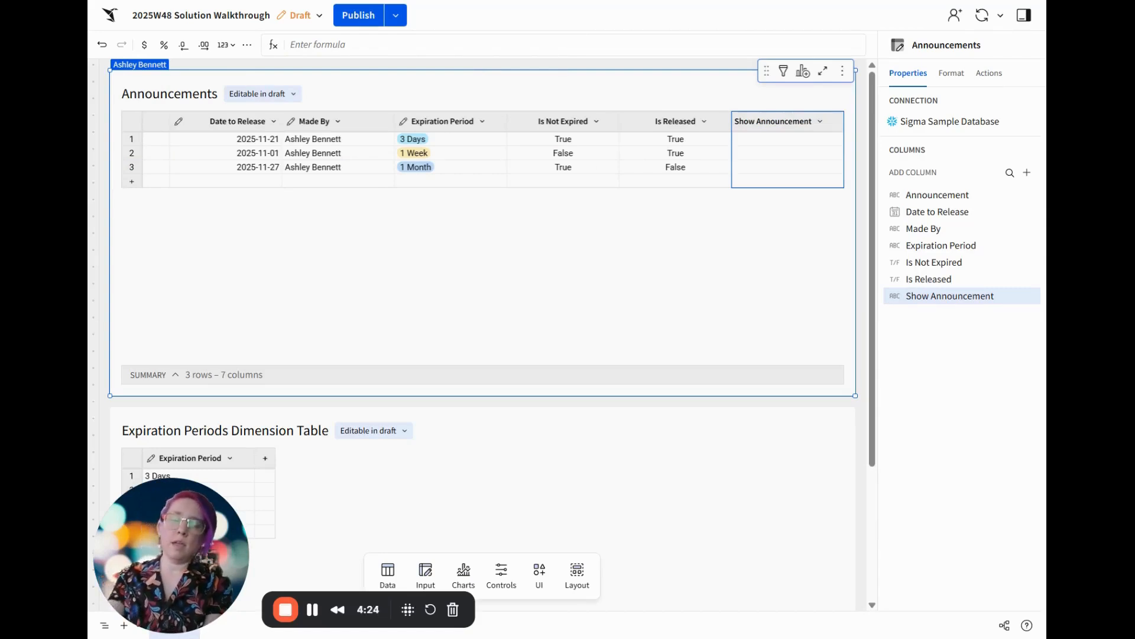
click(379, 45)
text([Is Not Expired] and [Is Released])
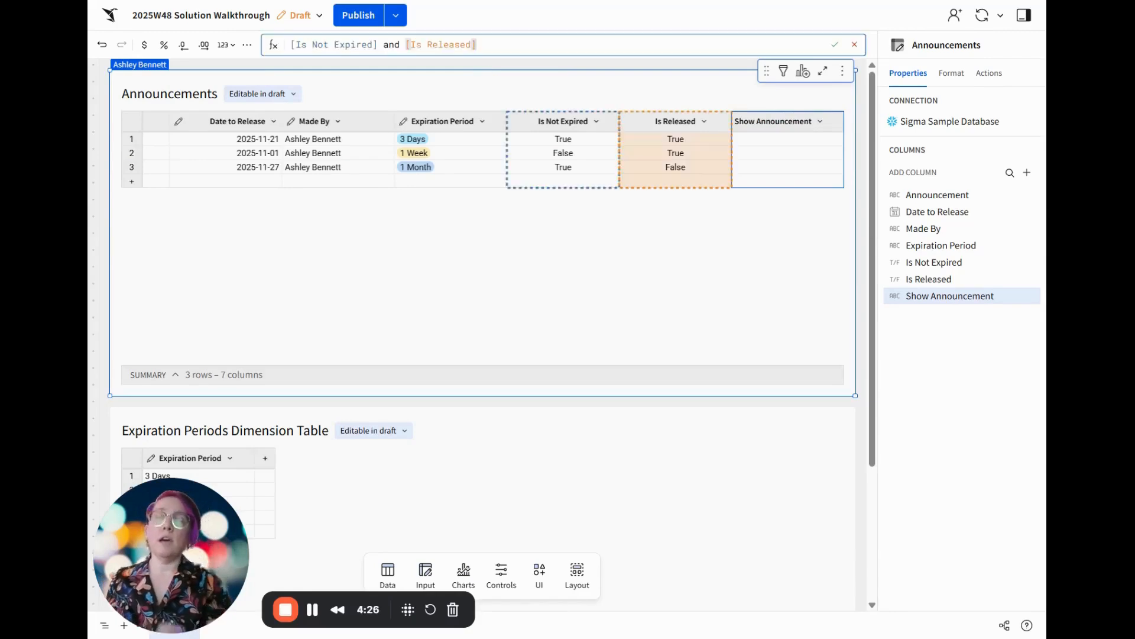
key(Return)
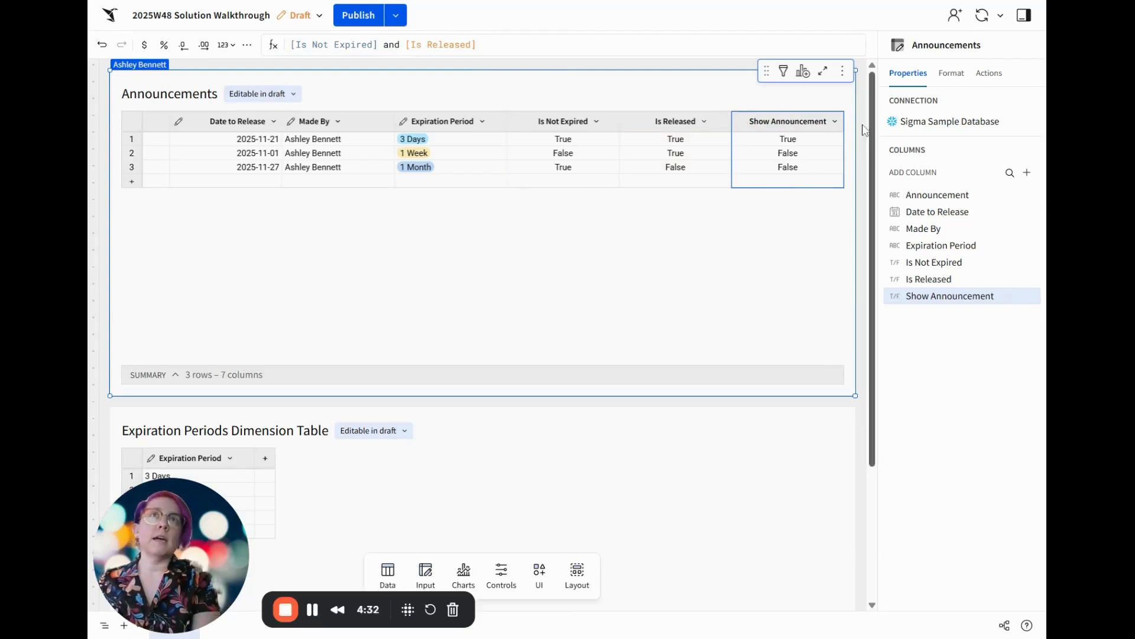
Add the Last updated at row edit history column to the Announcements table
drag(768, 363, 810, 363)
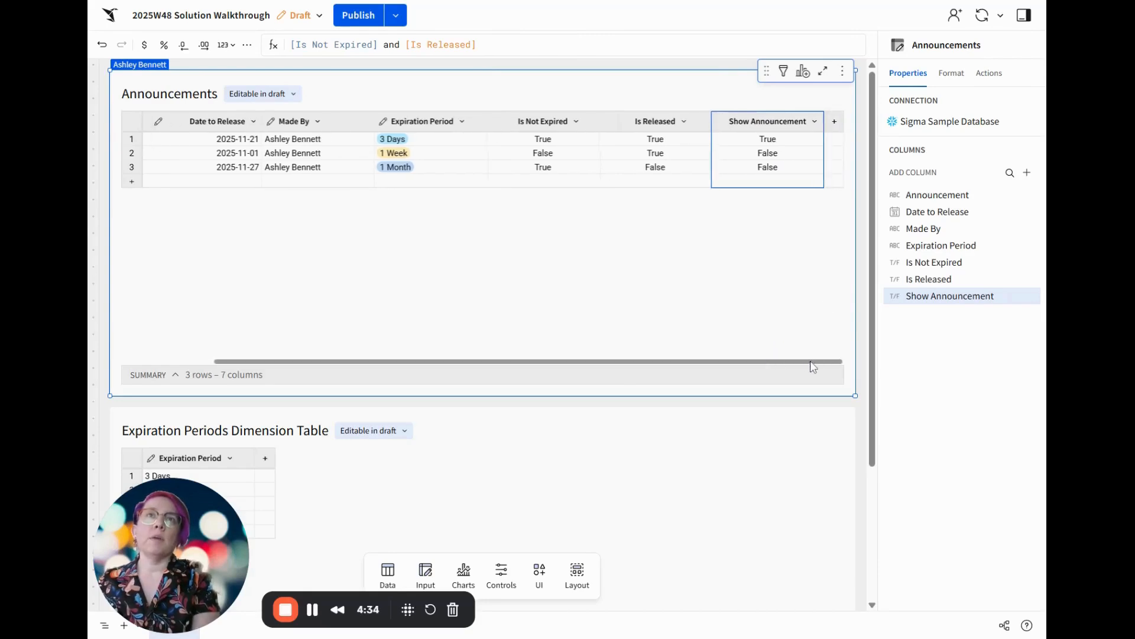
click(834, 122)
mouse_move(903, 372)
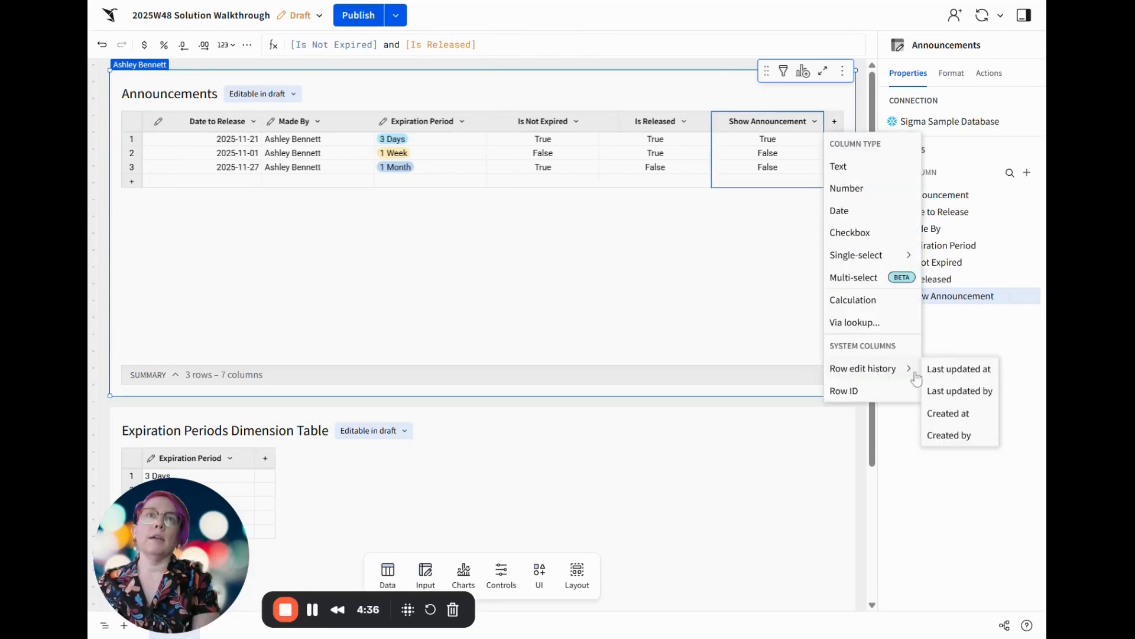
click(962, 371)
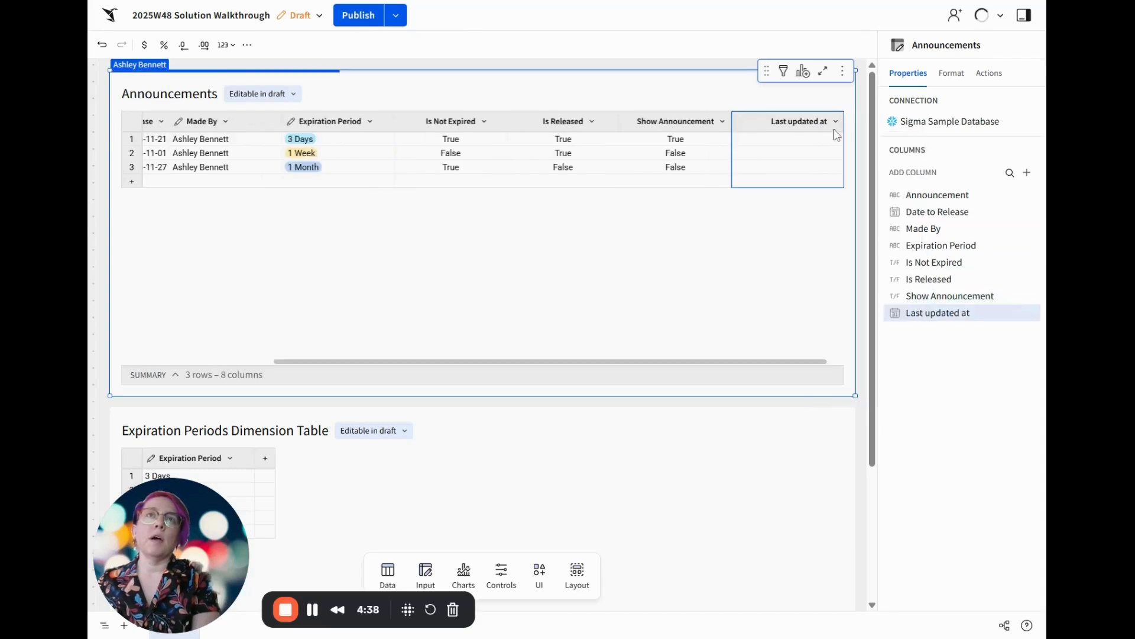
drag(786, 363, 831, 367)
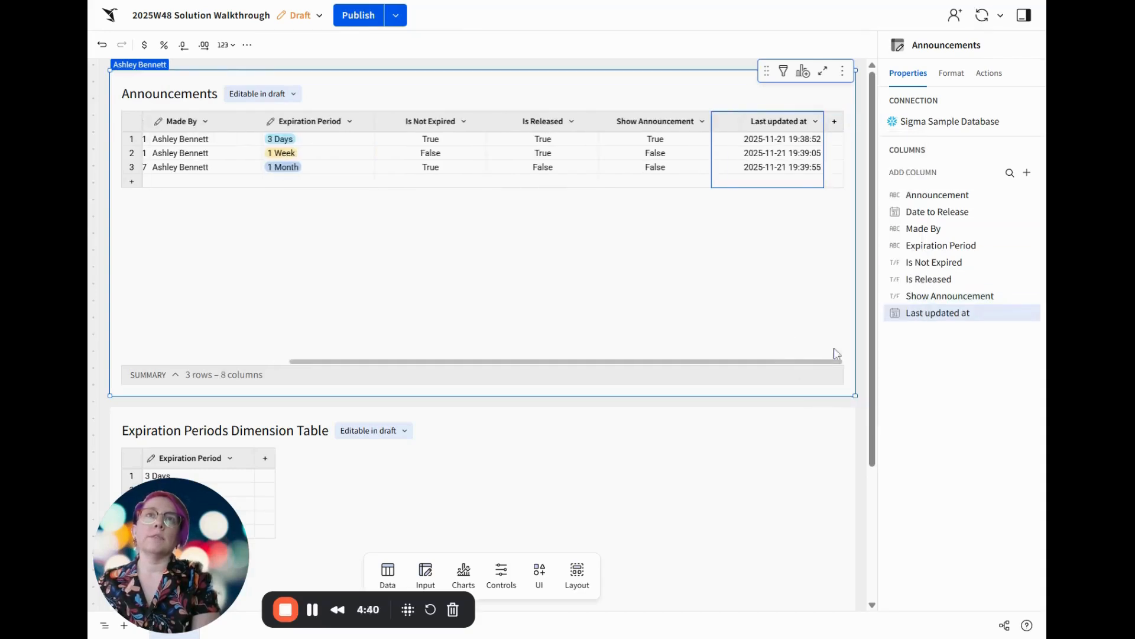
Try out the Last updated by row edit history column in the Announcements table and delete it again
click(835, 122)
mouse_move(887, 369)
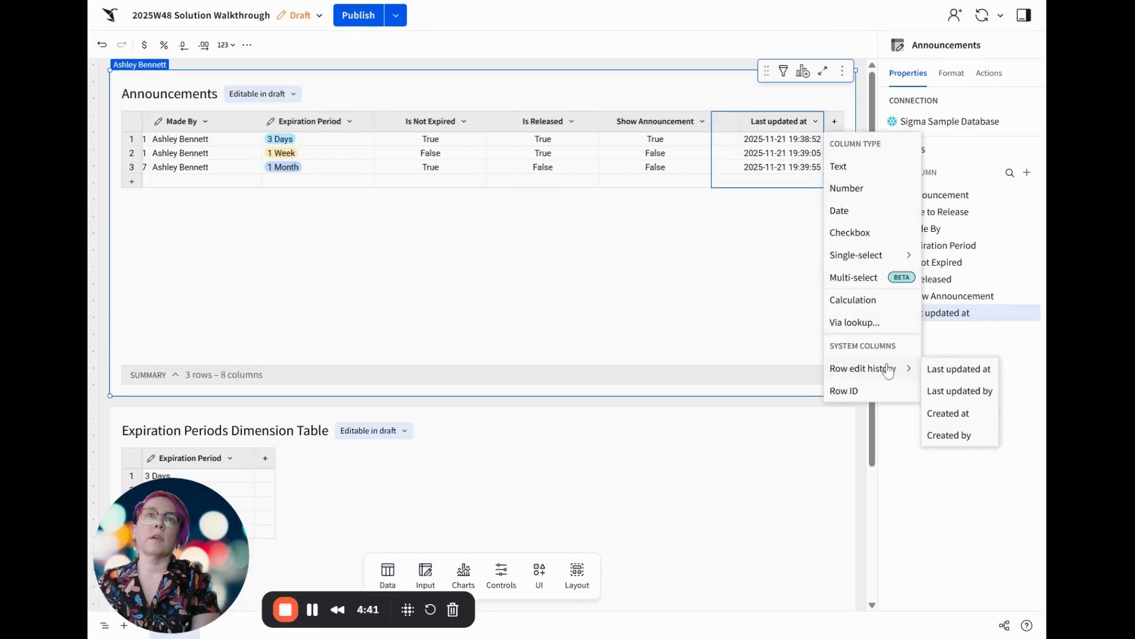
click(960, 392)
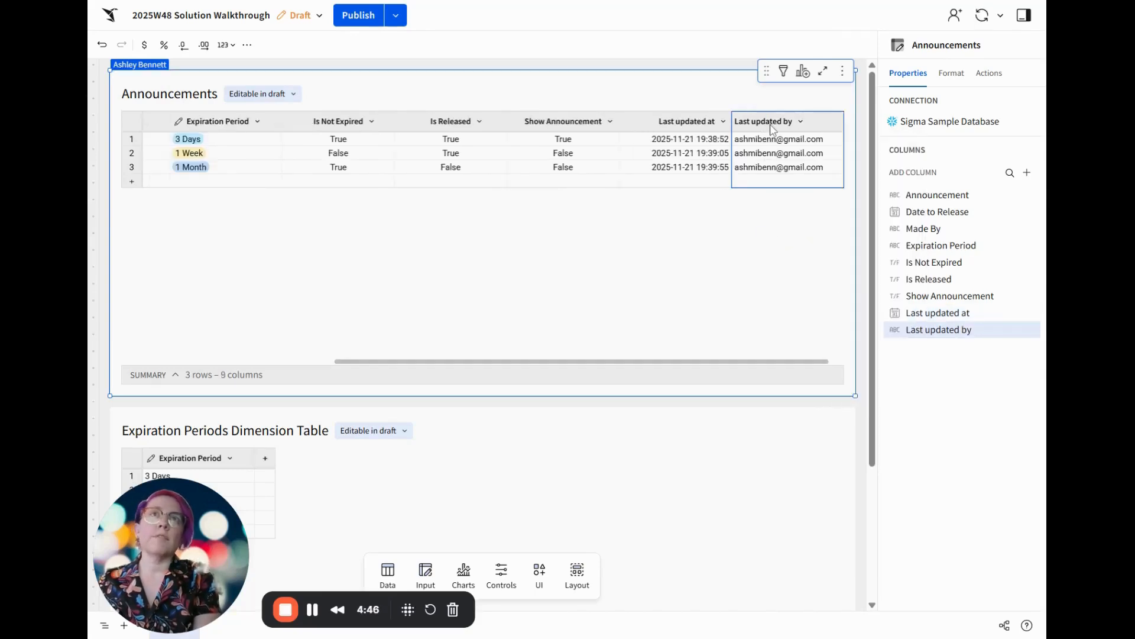
key(Delete)
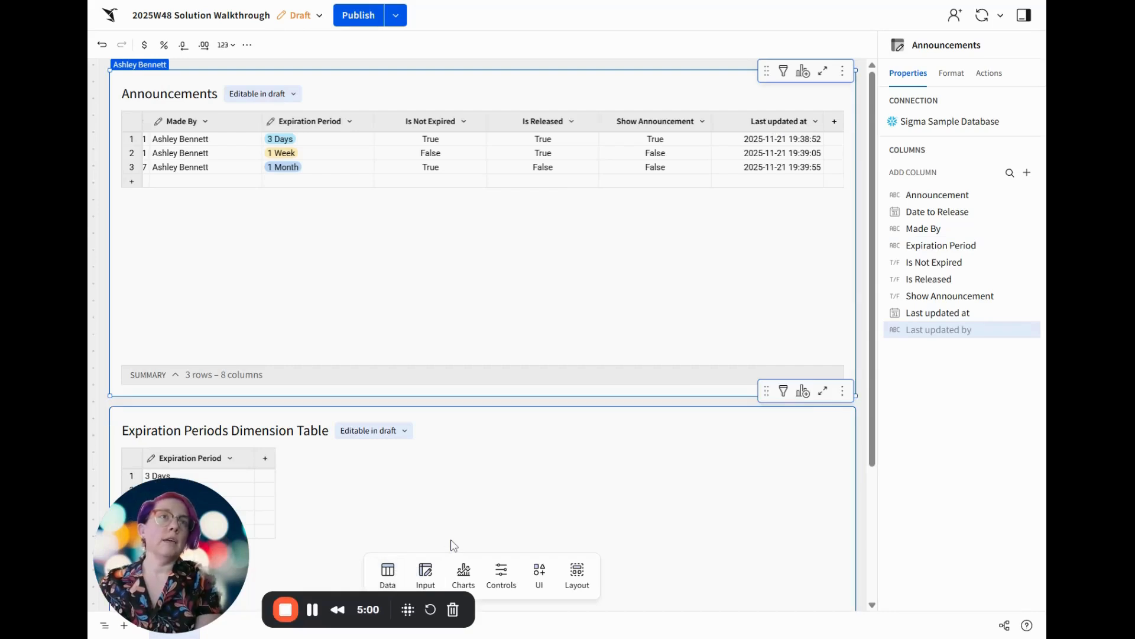
click(388, 572)
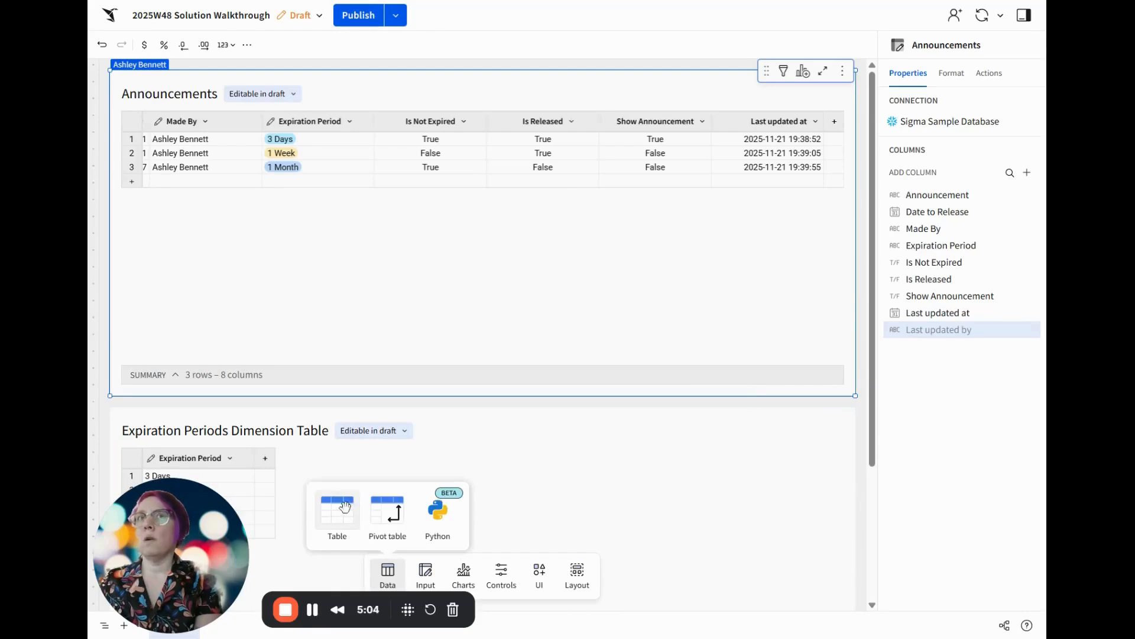
drag(337, 511, 672, 443)
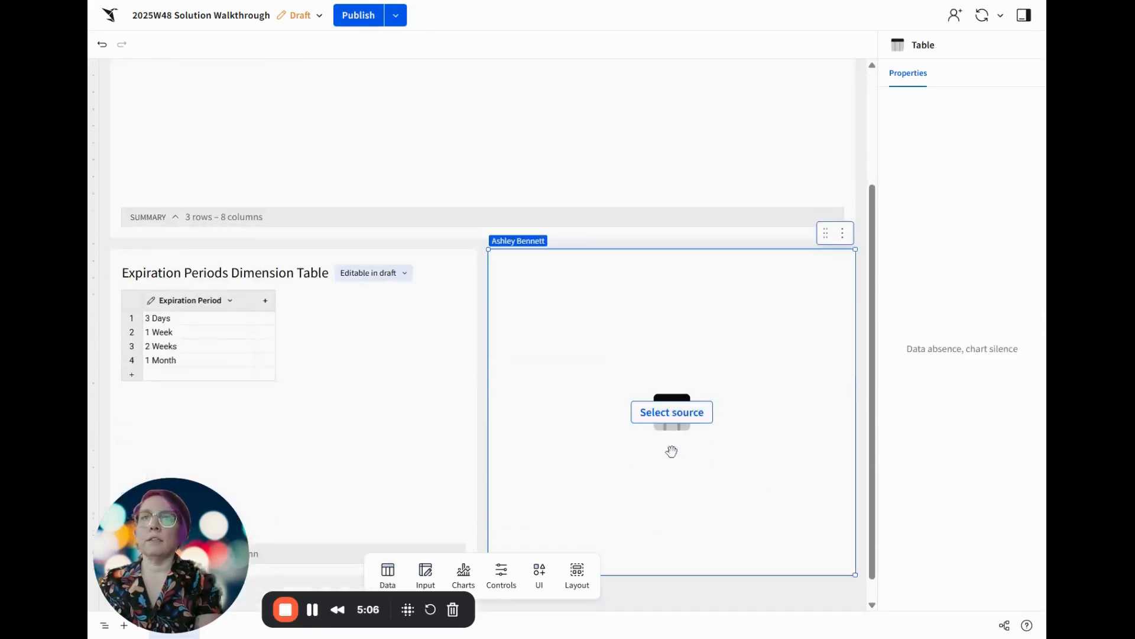
click(671, 387)
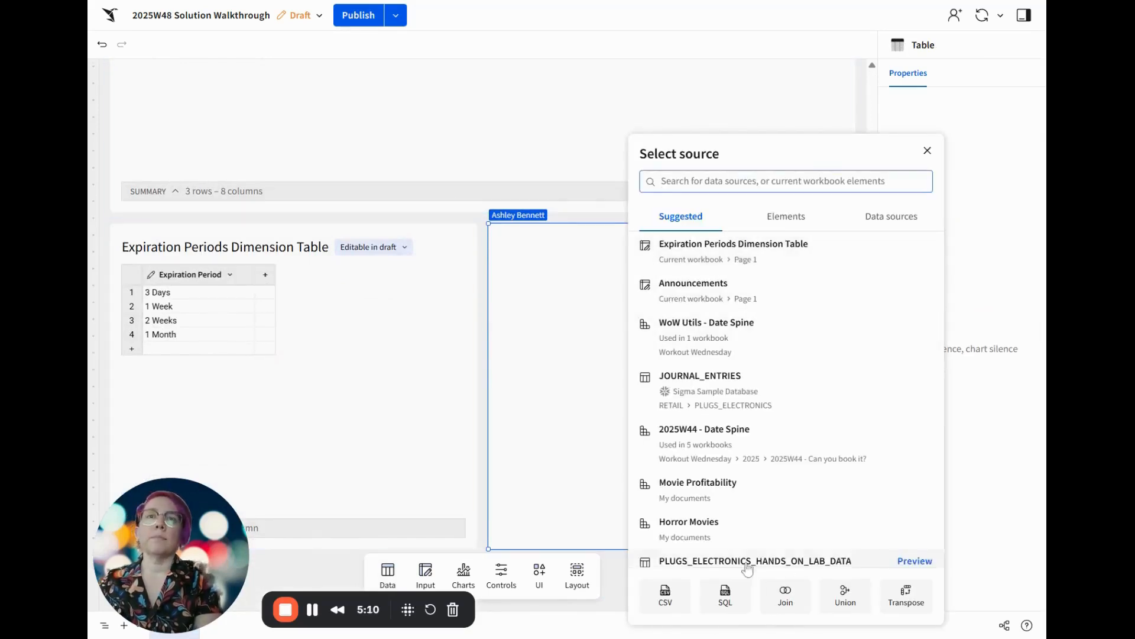
click(586, 355)
click(843, 207)
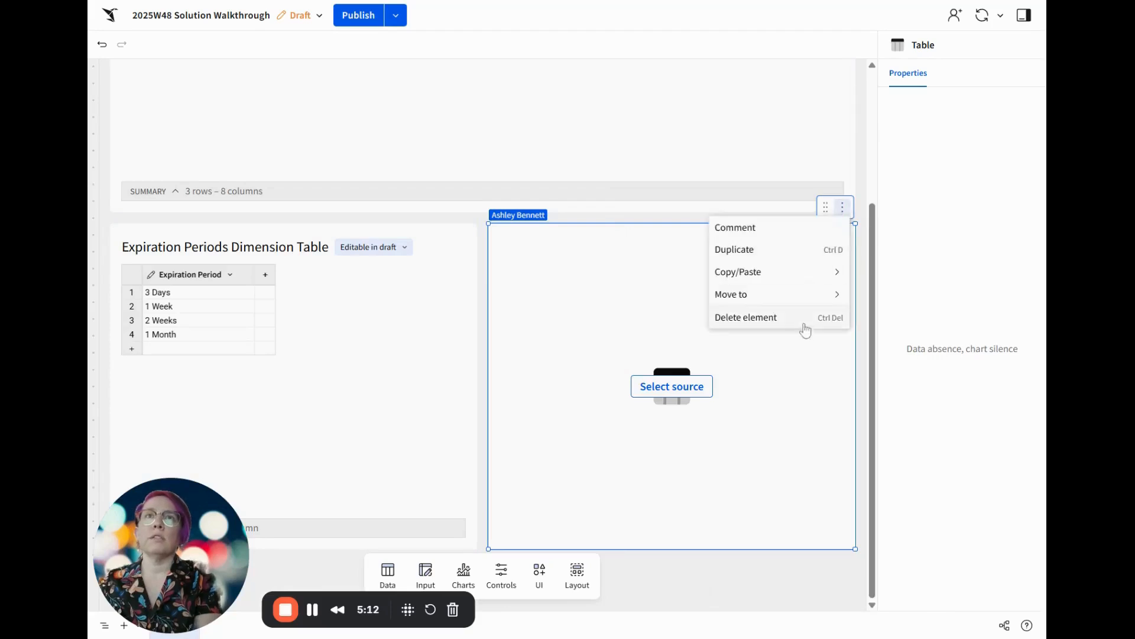
click(804, 317)
Create an empty input table on Sigma Sample Database beside the Expiration Periods Dimension Table and name it Emails
click(417, 589)
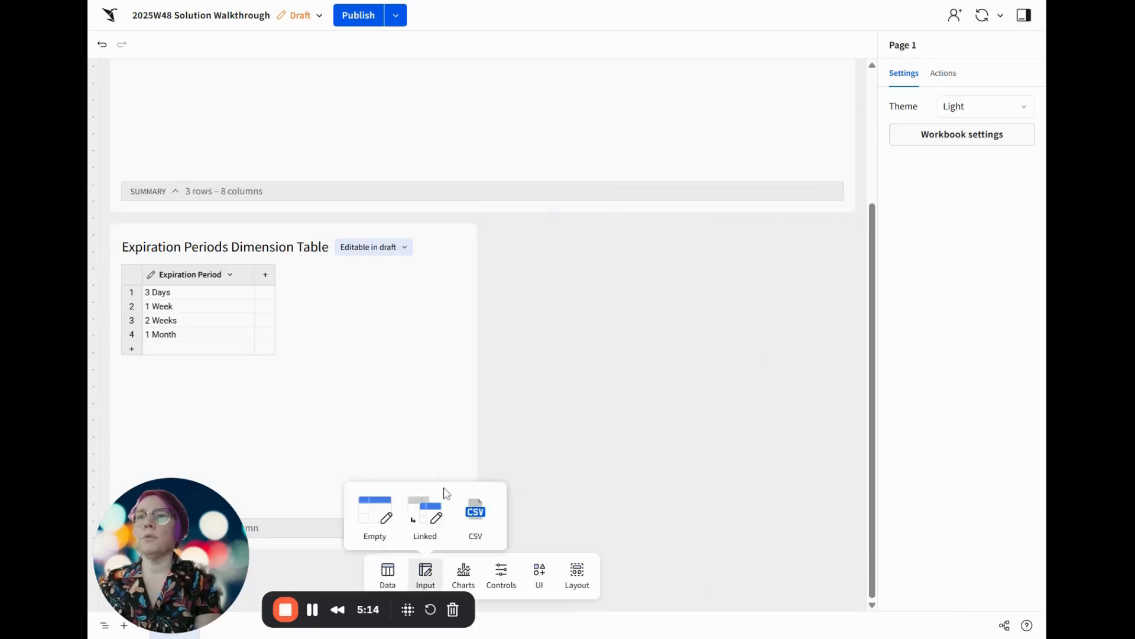
drag(375, 512, 630, 237)
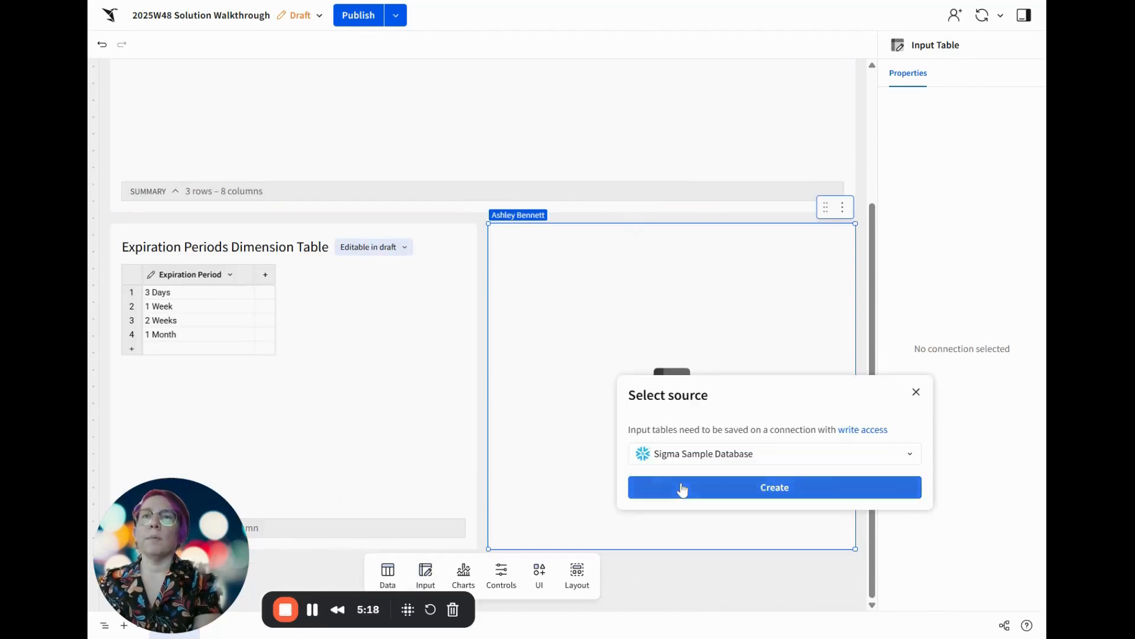
click(634, 487)
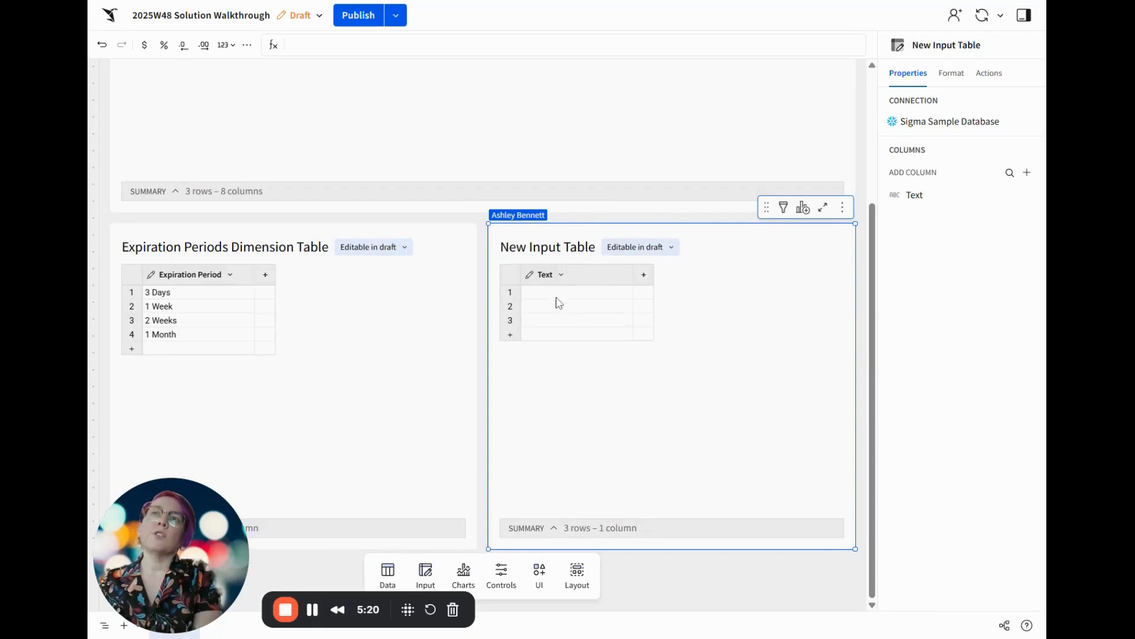
double_click(548, 246)
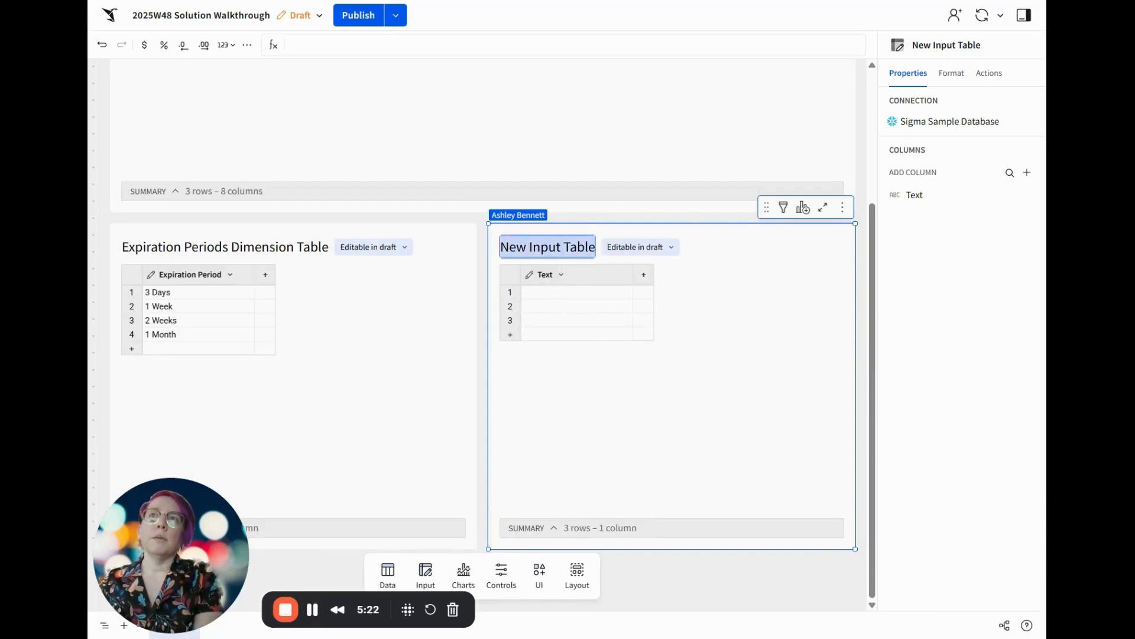
text(Emails)
key(Return)
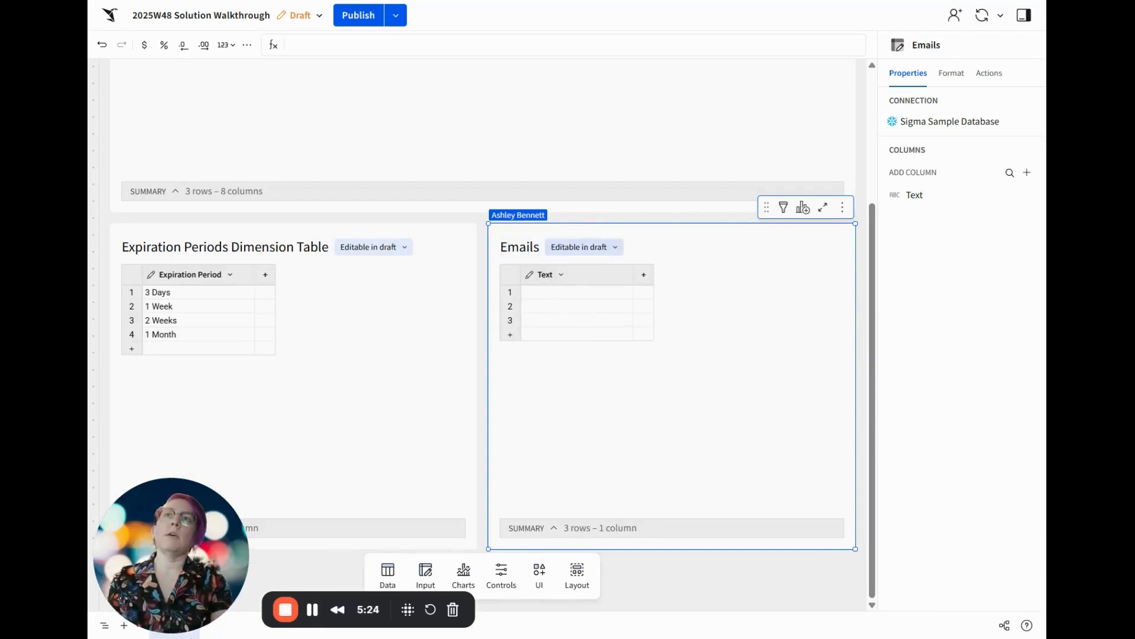
Rename the text column of the Emails table as Email
double_click(537, 276)
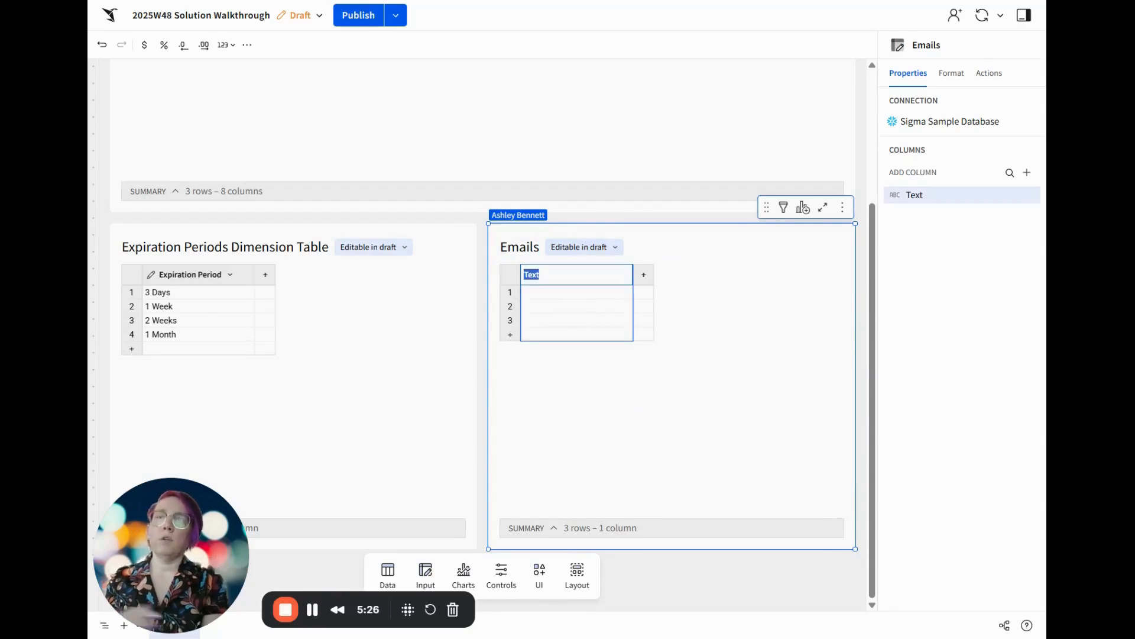
text(Email)
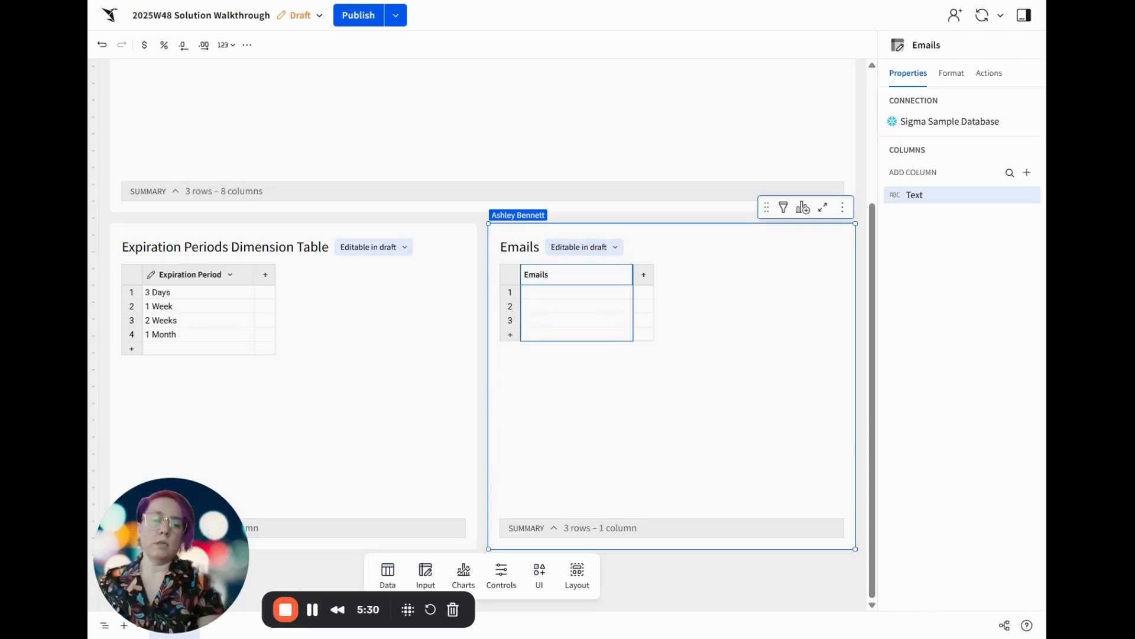
key(Return)
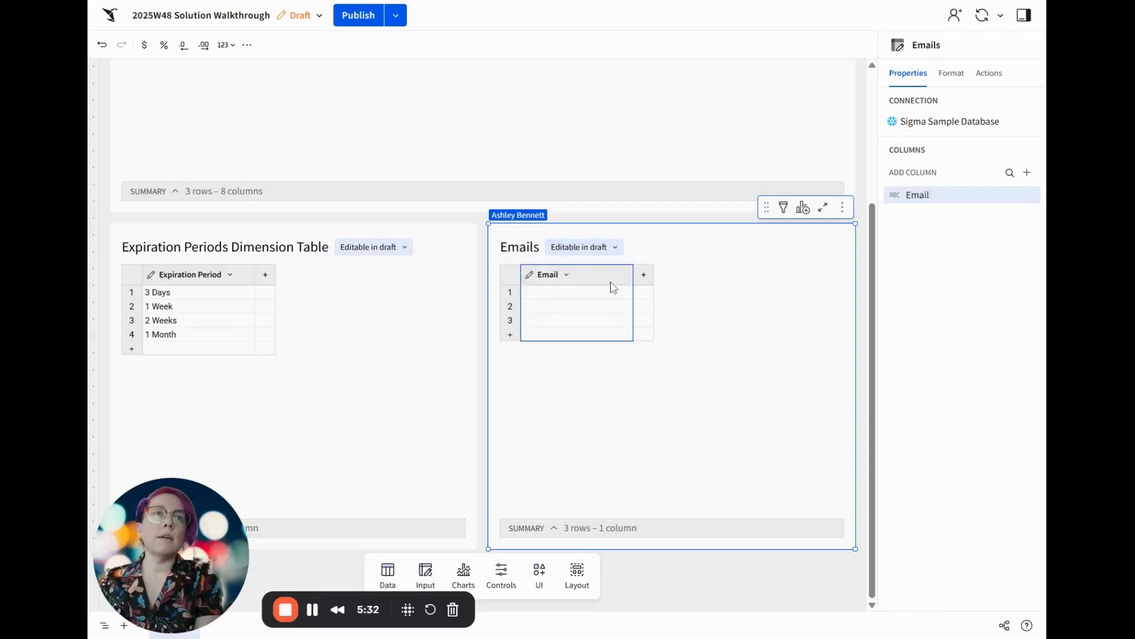
Add a calculation column named Is Current User to the Emails table
click(644, 275)
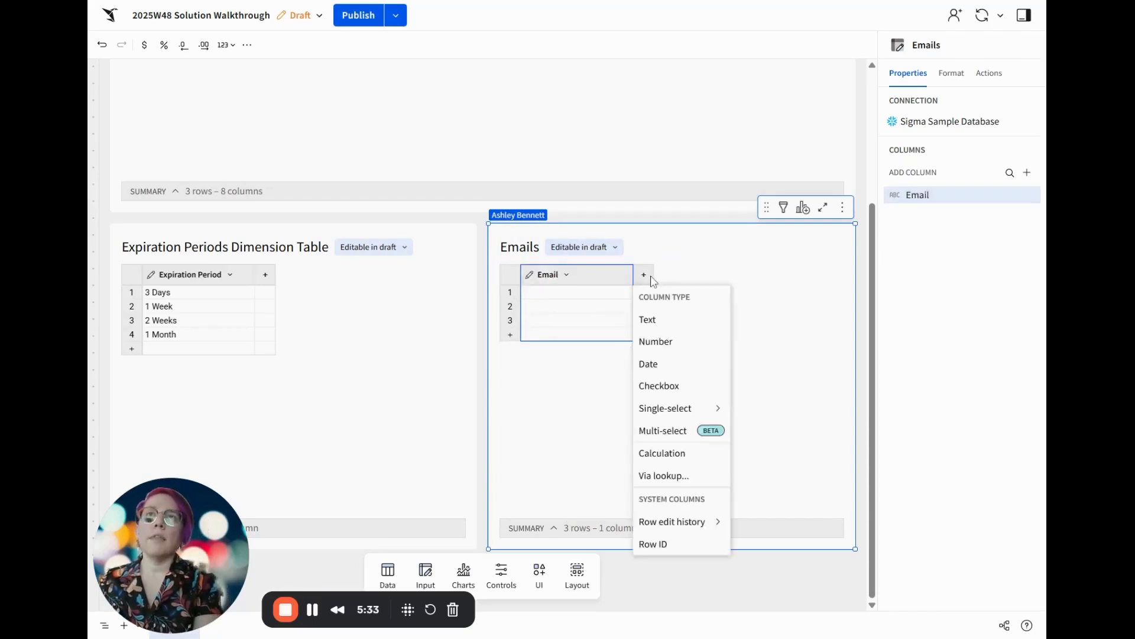
click(686, 460)
double_click(651, 280)
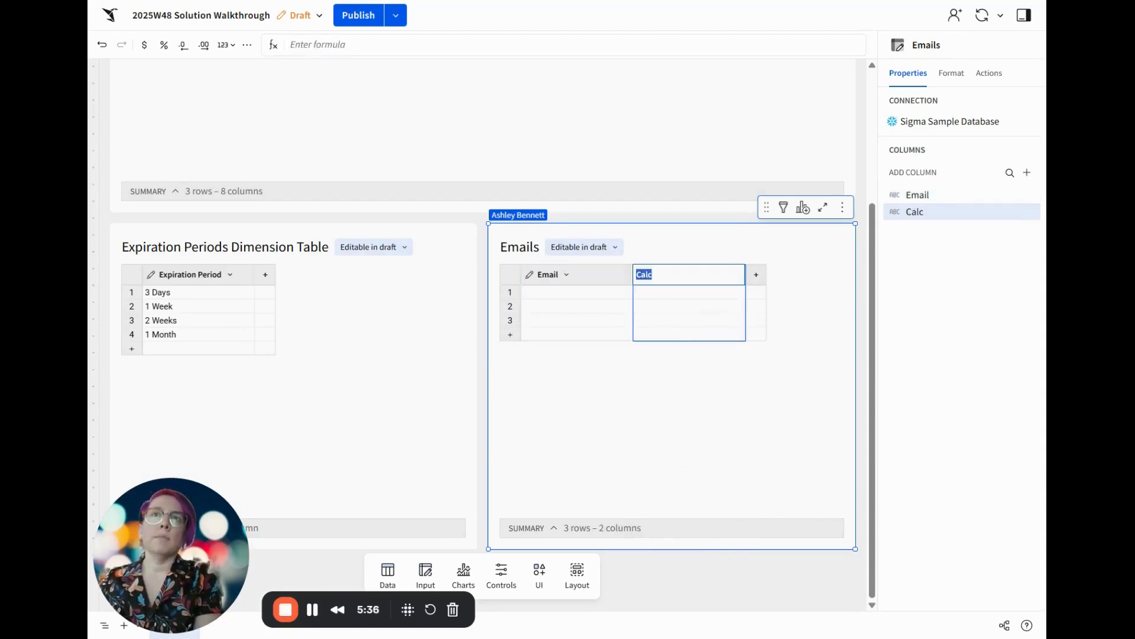
key(BackSpace)
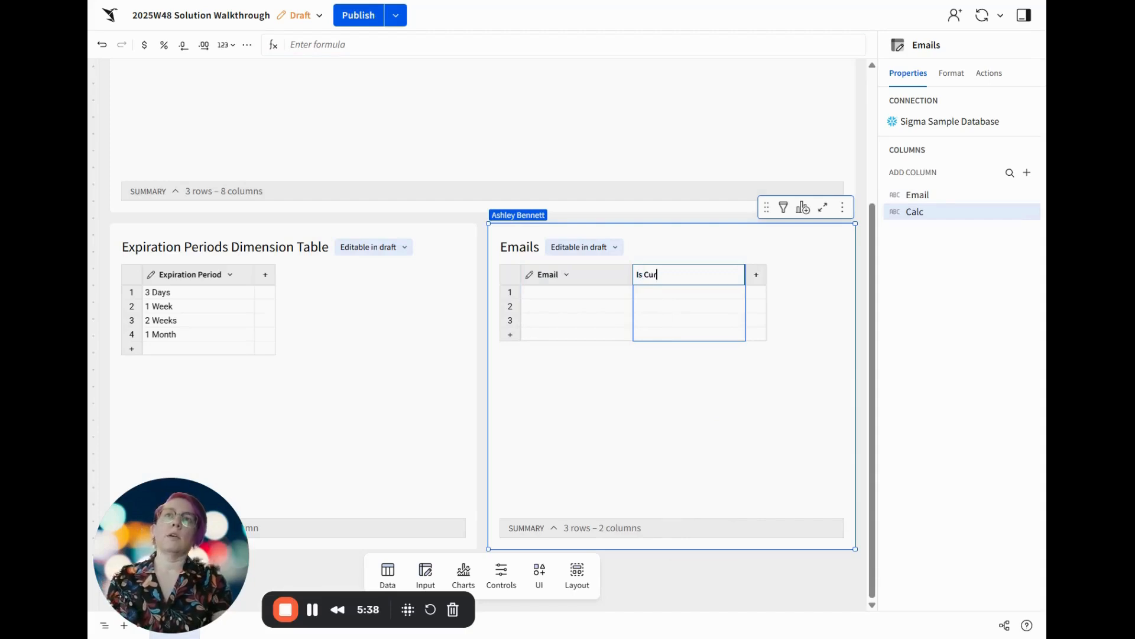
text(Is Current User)
key(Return)
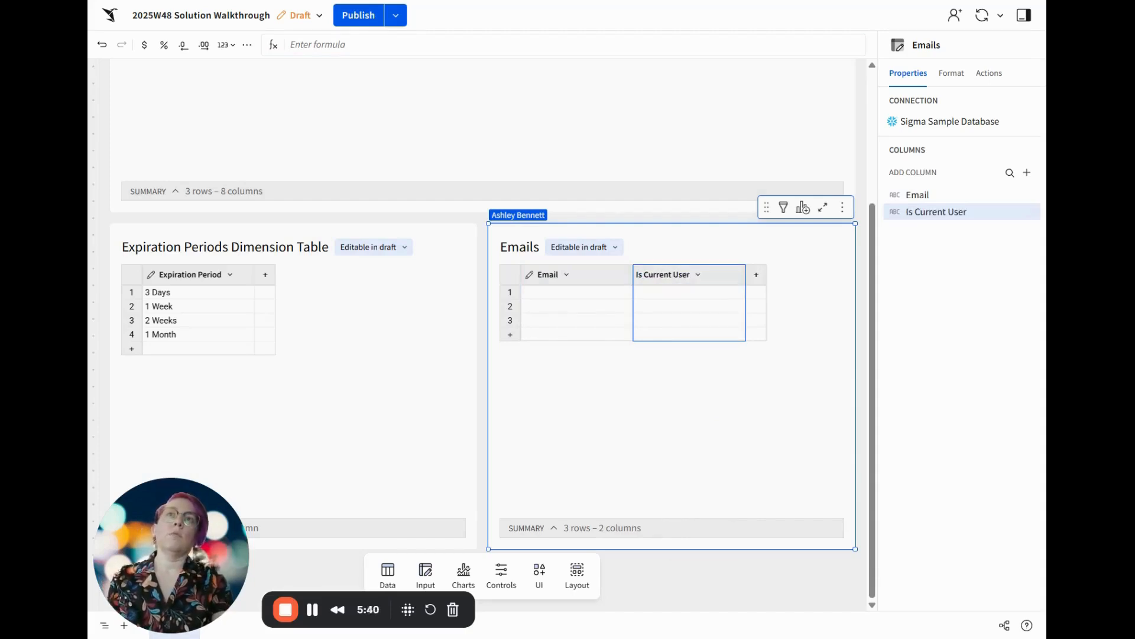
Set the formula of the Is Current User column to CurrentUserEmail() = [Email]
click(619, 43)
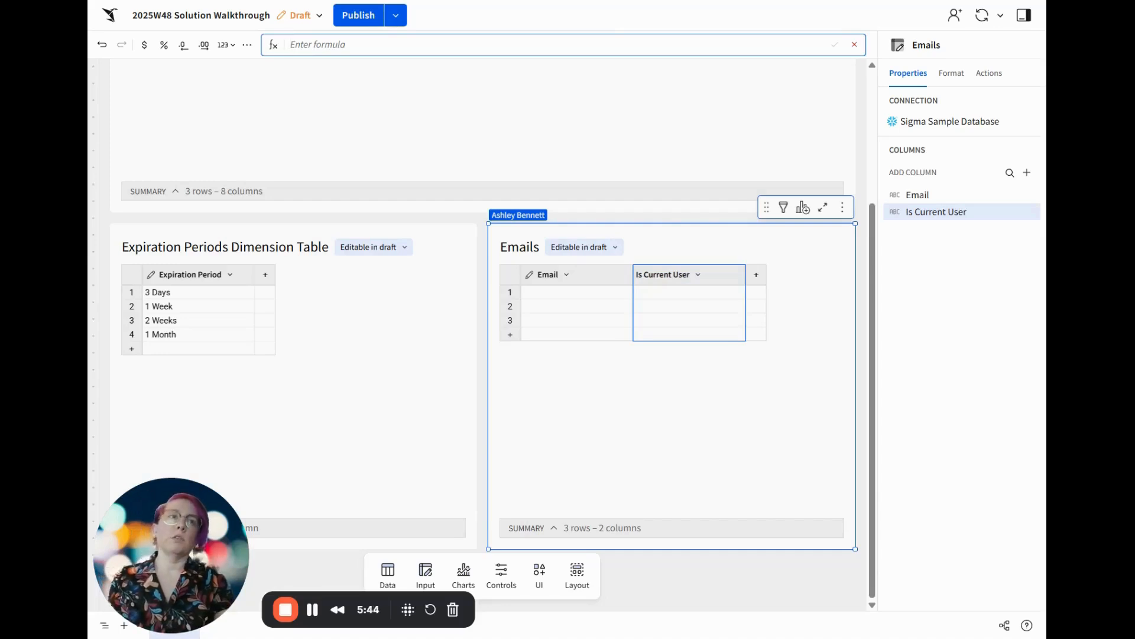
text(curren)
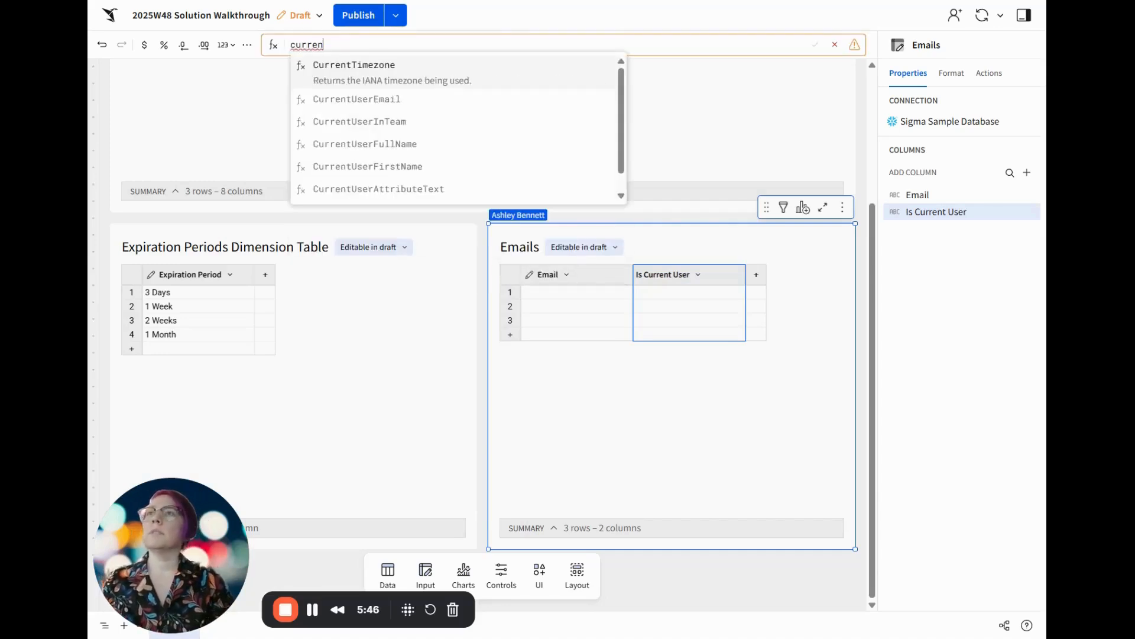
key(Down)
key(Down)
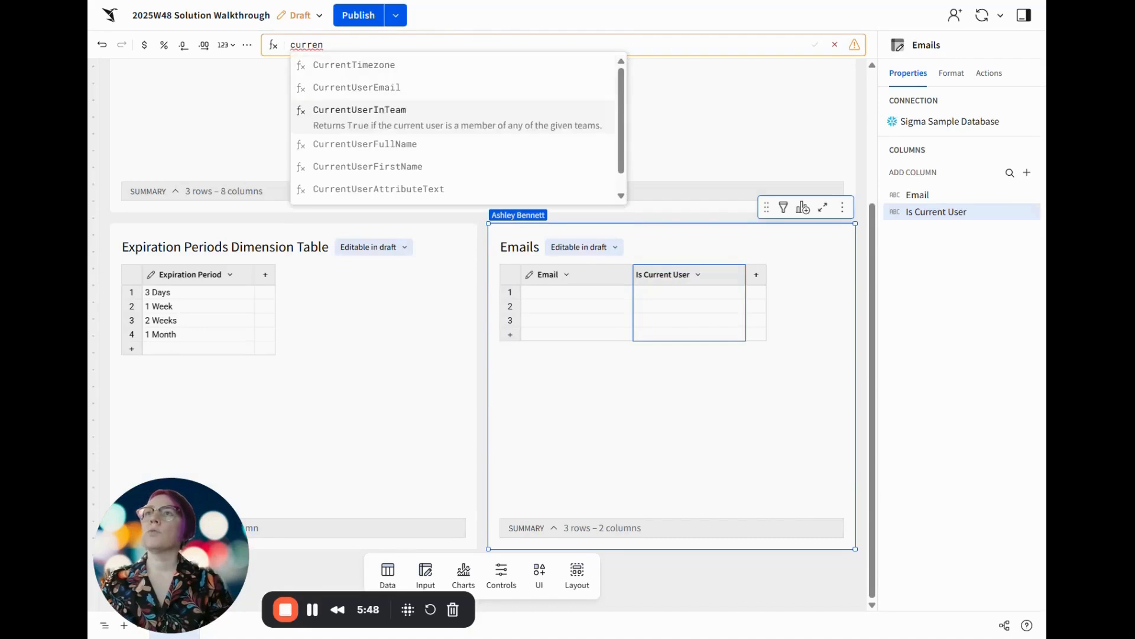
key(Up)
key(Return)
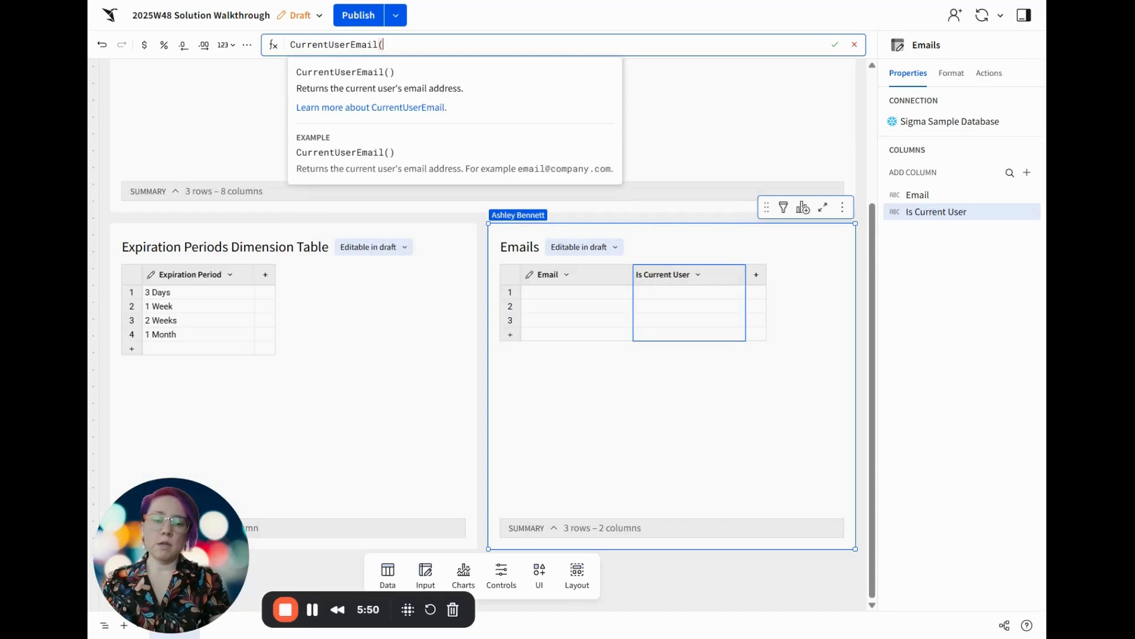
text(=)
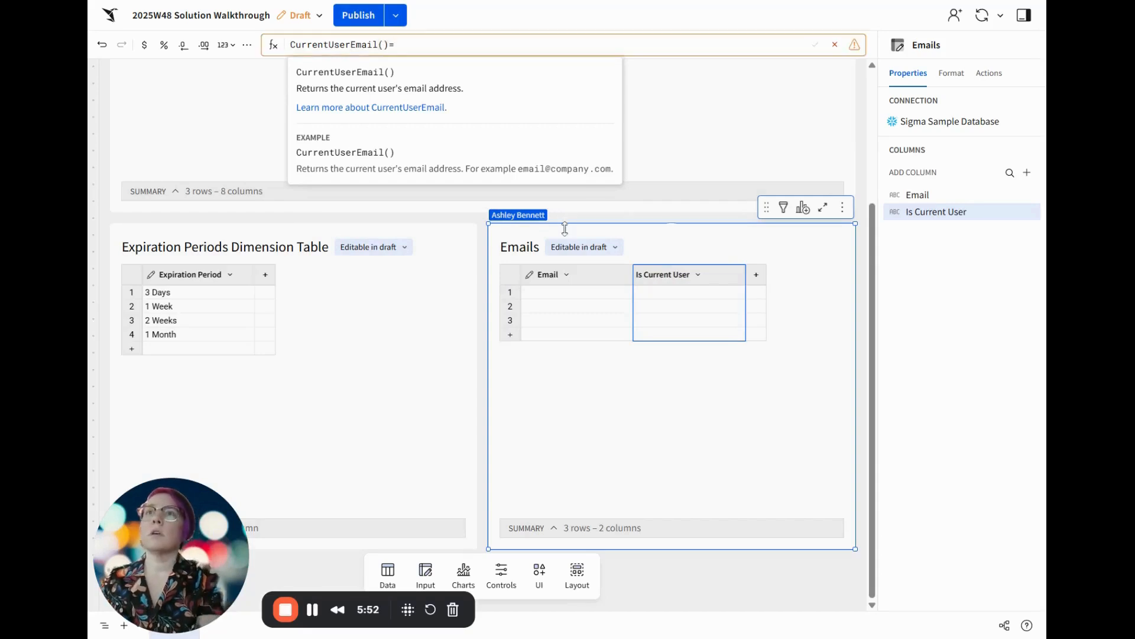
click(598, 274)
key(Return)
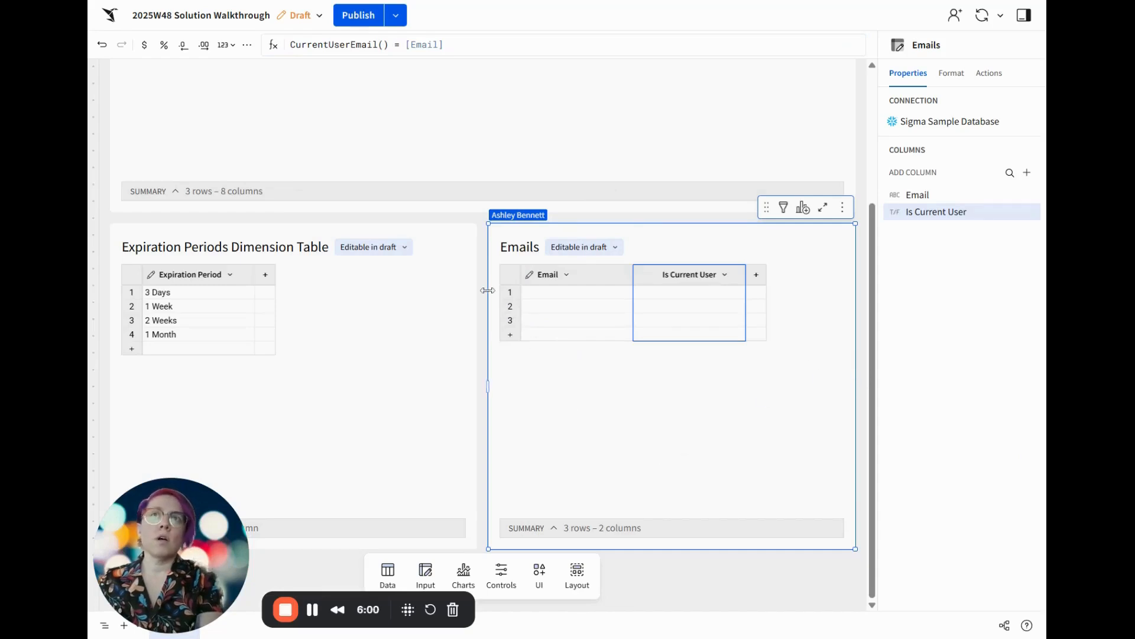
Delete the empty rows 2 and 3 from the Emails table
click(511, 312)
shift+click(514, 321)
right_click(516, 320)
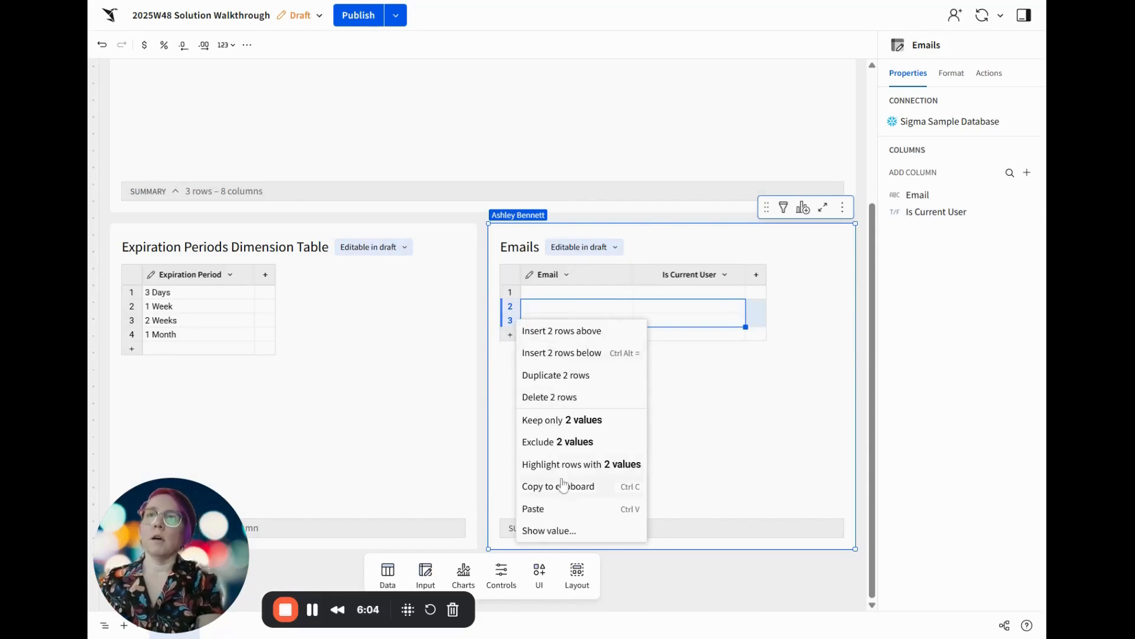
click(570, 398)
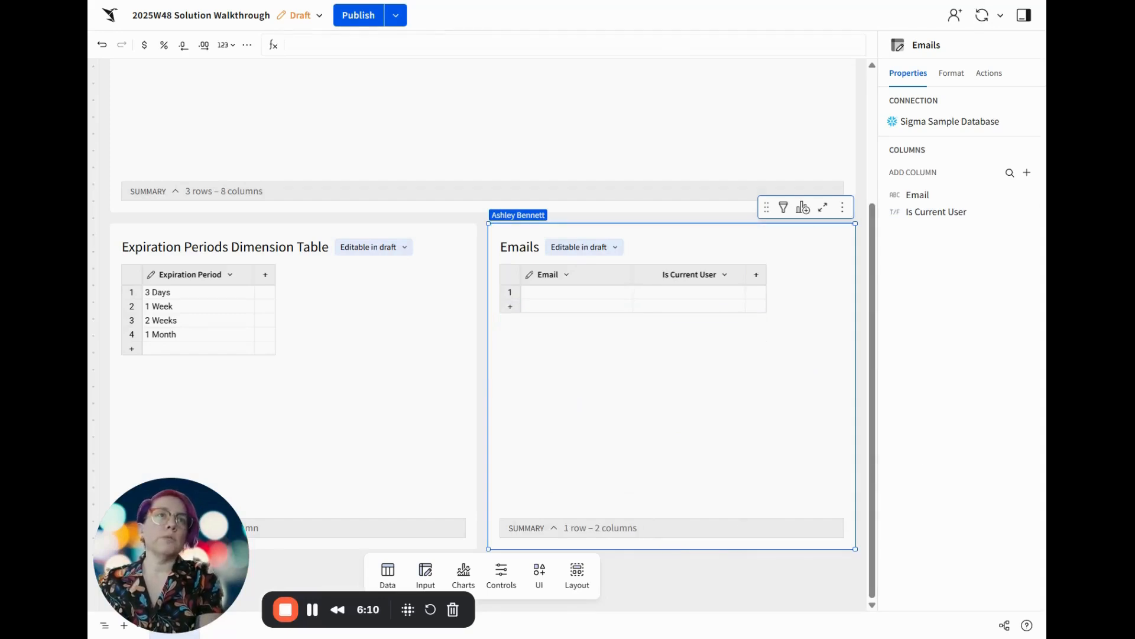
Create a child table from the Announcements input table and name it Announcements by User
scroll(772, 139, up, 3)
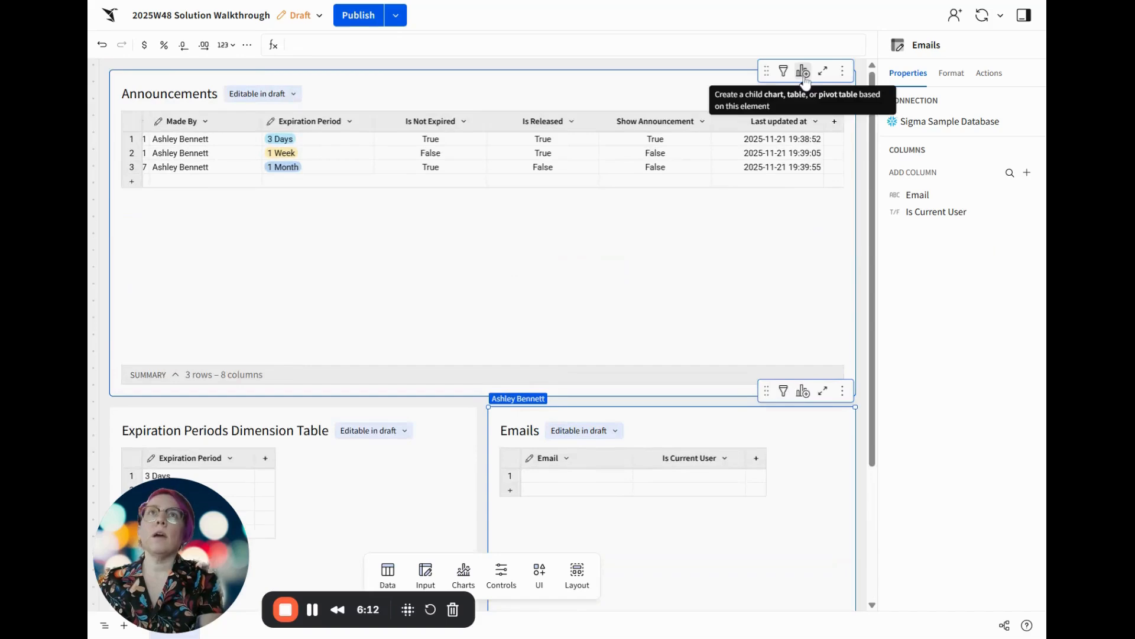
click(803, 73)
click(747, 137)
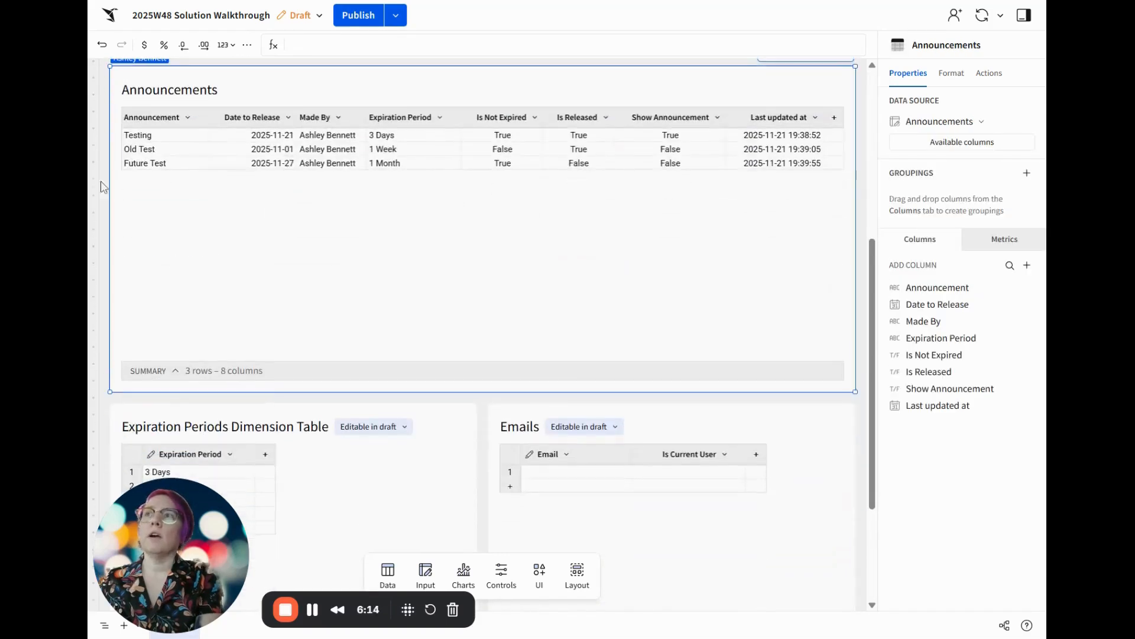
double_click(169, 89)
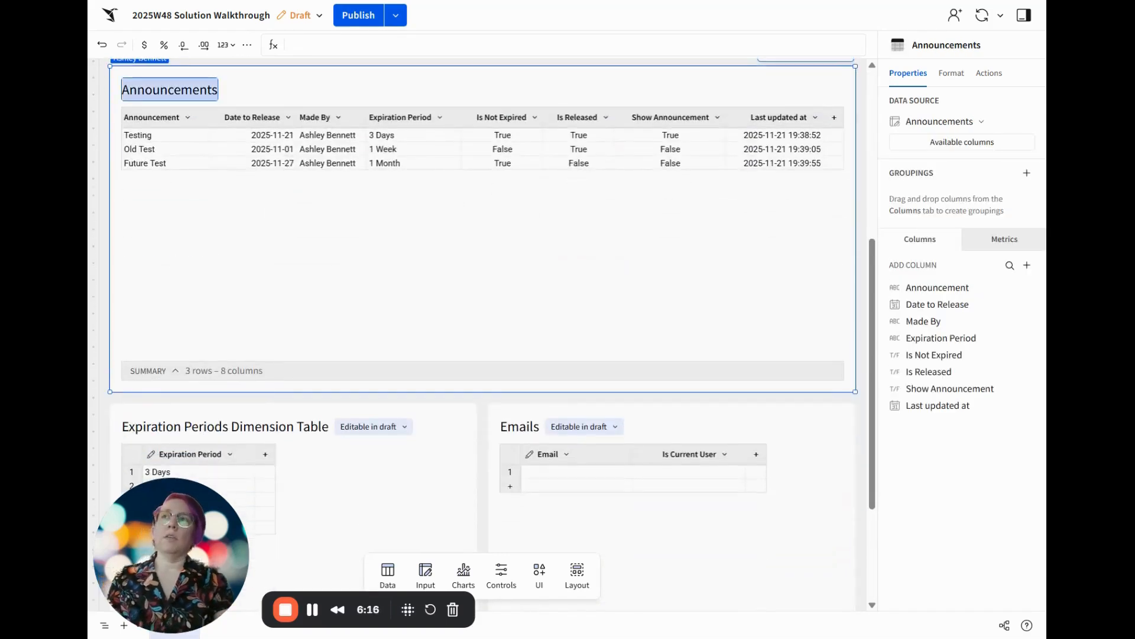
text(Announcements)
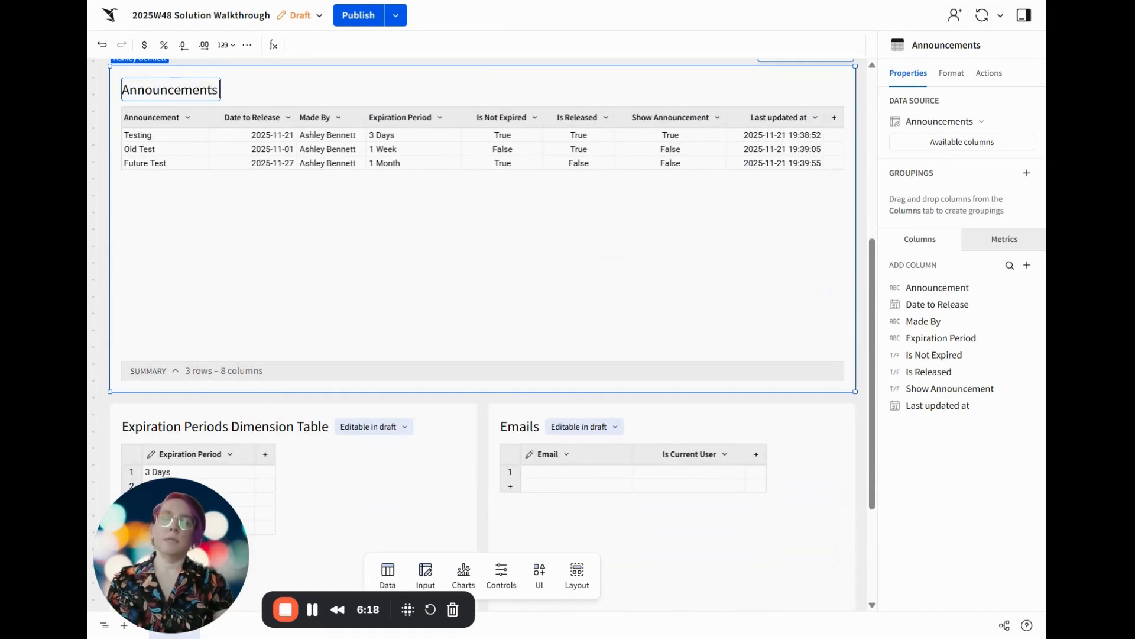
text( by User)
key(Return)
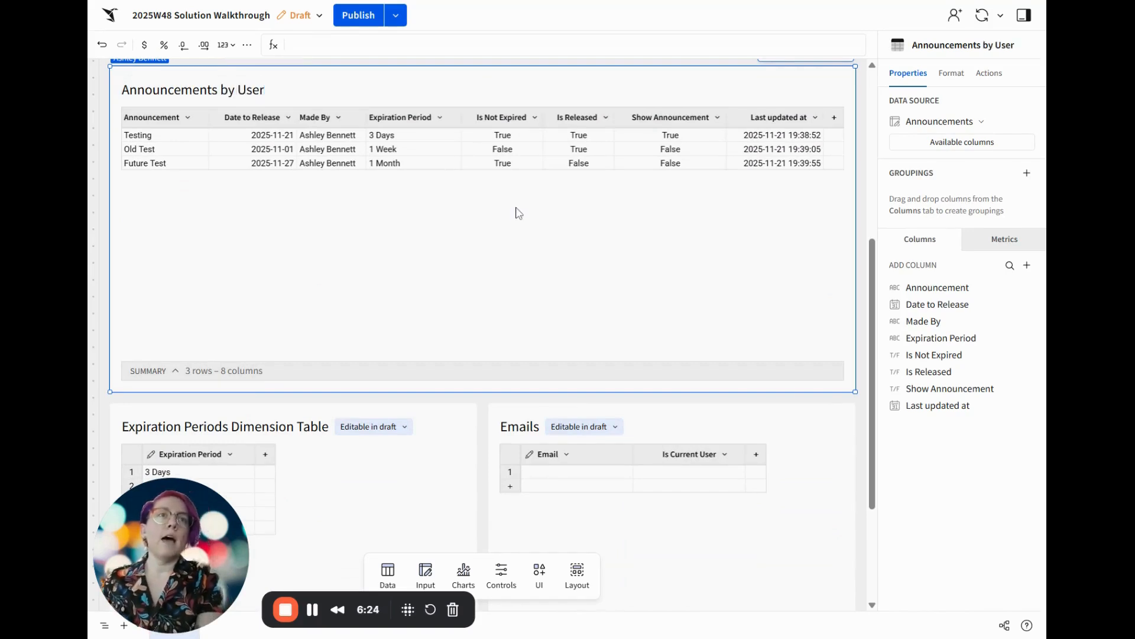
Start a join on the Announcements by User table with the Emails table as its second source, keeping all columns
click(981, 121)
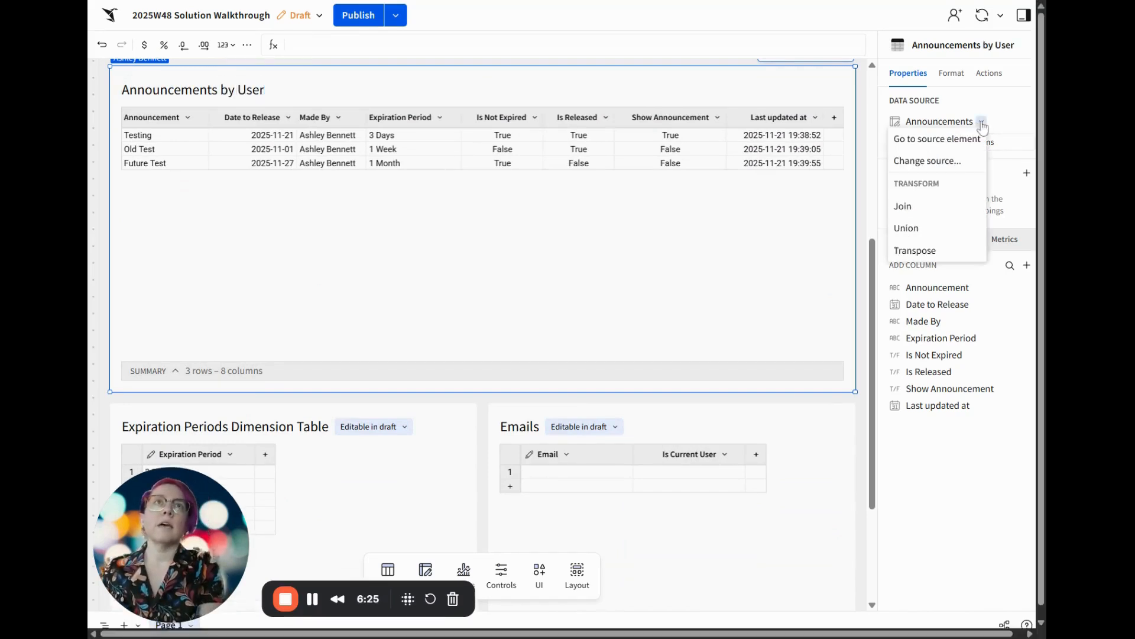
click(911, 206)
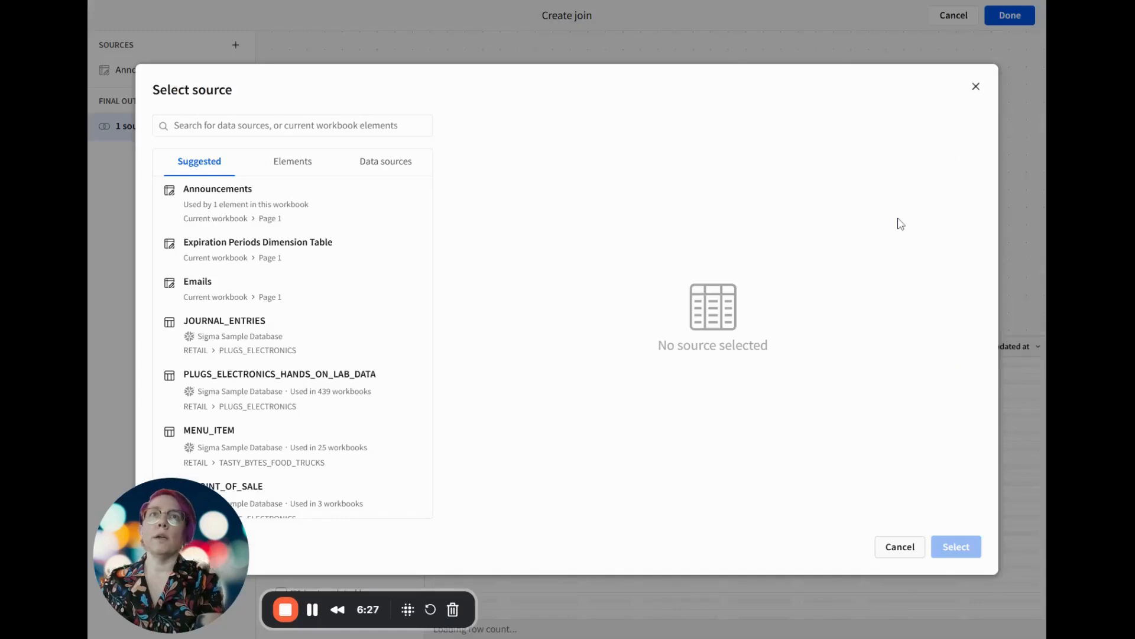
click(302, 170)
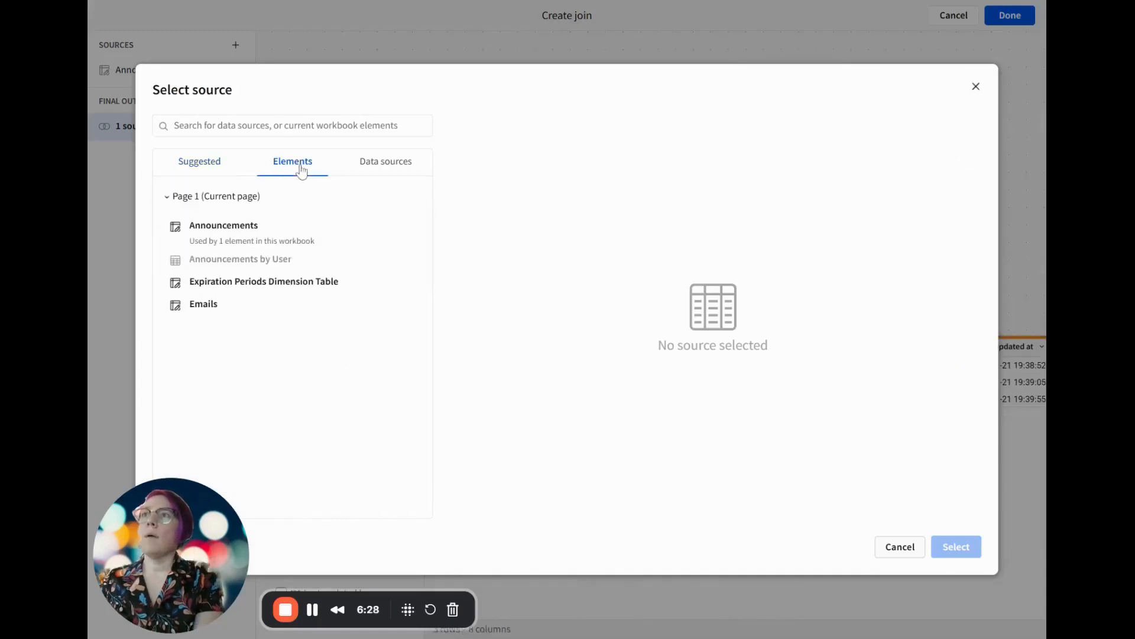
click(233, 304)
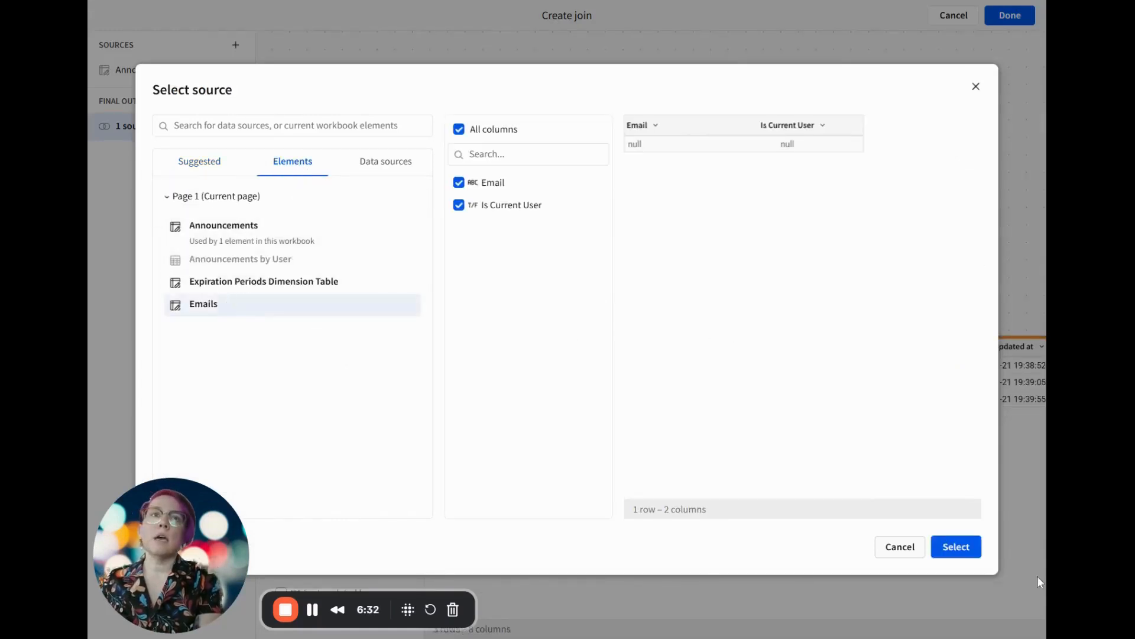
click(952, 546)
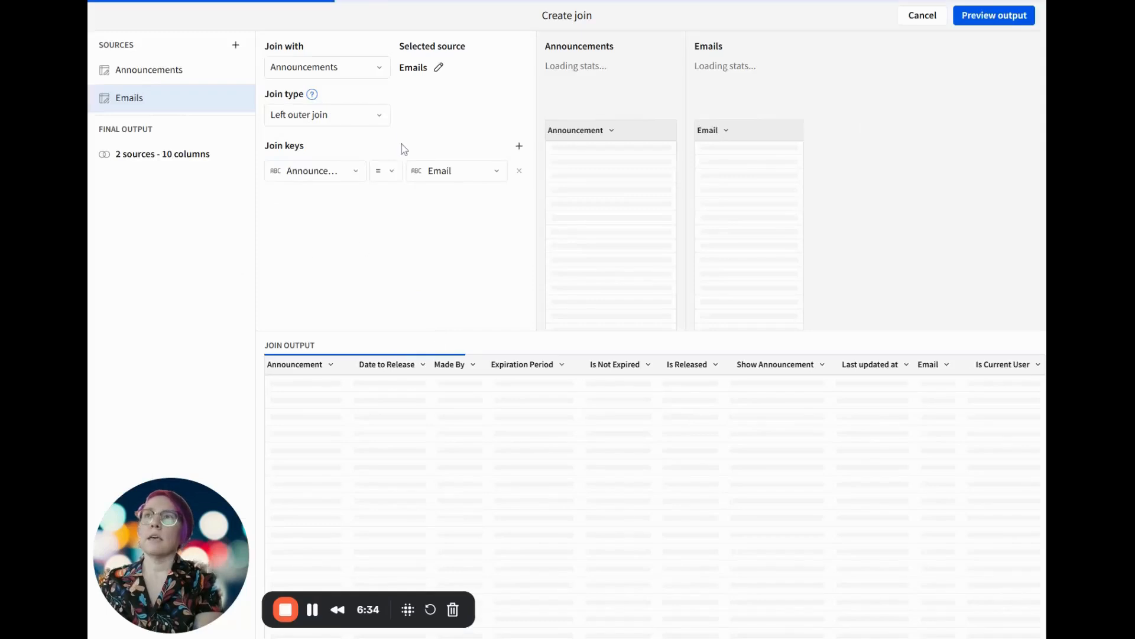
Replace the Announcements side of the join key with the formula True
click(325, 174)
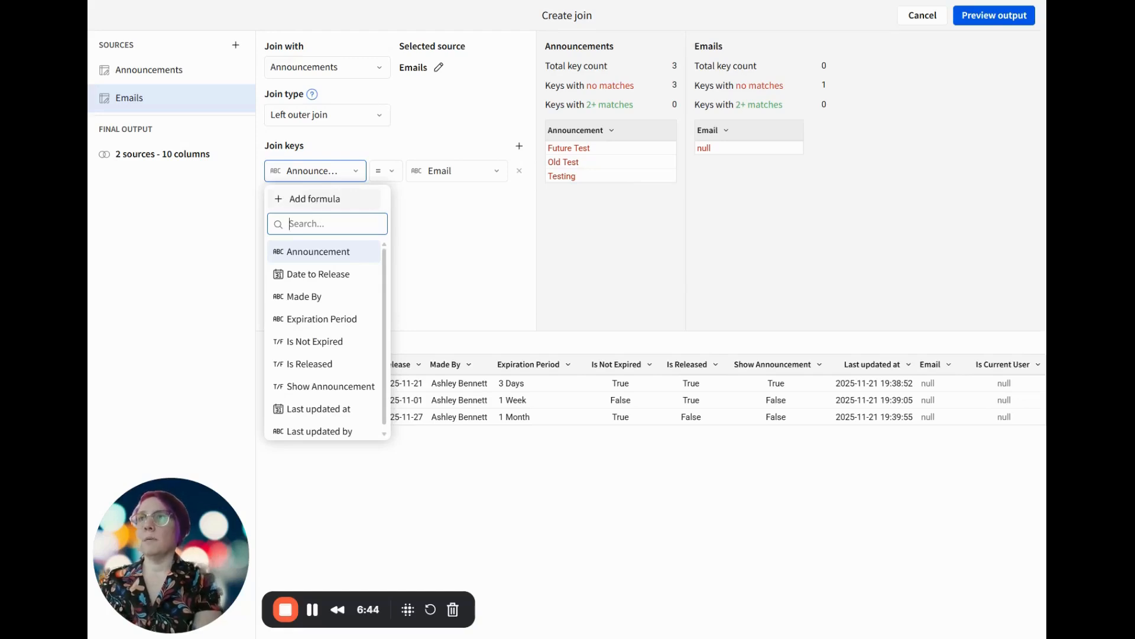
click(314, 199)
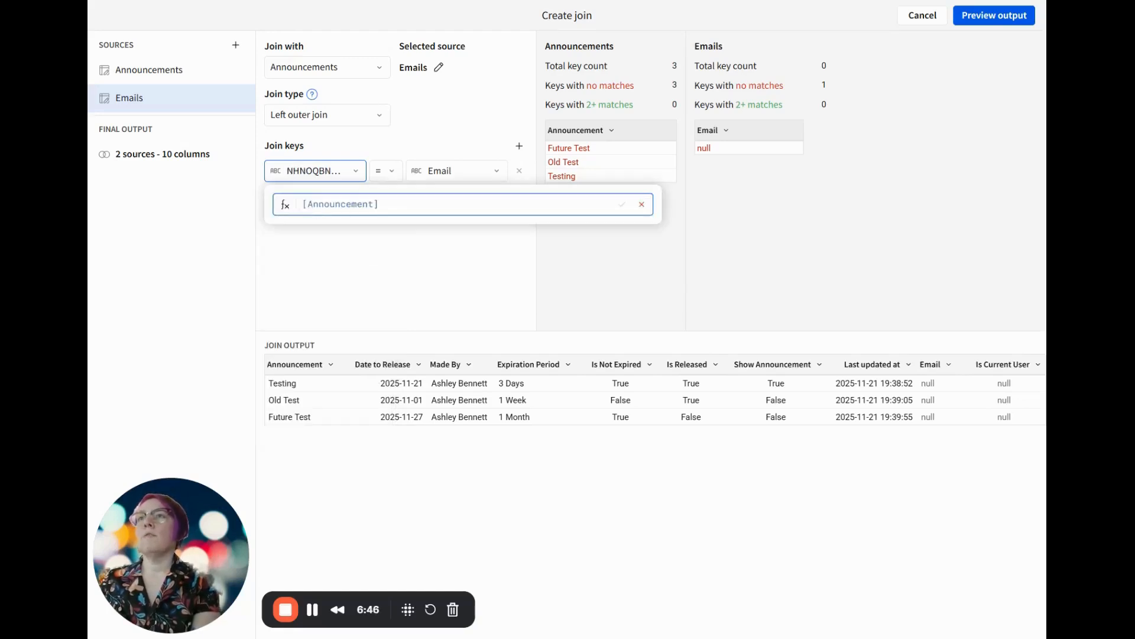
key(ctrl+a)
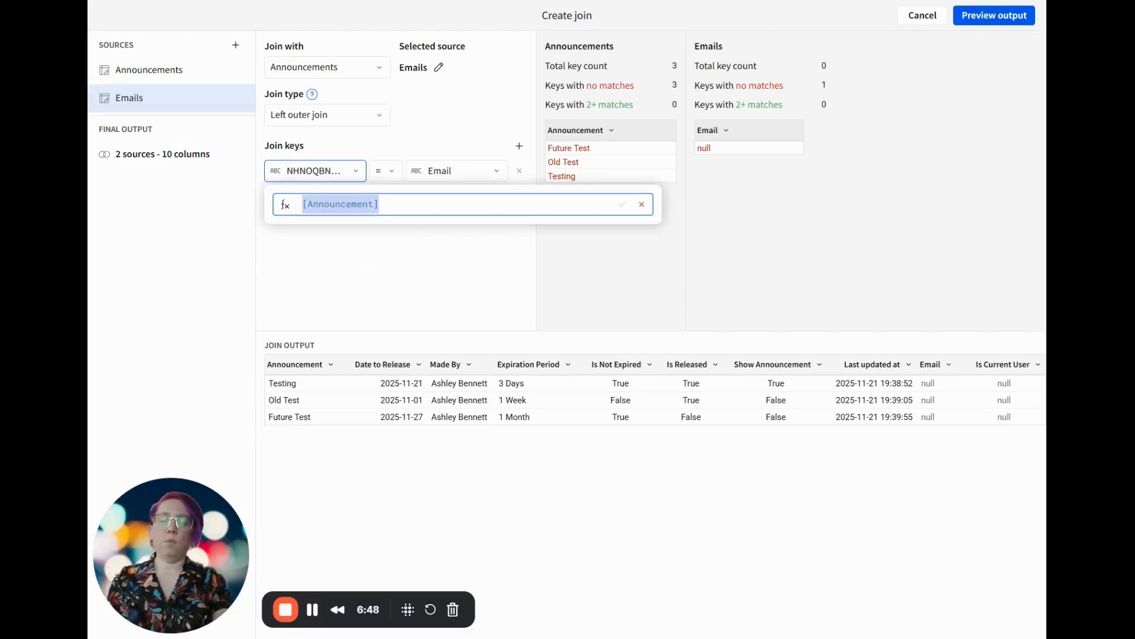
text(ture)
key(BackSpace)
key(BackSpace)
key(BackSpace)
key(BackSpace)
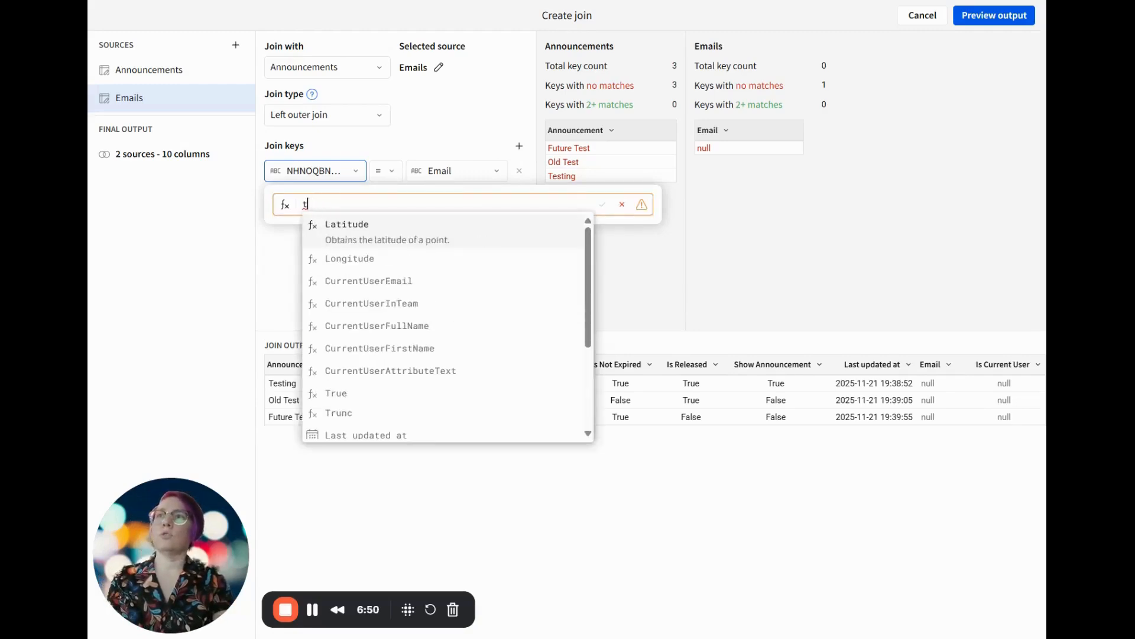
text(True)
key(Return)
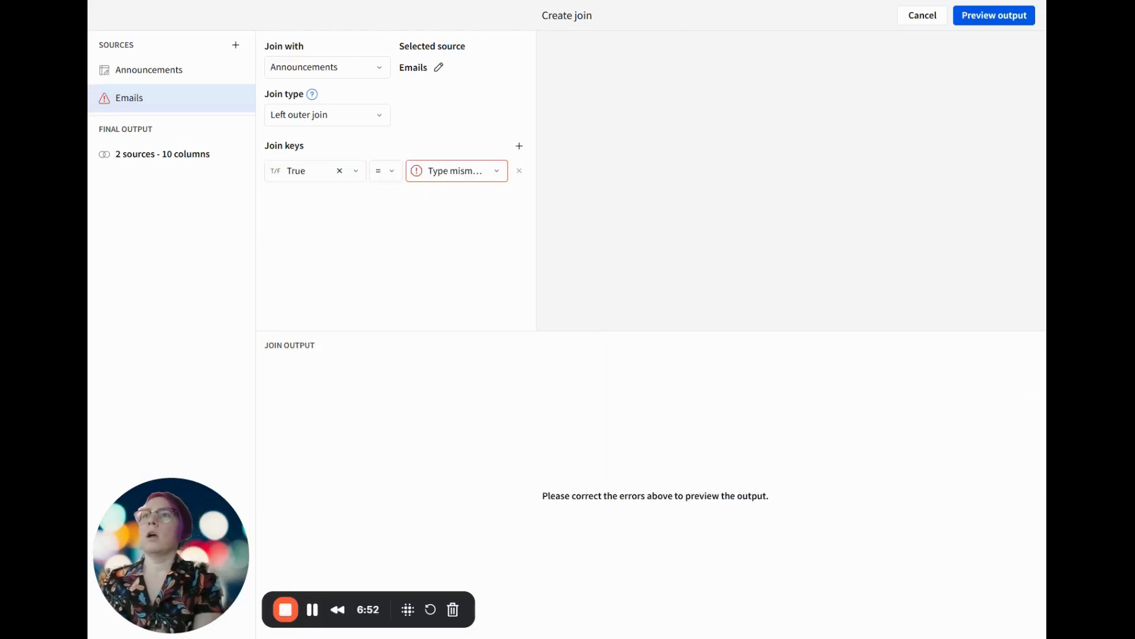
Set the Emails side of the join key to the formula True and apply the left outer join
click(437, 173)
click(445, 197)
key(ctrl+a)
text(True)
key(Return)
key(Return)
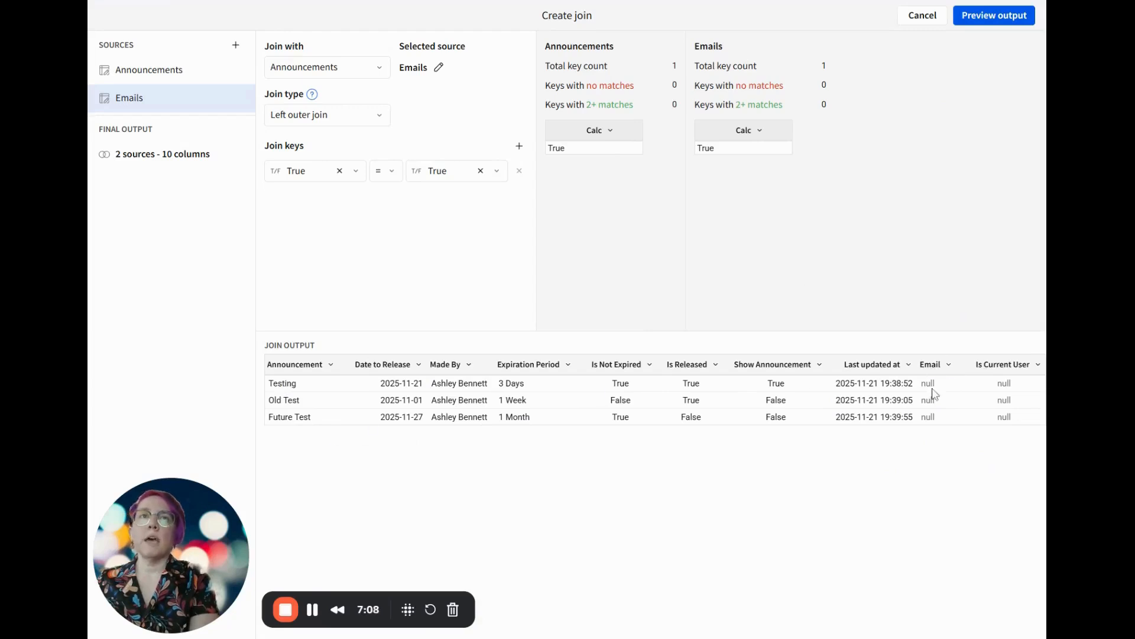
click(1009, 19)
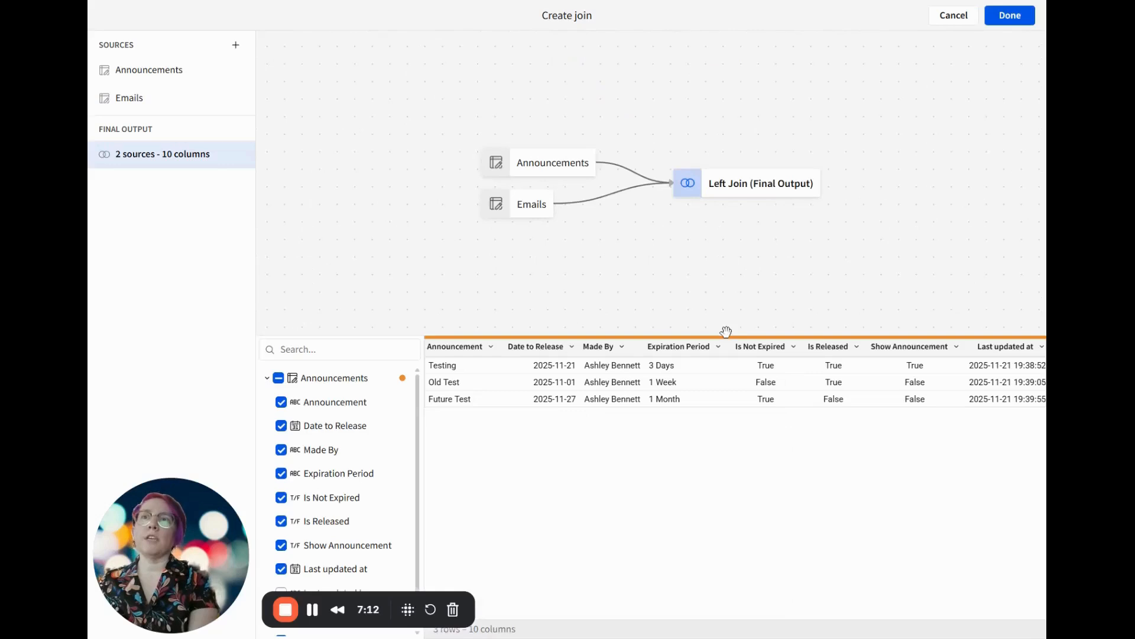
click(1011, 17)
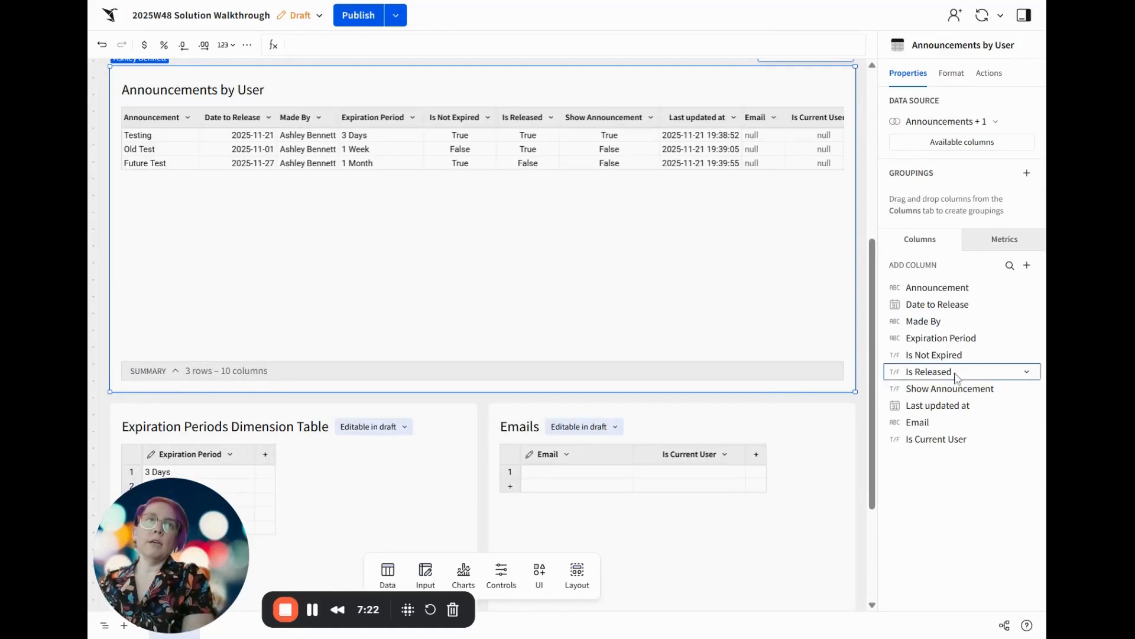
Start a linked input table from Announcements by User, using Announcement and Email as the unique row identifiers
scroll(851, 387, down, 3)
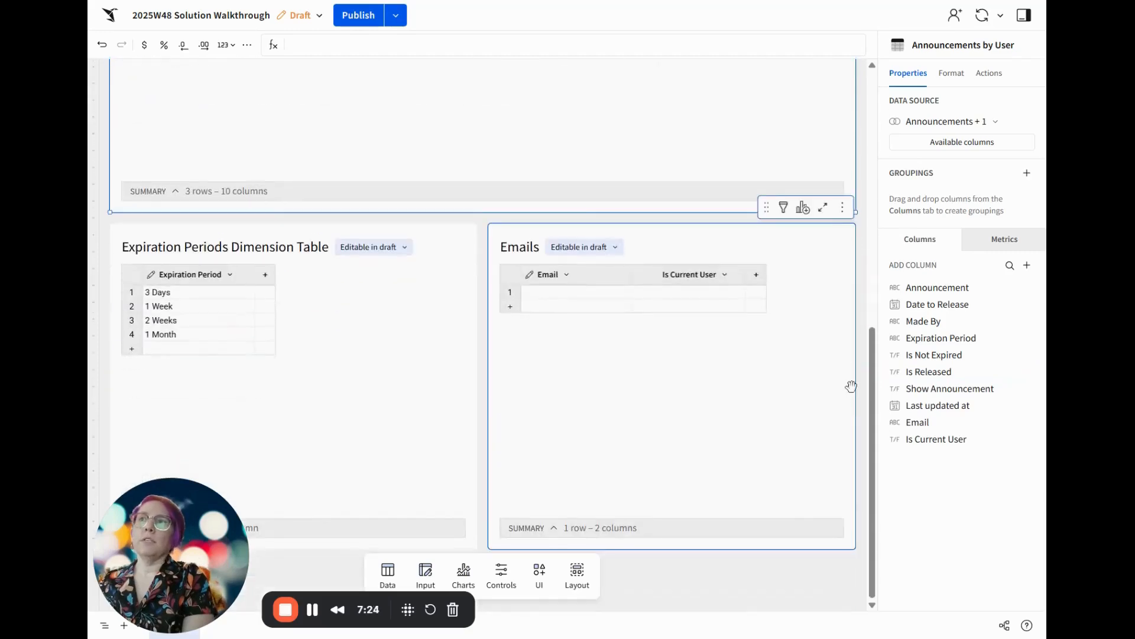
scroll(851, 386, up, 5)
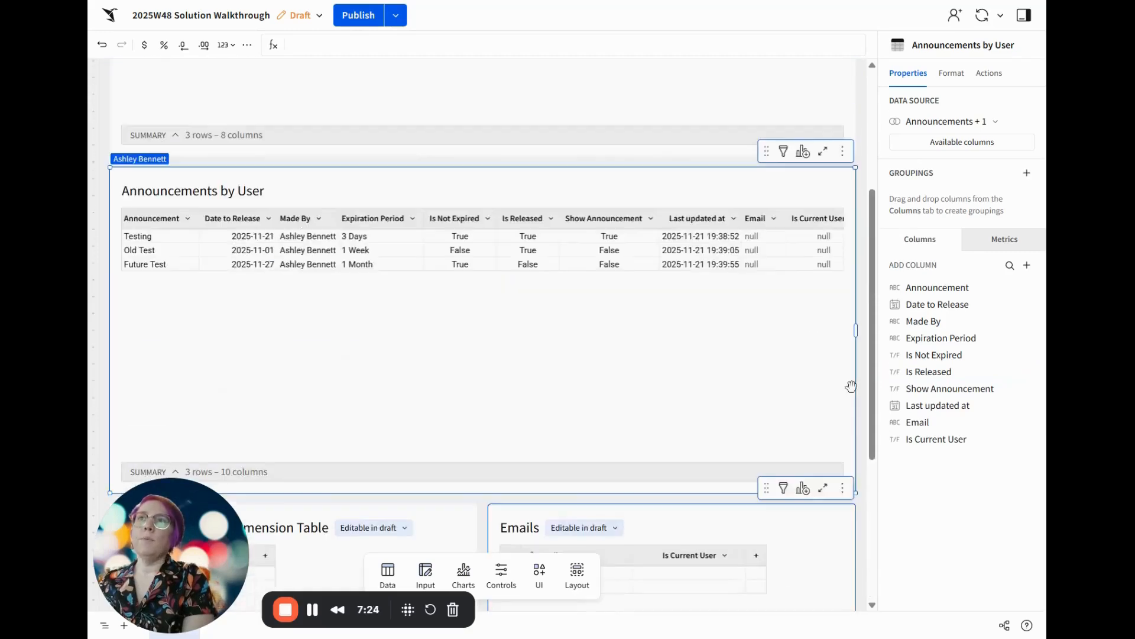
click(801, 152)
click(740, 263)
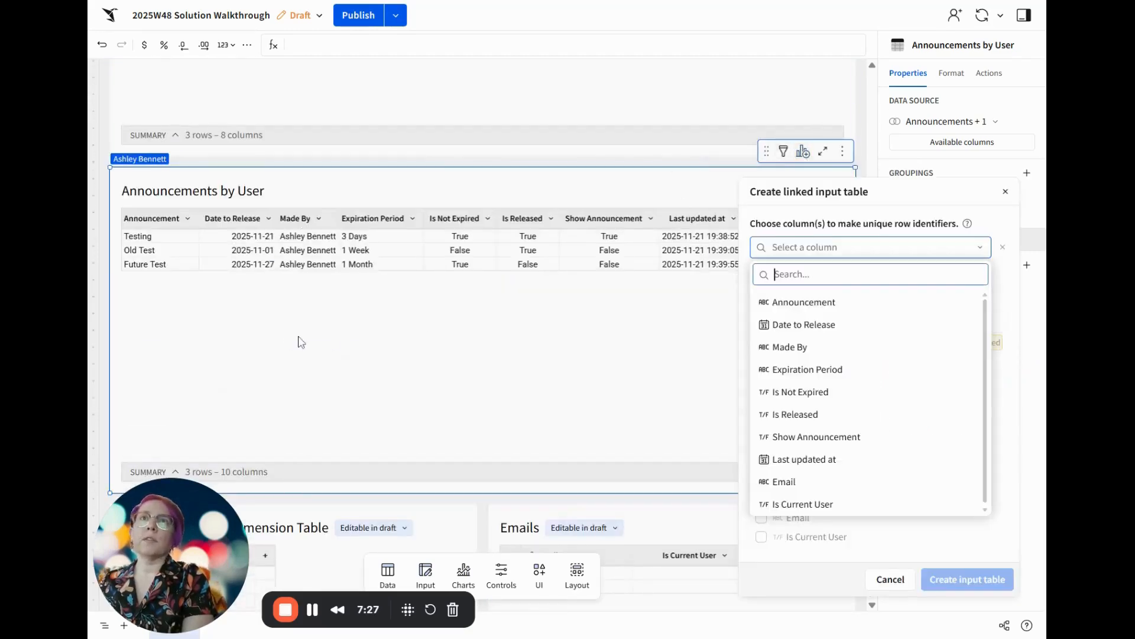
click(842, 305)
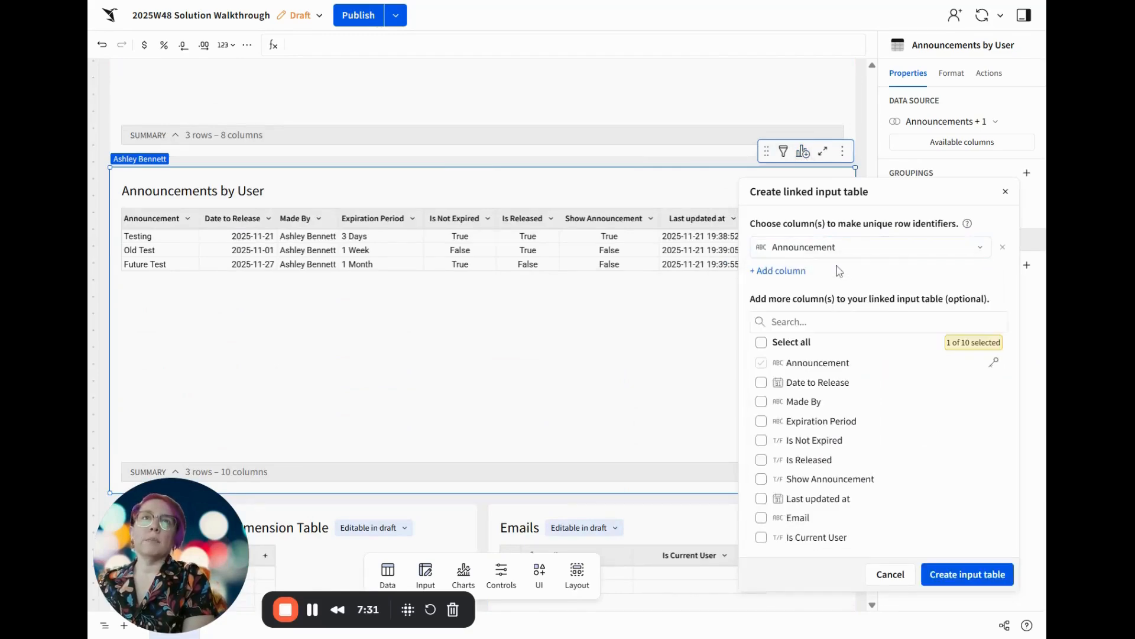
click(786, 271)
click(777, 510)
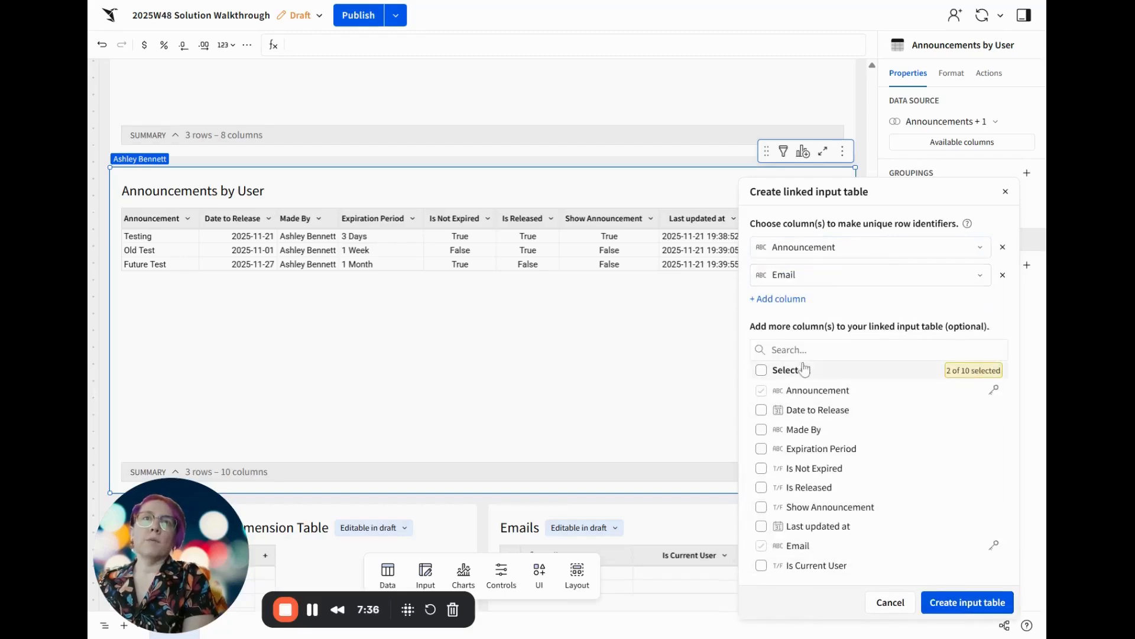
Include the Date to Release, Made By and Show Announcement columns and create the linked input table
click(808, 414)
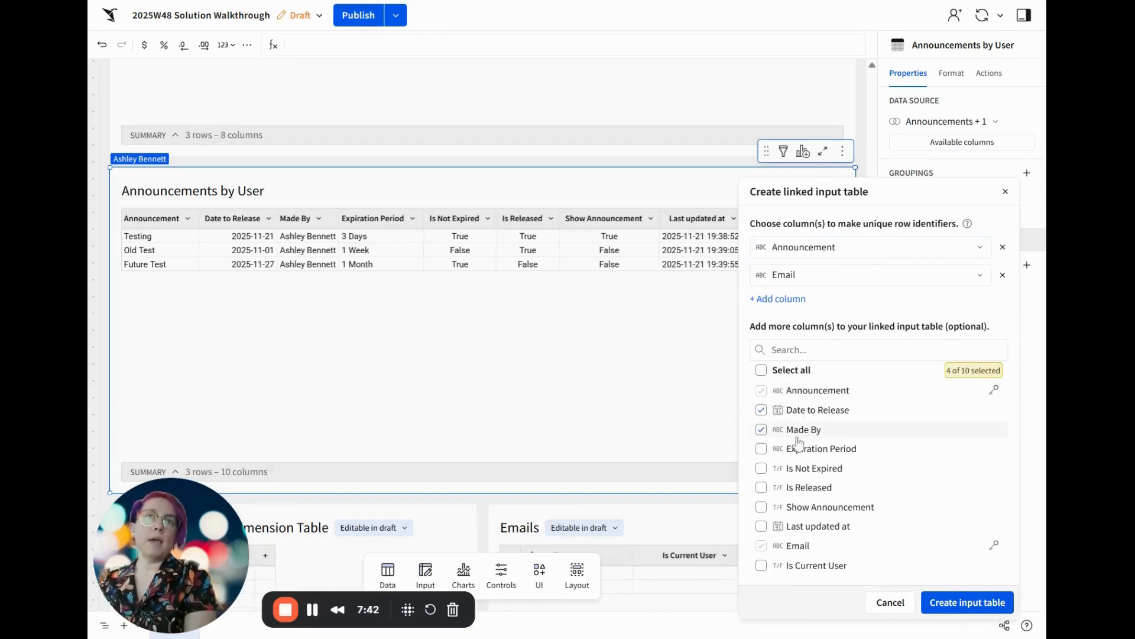
click(826, 509)
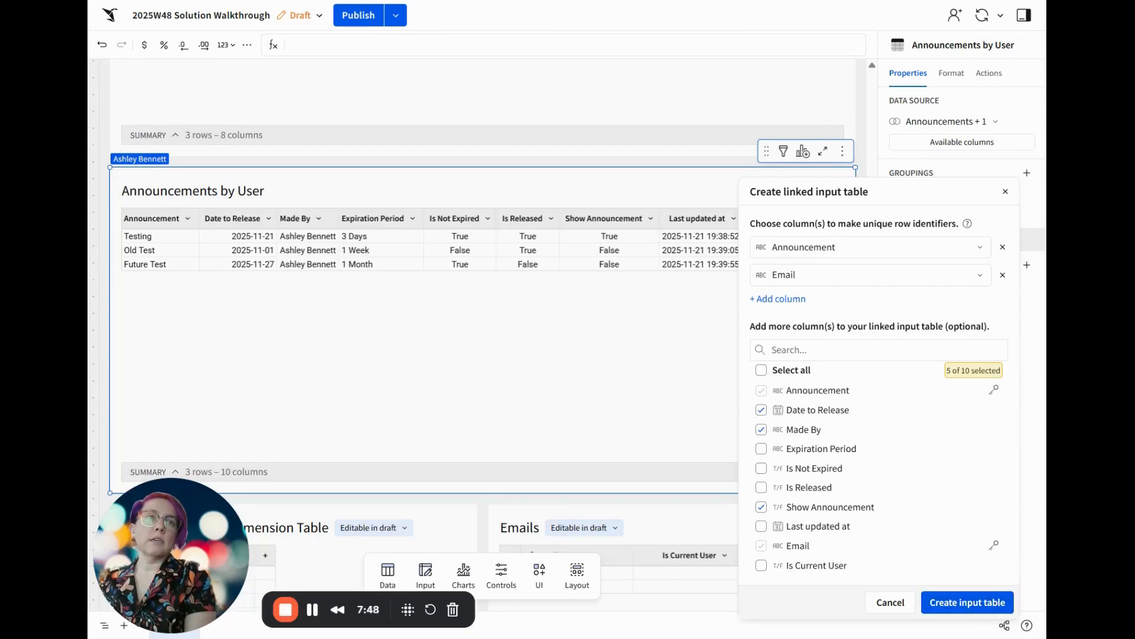
click(958, 604)
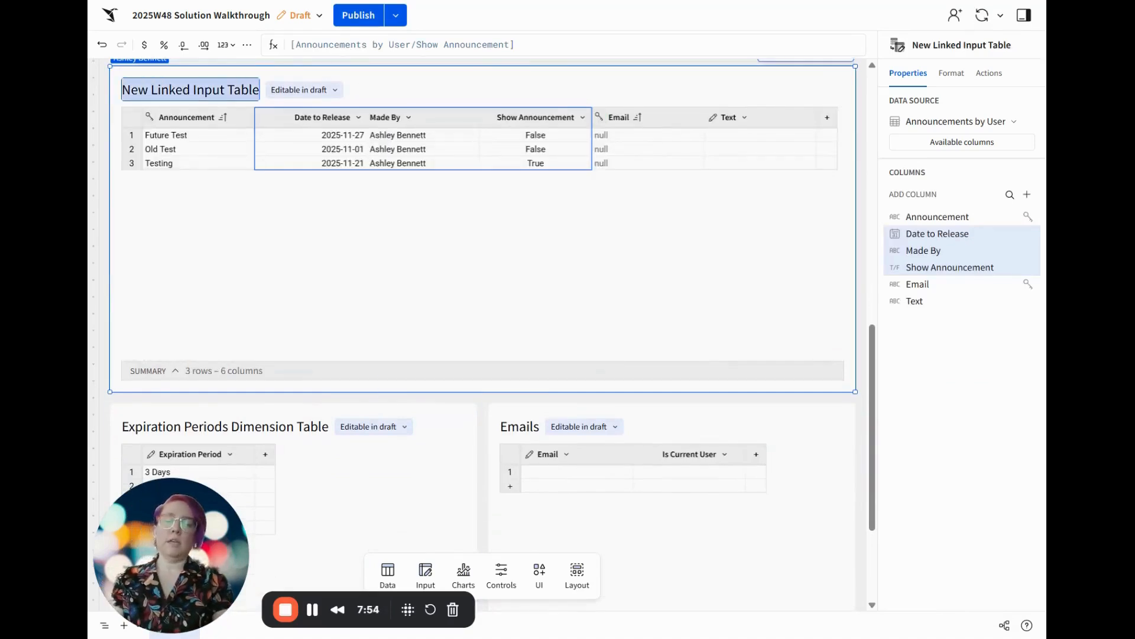
Name the new linked input table Announcements Viewed
text(Announcements Viewed)
key(Return)
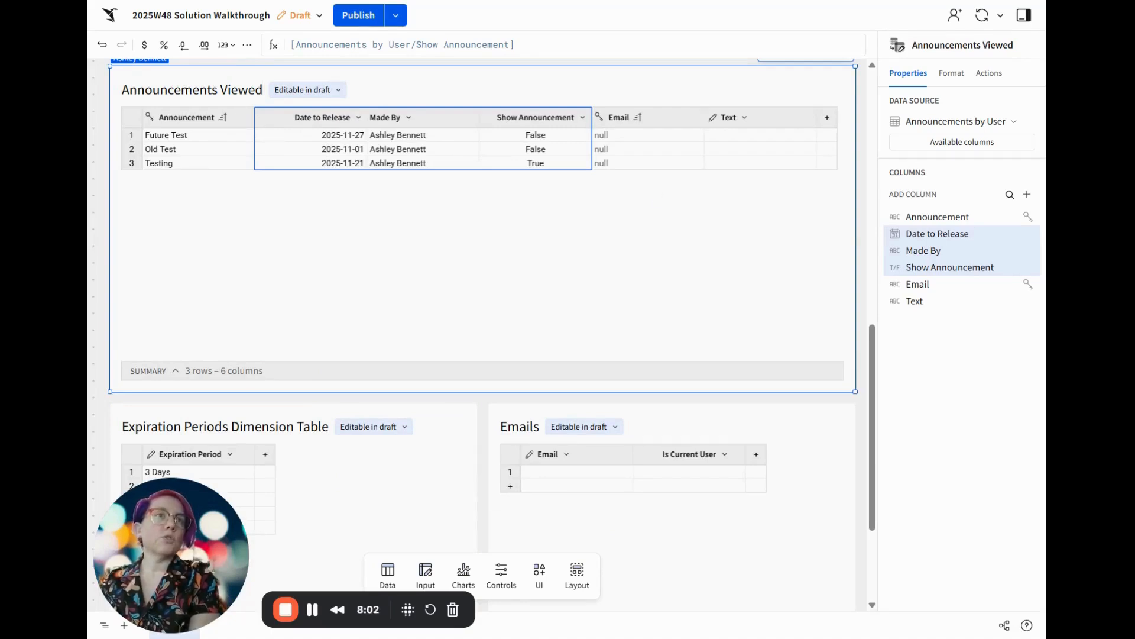
Add a filter on the Show Announcement column of the Announcements Viewed table, undoing the accidental resize of the table
click(544, 116)
key(alt+f)
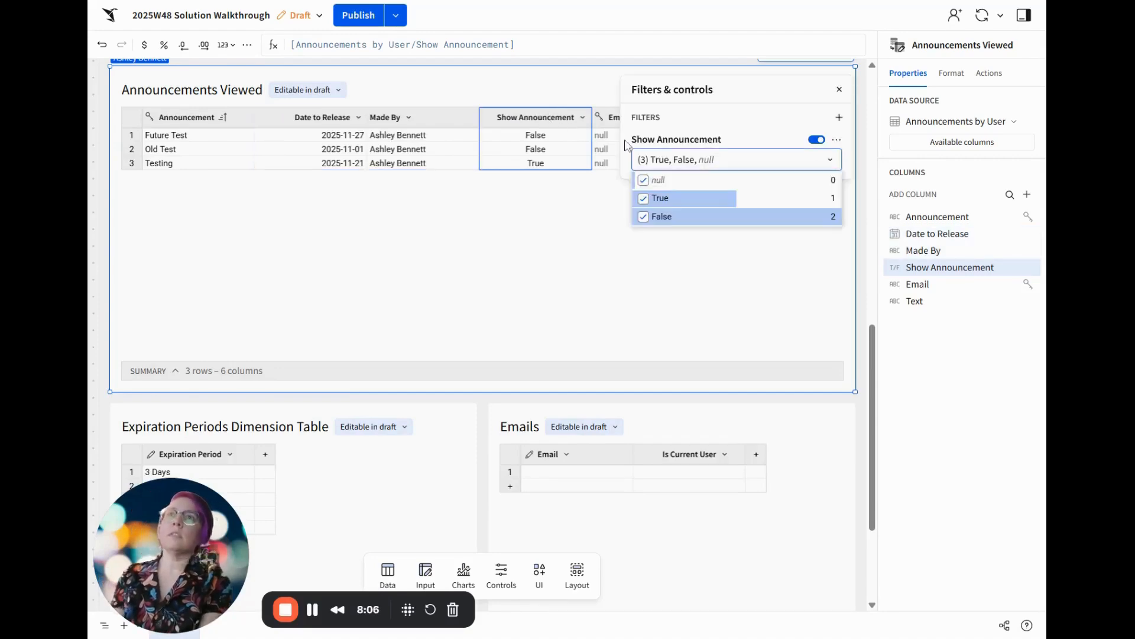
click(459, 249)
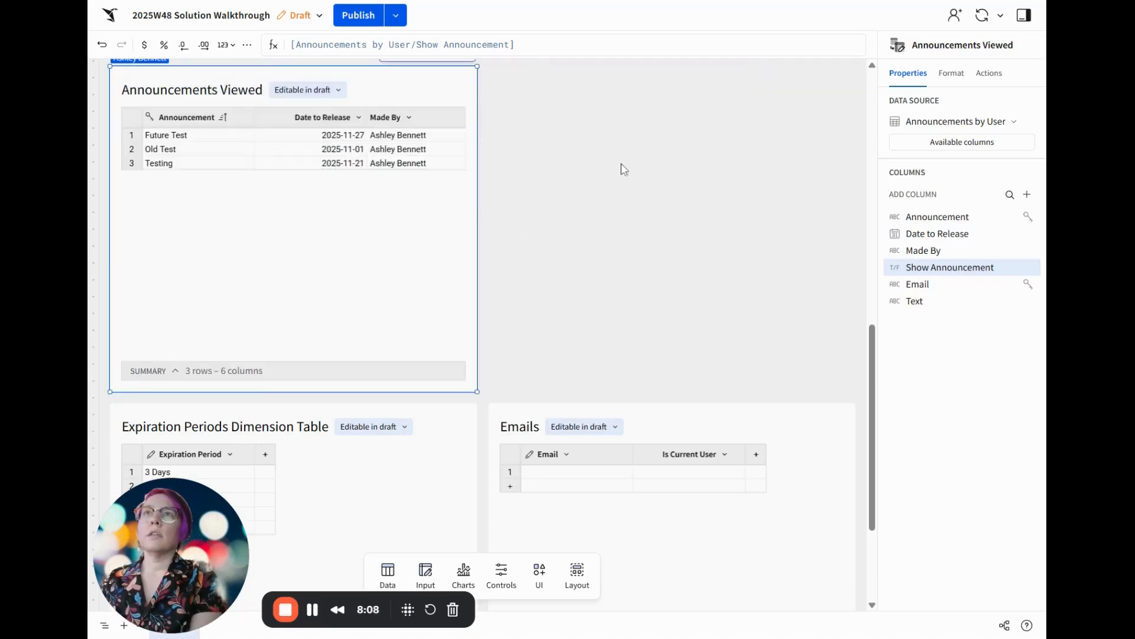
click(101, 45)
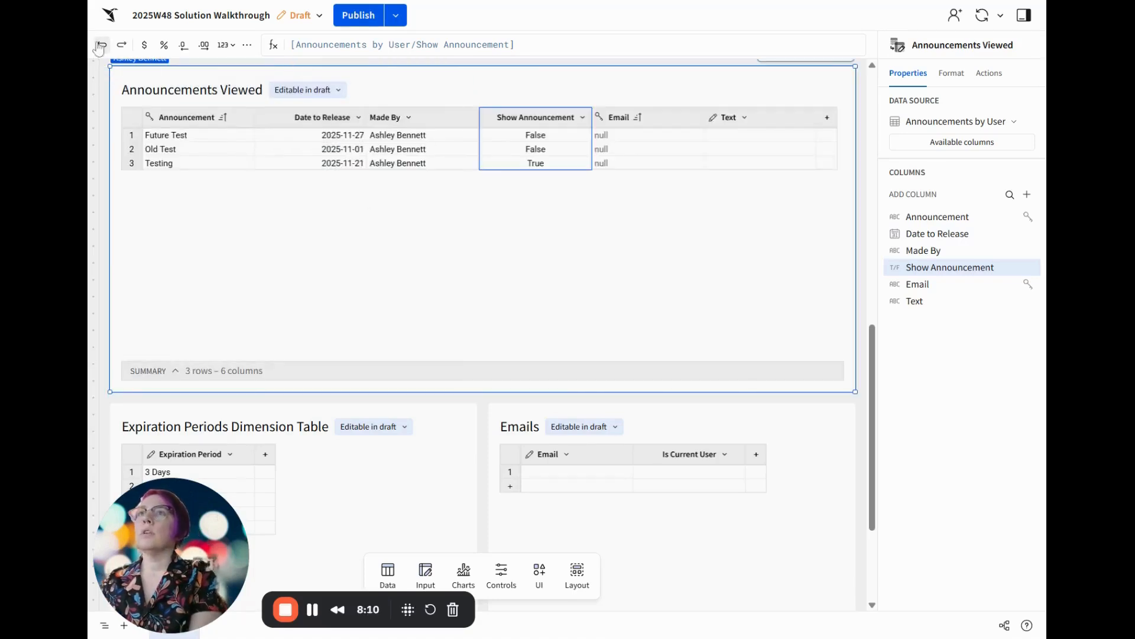
Add the Is Current User source column to the Announcements Viewed table
click(970, 151)
scroll(780, 313, down, 1)
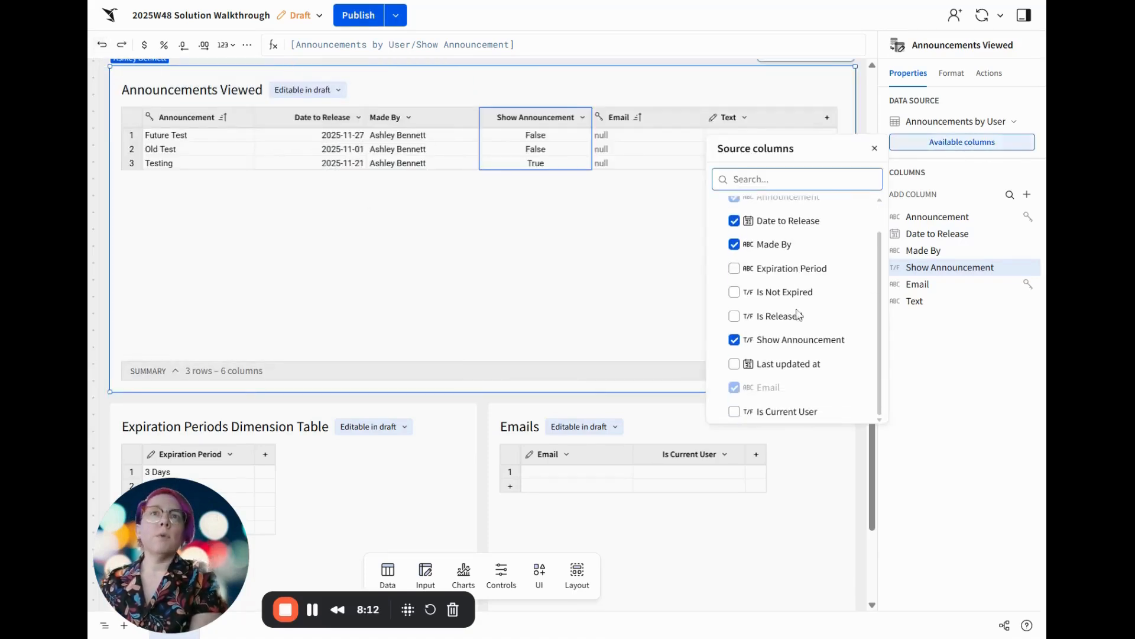
click(767, 411)
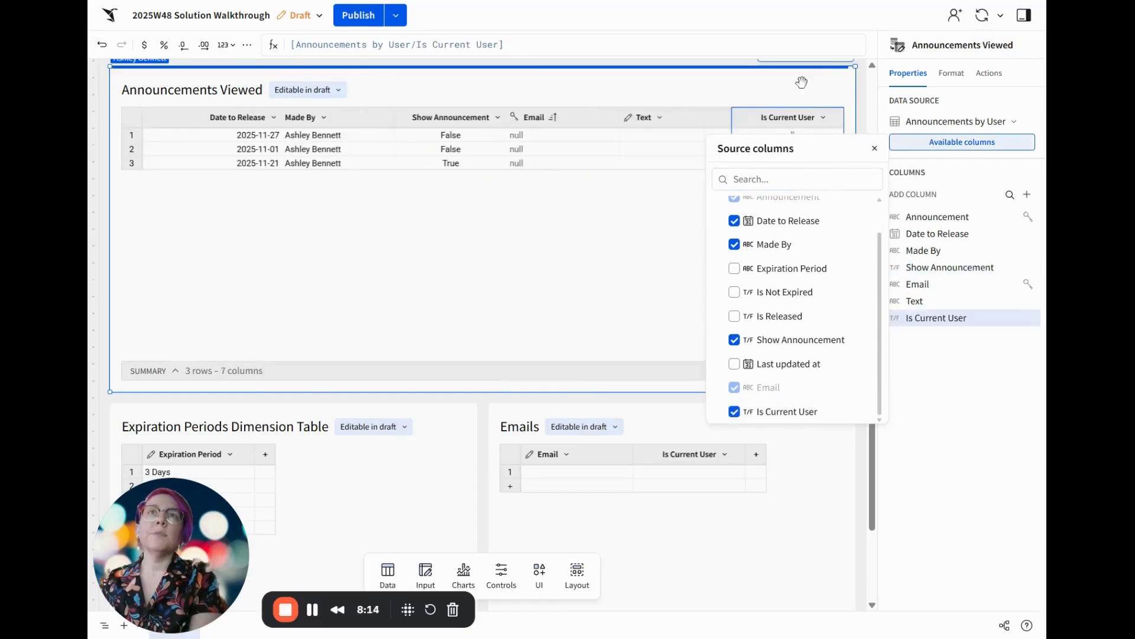
Filter the Announcements Viewed table so that Is Current User includes only True
click(778, 118)
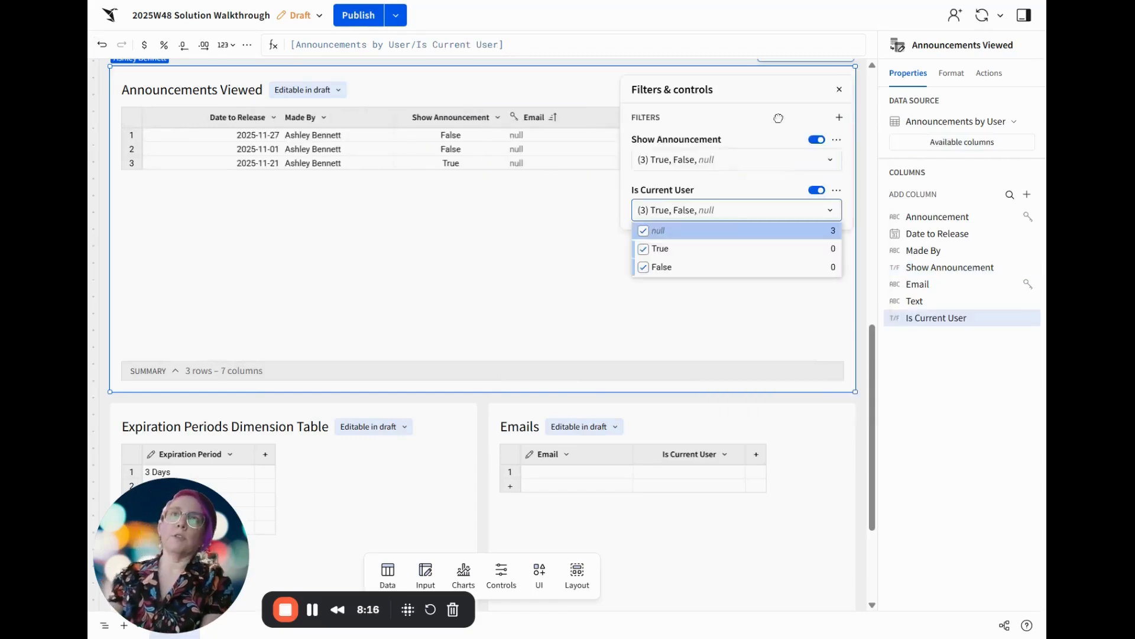
click(703, 234)
click(697, 270)
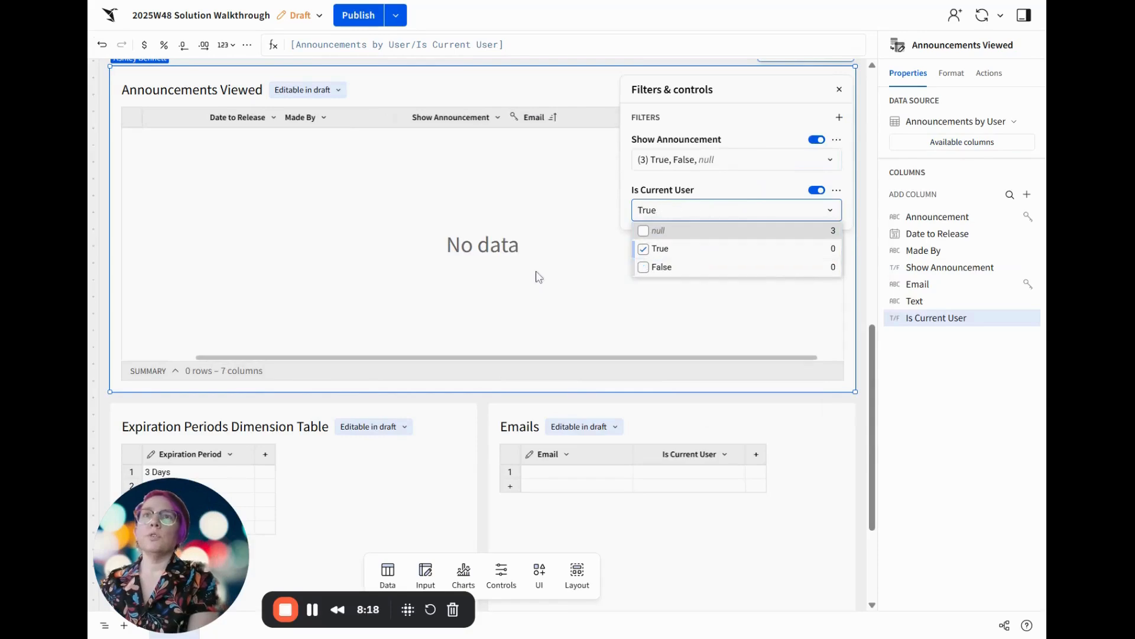
click(515, 197)
click(527, 210)
Enter the current user's email address in row 1 of the Emails table
scroll(635, 210, up, 10)
scroll(635, 209, down, 5)
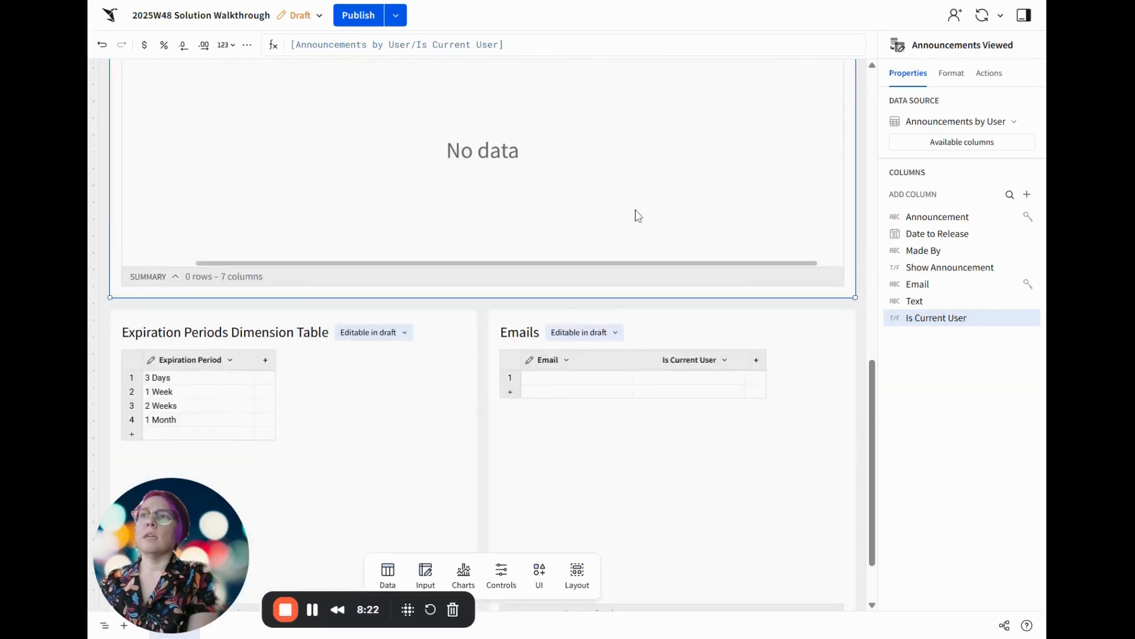
click(617, 381)
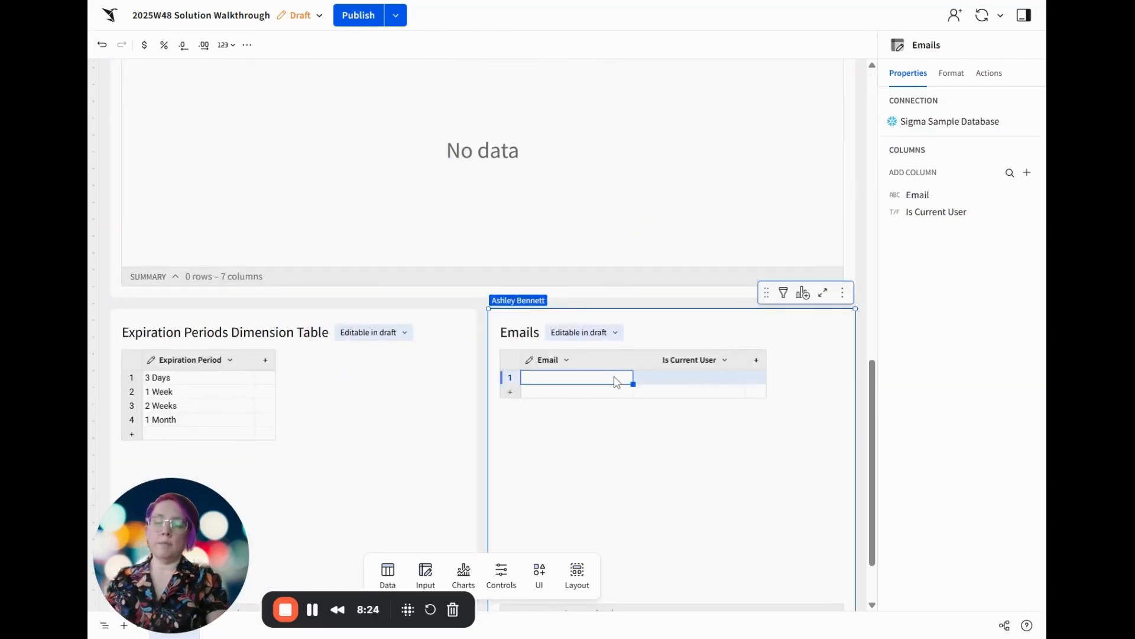
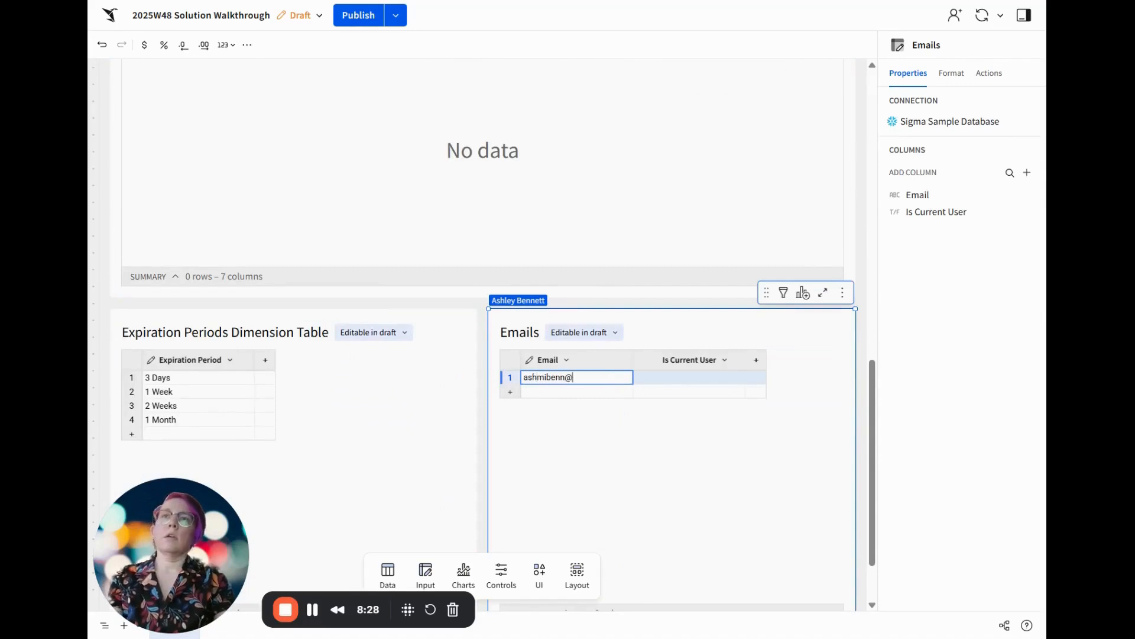
key(Return)
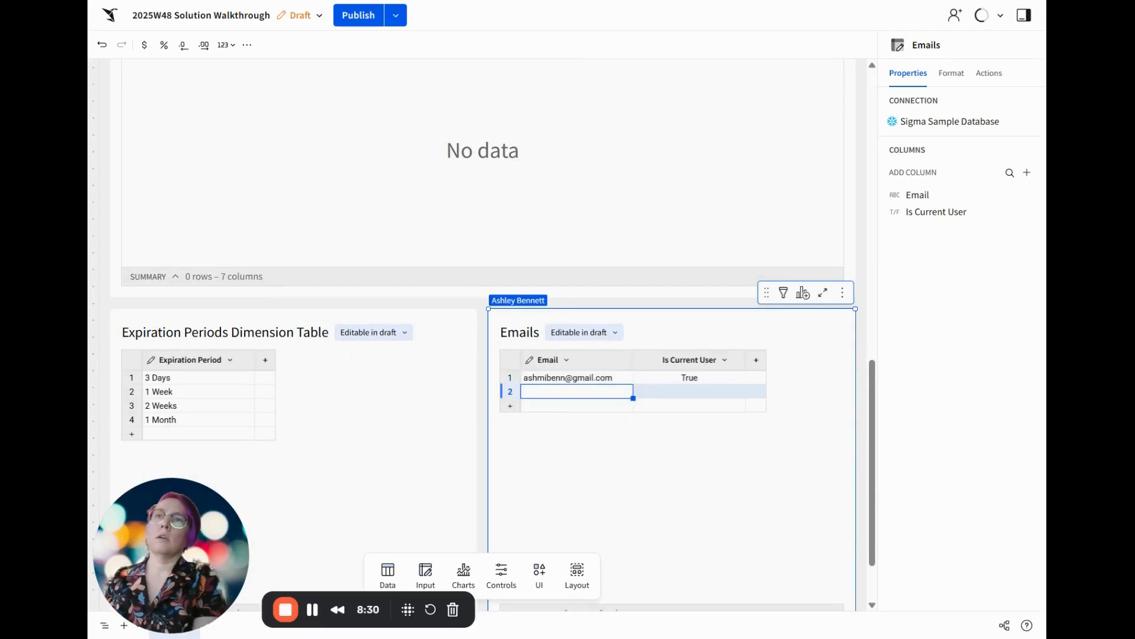
Enter a test email address in row 2 of the Emails table
right_click(510, 396)
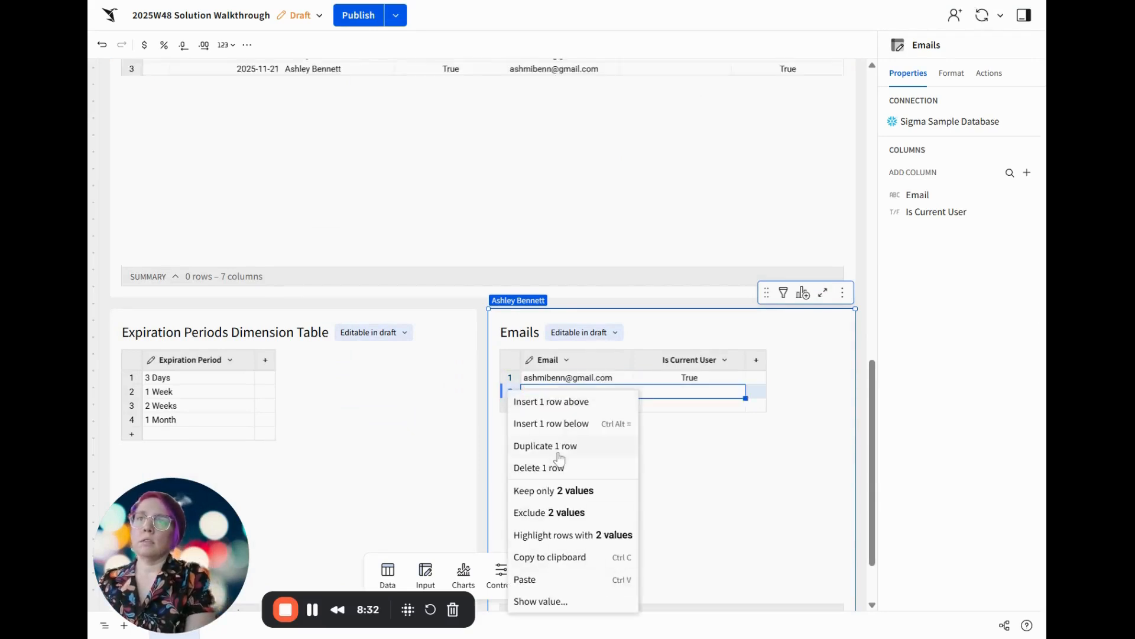
click(676, 441)
click(562, 393)
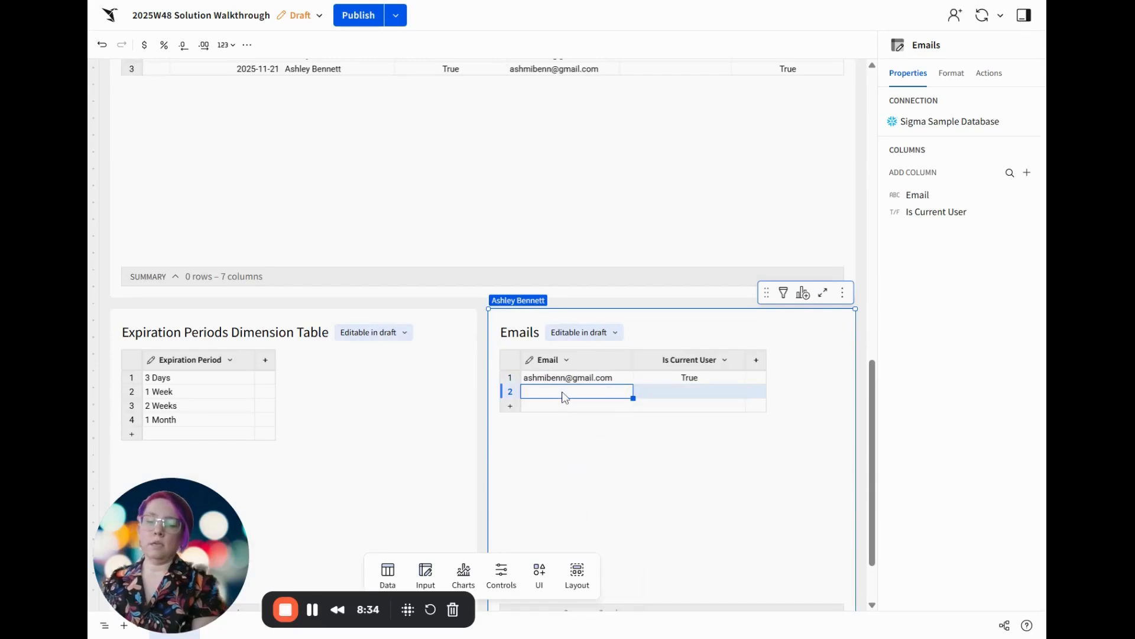
text(test@test.com)
key(Tab)
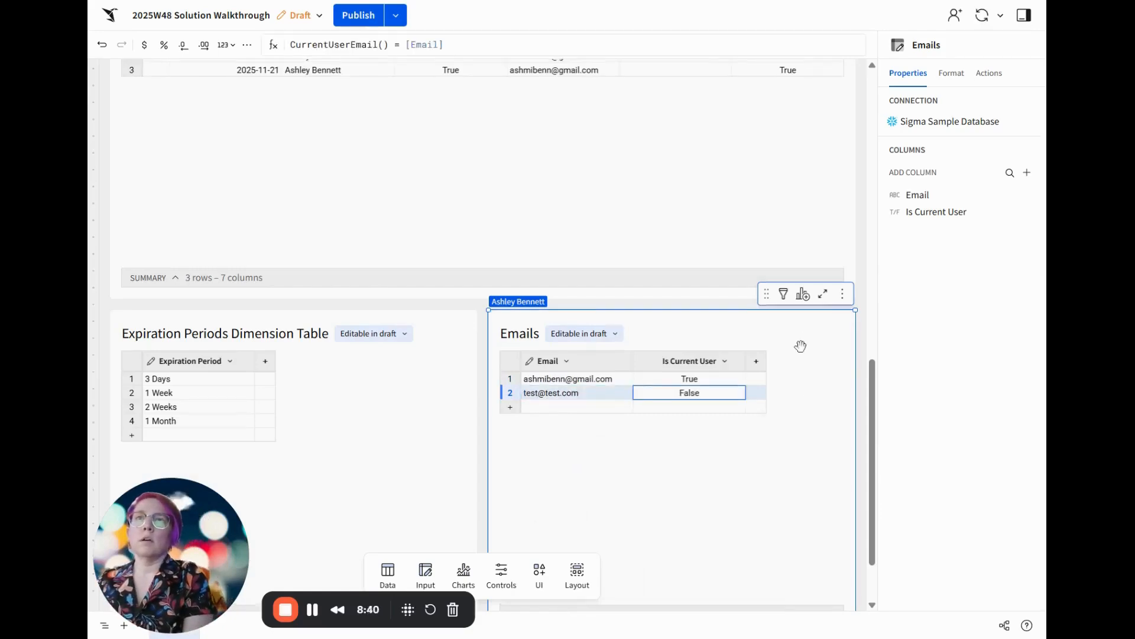
Move the Is Current User column ahead of the Text column in the Announcements Viewed table
scroll(798, 347, up, 5)
click(732, 385)
scroll(798, 405, down, 2)
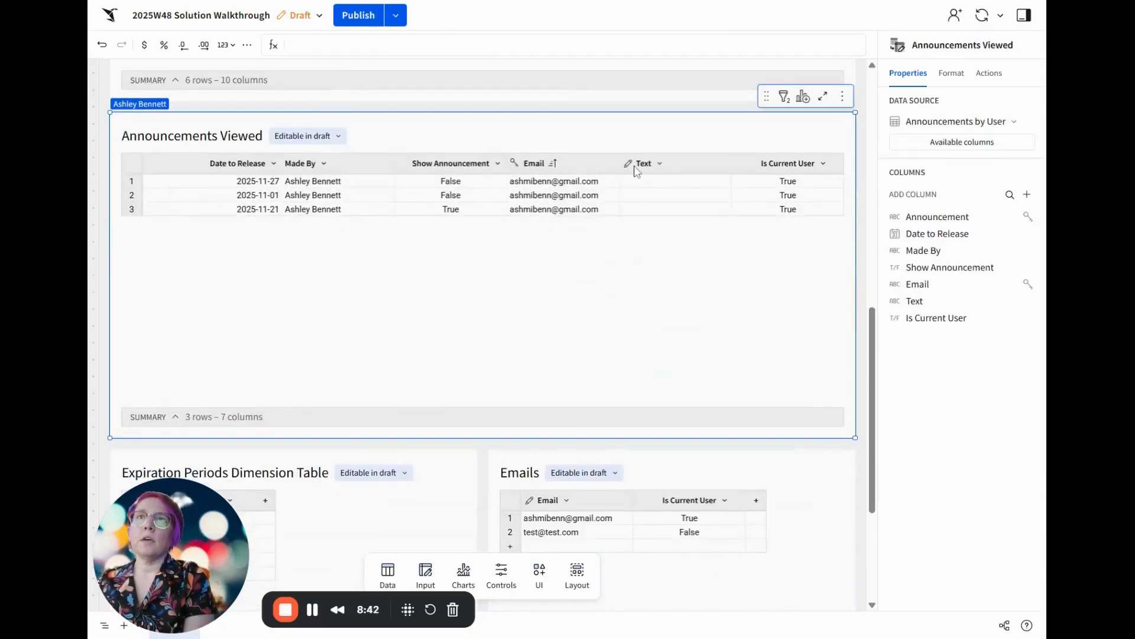
click(790, 165)
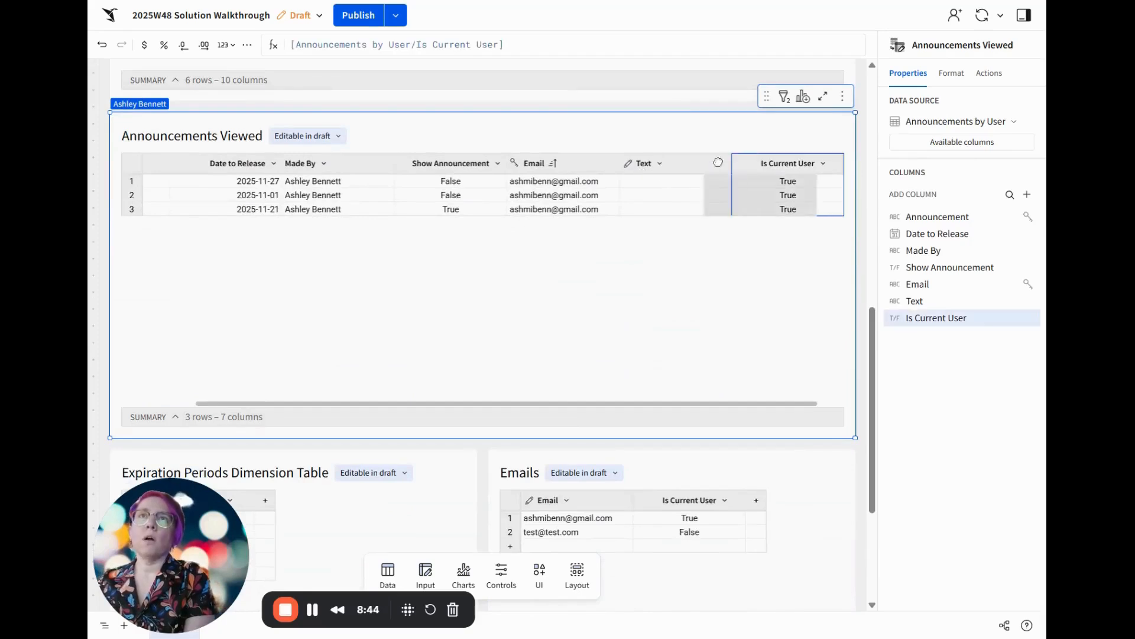
drag(790, 166, 653, 171)
Change the Text column of the Announcements Viewed table to the checkbox type and rename it Email Has Viewed
click(797, 167)
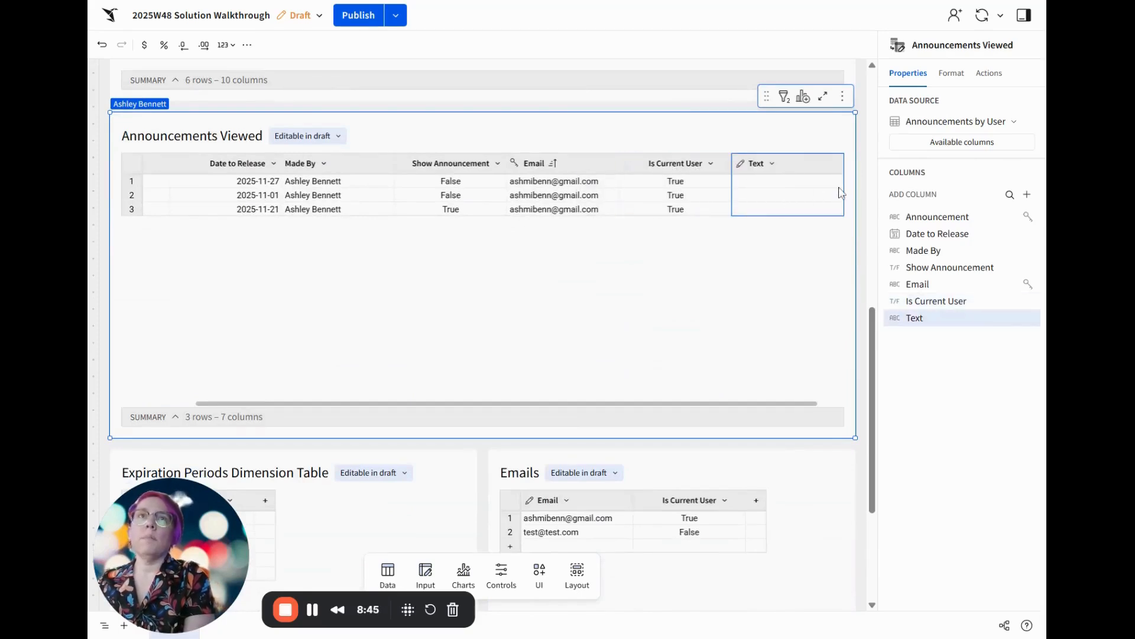
click(772, 164)
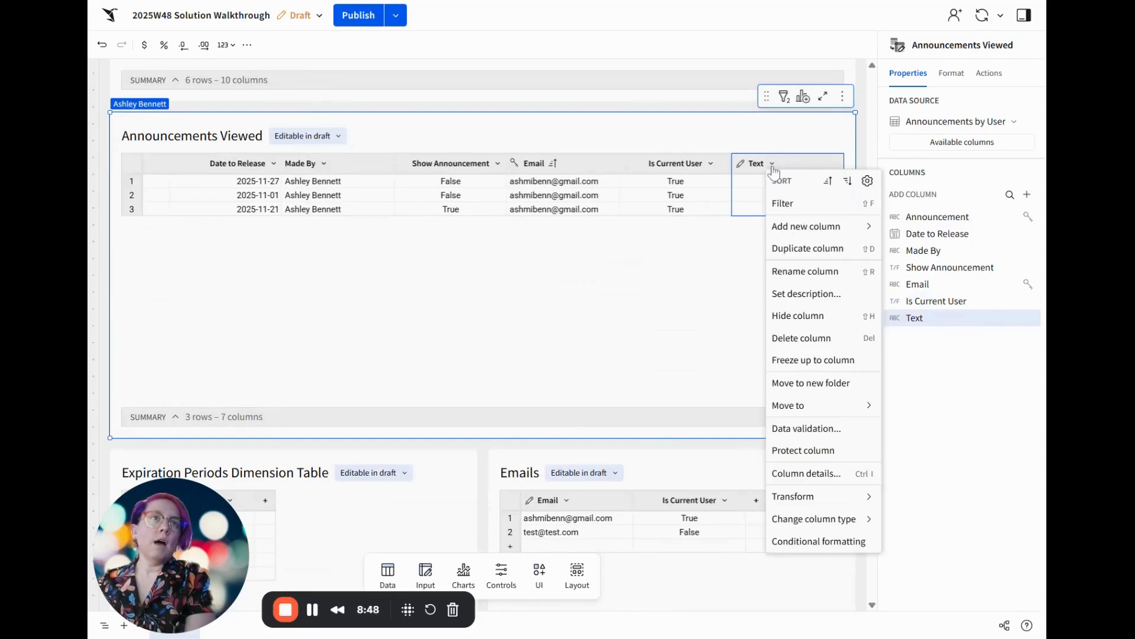
mouse_move(816, 507)
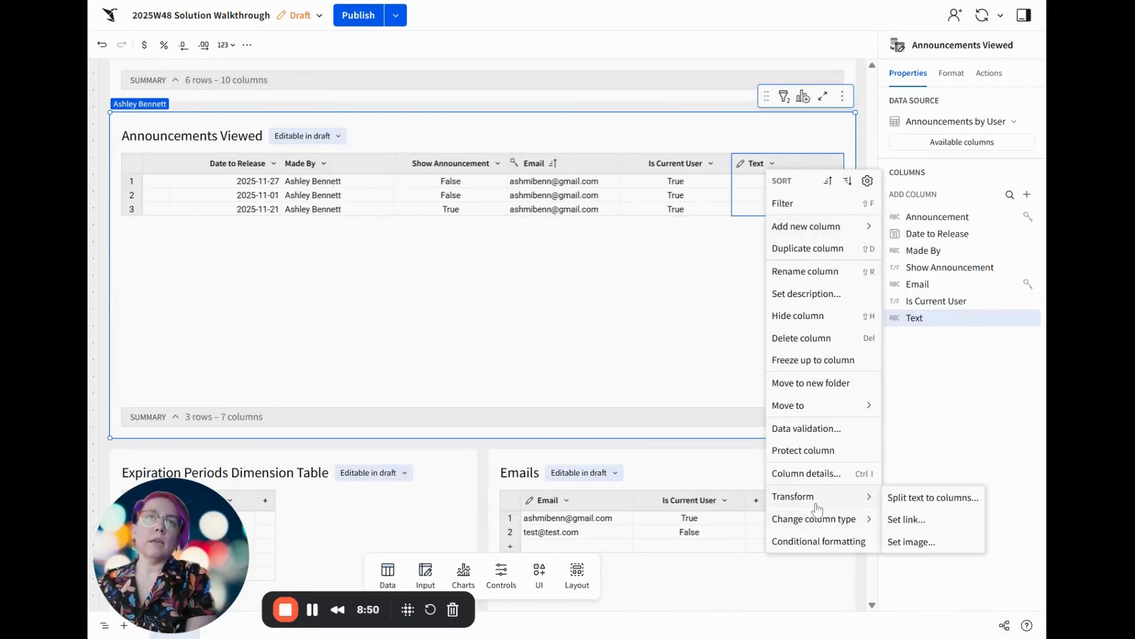
click(927, 578)
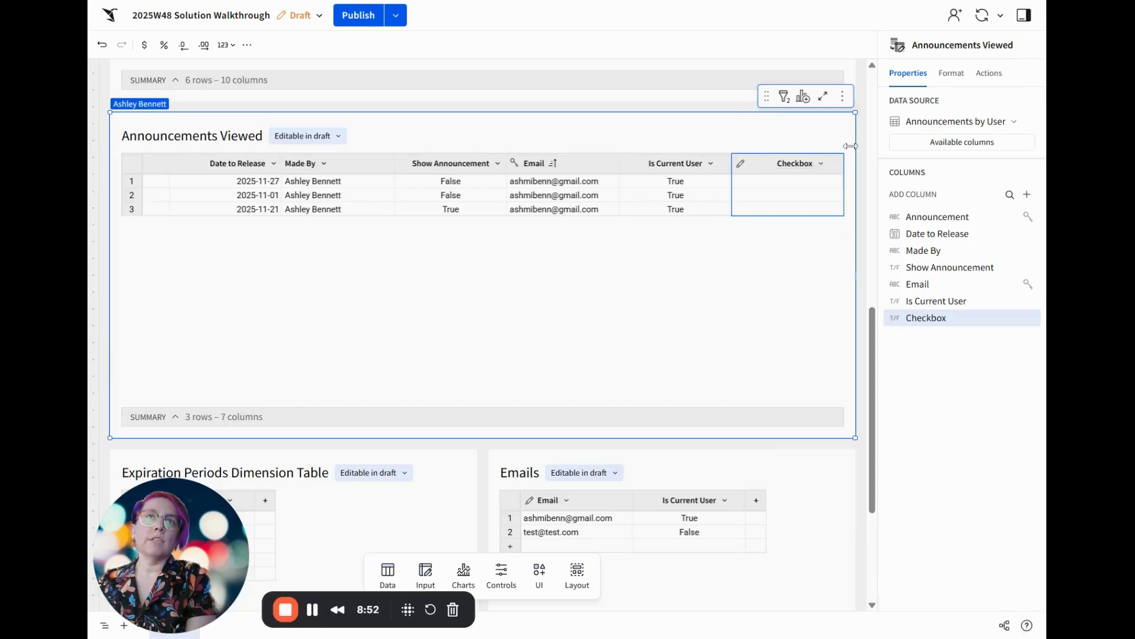
double_click(798, 163)
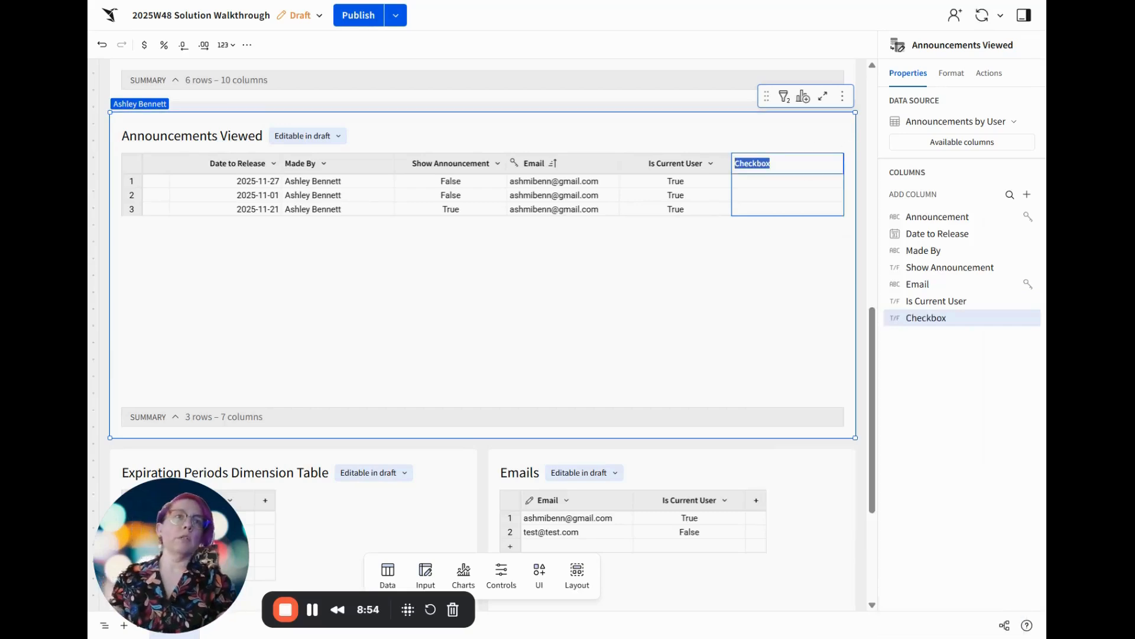
text(Email Has Viewed)
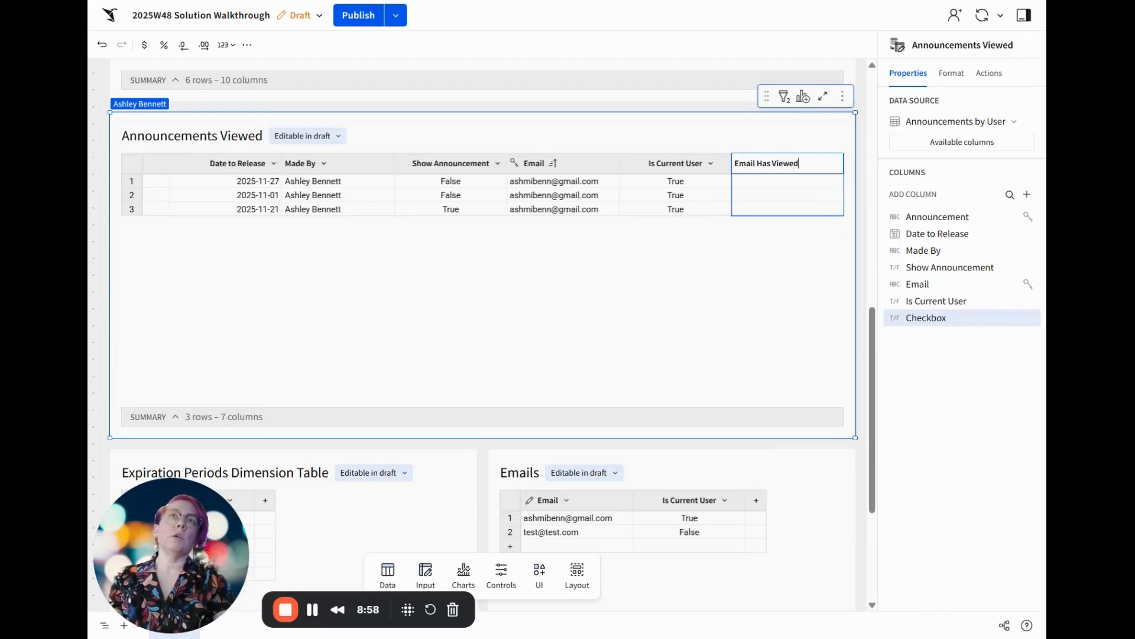
key(Return)
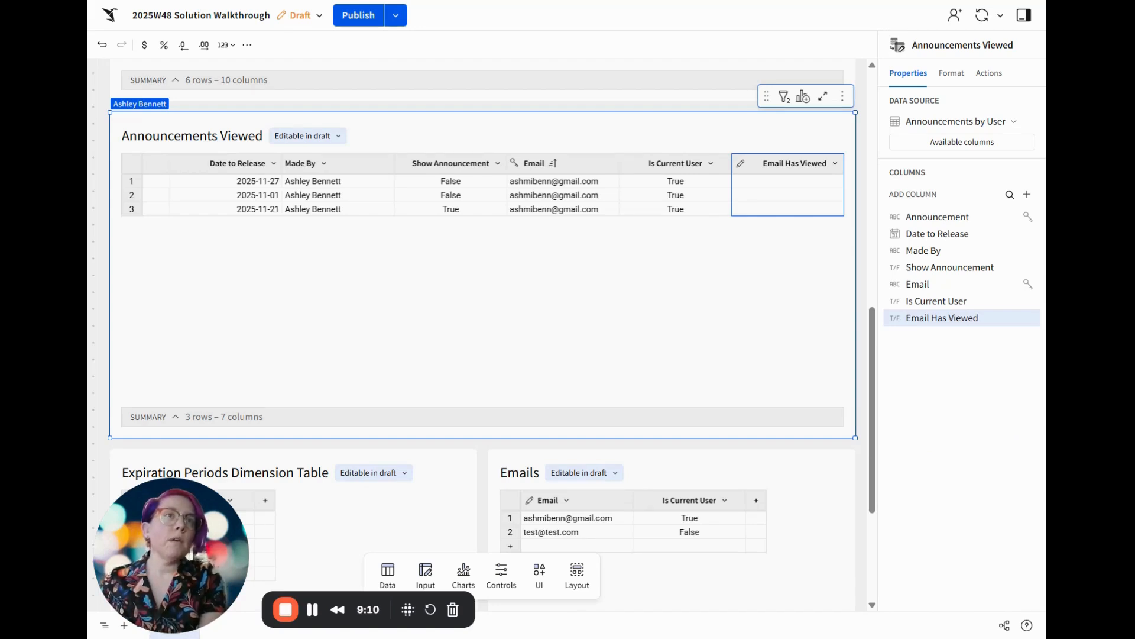
Add a summary calculation to the Announcements Viewed table with the formula CountIf(Coalesce([Email Has Viewed], False) != True)
click(176, 417)
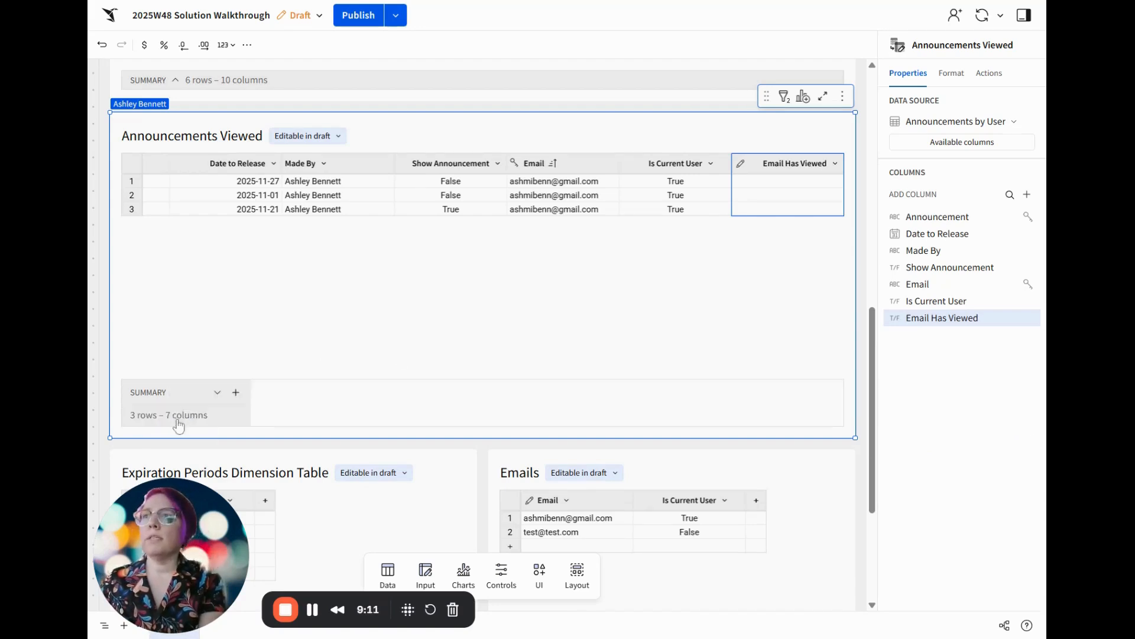
click(235, 393)
click(283, 379)
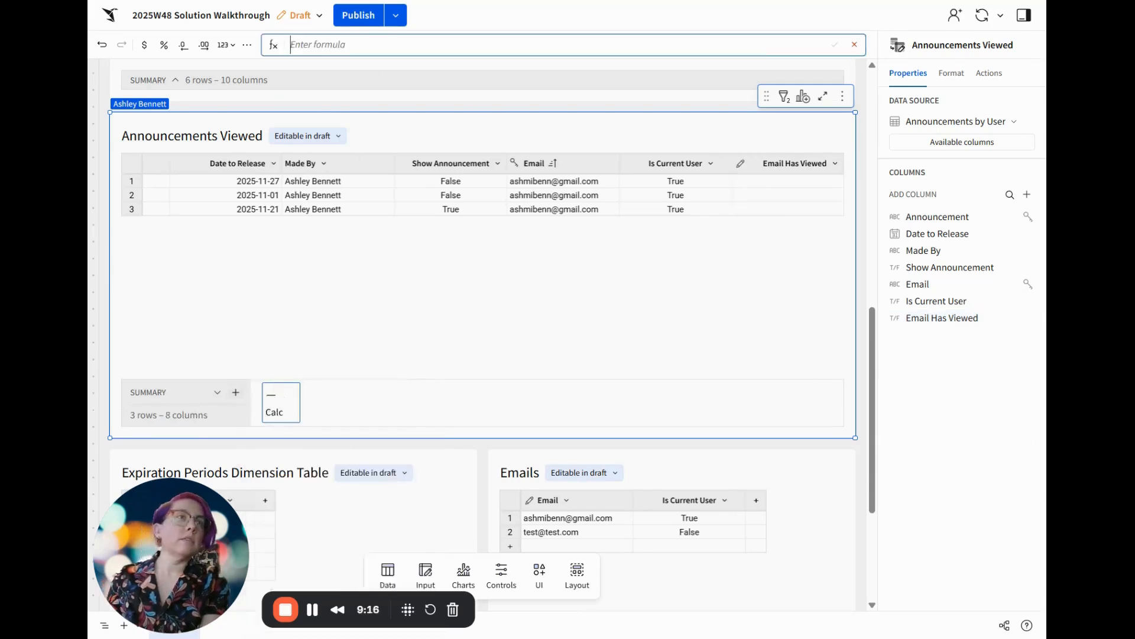
key(Escape)
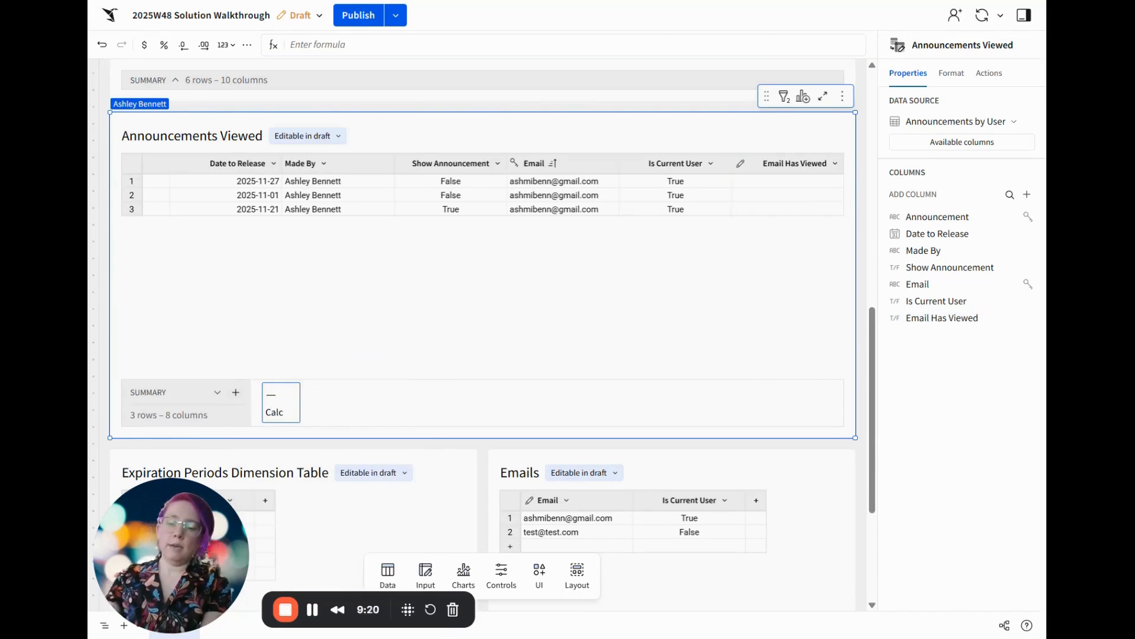
text(CountIf(Coalesce([Email Has Viewed], False) != True))
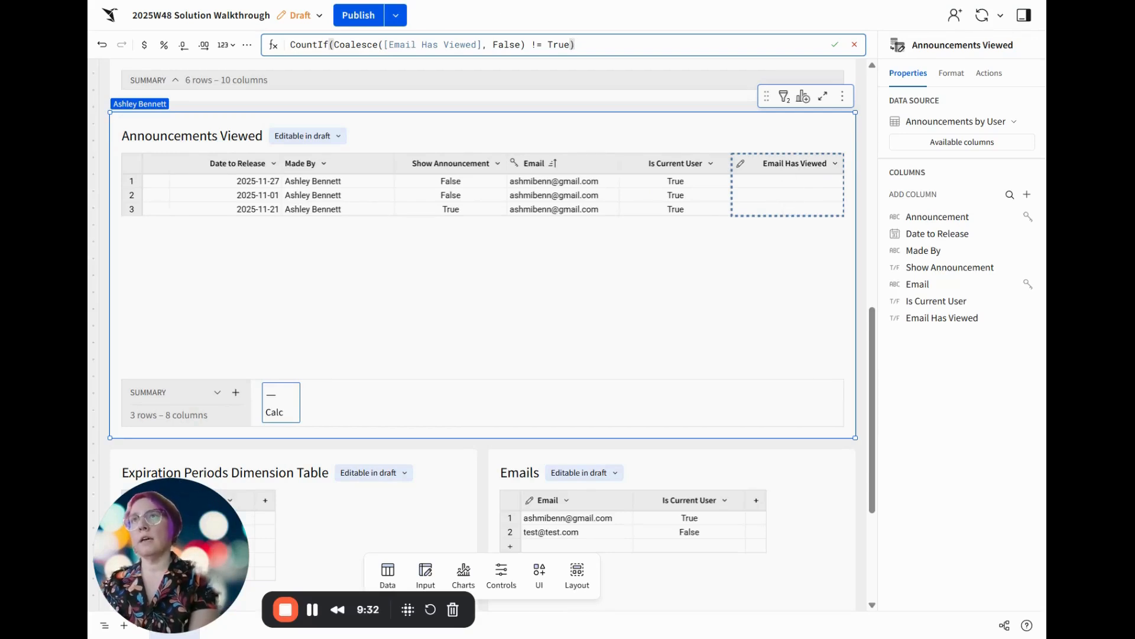
drag(334, 45, 525, 45)
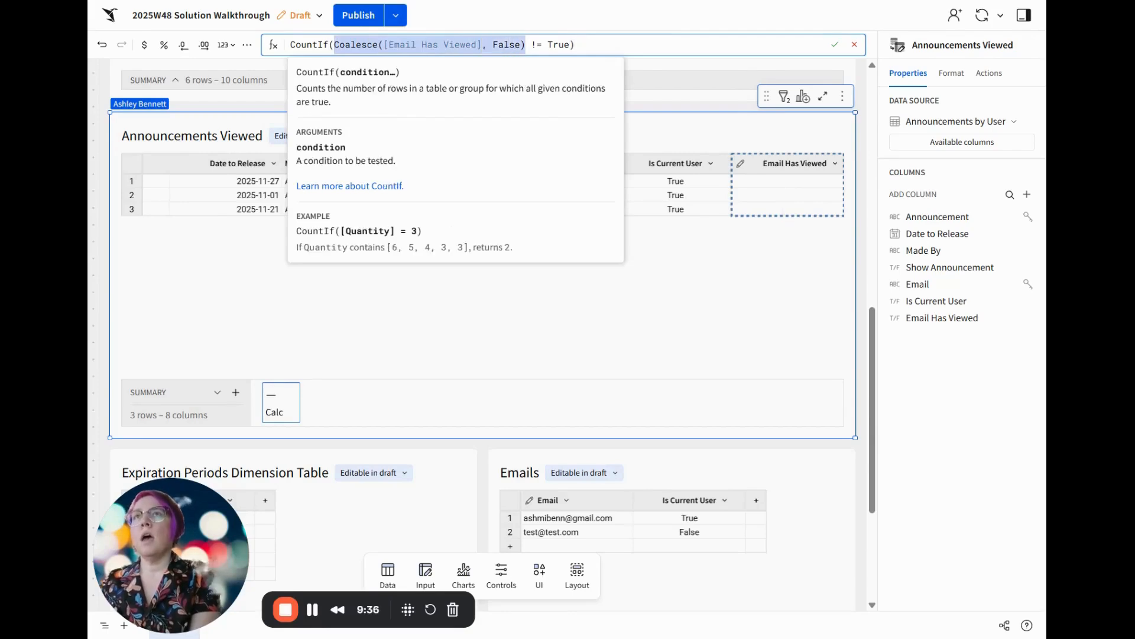
double_click(507, 45)
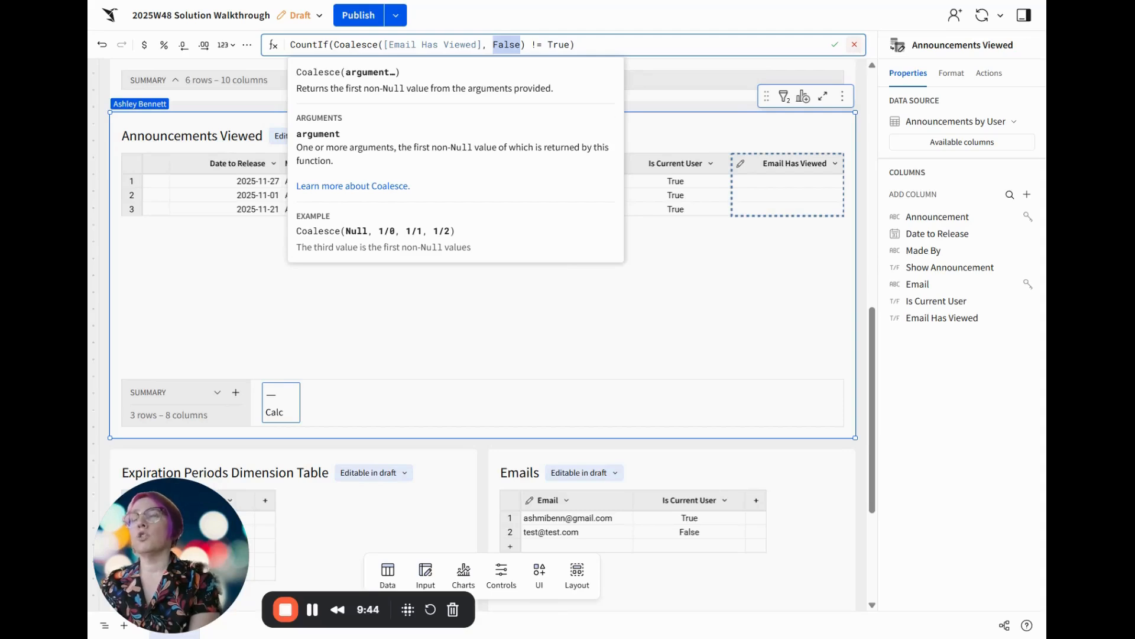
key(Return)
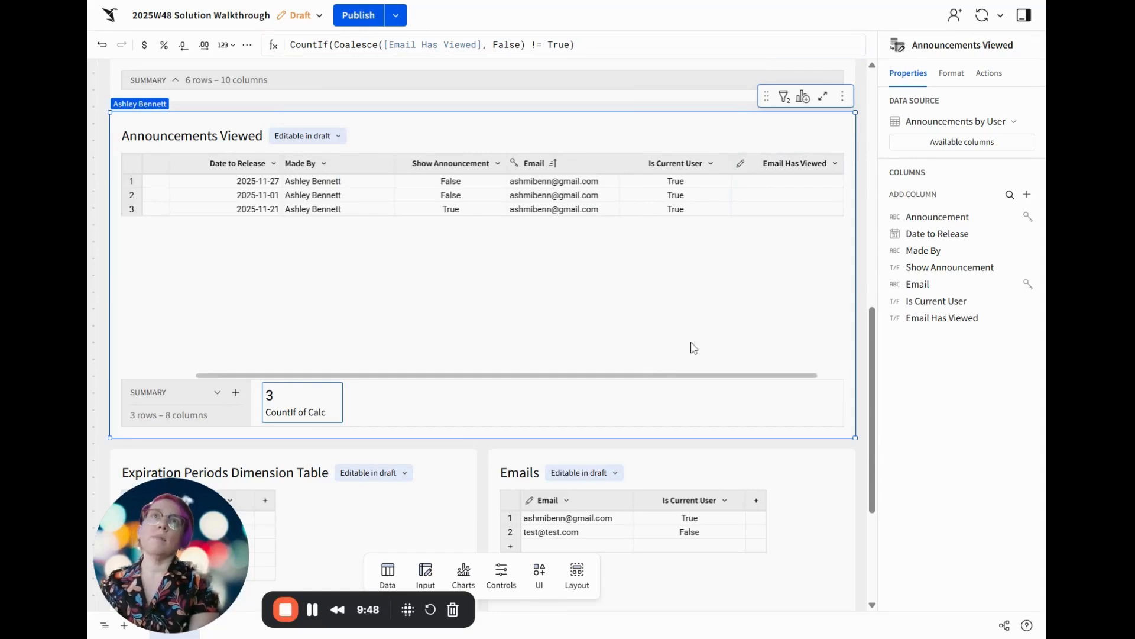
Rename the new summary calculation of the Announcements Viewed table to Unviewed Announcements
double_click(294, 412)
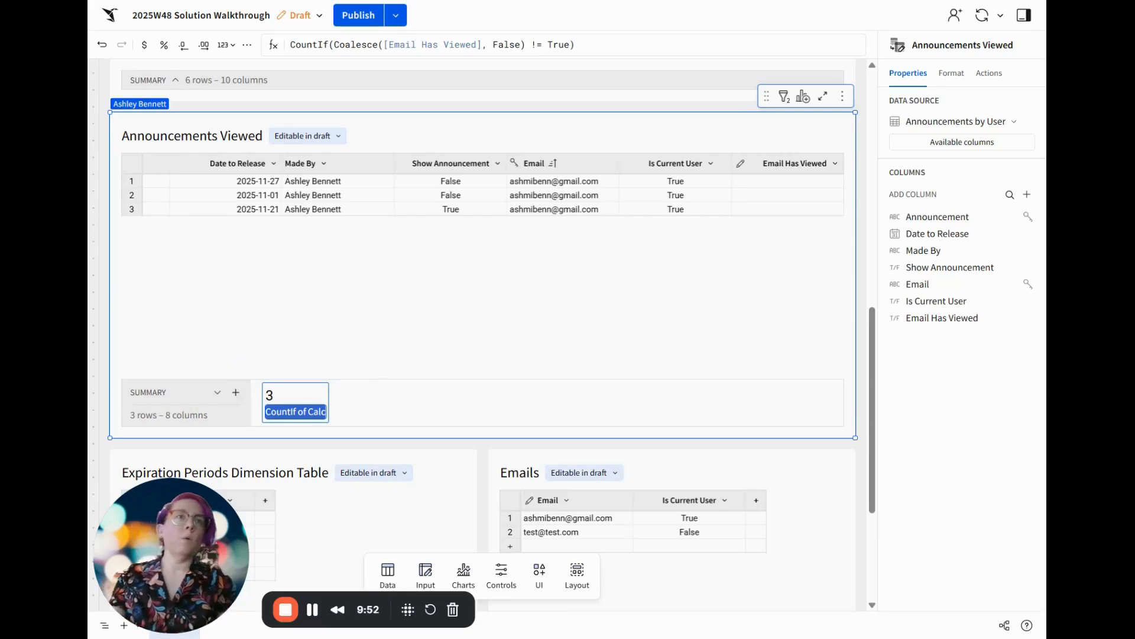
text(Unviewed)
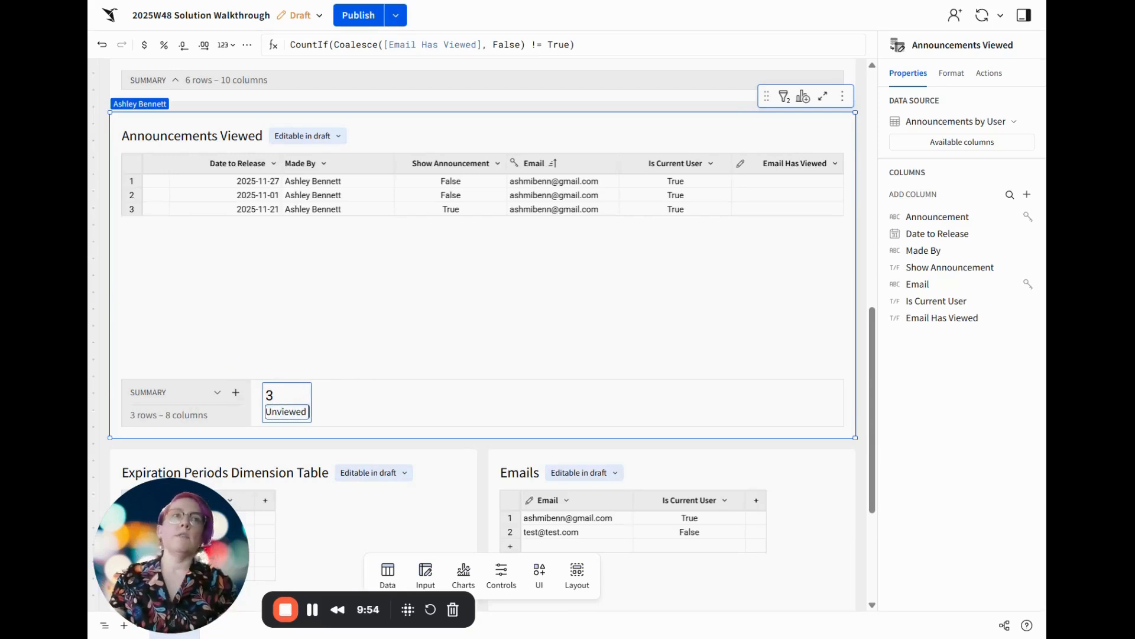
text( Announcements)
key(Return)
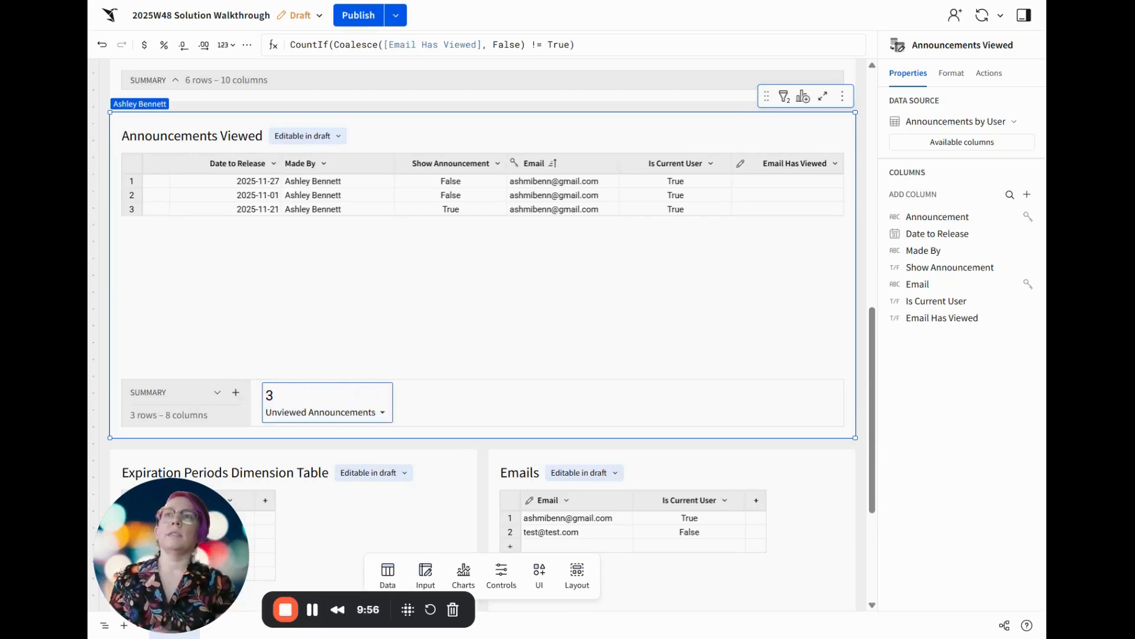
Try deleting the Show Announcement filter from the Announcements Viewed table, and undo the deletion
click(784, 97)
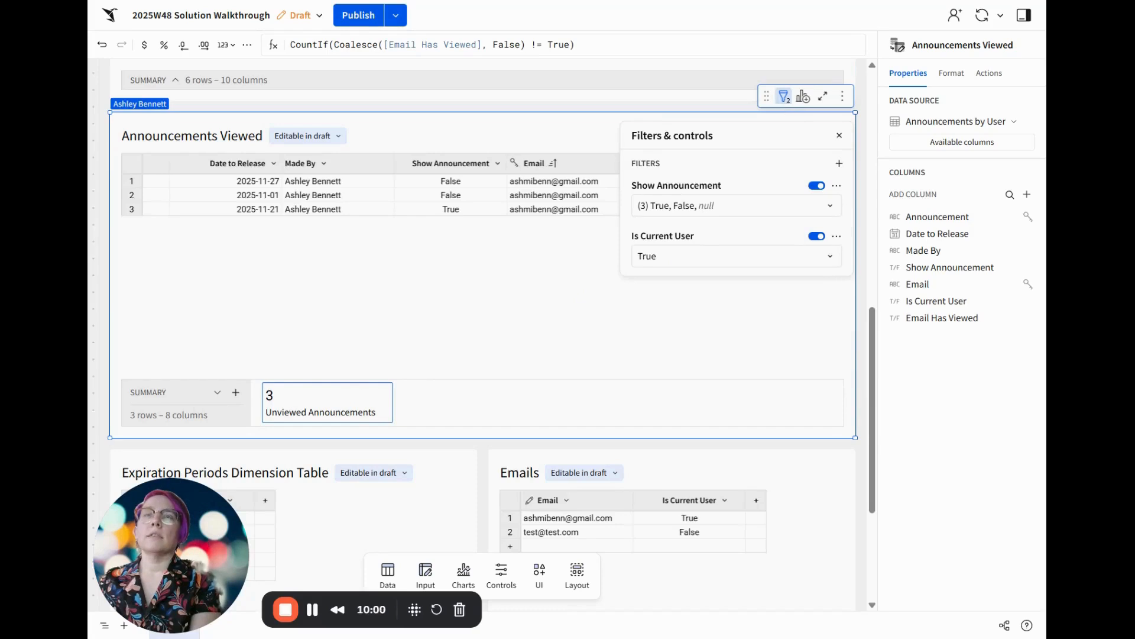
click(837, 188)
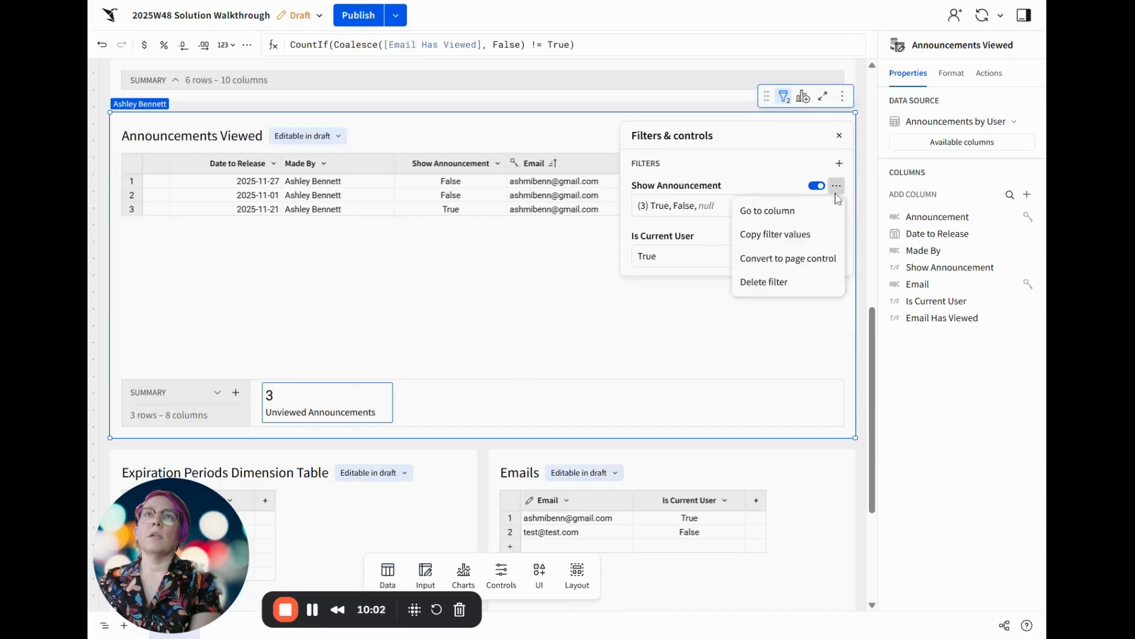
click(805, 282)
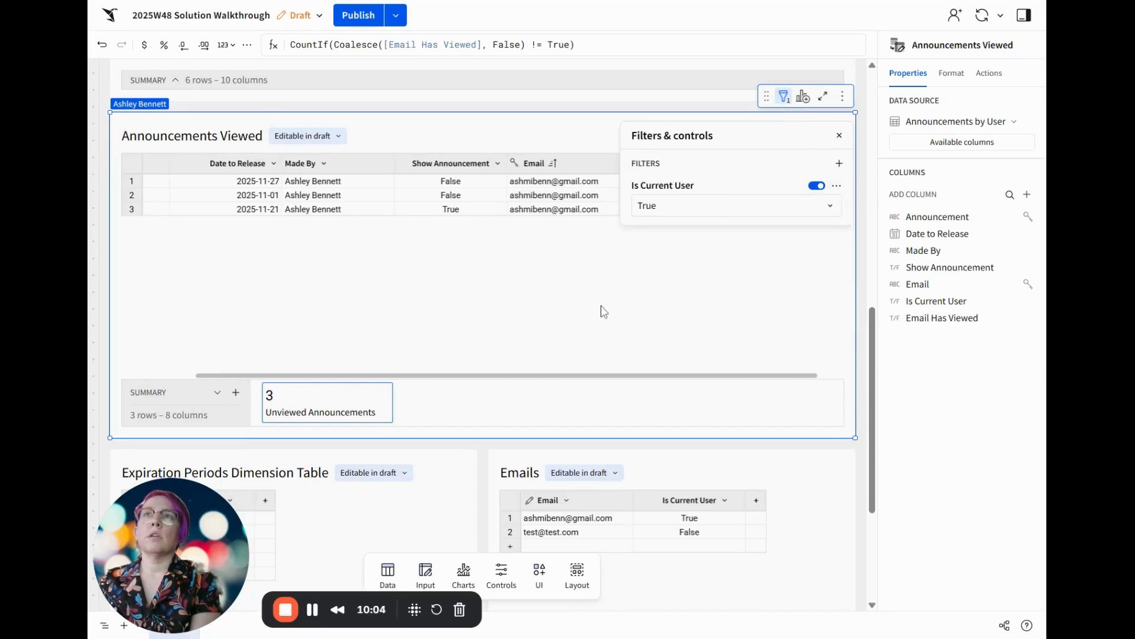
click(449, 169)
scroll(450, 148, up, 10)
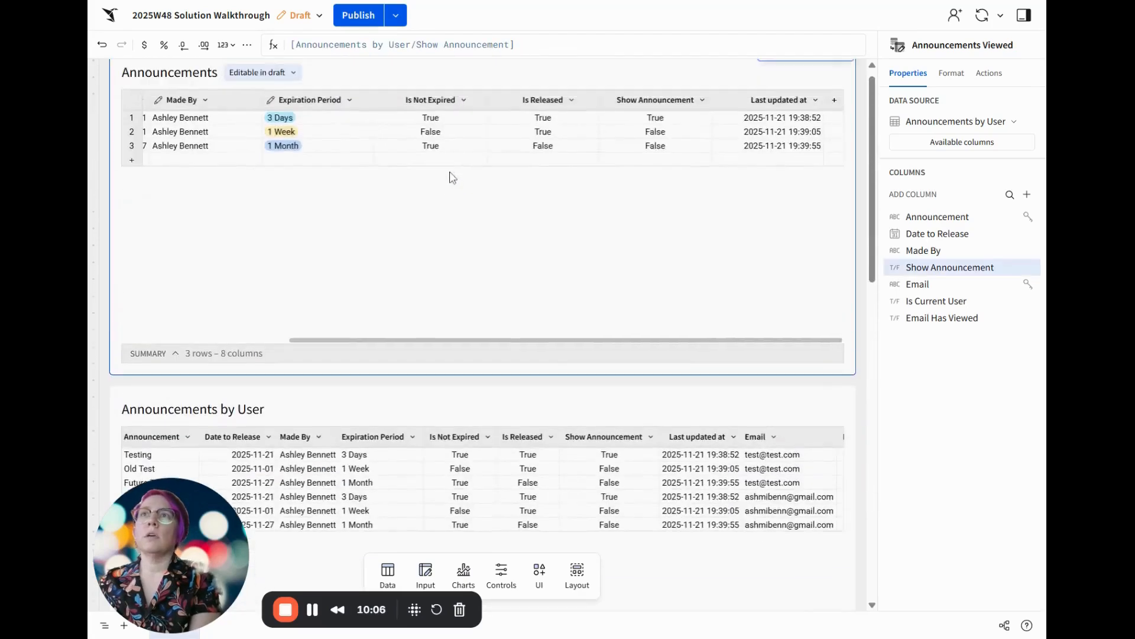
click(650, 122)
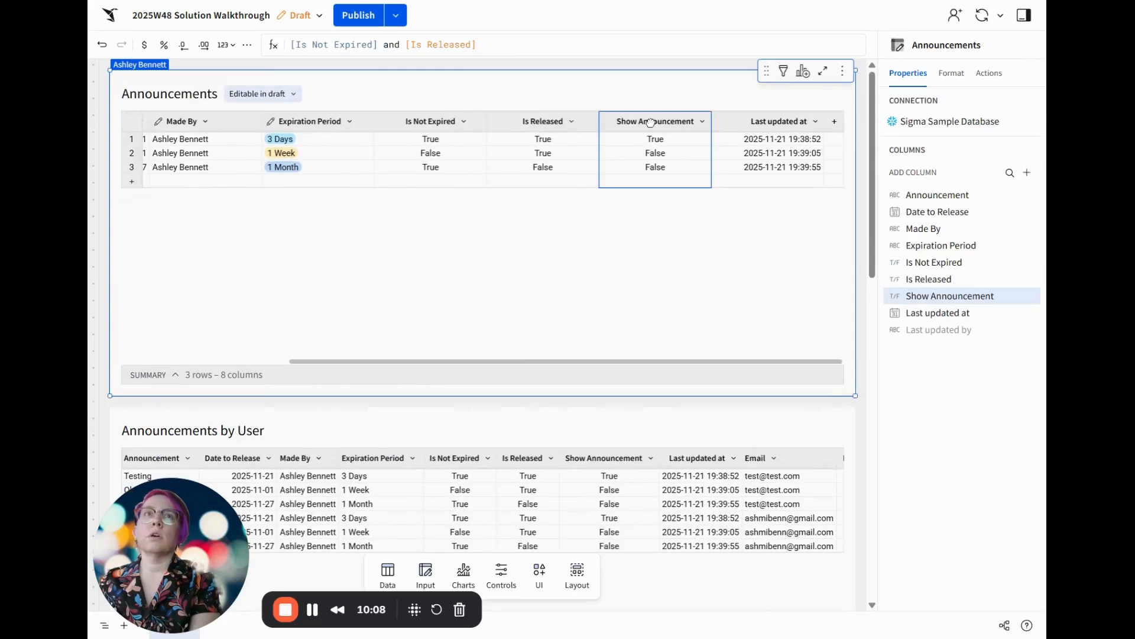
scroll(514, 402, down, 5)
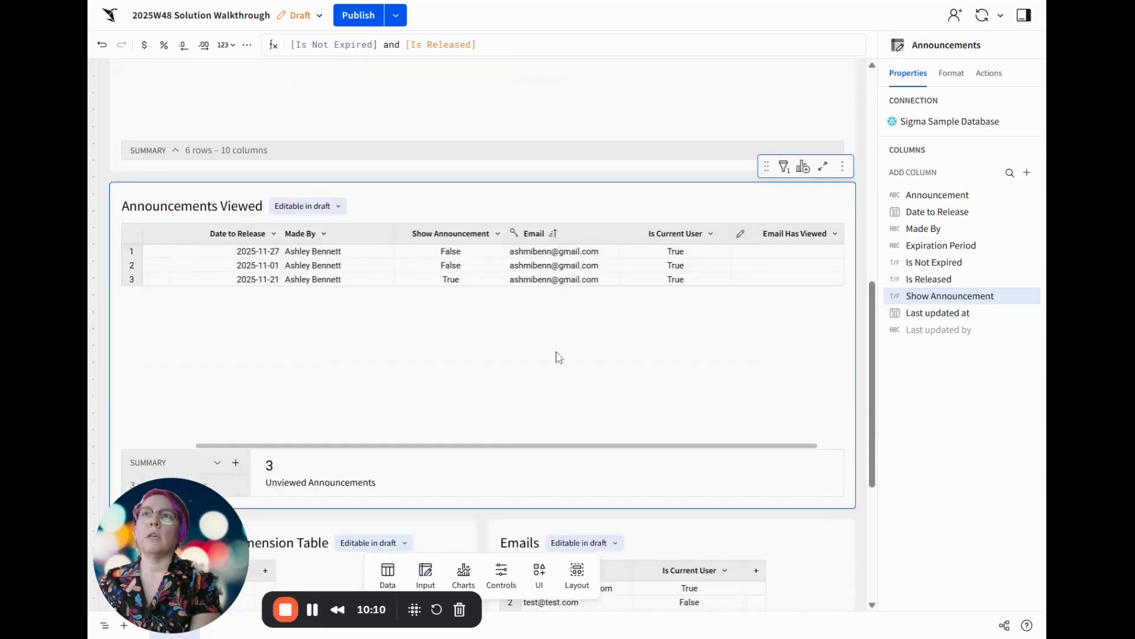
click(565, 345)
key(ctrl+z)
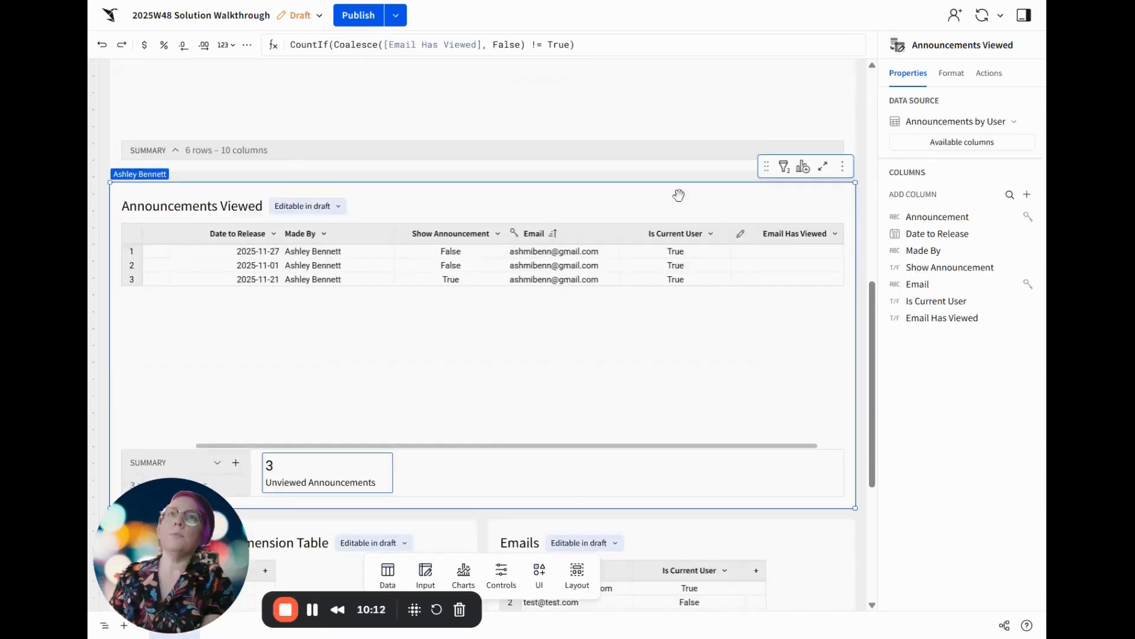
Restrict the Show Announcement filter of the Announcements Viewed table to True by excluding null and False
click(785, 167)
click(680, 276)
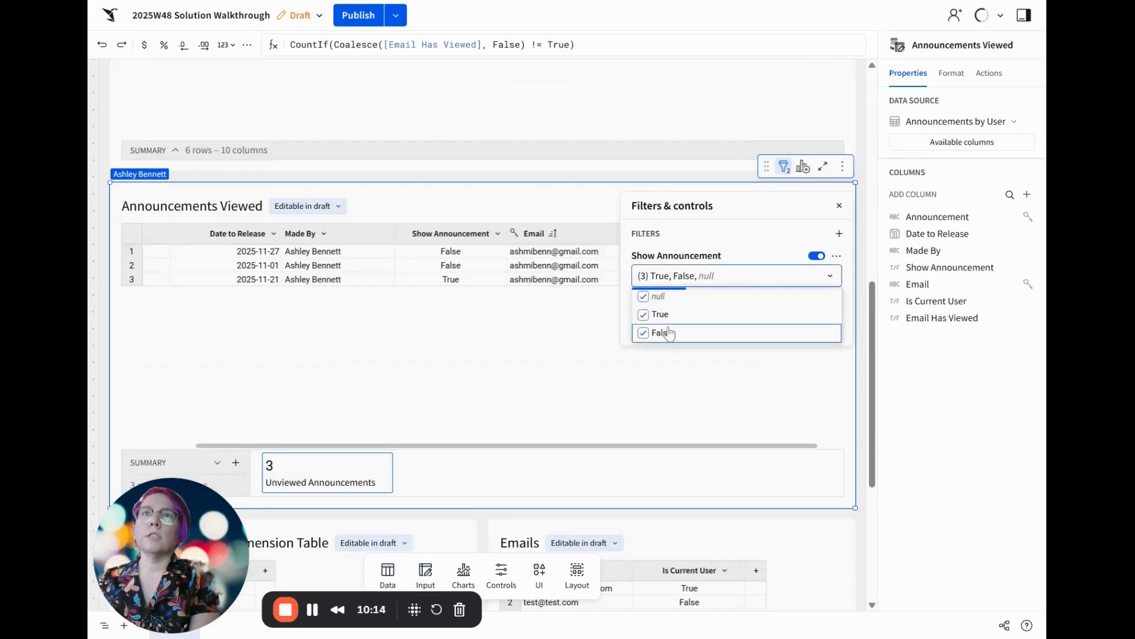
click(658, 296)
click(668, 333)
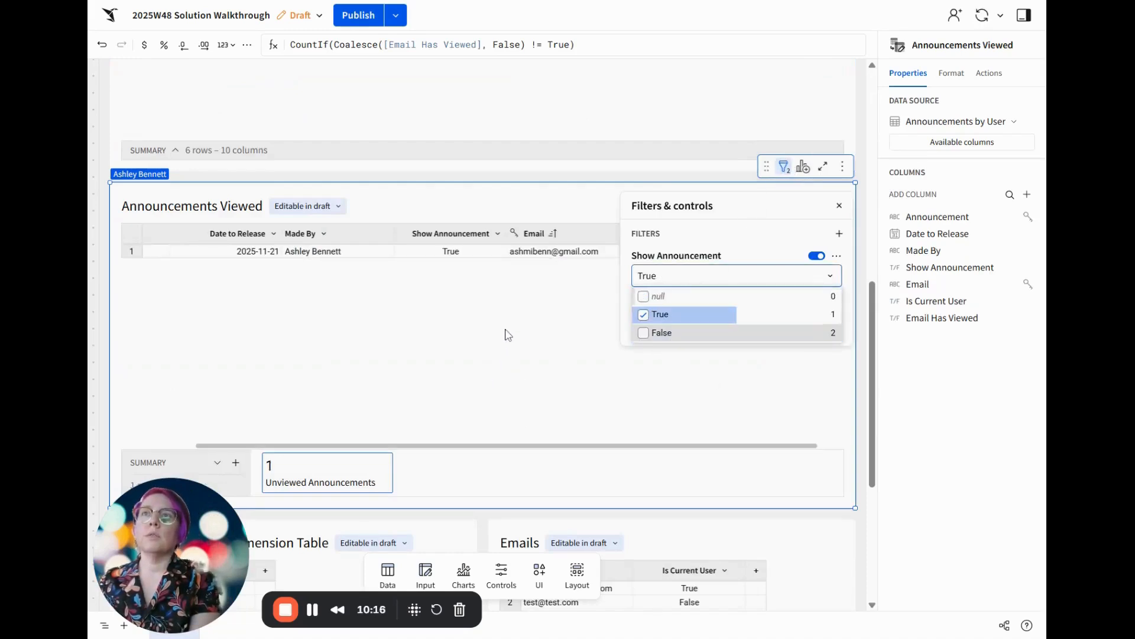
click(507, 332)
click(528, 302)
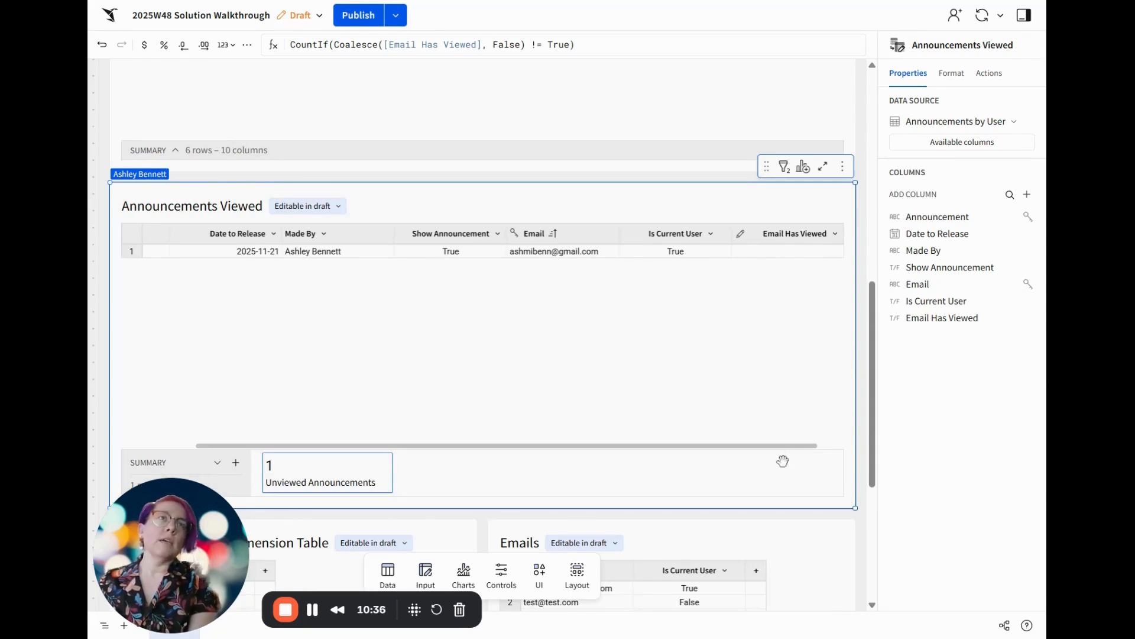
Add a button below the Emails table, narrow it to about half that table's width, and stretch it horizontally to fill its frame
scroll(844, 541, down, 1)
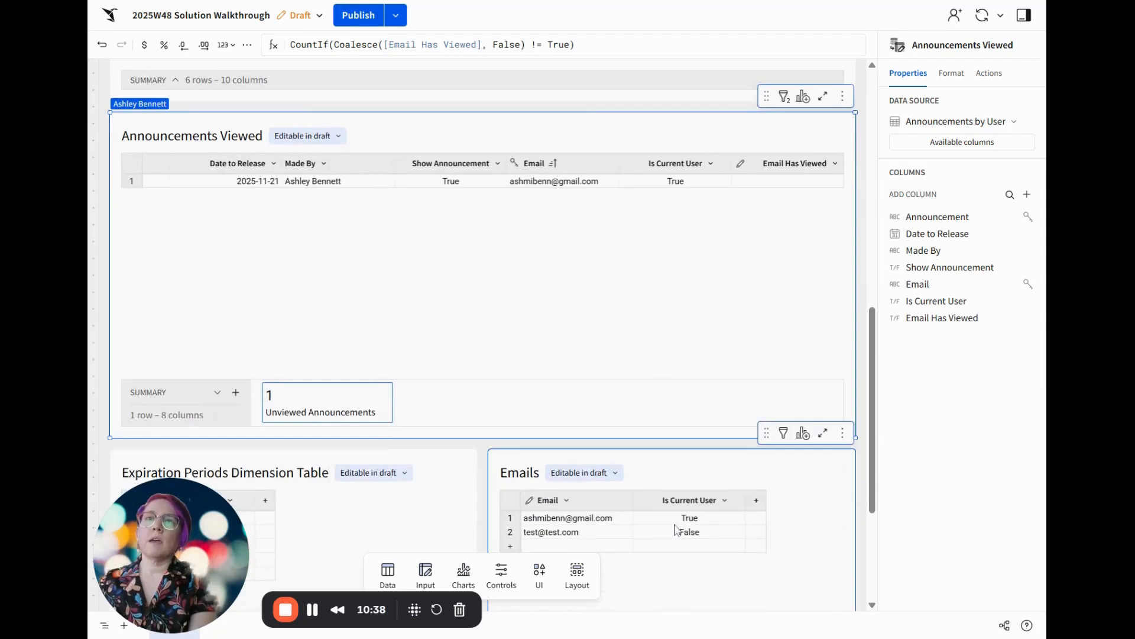
scroll(851, 490, down, 3)
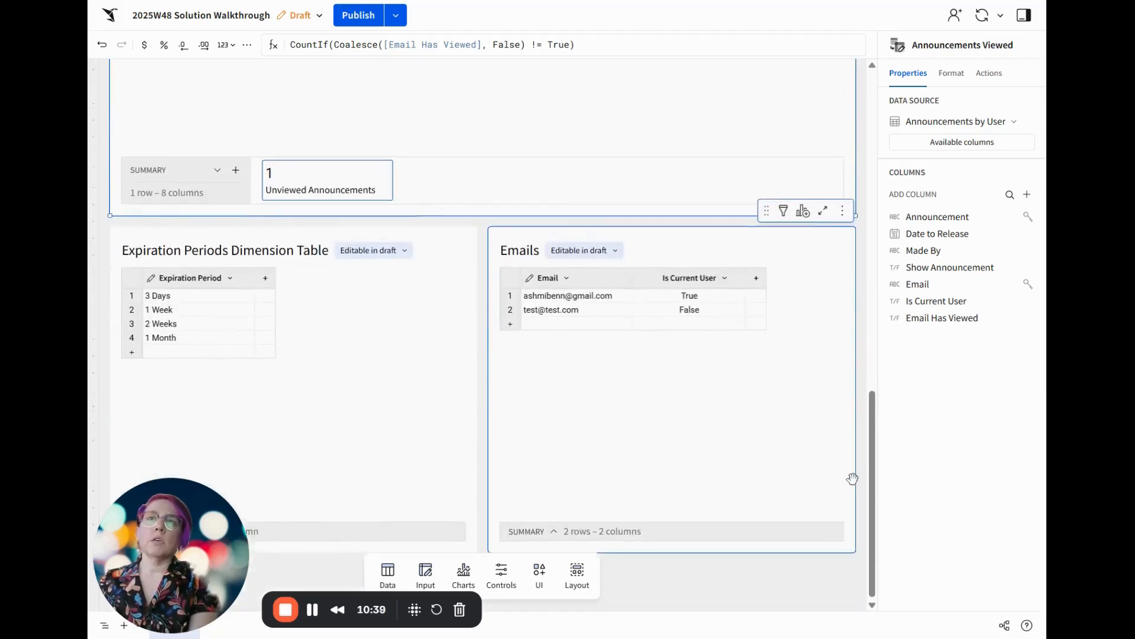
click(537, 575)
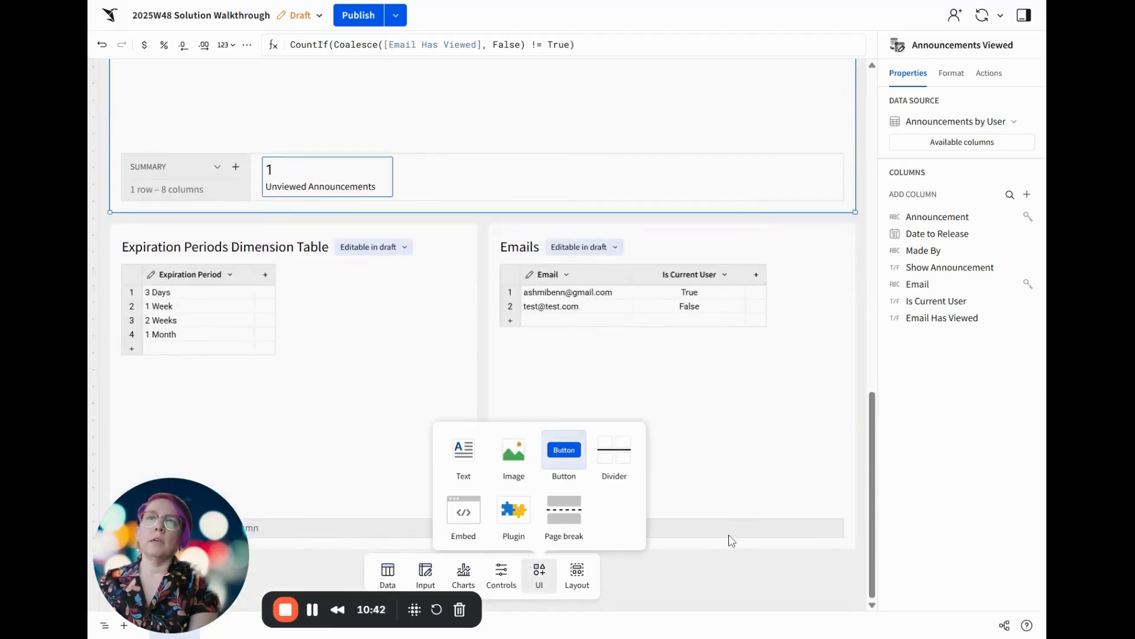
drag(576, 450, 799, 509)
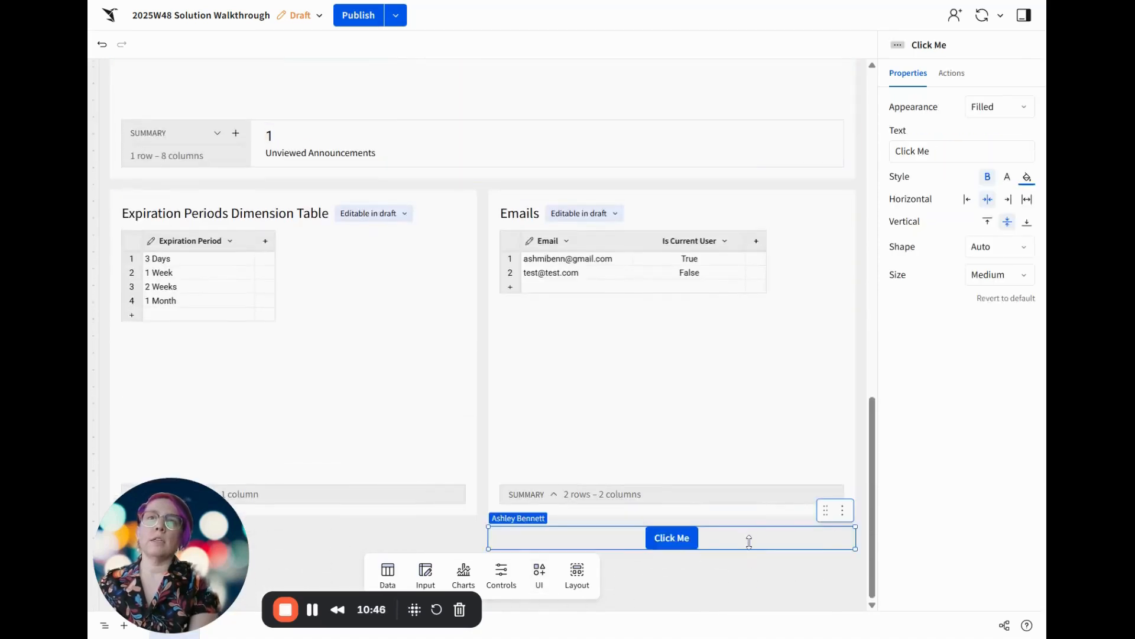
drag(494, 537, 678, 537)
click(1027, 201)
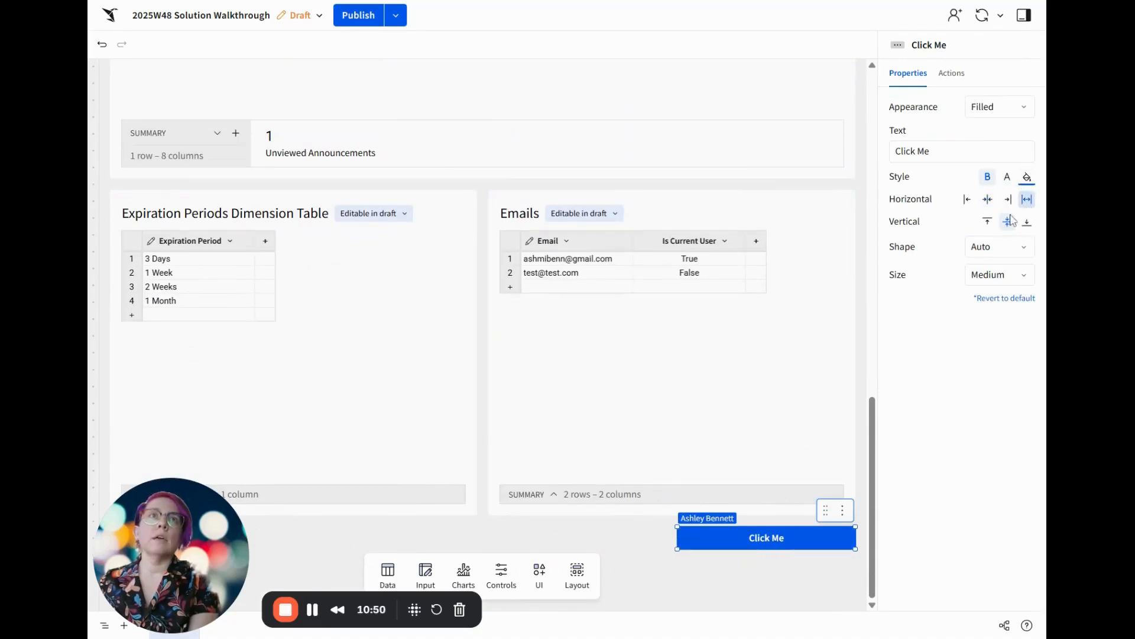
Set the new button's text to Announcements
click(970, 151)
key(ctrl+a)
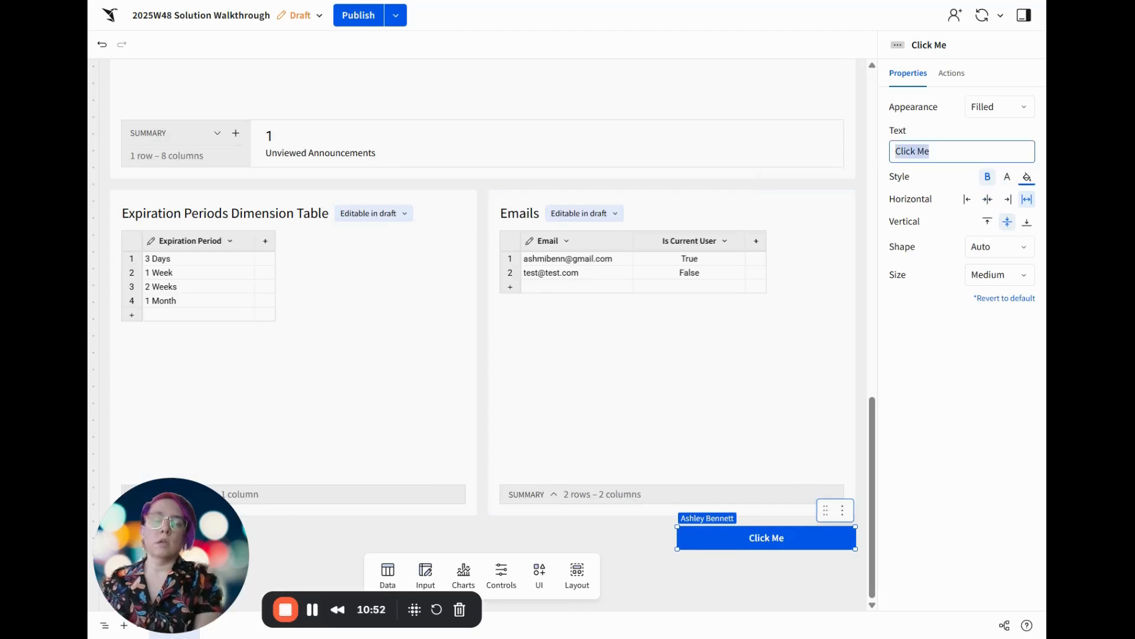
text(Announ)
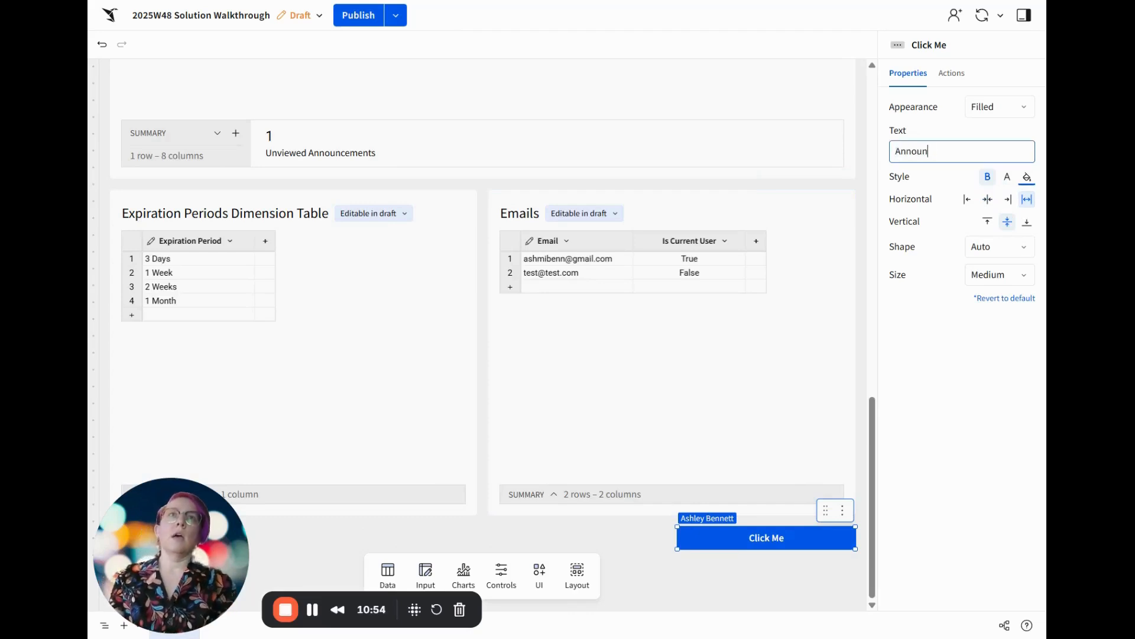
text(cements)
key(Return)
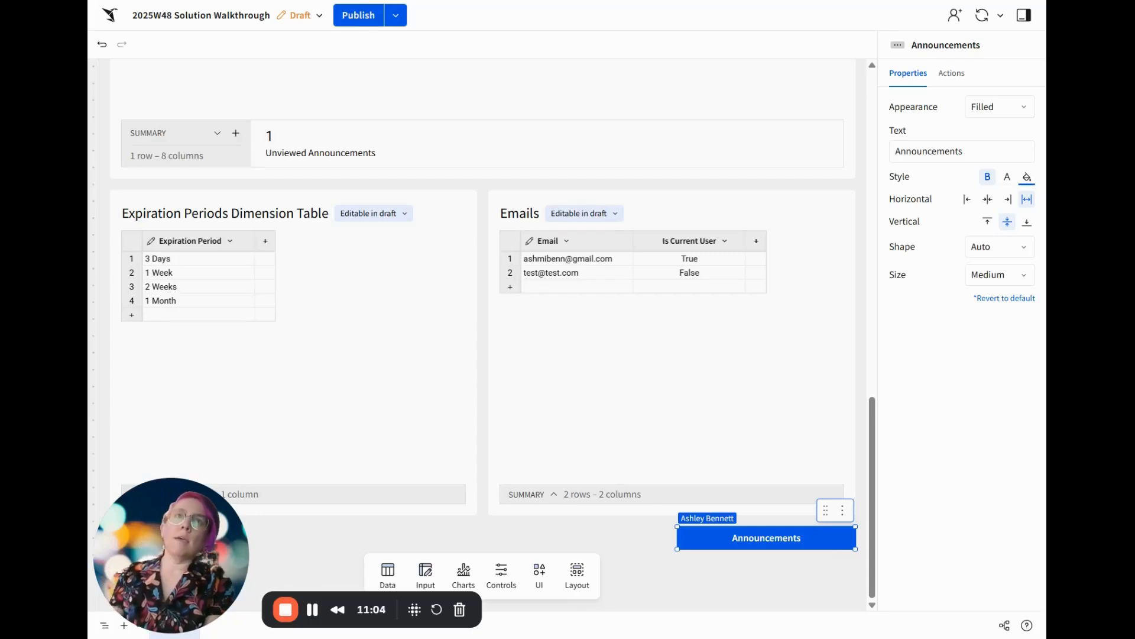
Append the dynamic formula If([Announcements Viewed/Unviewed Announcements] > 0, "⏰", "") to the Announcements button's text
click(981, 152)
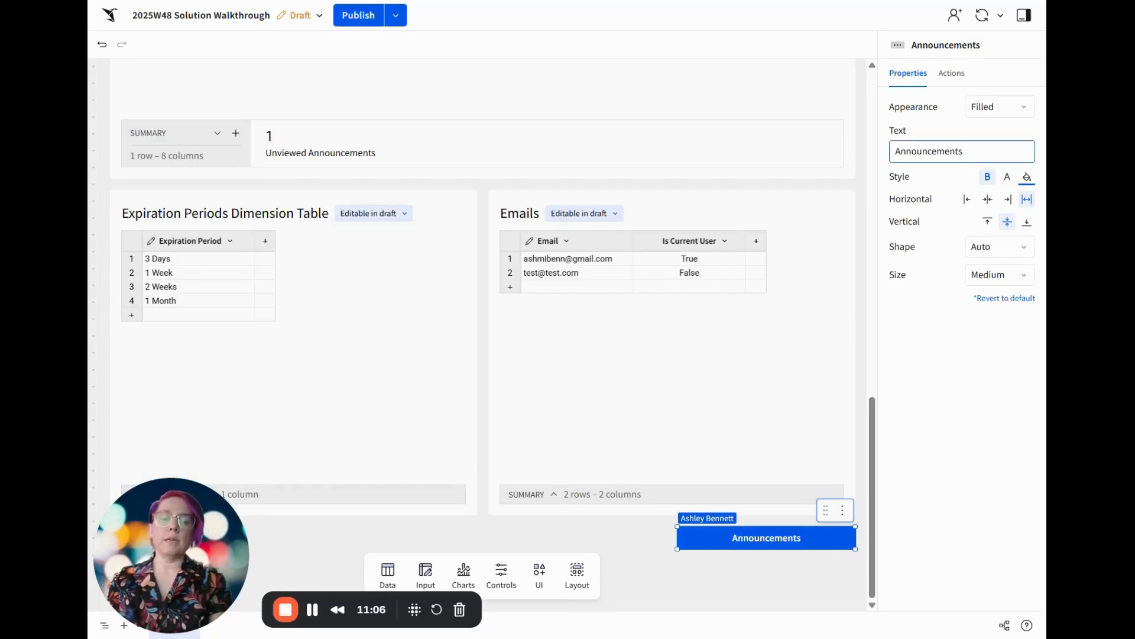
text(=)
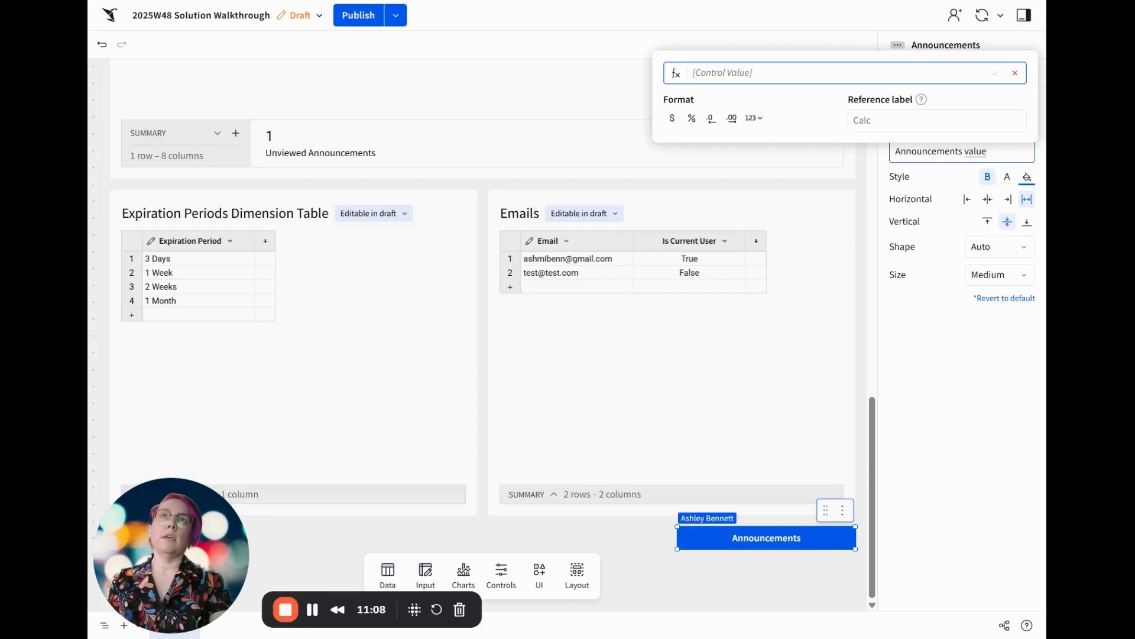
text(If([Announcements Viewed/Unviewed Announcements] > 0, "⏰", ""))
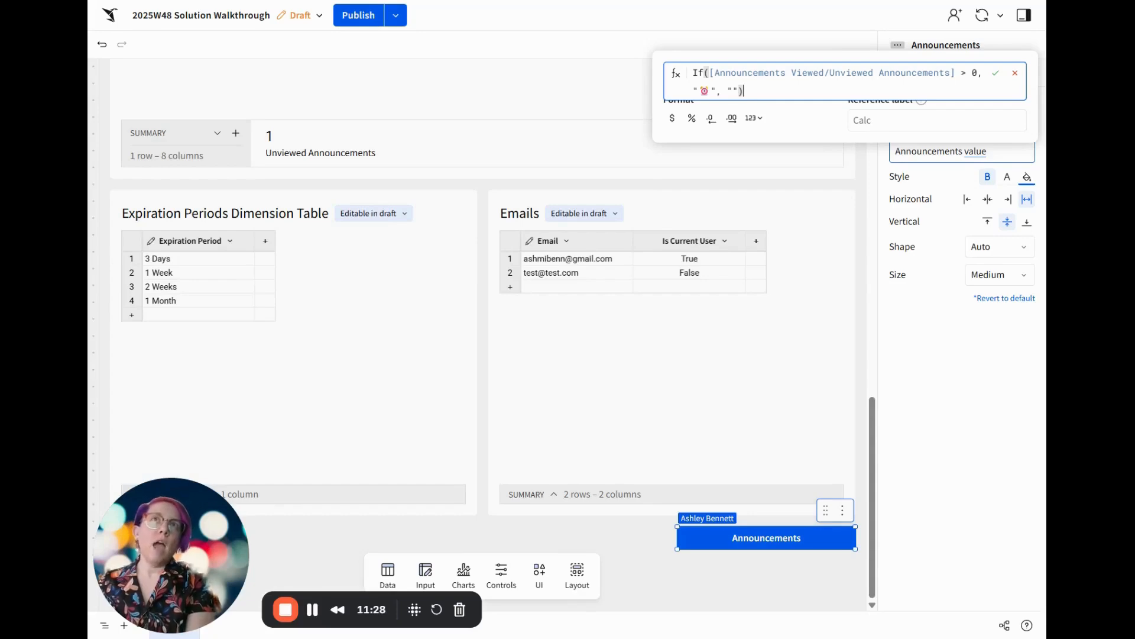
key(Return)
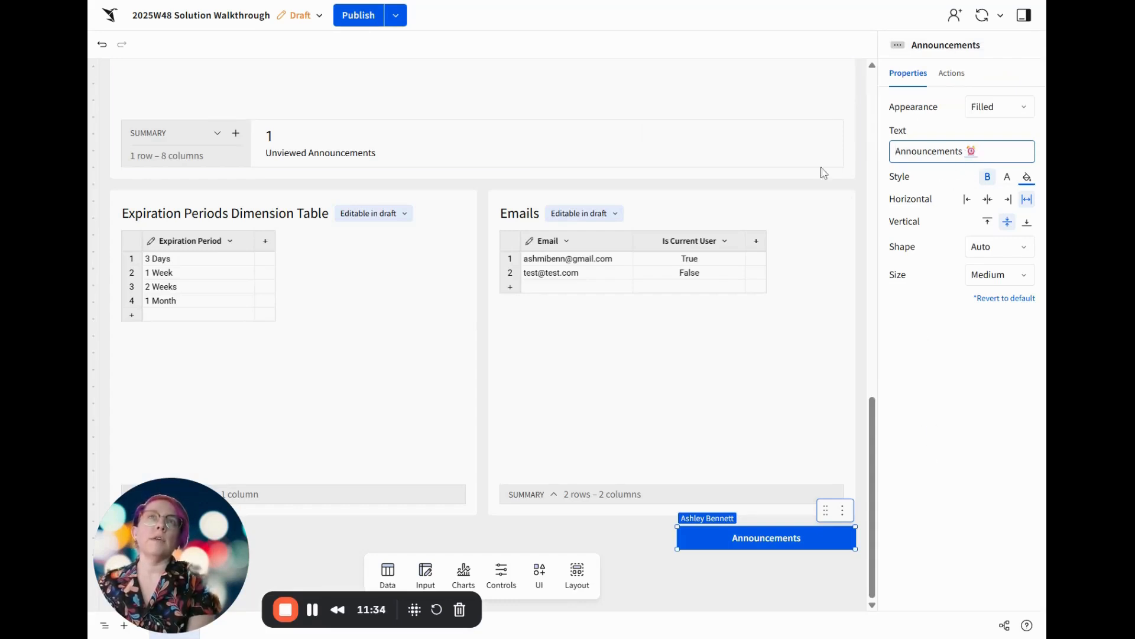
Test the Announcements button's alert by marking Email Has Viewed as true in the Announcements Viewed row, clearing it again, and inspecting the button
scroll(315, 175, up, 3)
scroll(641, 132, up, 3)
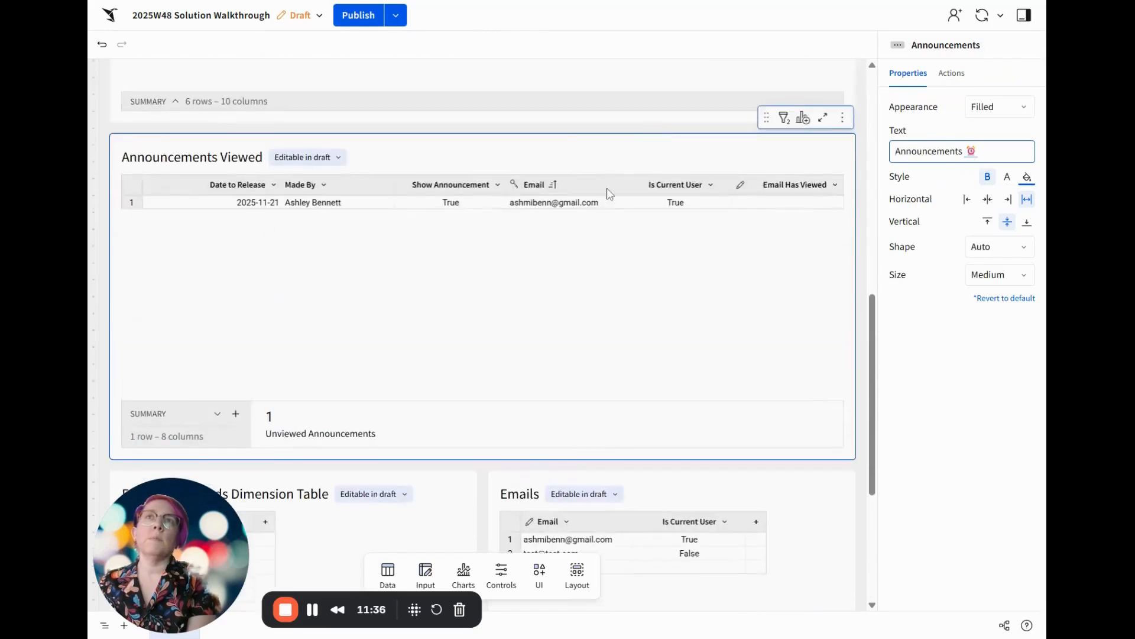
click(795, 204)
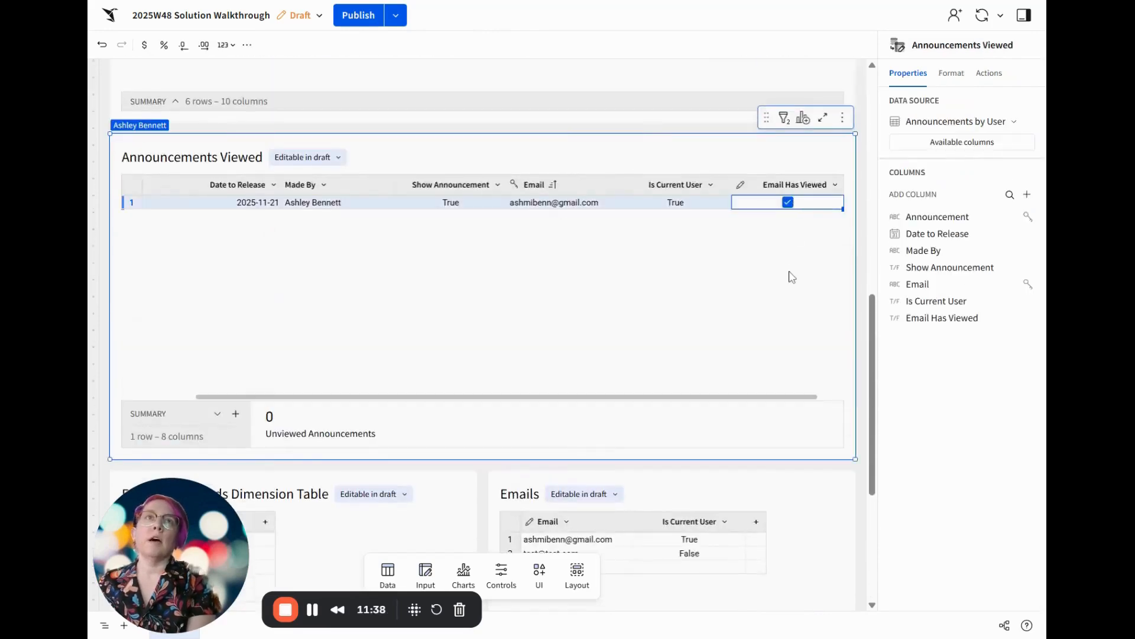
scroll(651, 437, down, 6)
scroll(810, 567, up, 9)
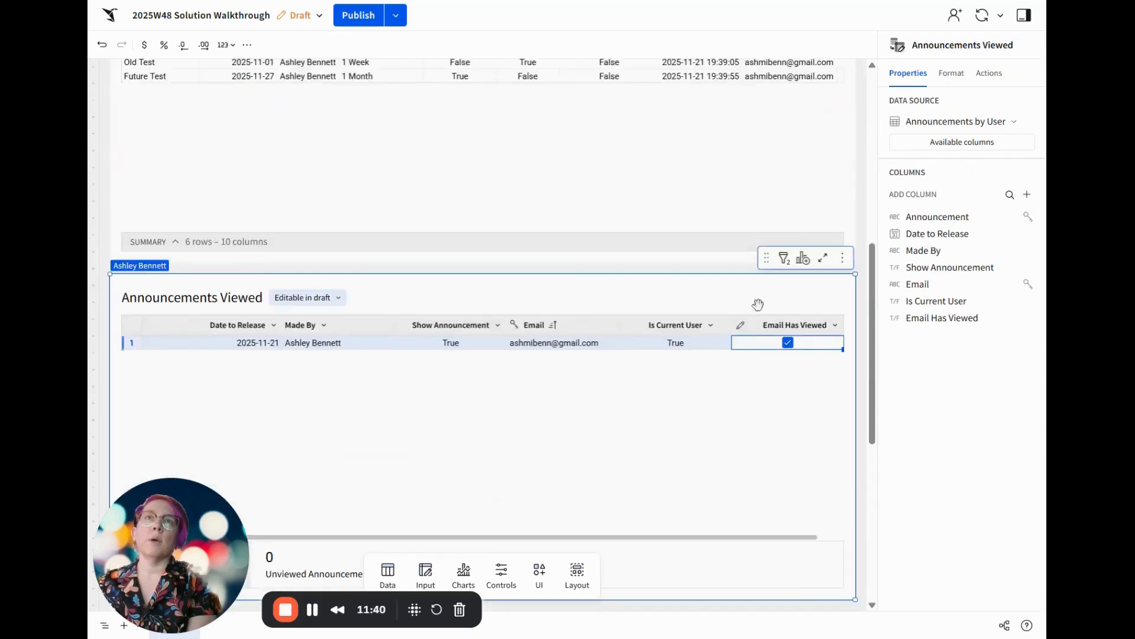
click(792, 347)
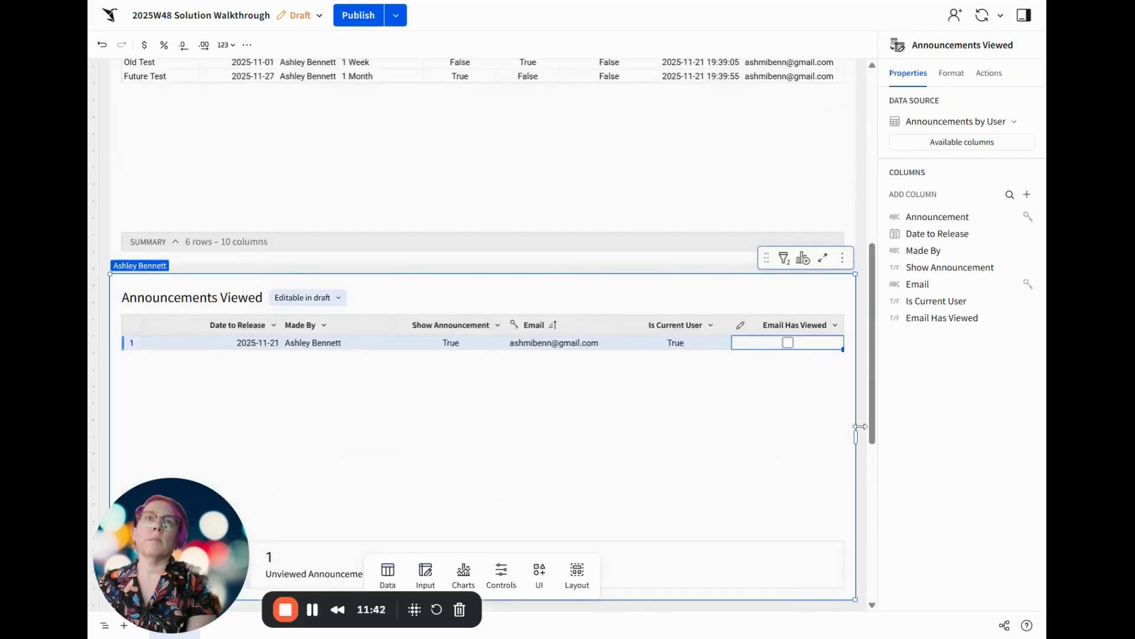
scroll(860, 449, down, 5)
scroll(863, 468, down, 3)
mouse_move(826, 510)
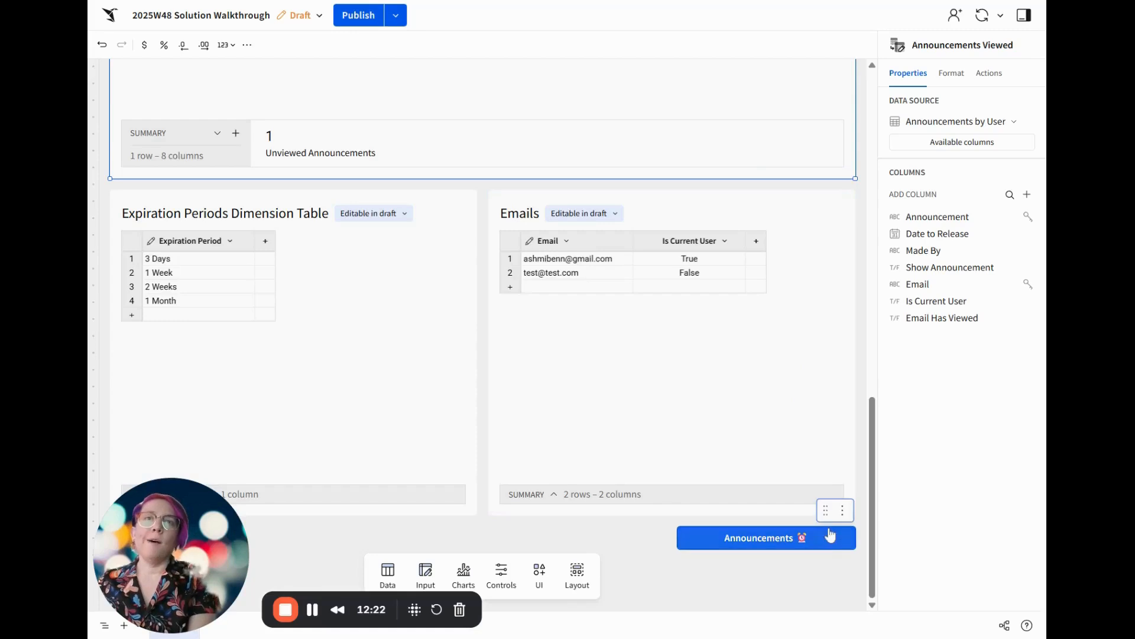
click(825, 514)
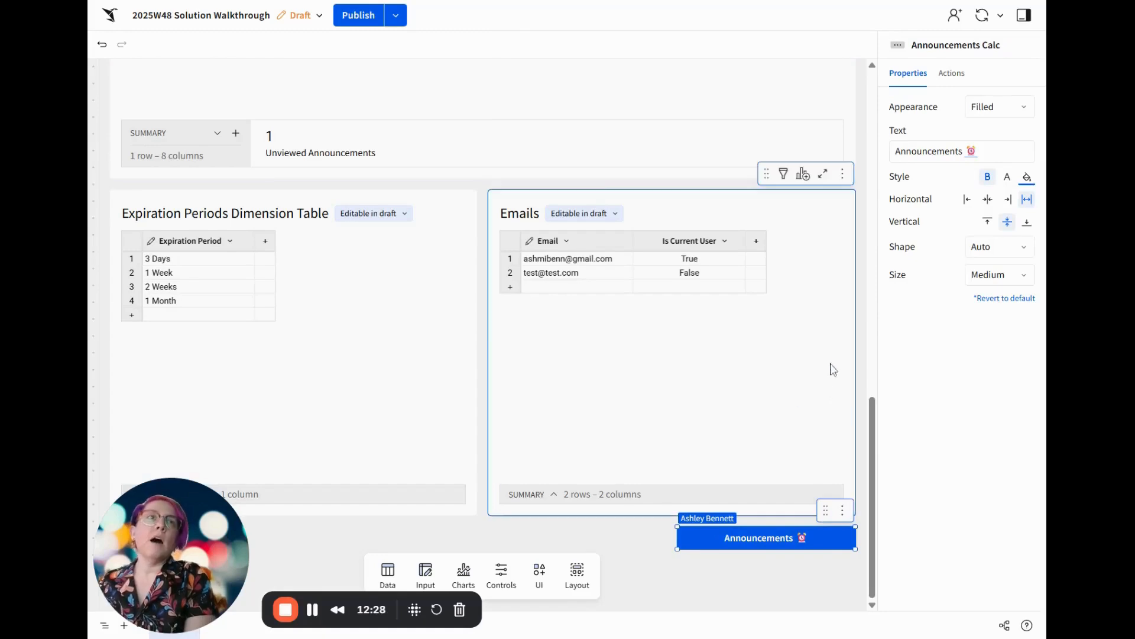
Create a child table from the Announcements Viewed input table
scroll(853, 331, up, 10)
scroll(859, 330, down, 8)
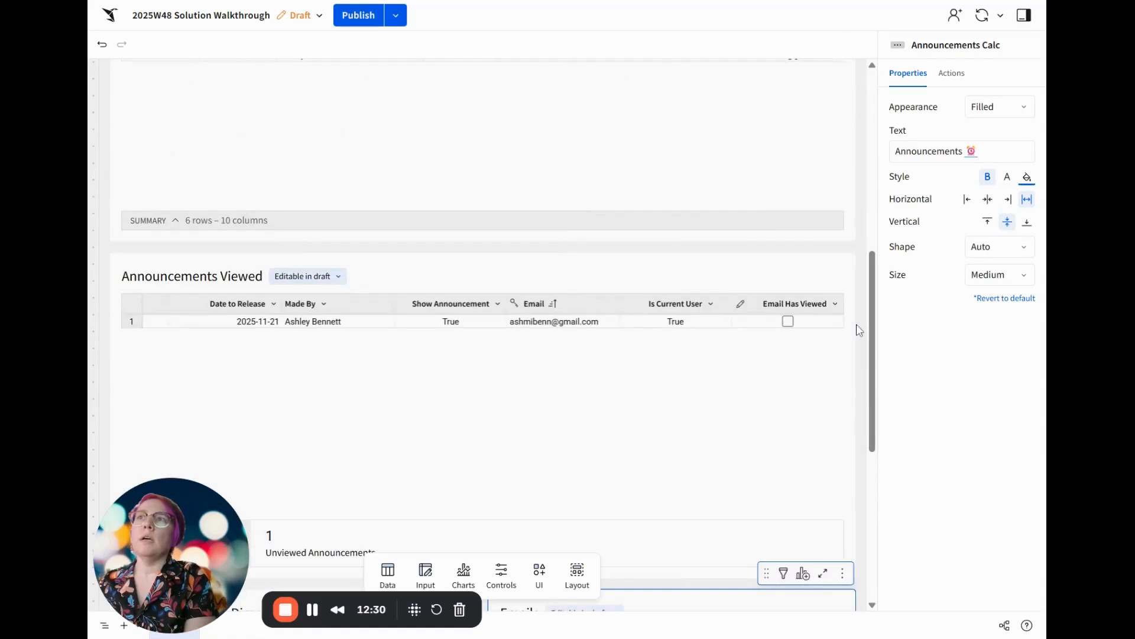
click(648, 269)
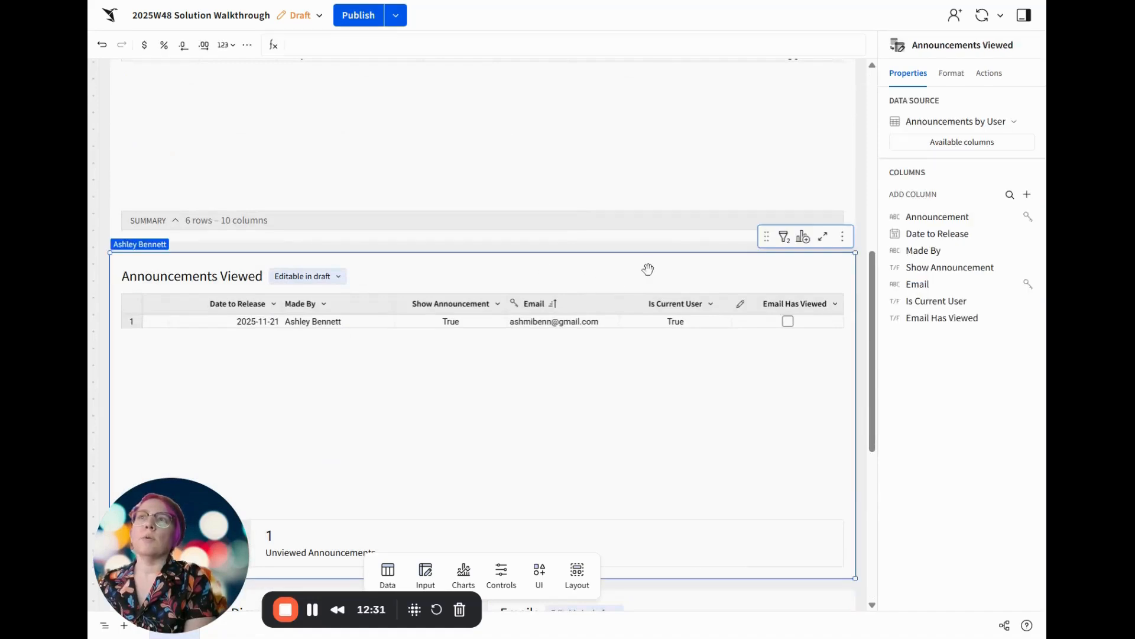
click(805, 237)
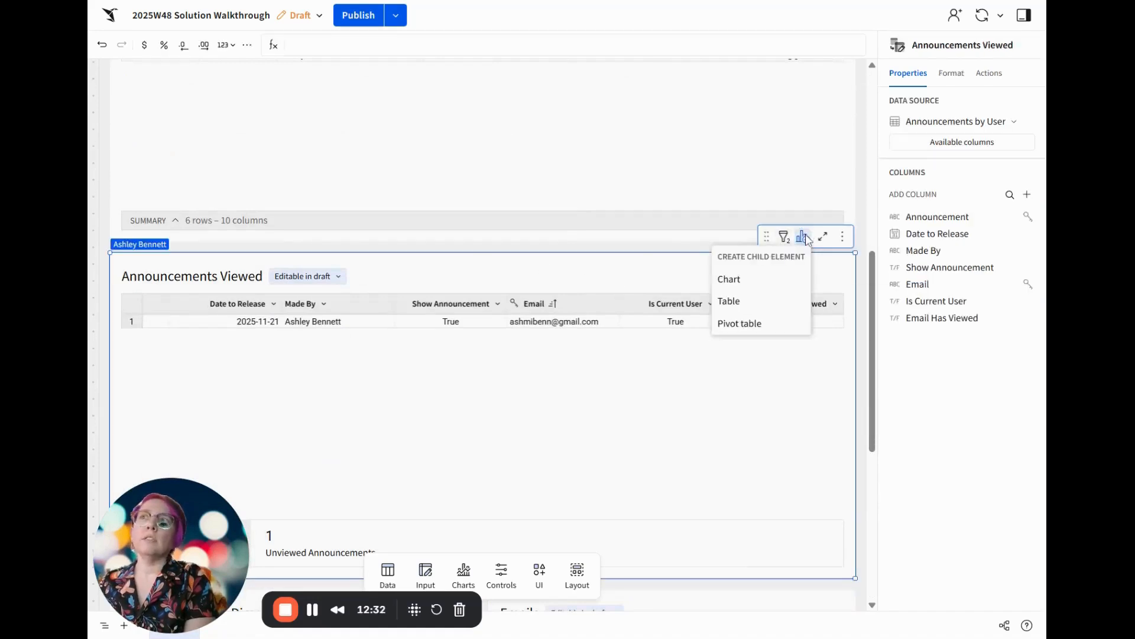
click(746, 302)
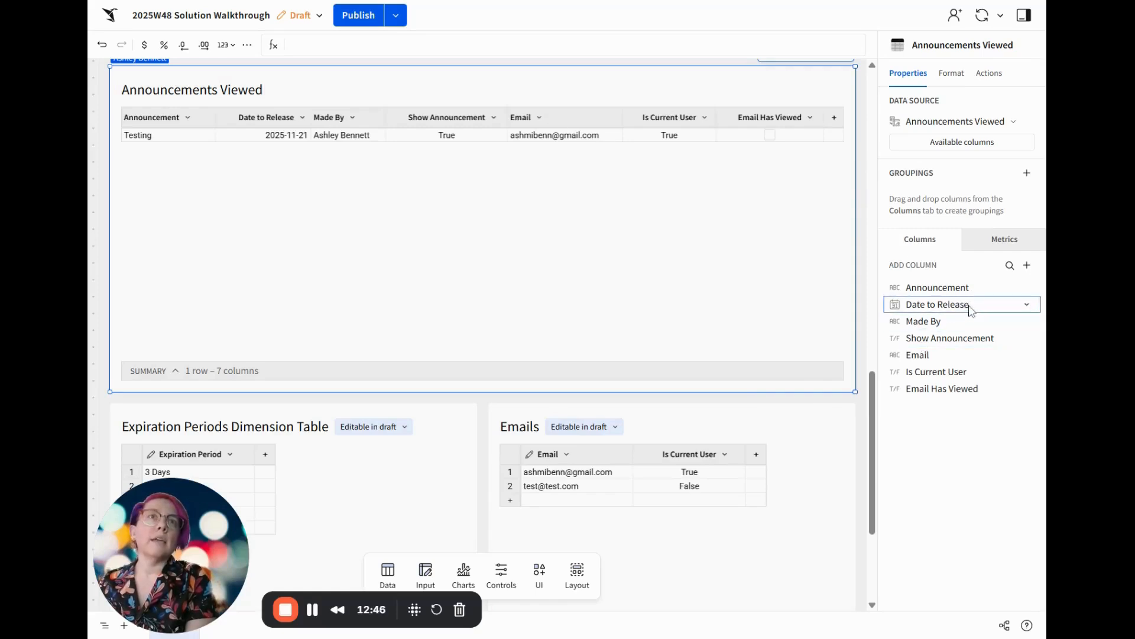
Make Date to Release the first column of the child table and rename it to Date
drag(958, 323, 958, 306)
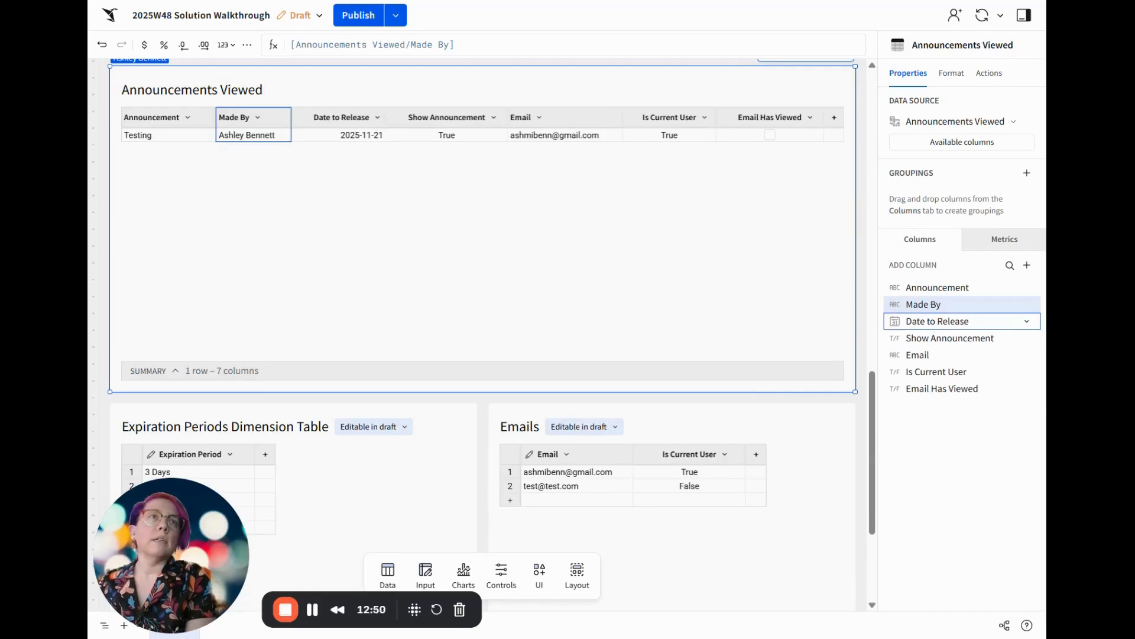
drag(958, 321, 946, 289)
double_click(940, 287)
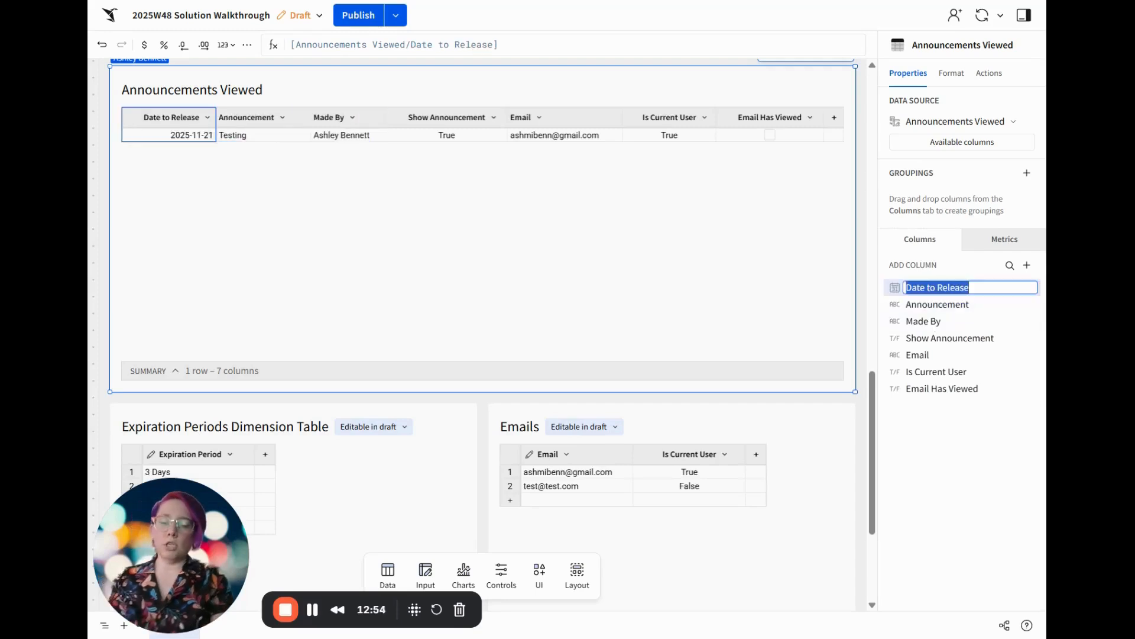
text(Date)
key(Return)
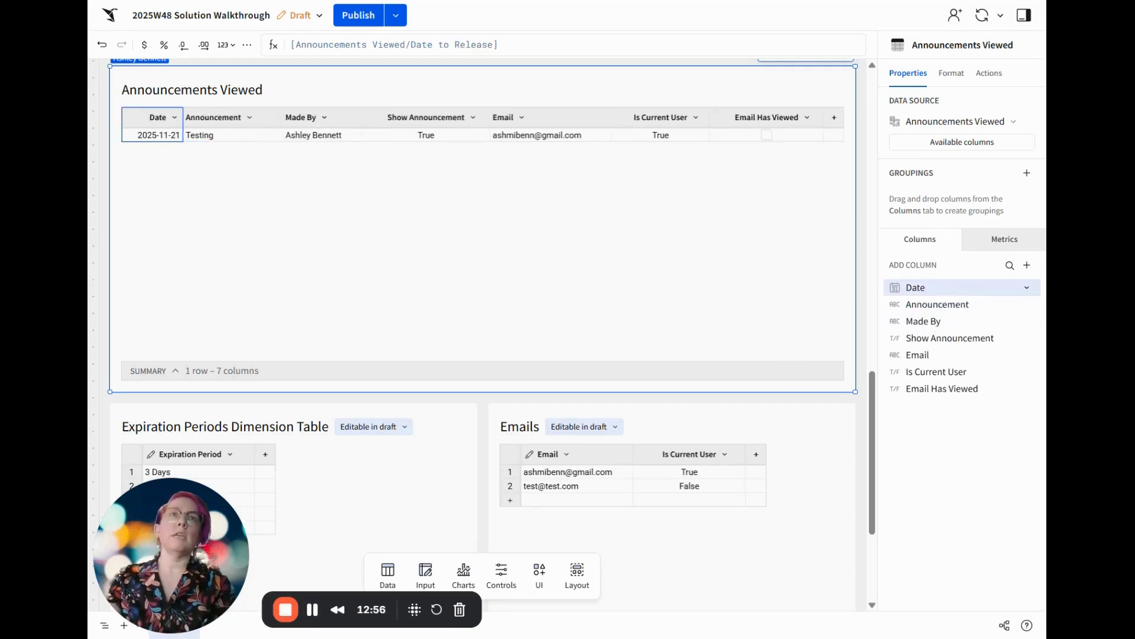
Place the child table's Made By column directly after Date and rename it to By
drag(934, 321, 939, 305)
double_click(941, 305)
text(By)
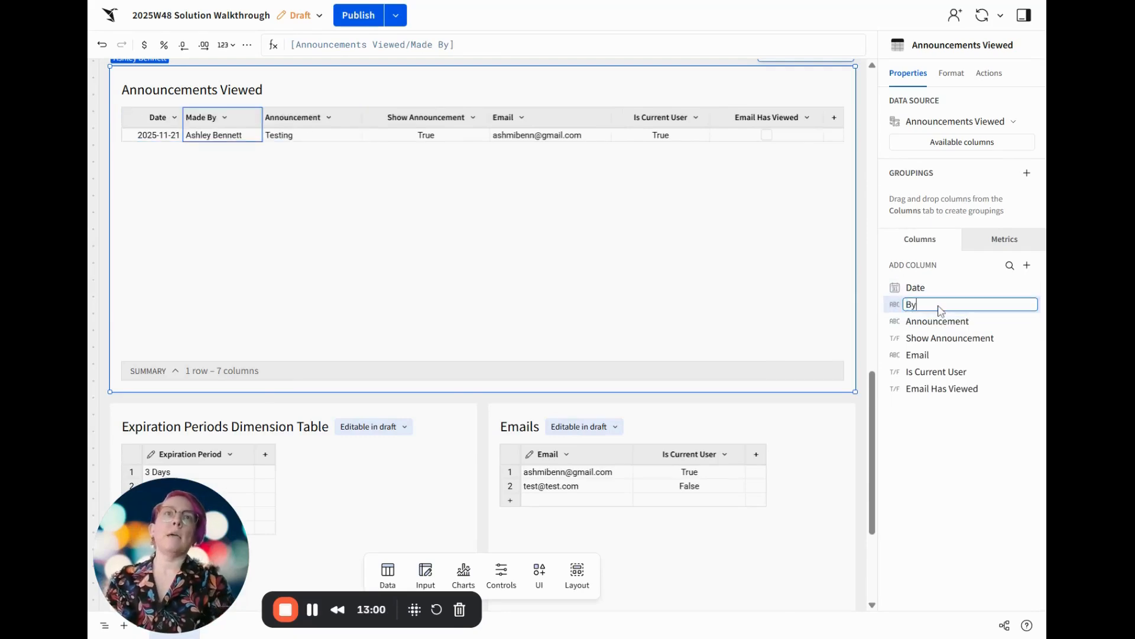
key(Return)
Hide the Show Announcement, Email, Is Current User and Email Has Viewed columns of the child table
click(940, 338)
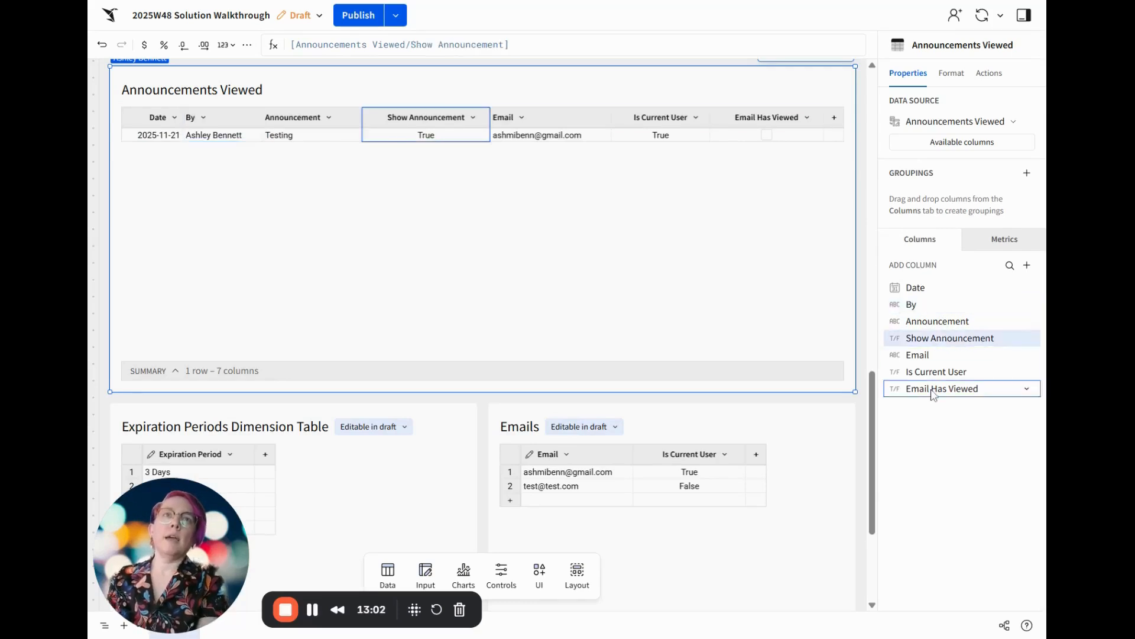
shift+click(933, 392)
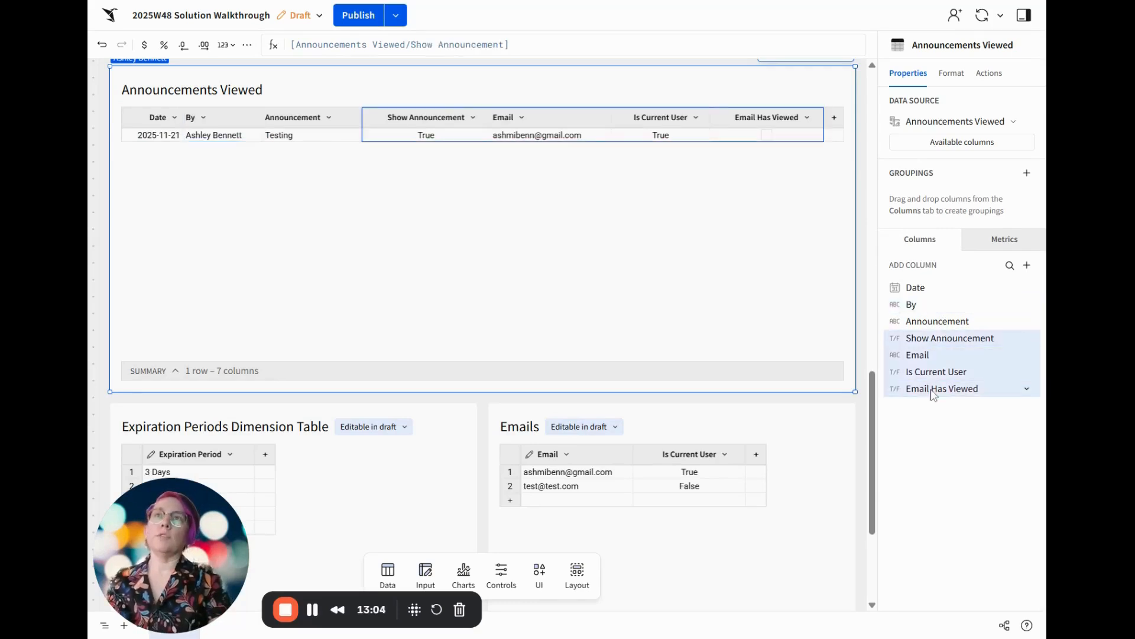
key(ctrl+shift+h)
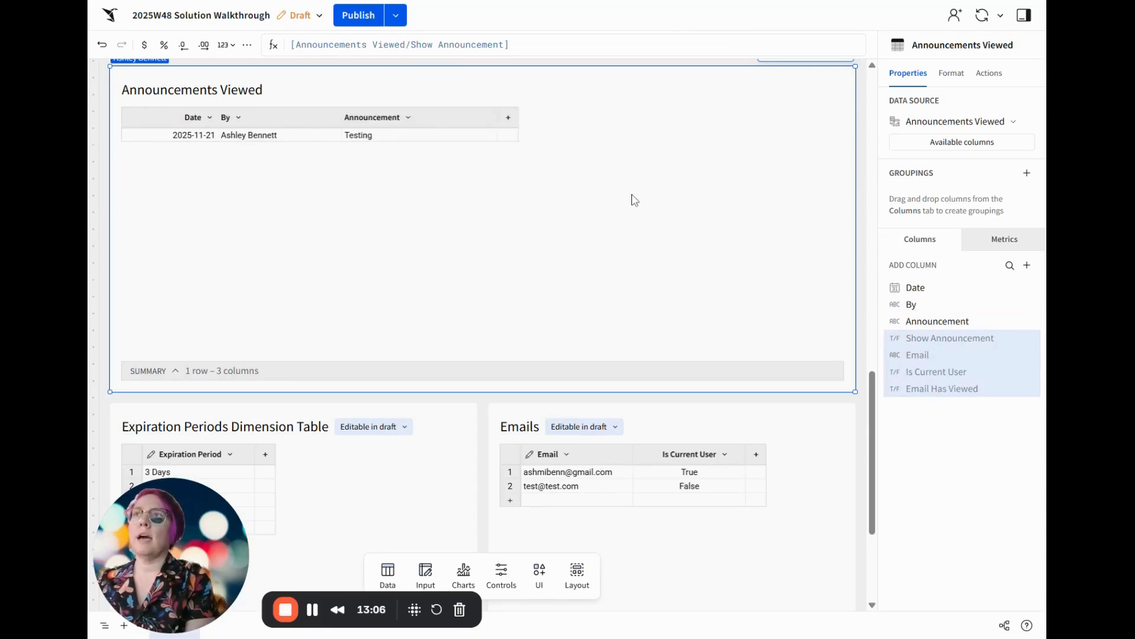
Move the child Announcements Viewed table to a new modal
scroll(698, 164, up, 1)
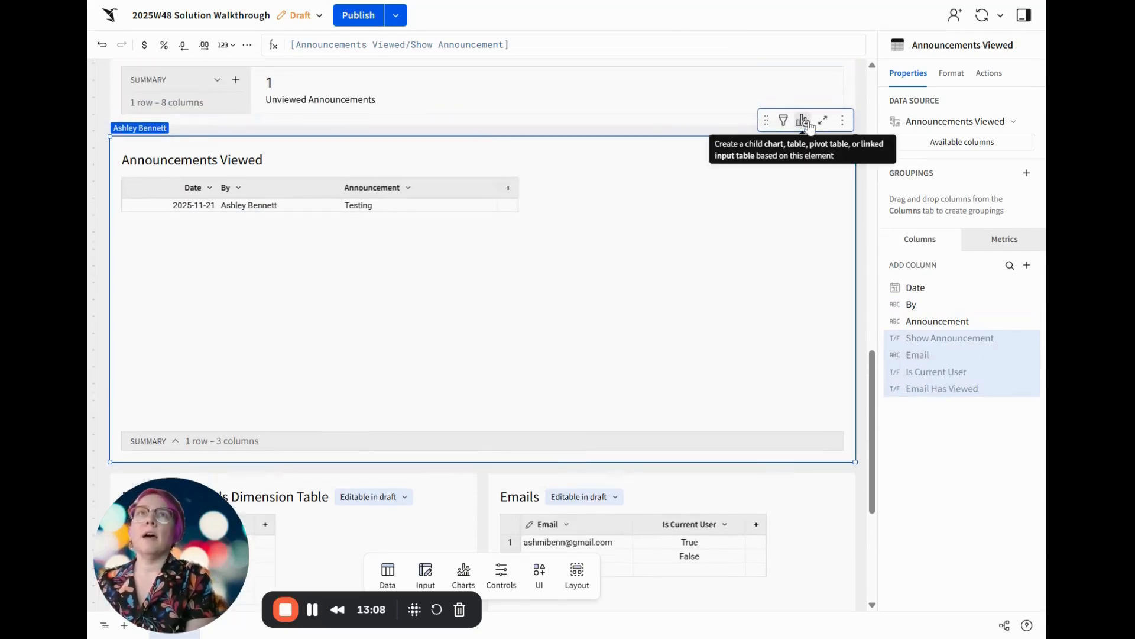
click(843, 120)
mouse_move(770, 261)
mouse_move(786, 281)
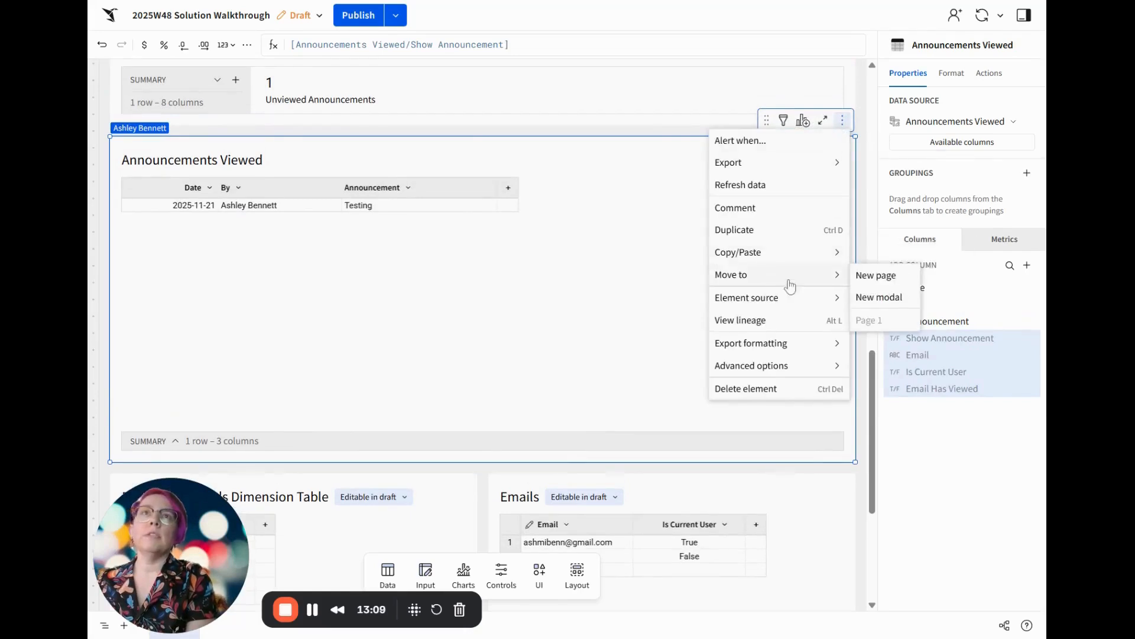
click(885, 296)
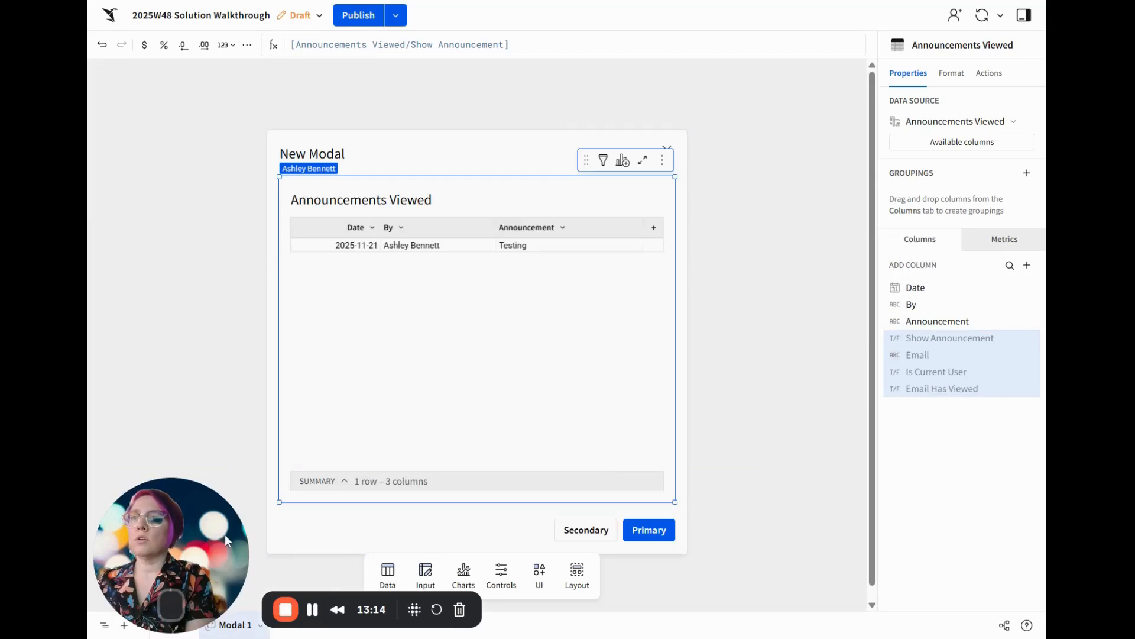
Rename the new modal's page to Modal - Announcements
drag(217, 531, 920, 519)
double_click(229, 627)
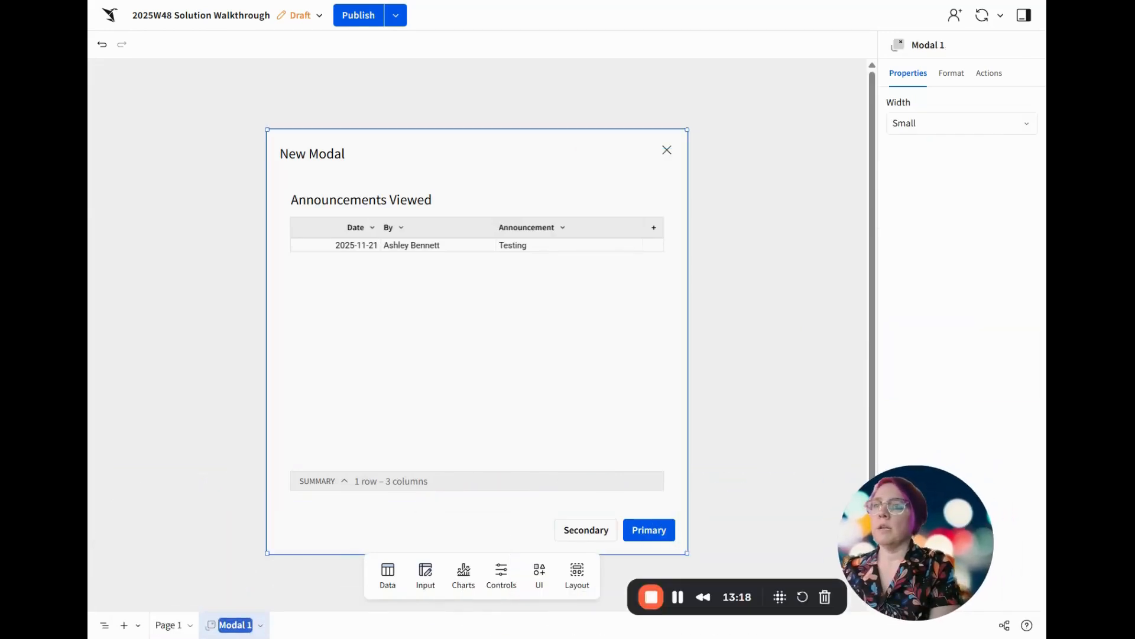
key(Right)
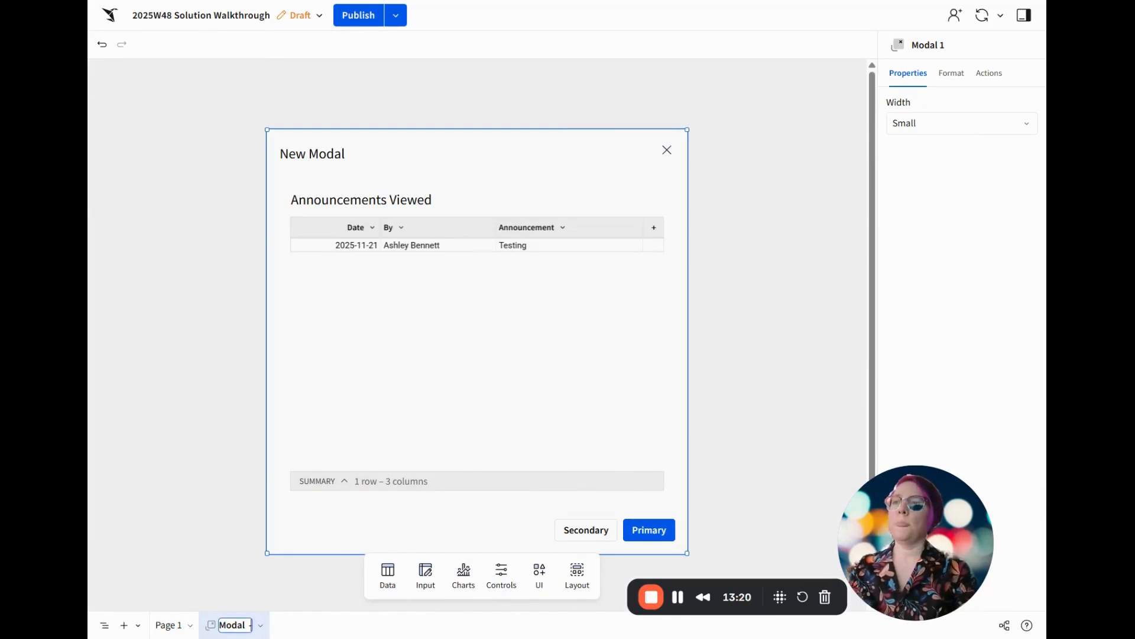
key(BackSpace)
text(- Announcements)
key(Return)
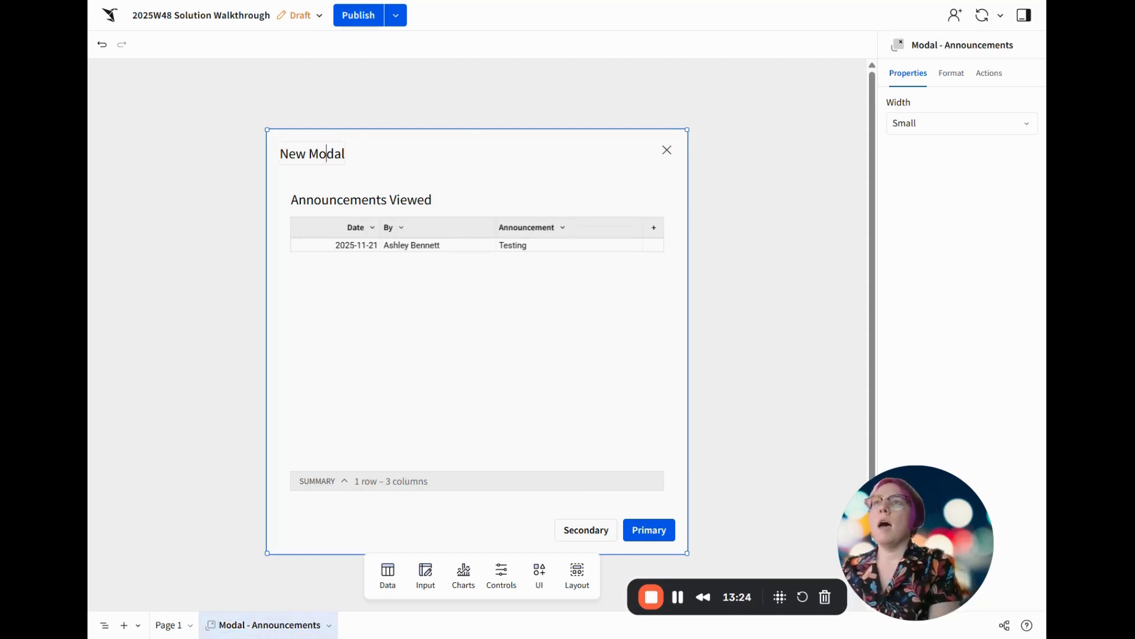
Change the modal's heading to Announcements
triple_click(340, 153)
text(Ann)
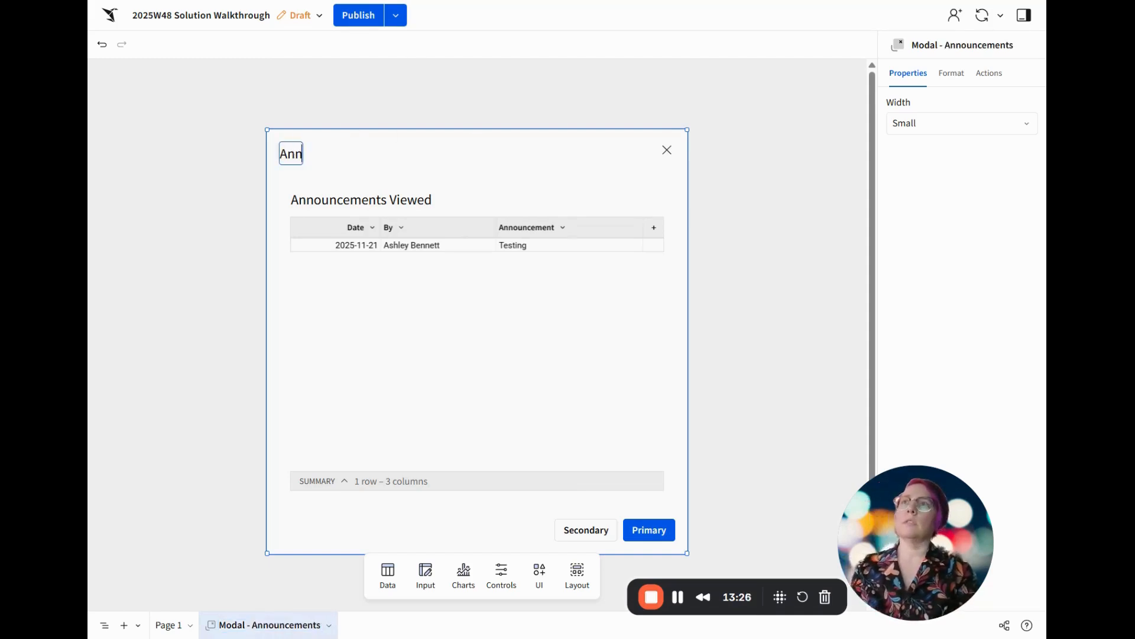
text(ouncements)
Hide the title of the table in the modal and rename the table to Announcements for Modal
click(375, 198)
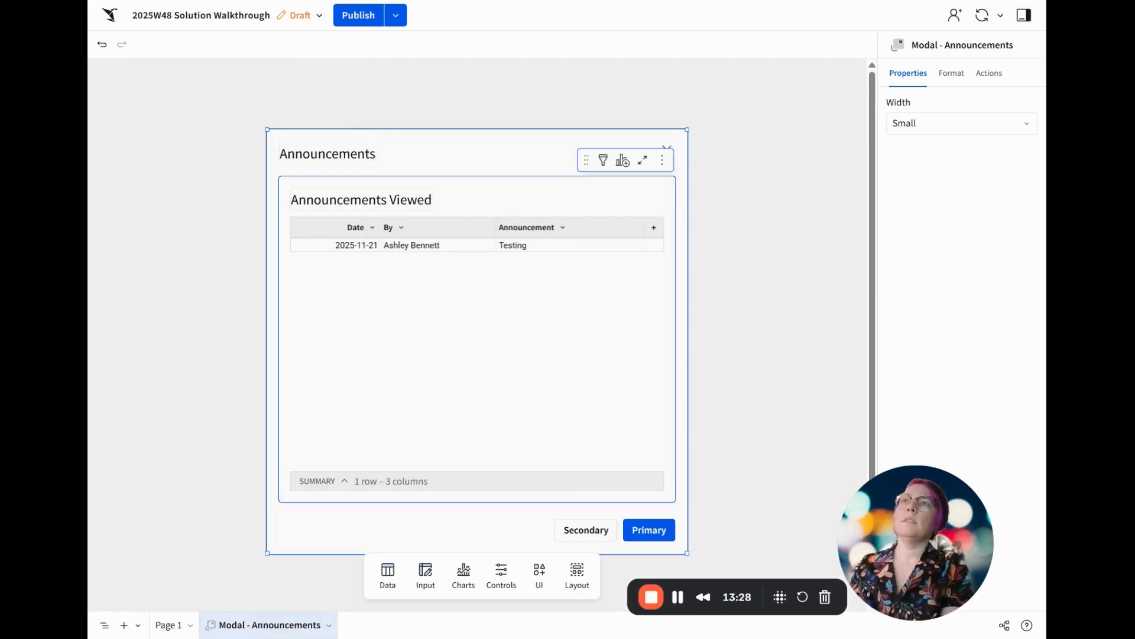
click(950, 73)
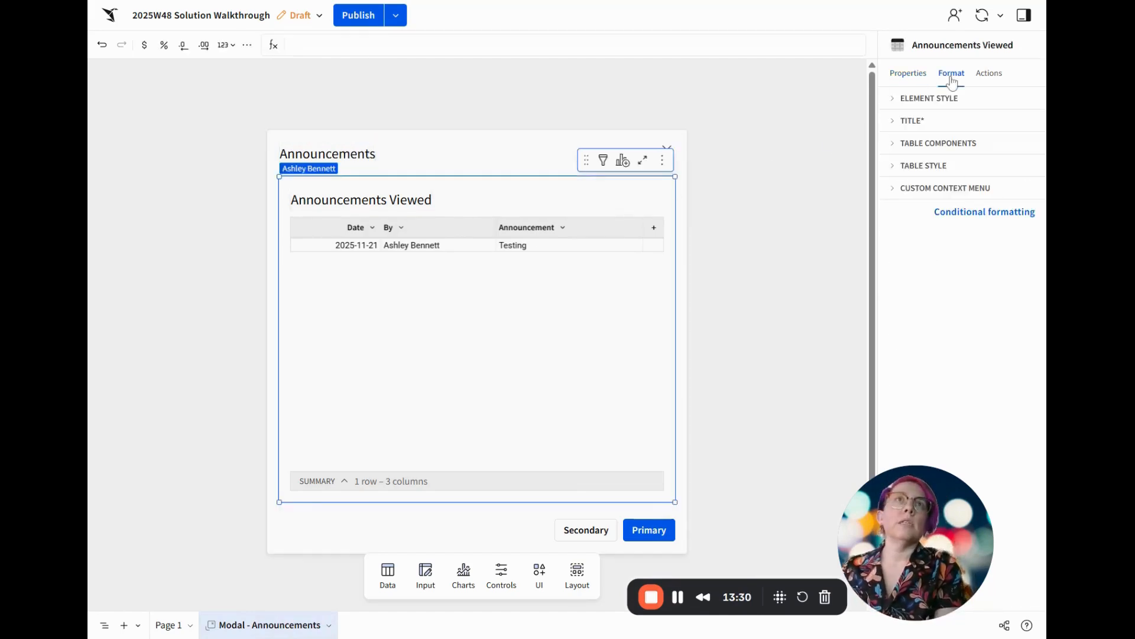
click(933, 123)
click(900, 144)
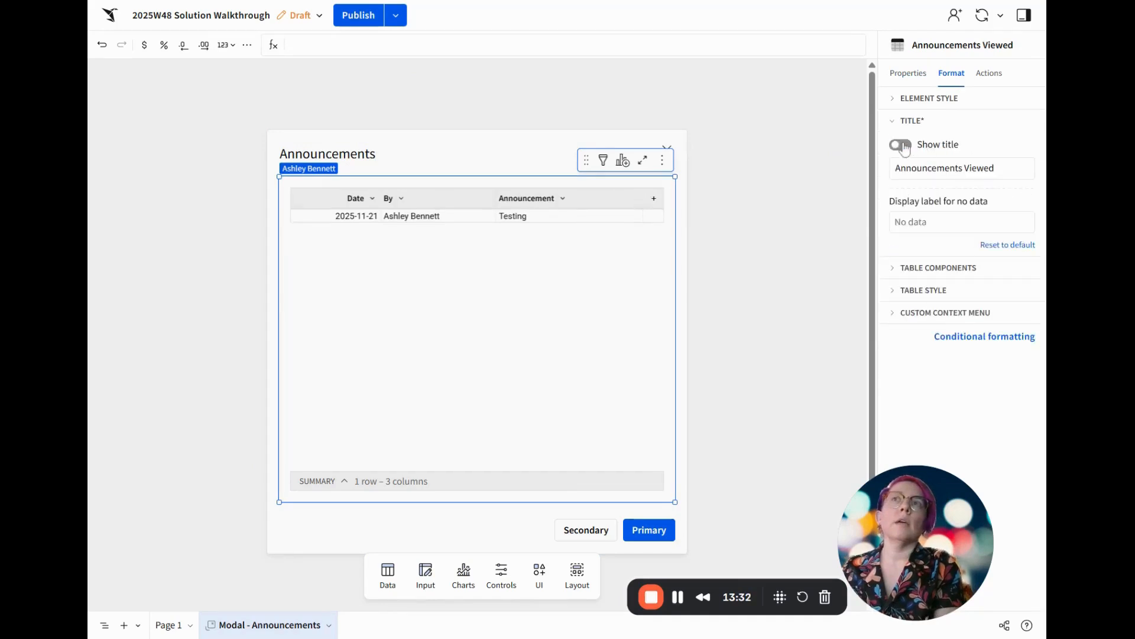
click(900, 145)
click(900, 144)
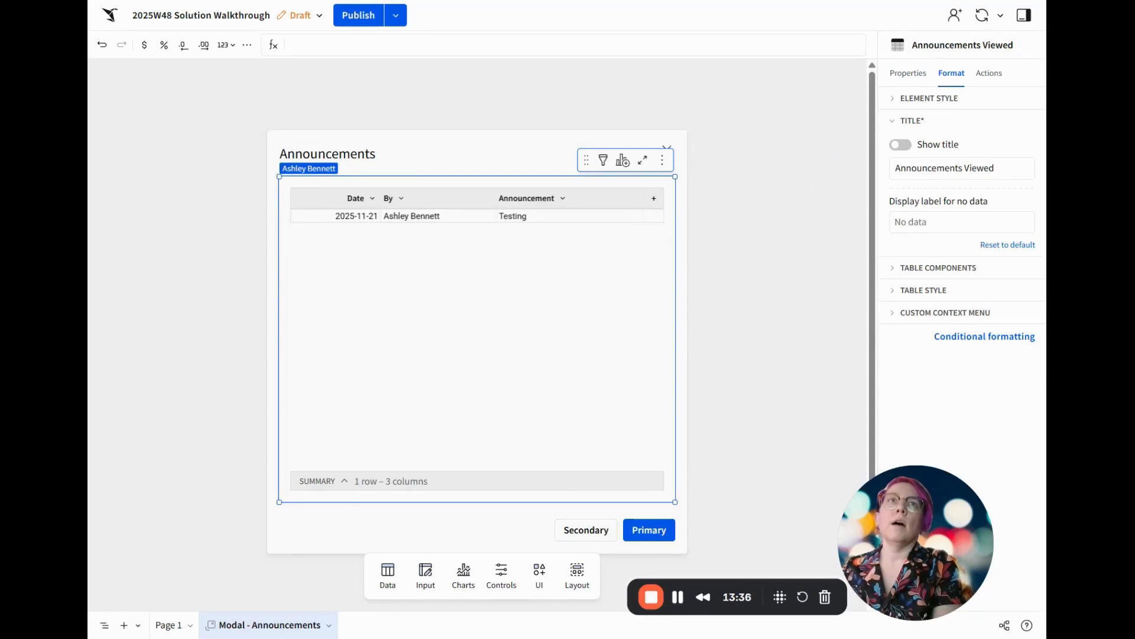
double_click(980, 168)
text(for Modal)
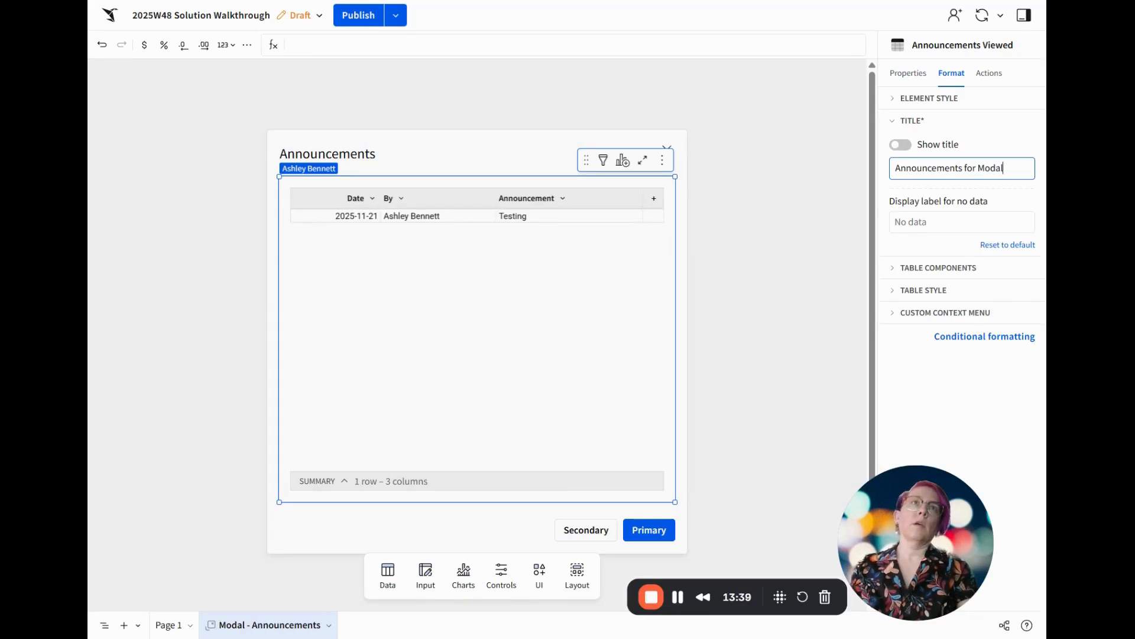
key(Return)
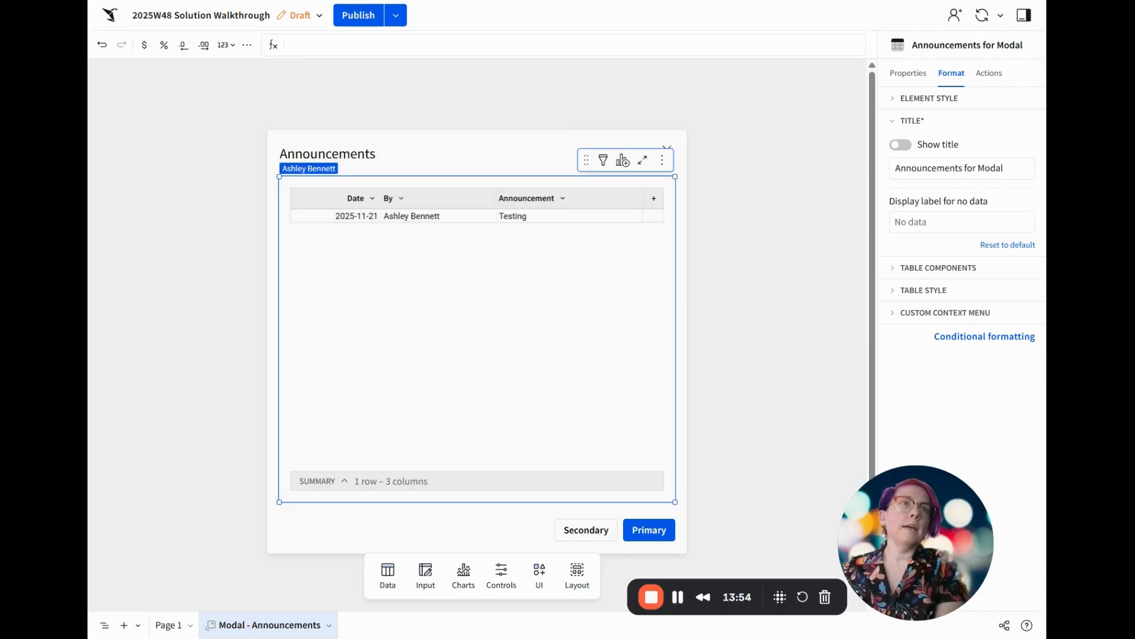
Add a single-color conditional formatting rule to the modal table and apply it to all columns
click(984, 337)
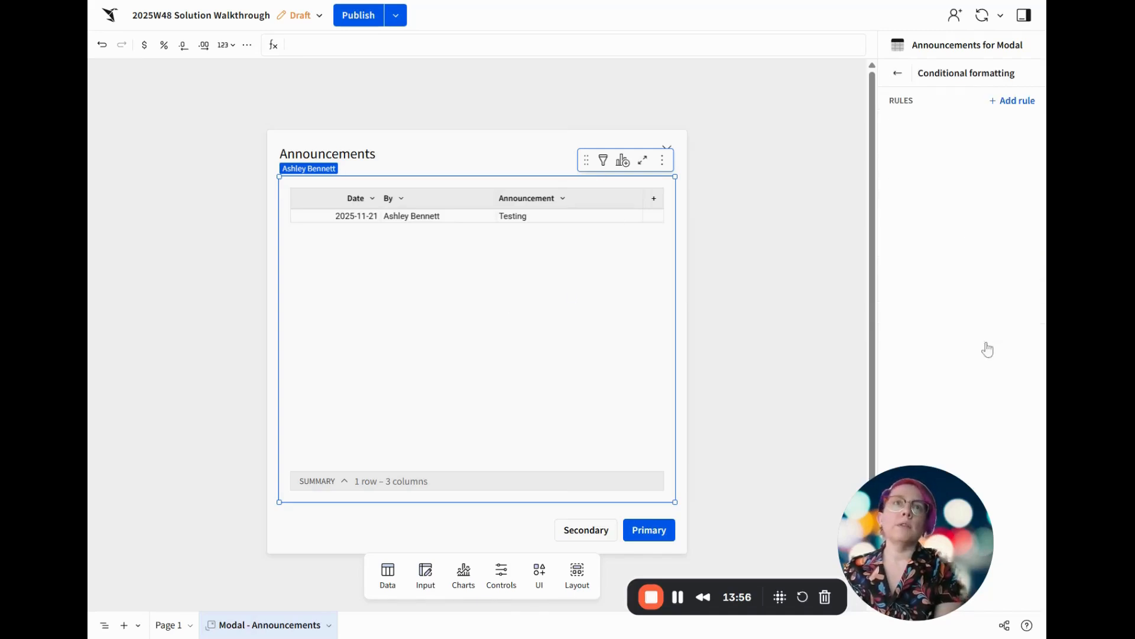
click(1011, 101)
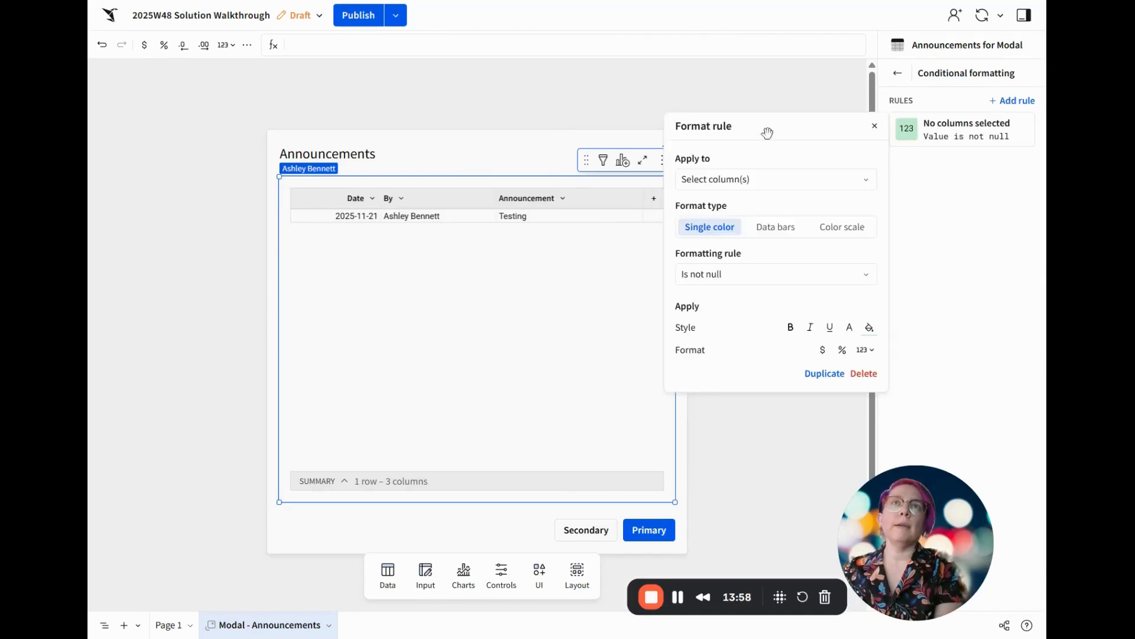
click(753, 180)
click(749, 208)
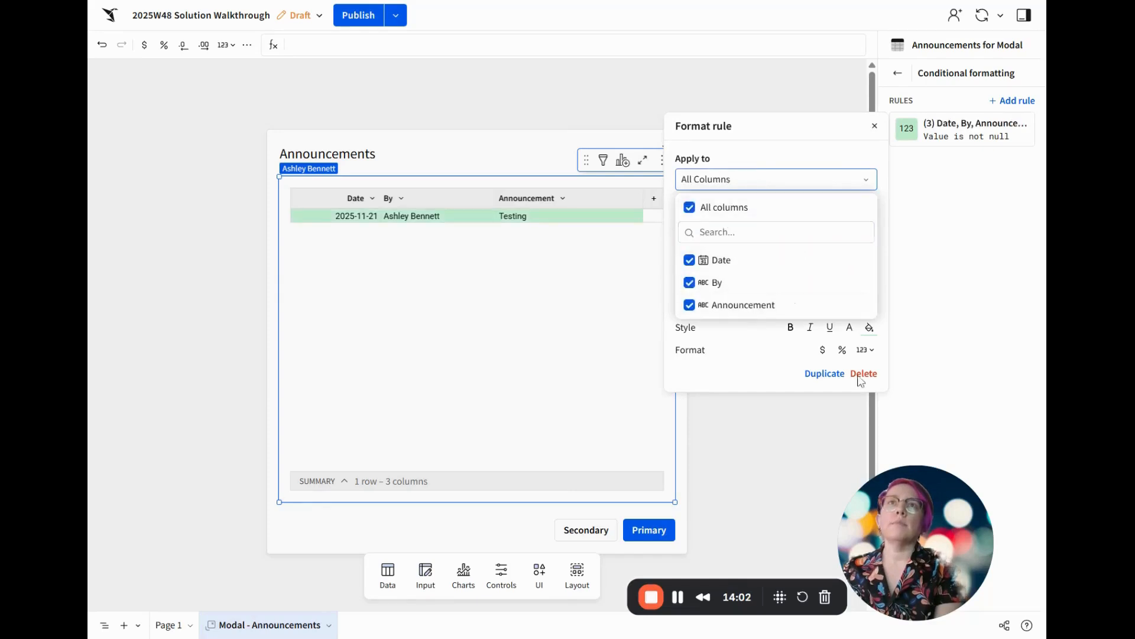
click(753, 382)
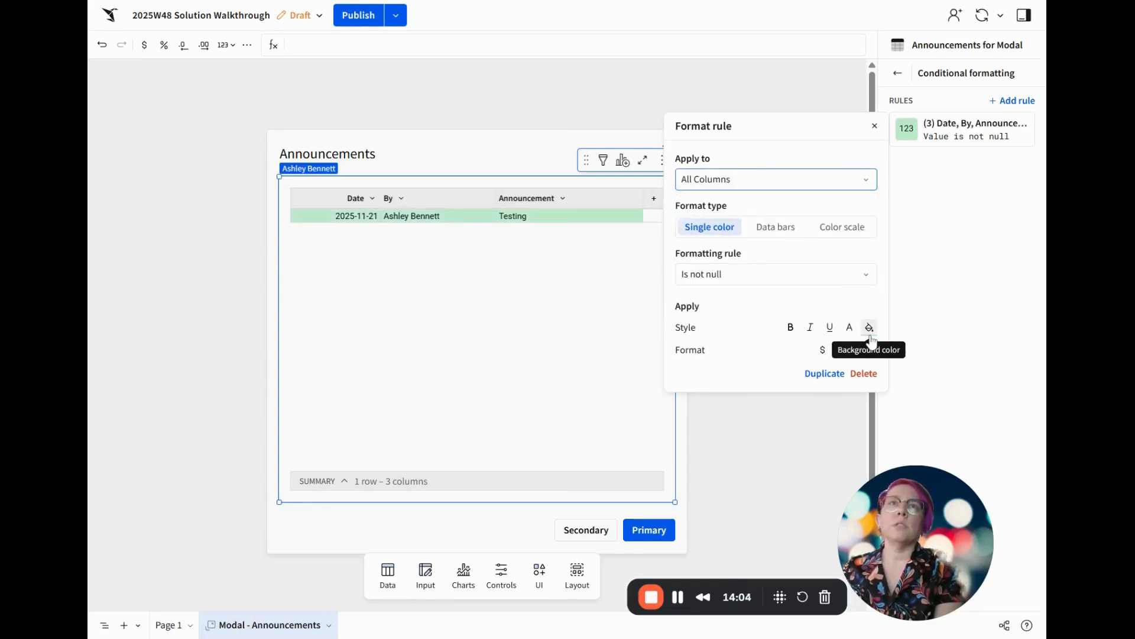
Base the formatting rule on the custom formula Coalesce([Email Has Viewed], False) = False
click(793, 277)
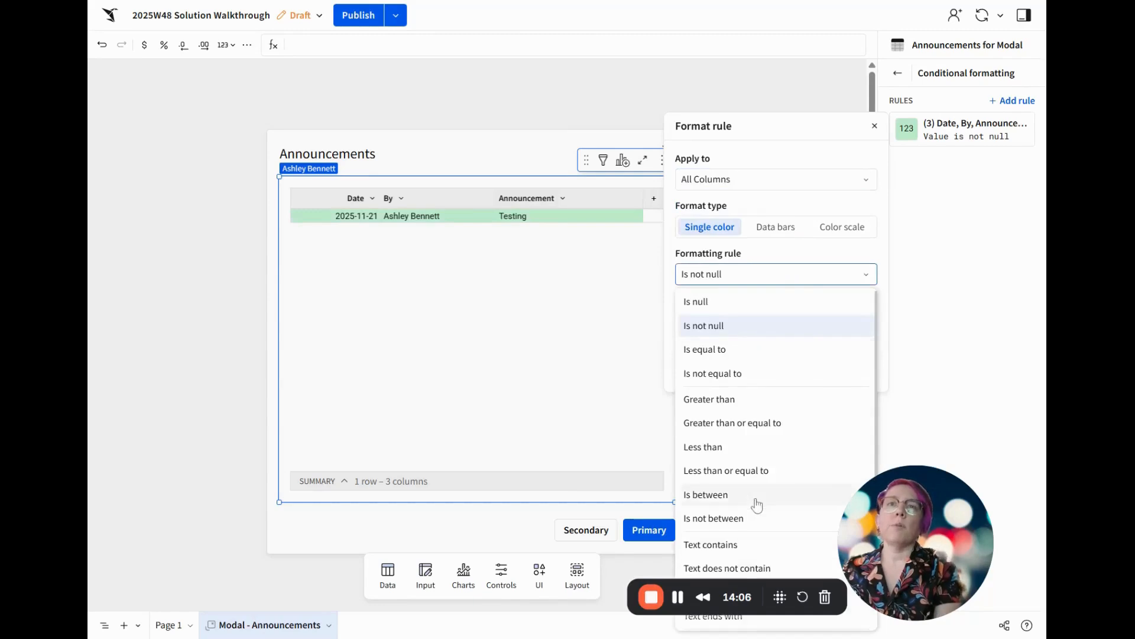
scroll(751, 547, down, 1)
click(743, 618)
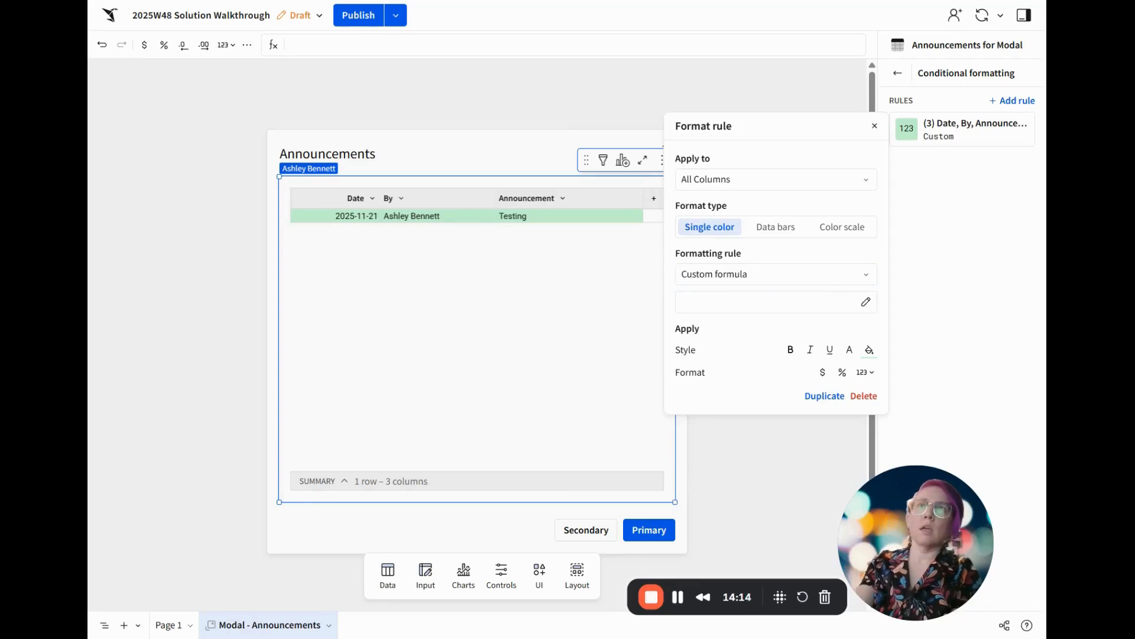
click(709, 305)
click(727, 273)
scroll(732, 445, down, 1)
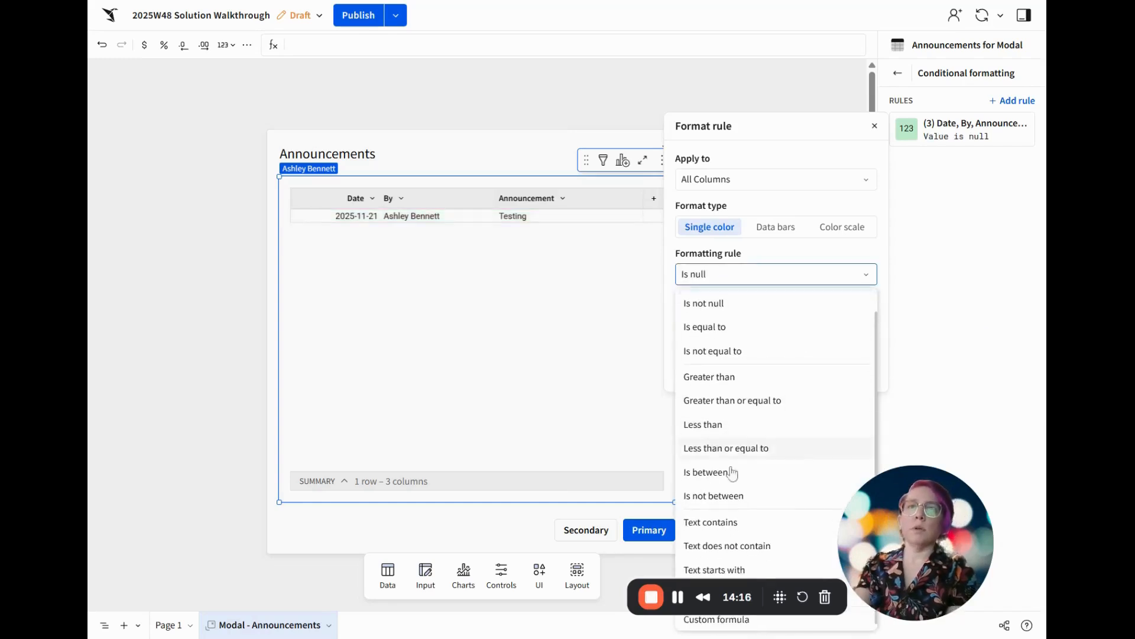
click(746, 626)
click(773, 307)
text(Coalesce([Email Has Viewed], False) = False)
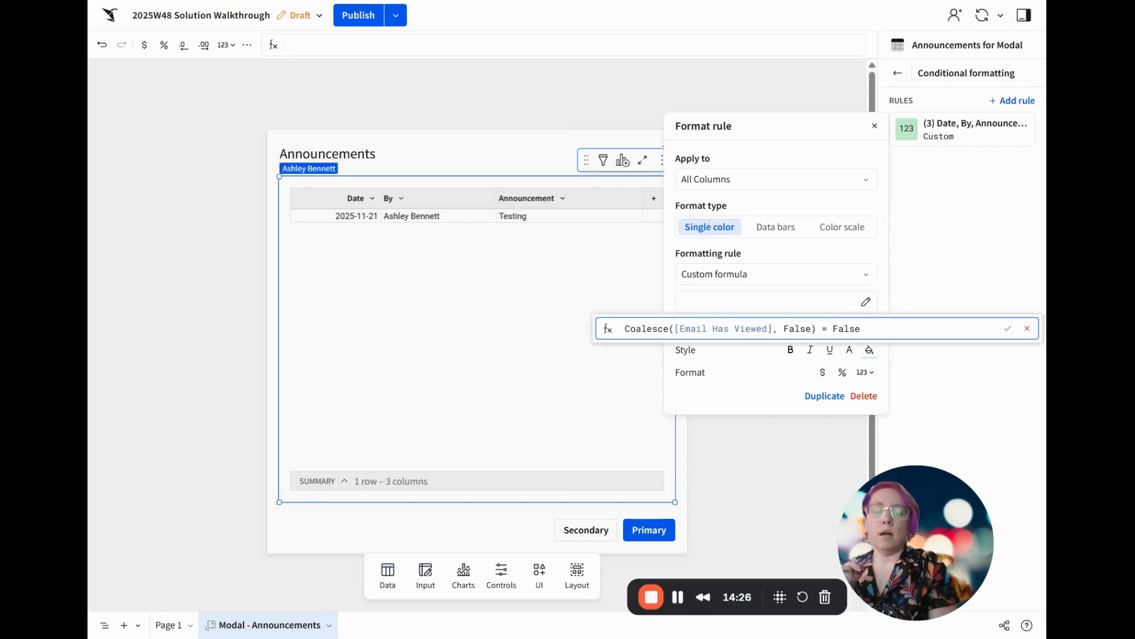
key(Return)
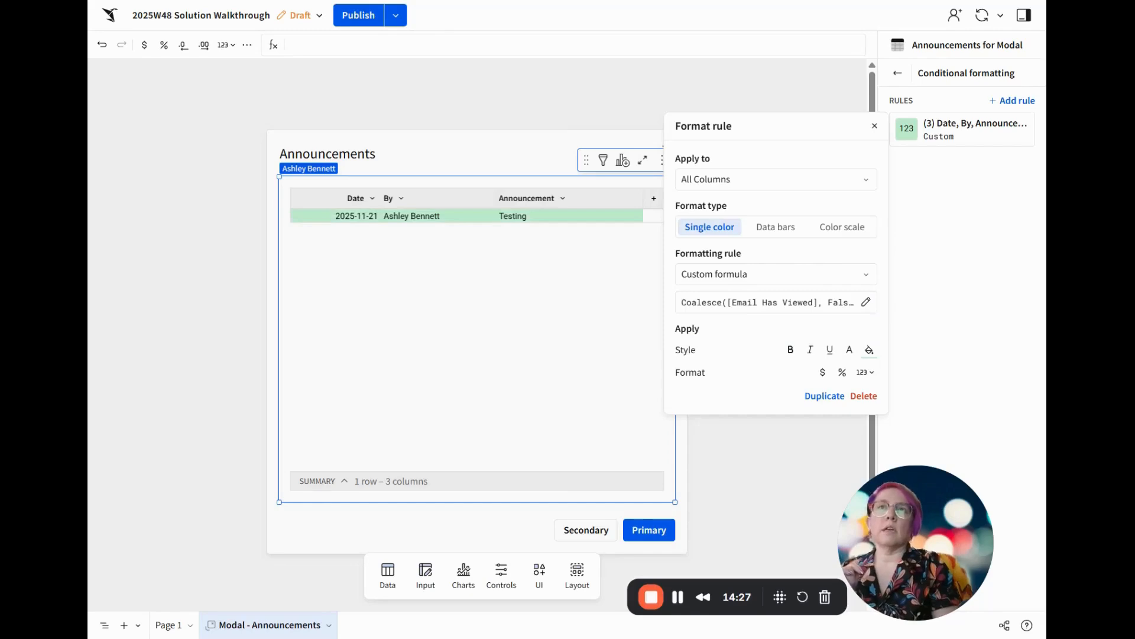
Give the conditional formatting rule a light orange background (#FFBF7C) and bold text
click(869, 350)
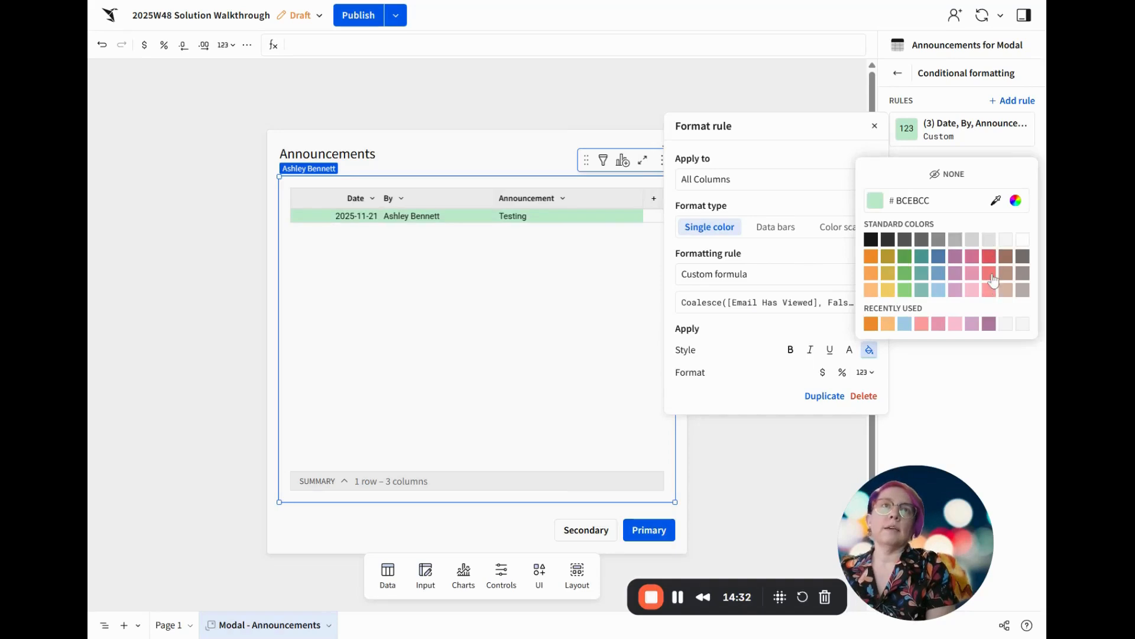
click(871, 289)
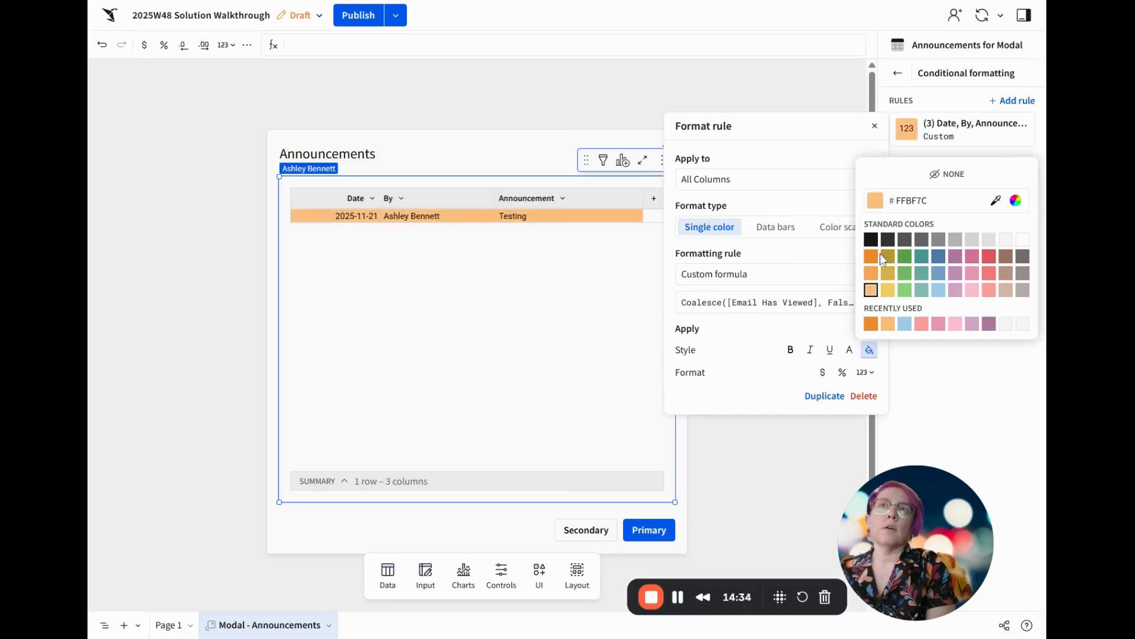
click(980, 387)
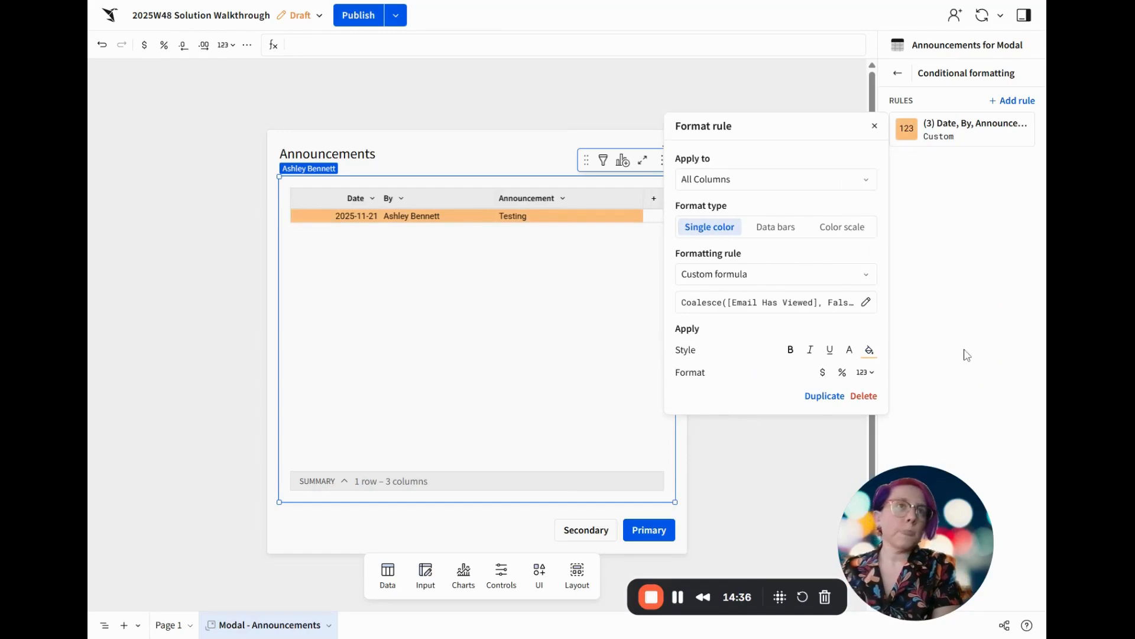
click(970, 355)
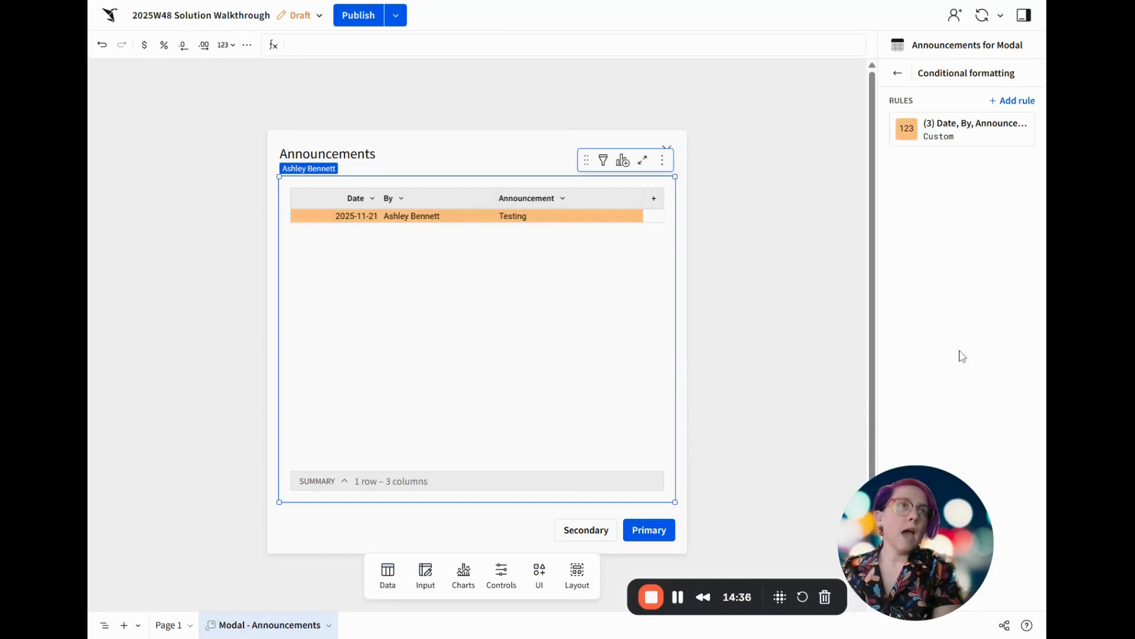
click(940, 133)
click(794, 351)
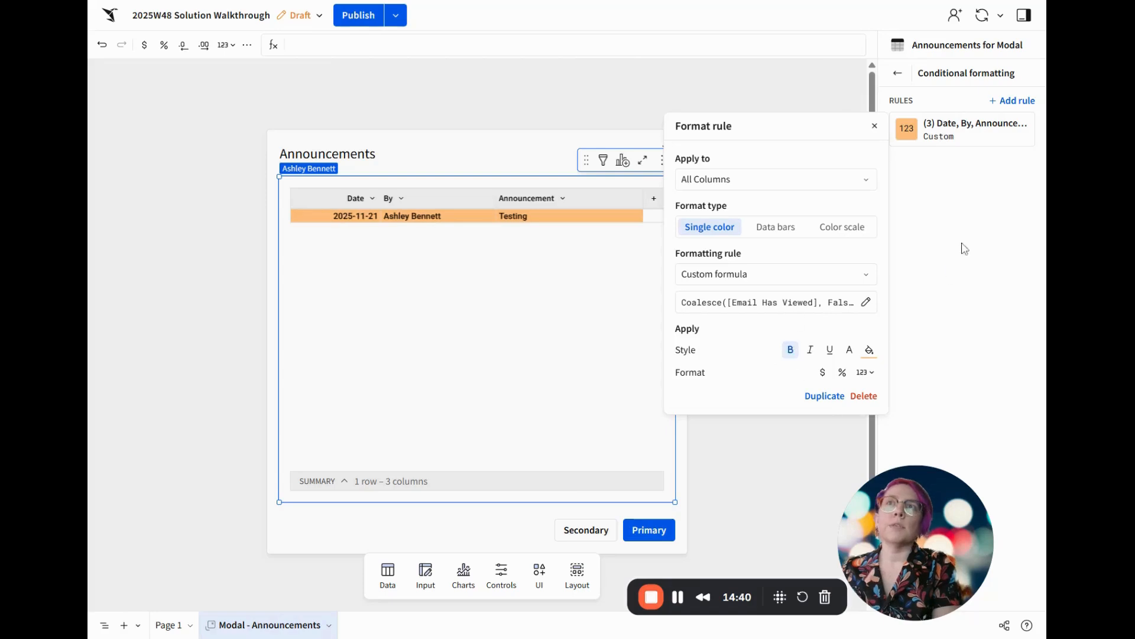
click(511, 329)
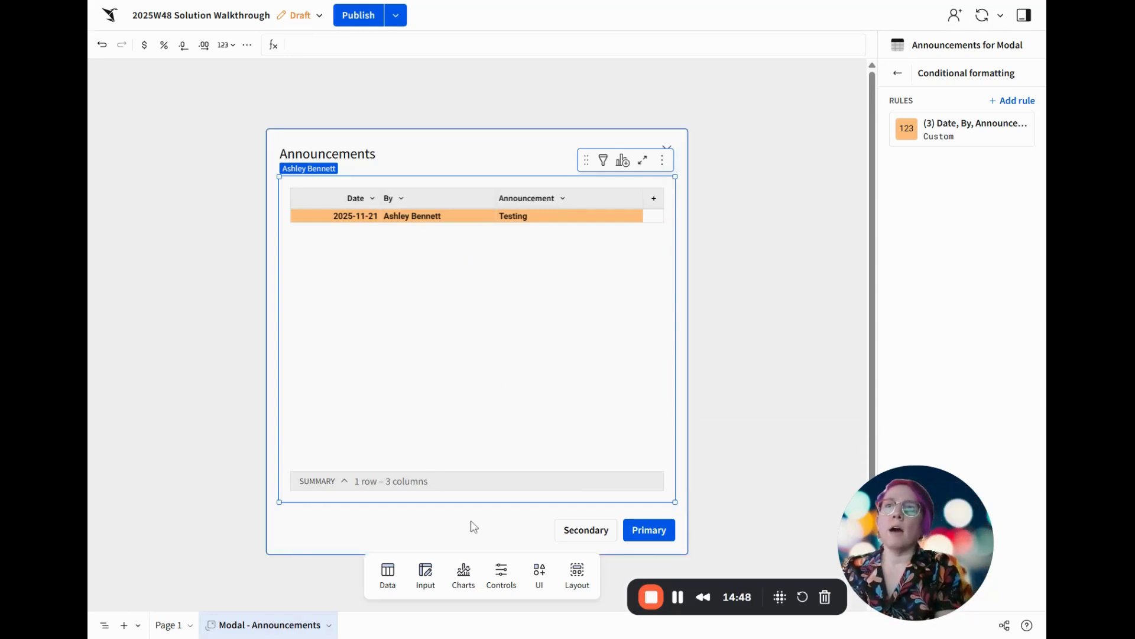
Hide the Announcements modal's secondary footer button and label its primary button Make Announcement
click(897, 72)
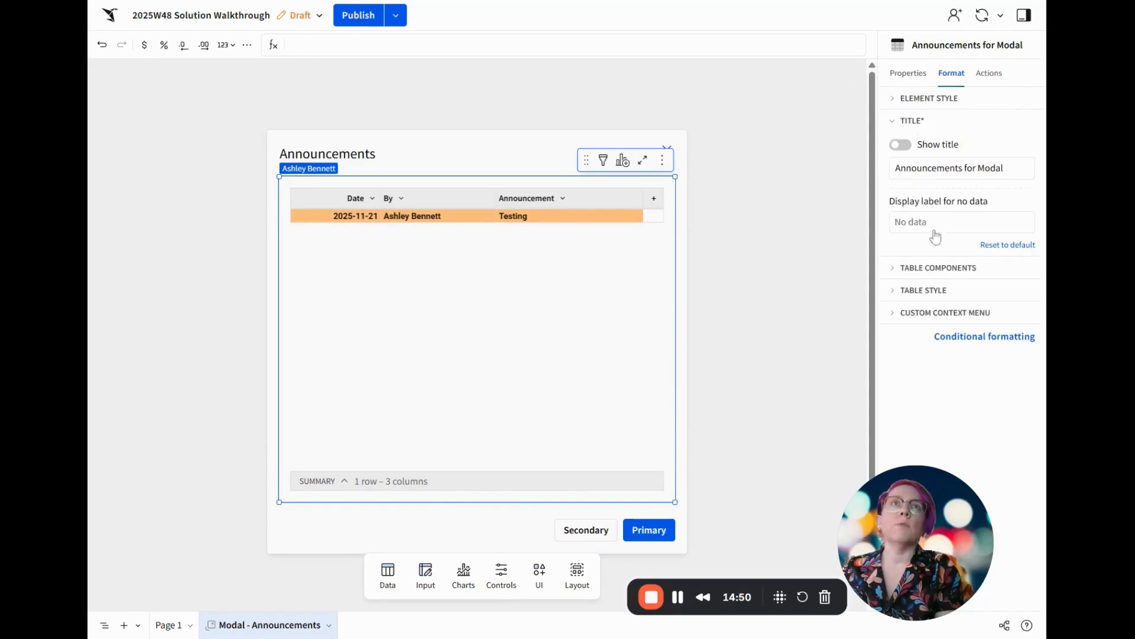
click(491, 526)
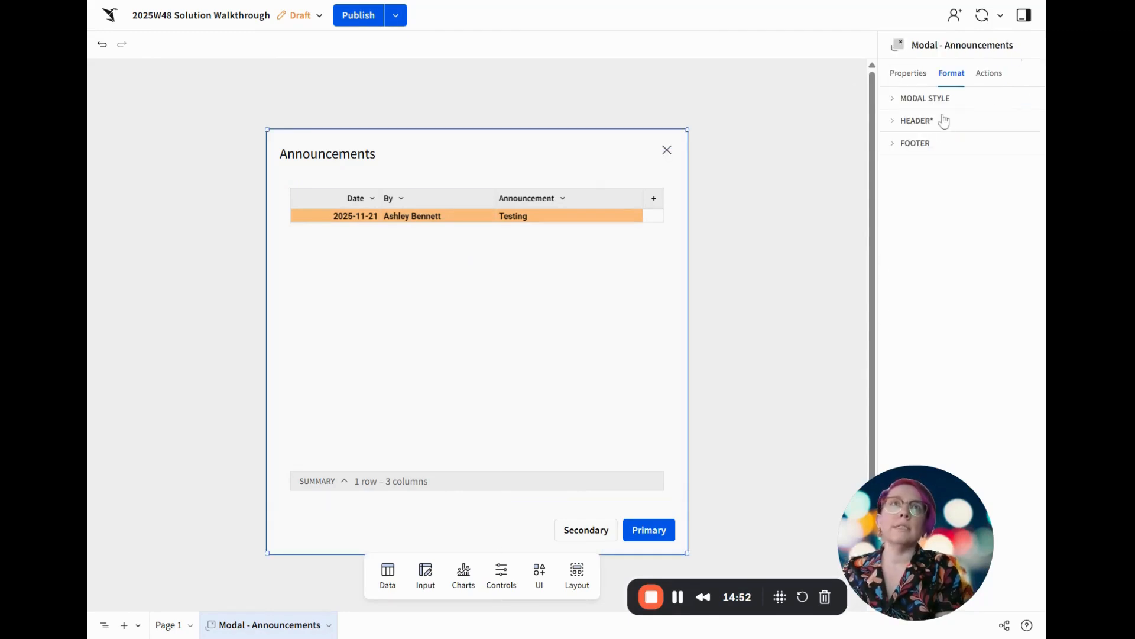
click(928, 144)
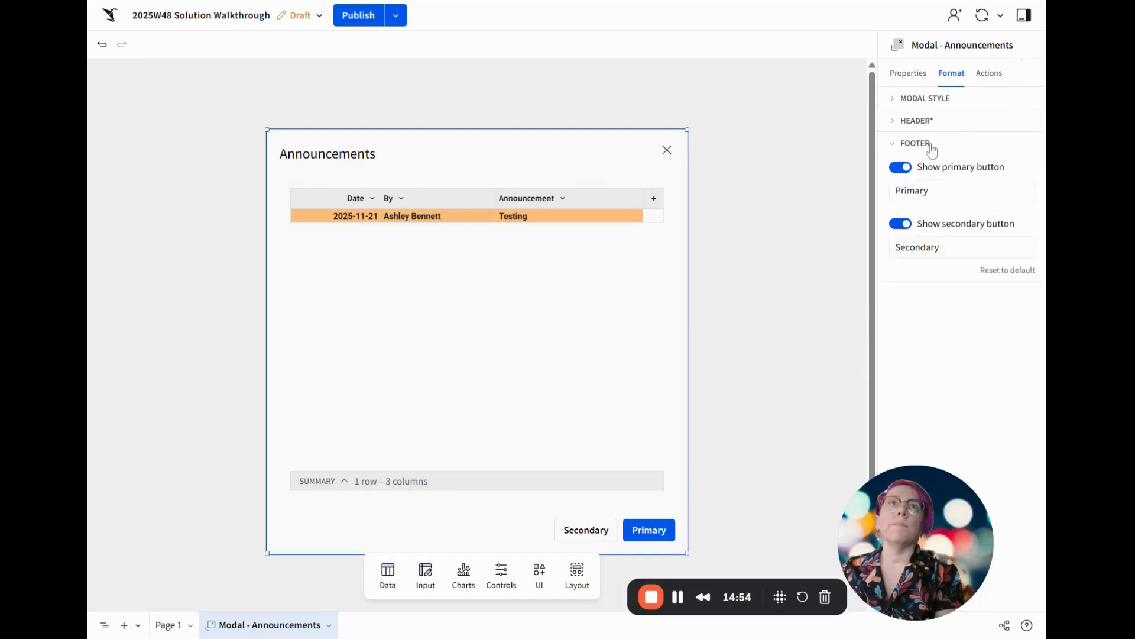
click(900, 223)
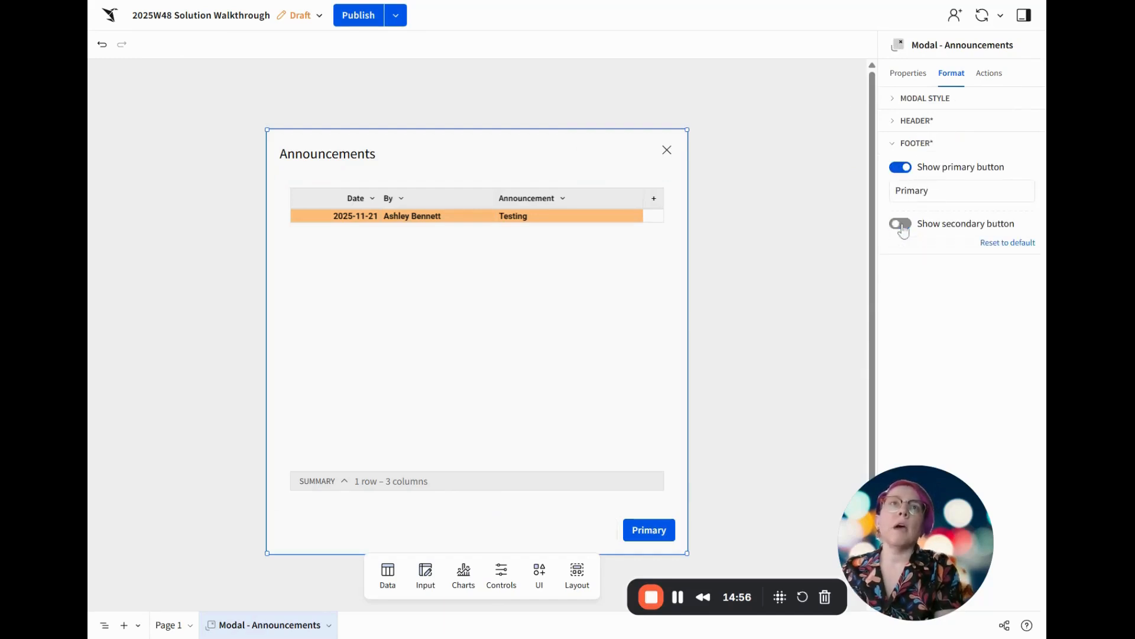
click(946, 192)
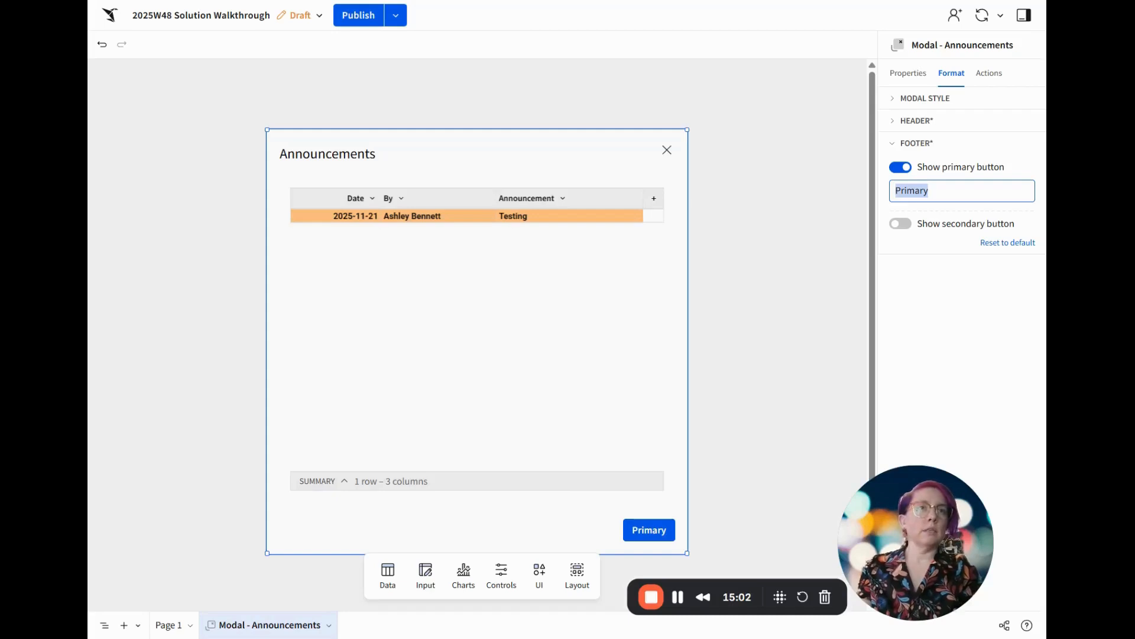
text(Make A)
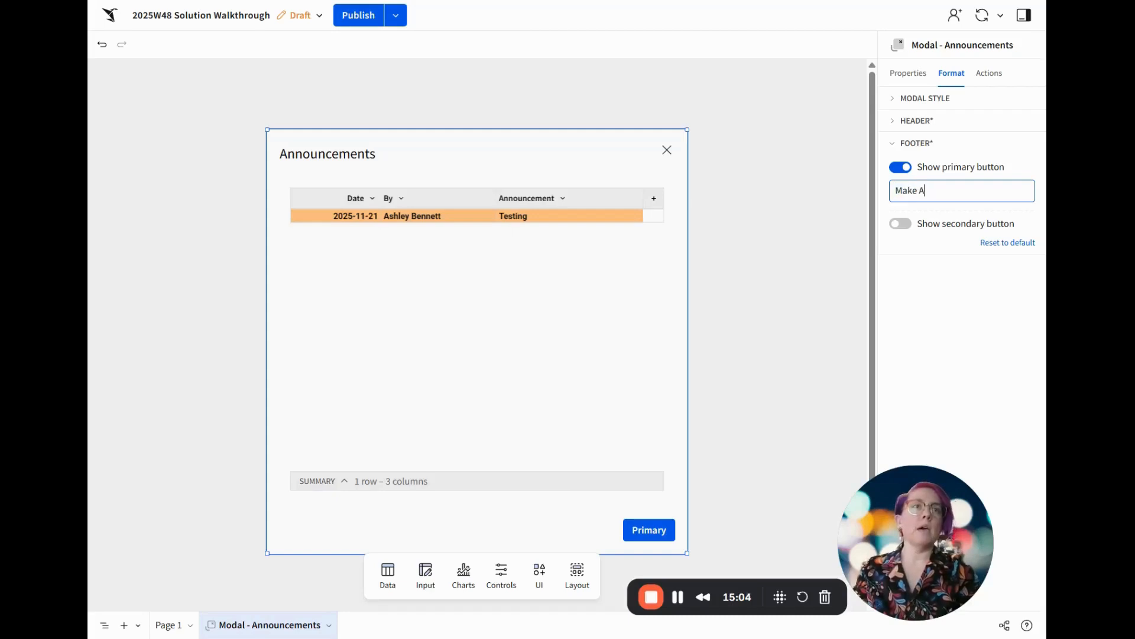
text(nnouncement)
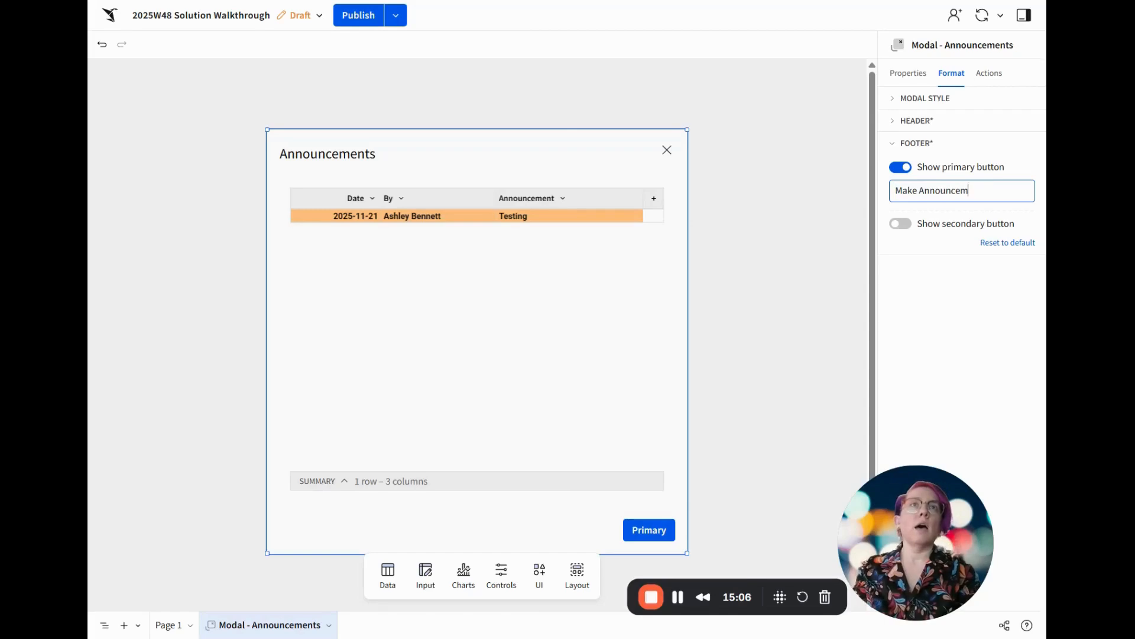
key(Return)
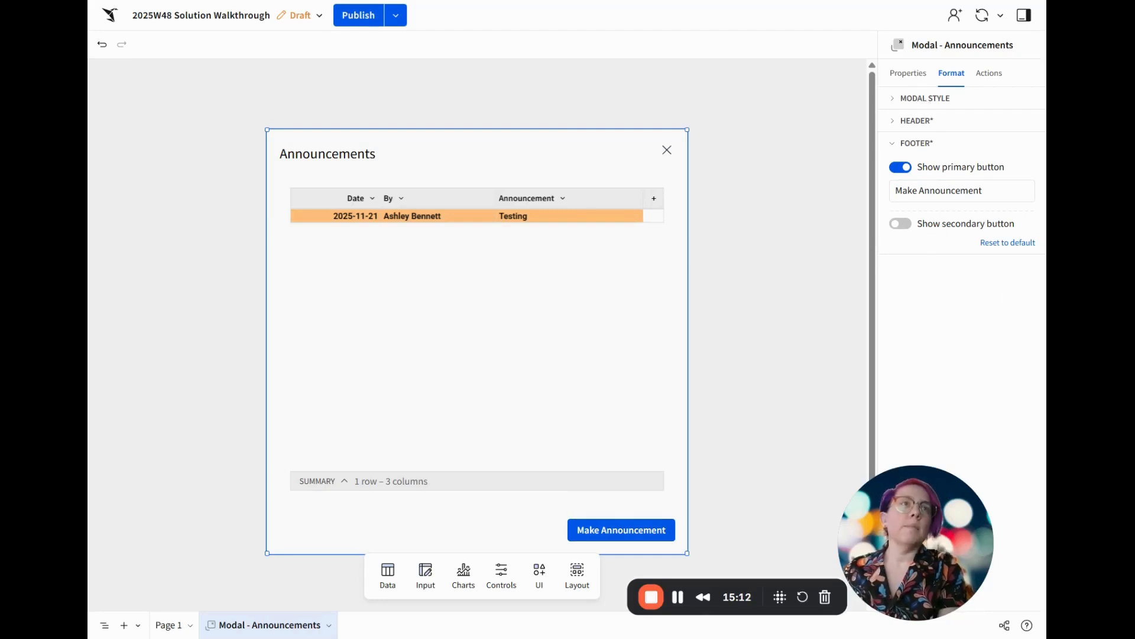
Add another modal and place a text input control under its heading, stretched across the modal's full width
click(137, 625)
click(162, 599)
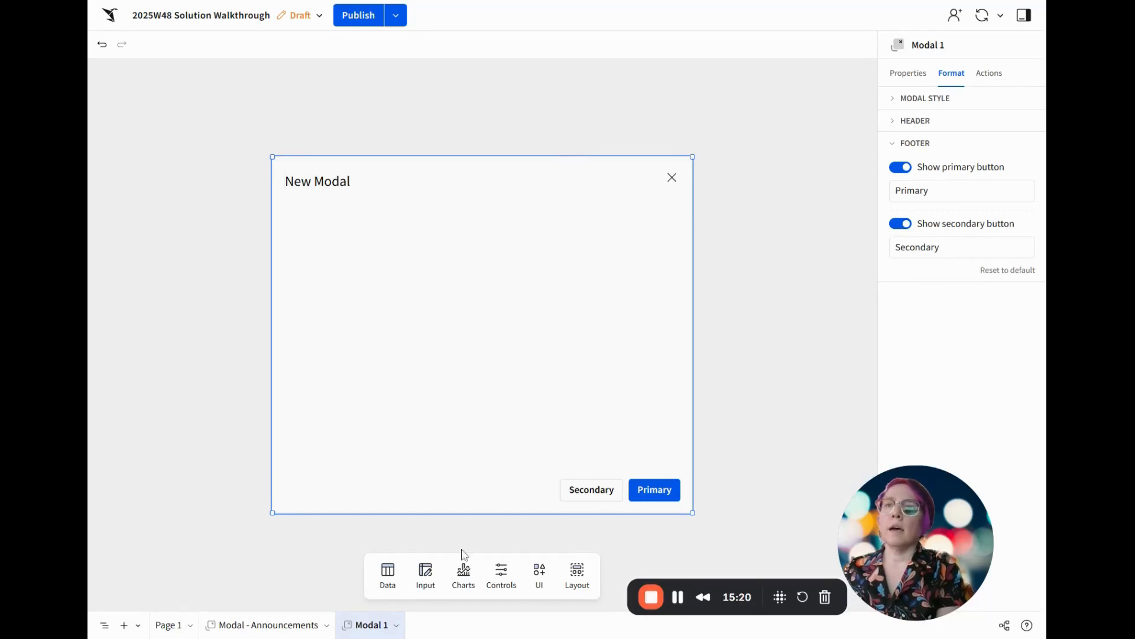
click(537, 571)
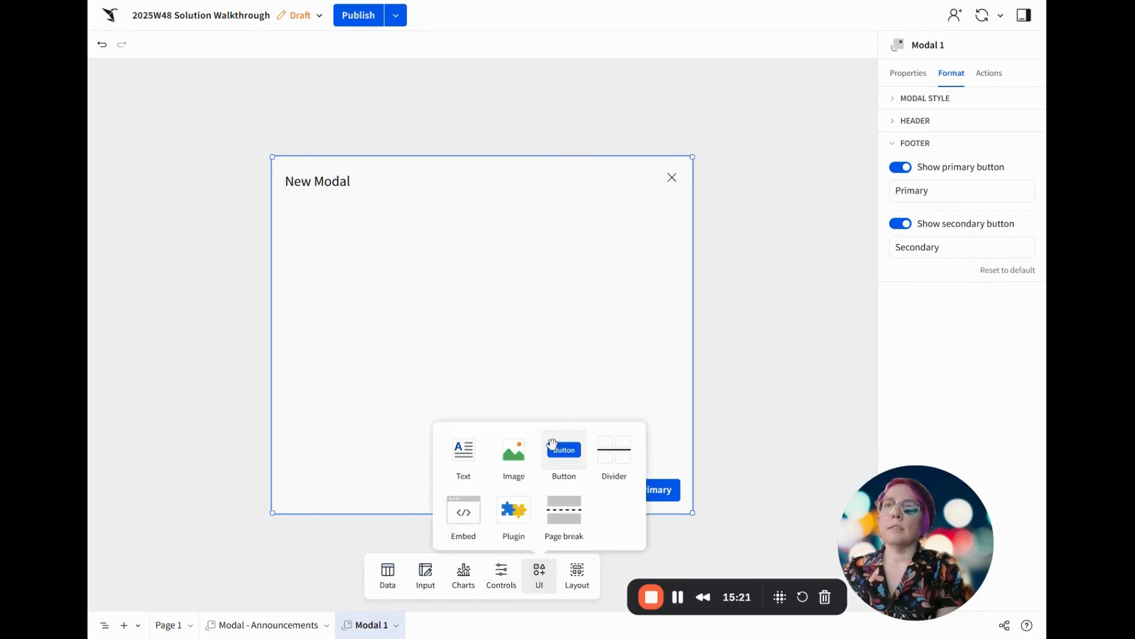
click(513, 569)
drag(476, 319, 299, 210)
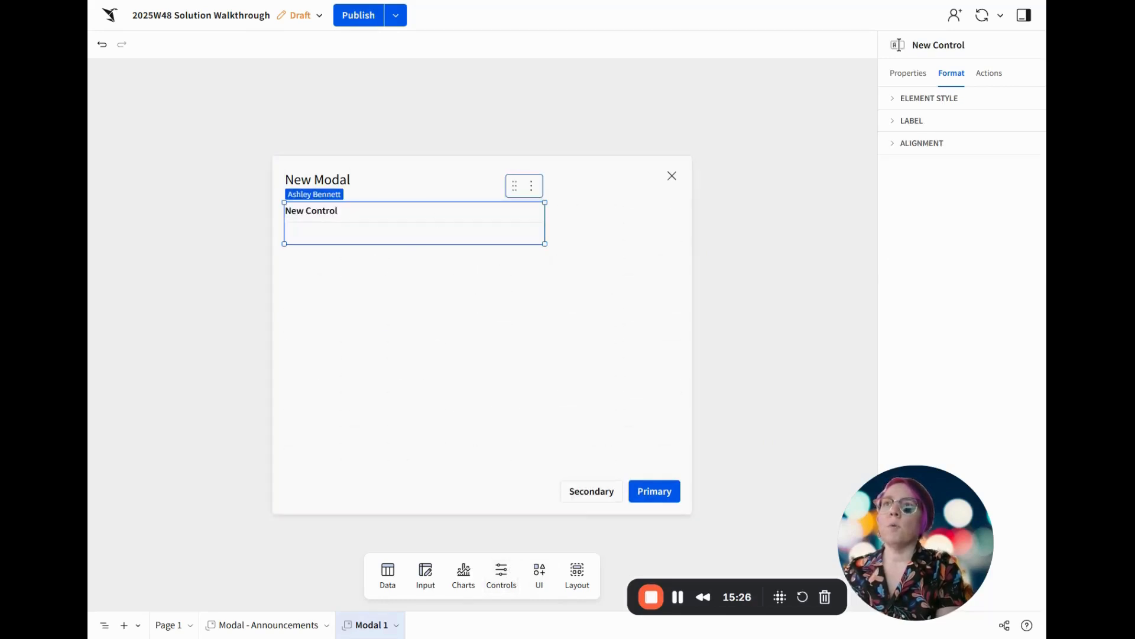
drag(543, 224, 699, 228)
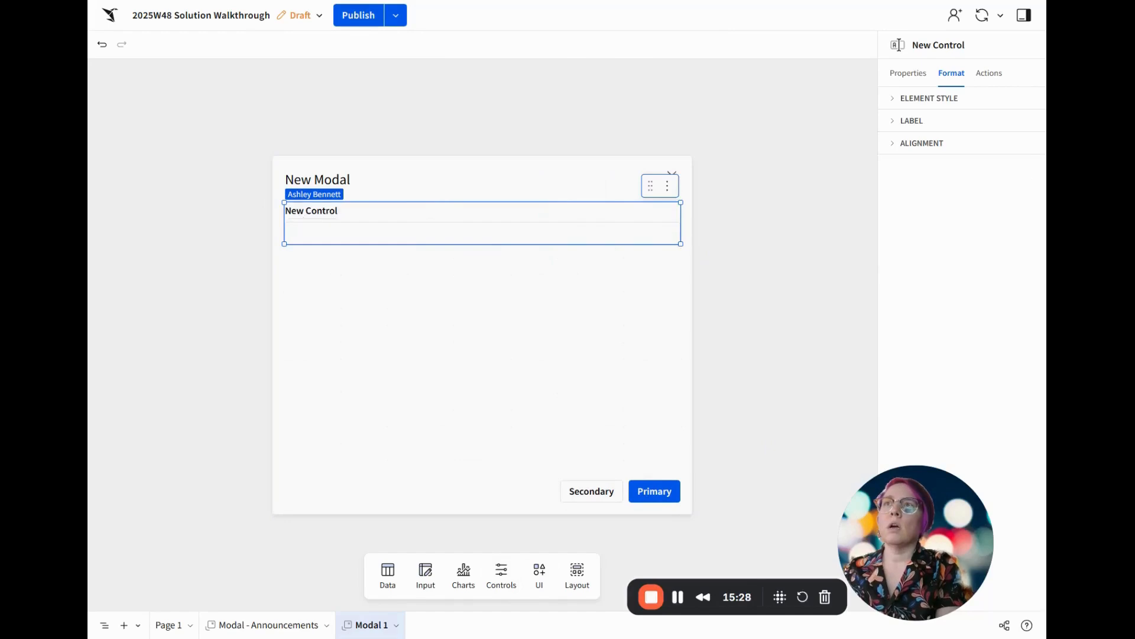
Set the text input's control ID to new-Announcement
click(908, 72)
drag(947, 277, 894, 276)
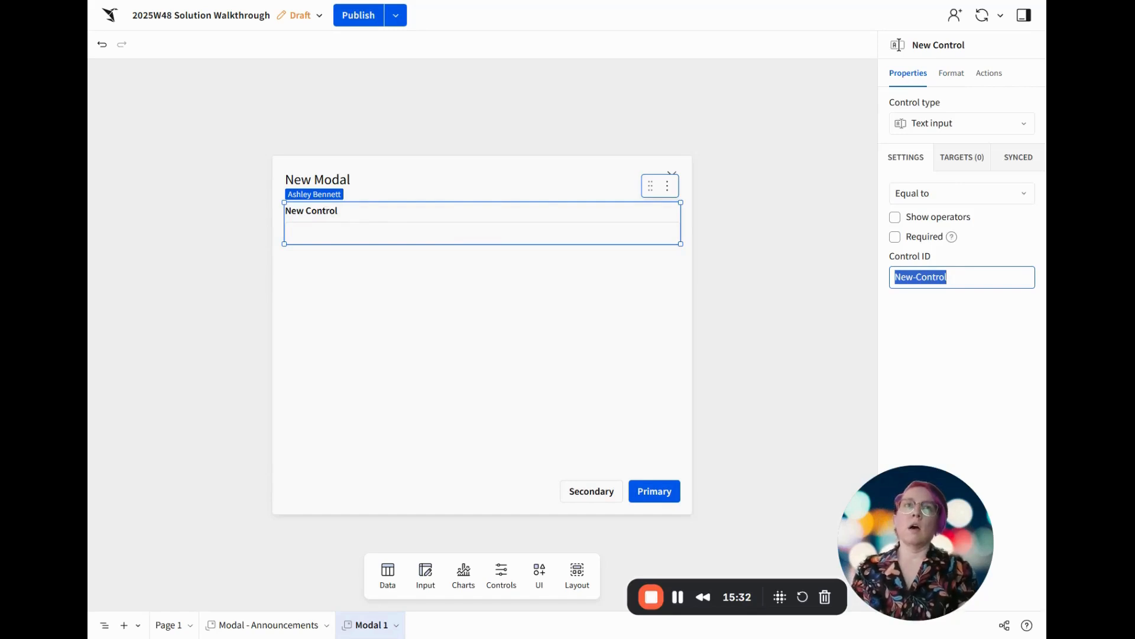
text(new-)
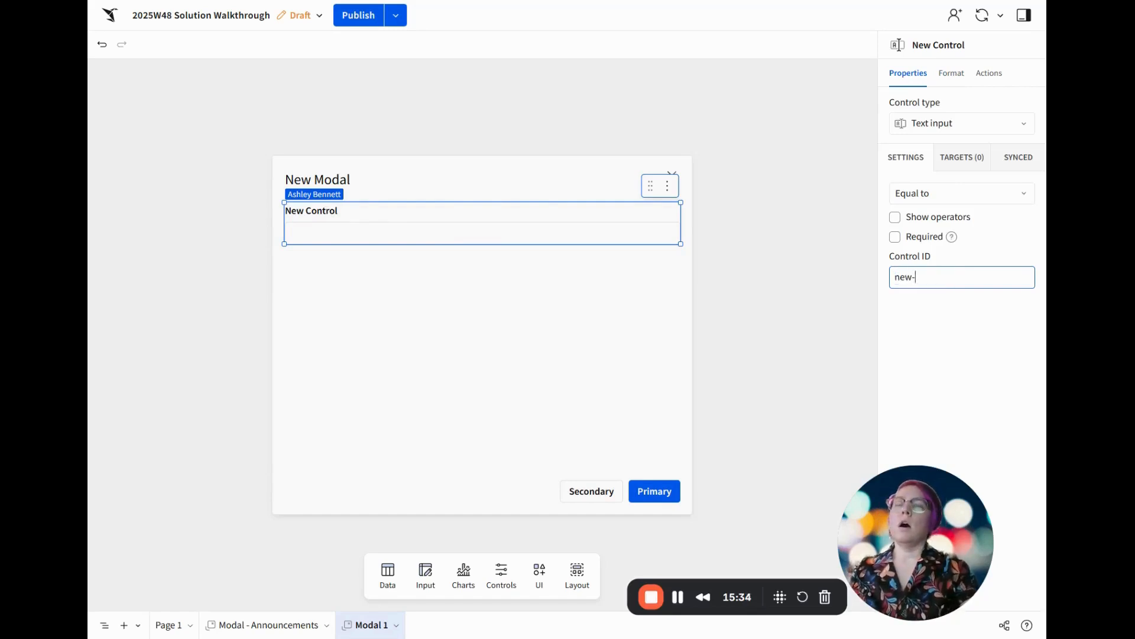
text(Announcement)
key(Return)
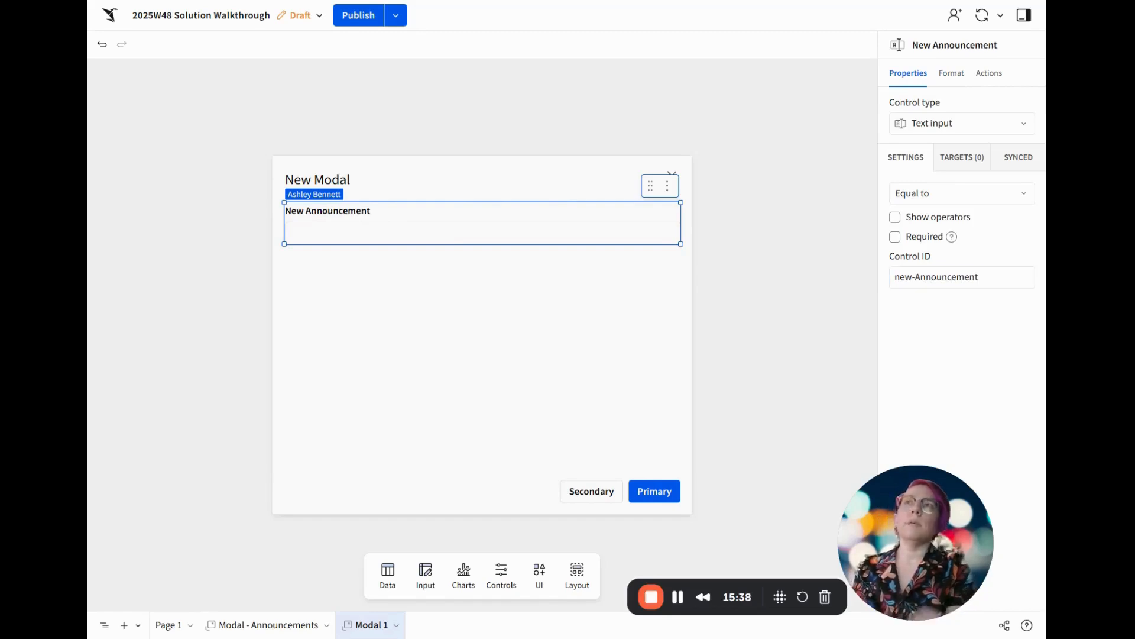
Shorten the text input's label to Announcement
click(305, 211)
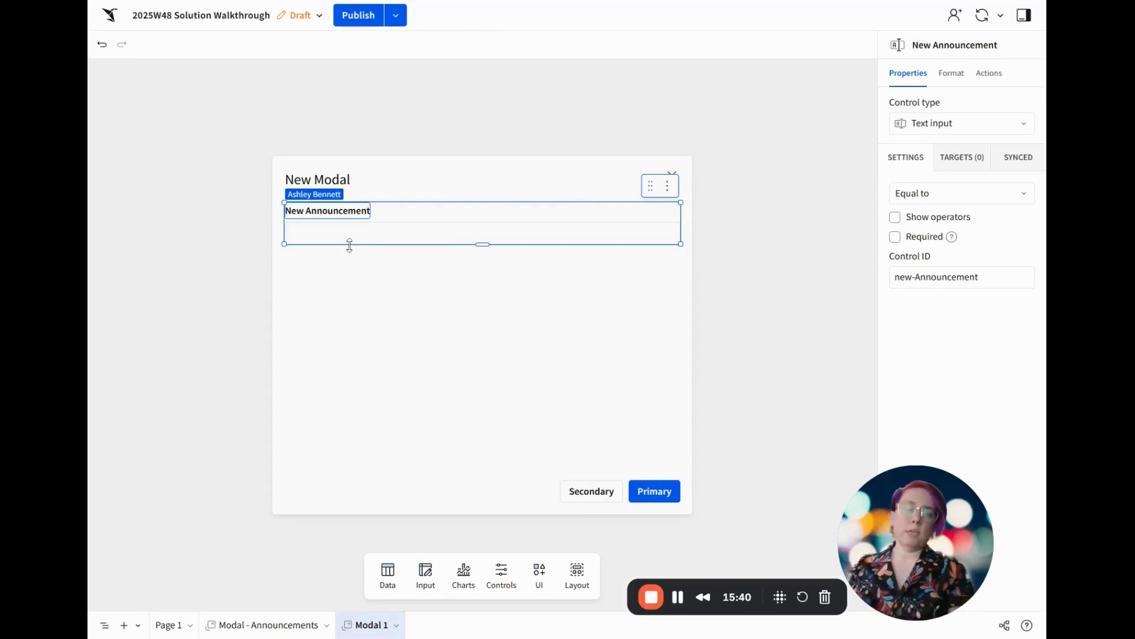
key(shift+Home)
key(BackSpace)
key(Return)
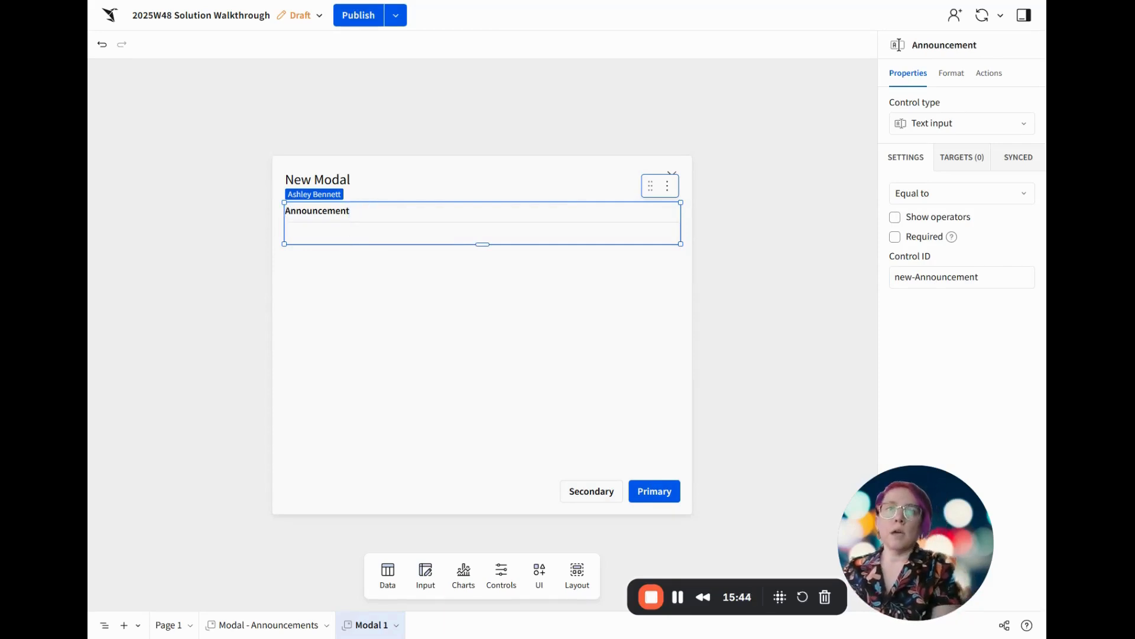
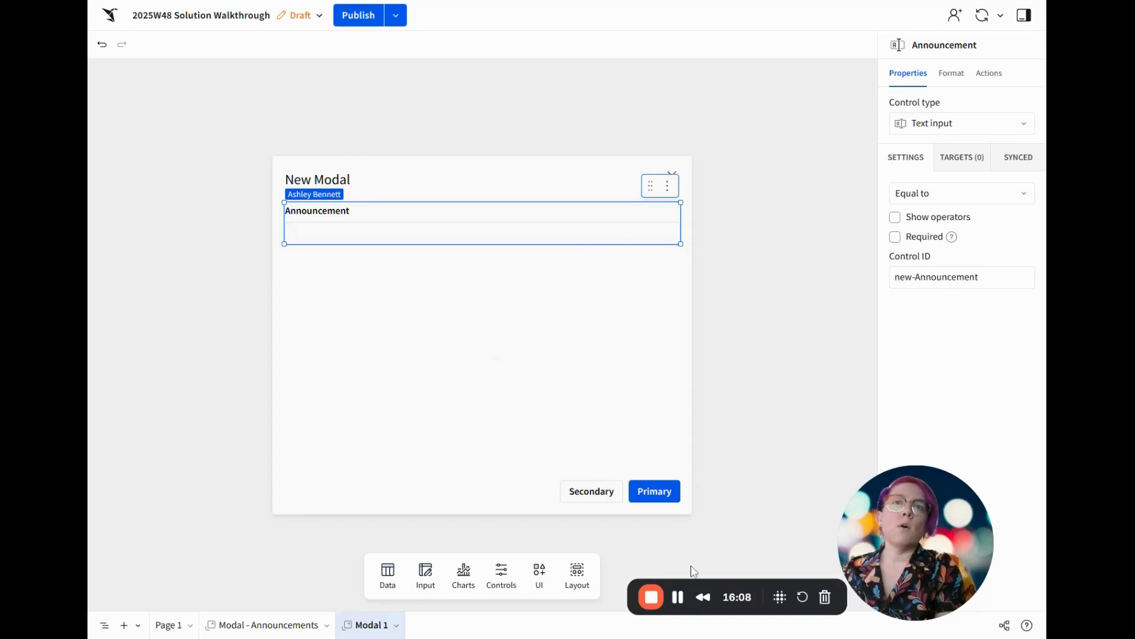
Add a date control beneath the Announcement input in the new modal and label it When to Release
click(512, 580)
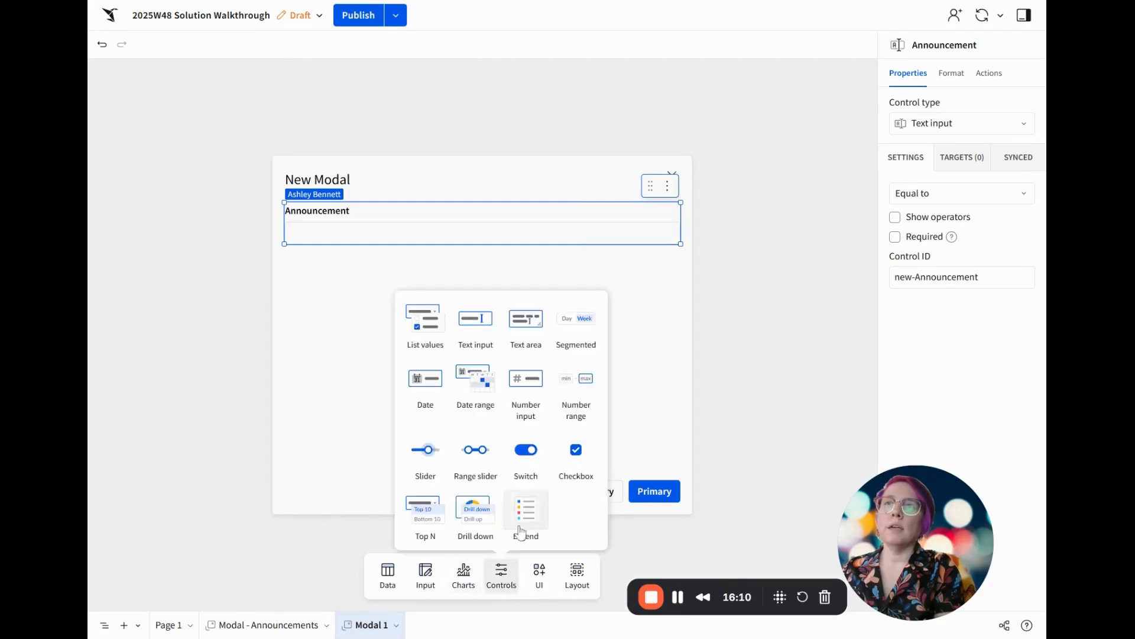
drag(415, 379, 473, 254)
triple_click(323, 263)
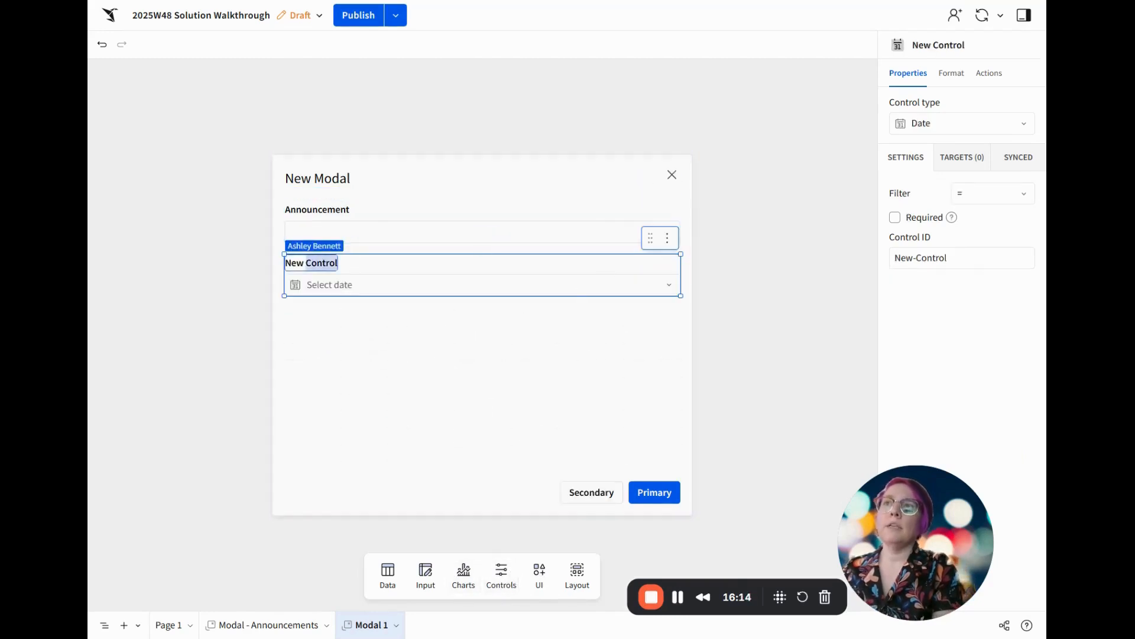
text(When)
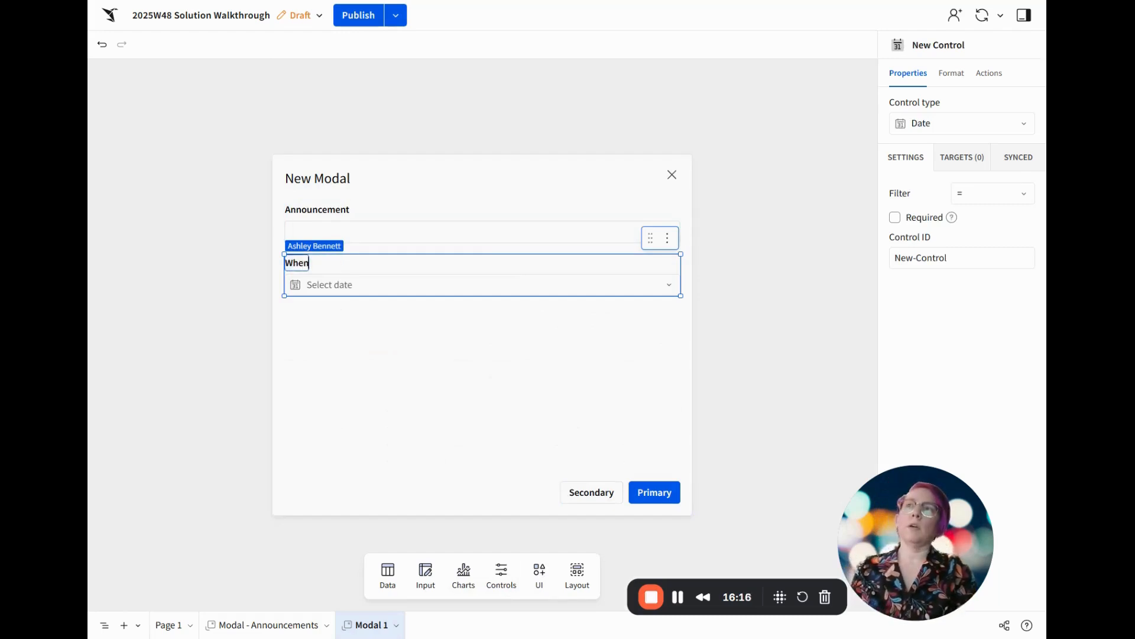
text( to Release)
key(BackSpace)
key(BackSpace)
key(BackSpace)
text(ease)
key(Return)
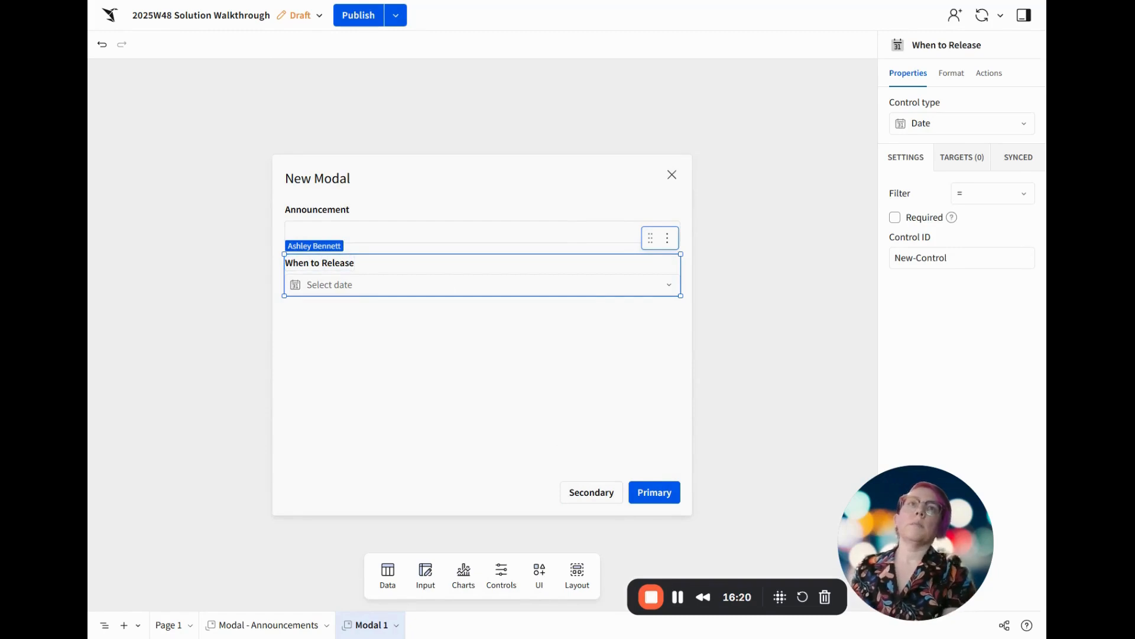
Set the When to Release control's ID to new-Date
triple_click(947, 258)
text(new-Date)
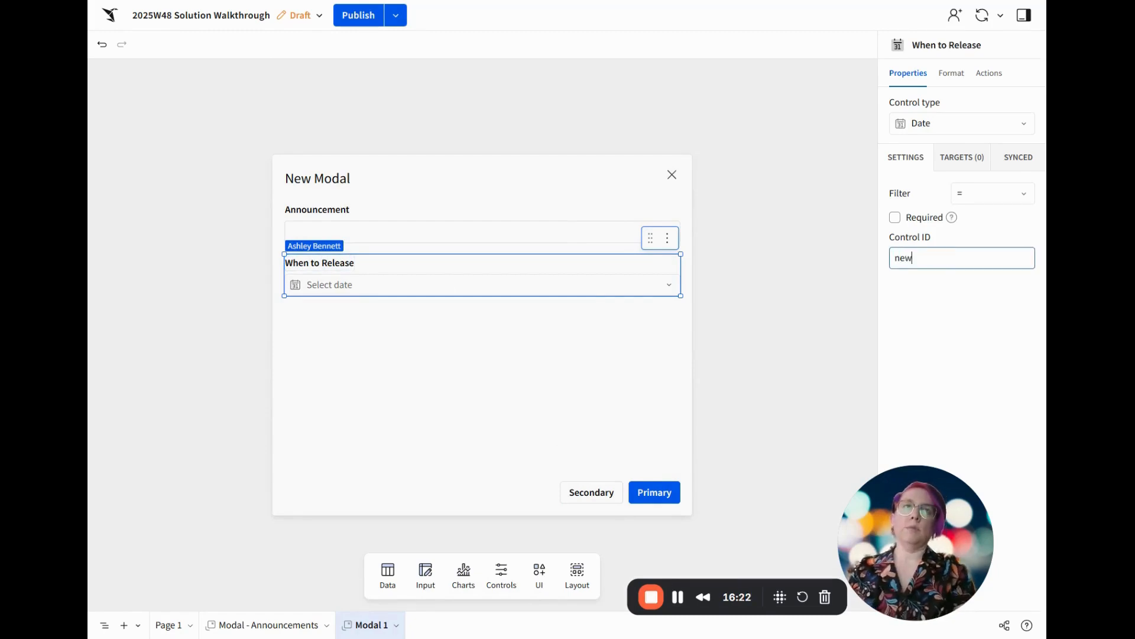
key(Return)
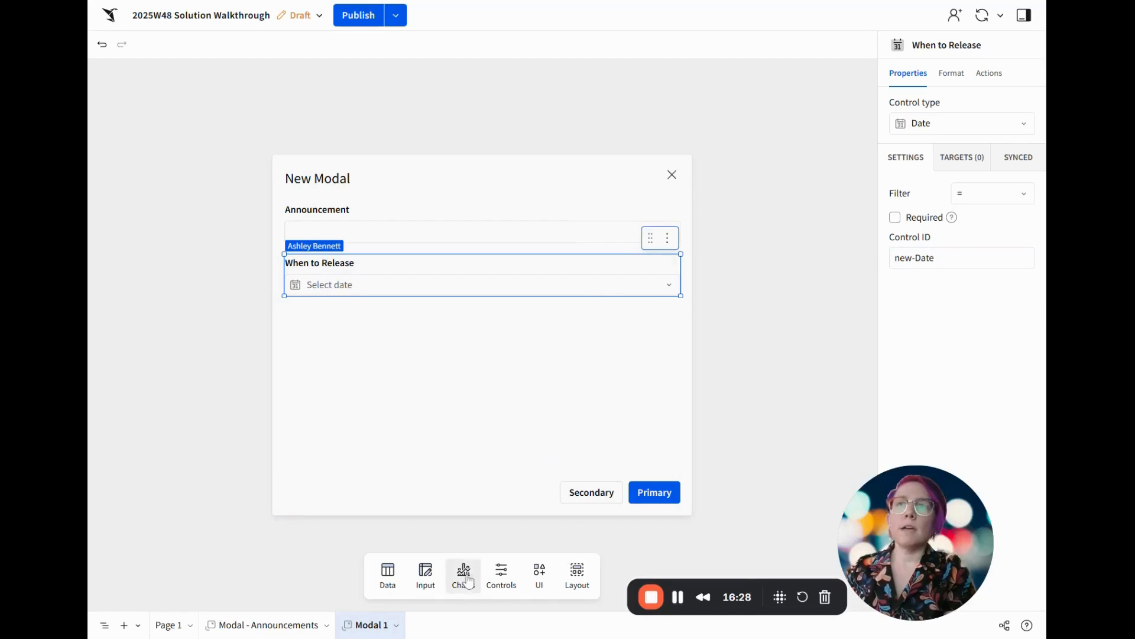
Add a list values control below When to Release, sourced from the Expiration Periods Dimension Table on Page 1
click(501, 578)
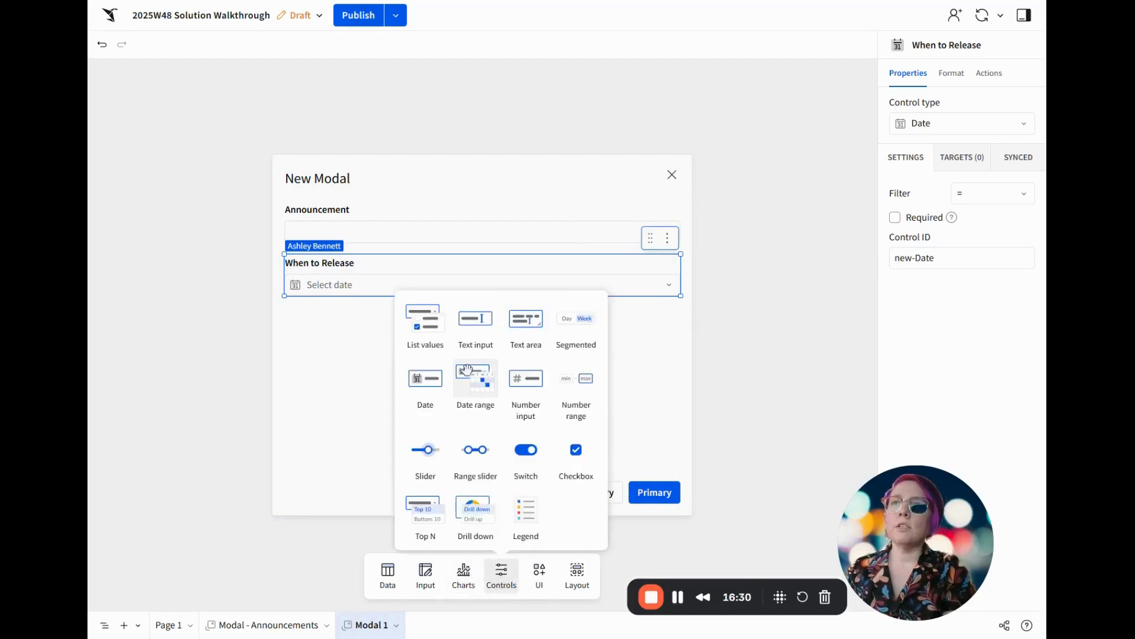
drag(425, 319, 435, 322)
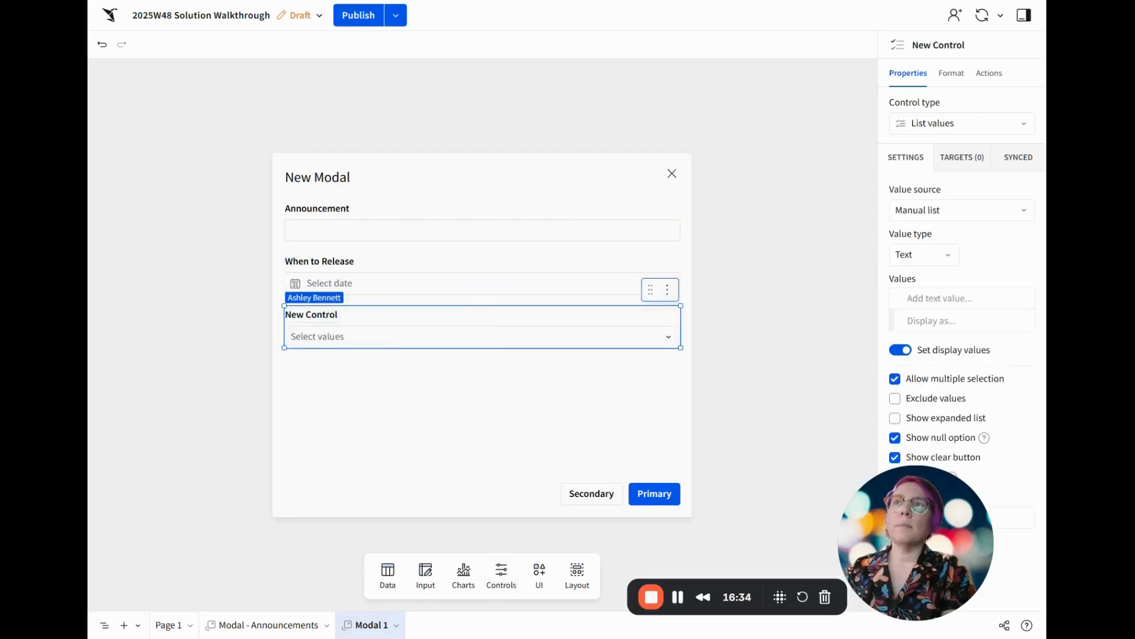
double_click(331, 315)
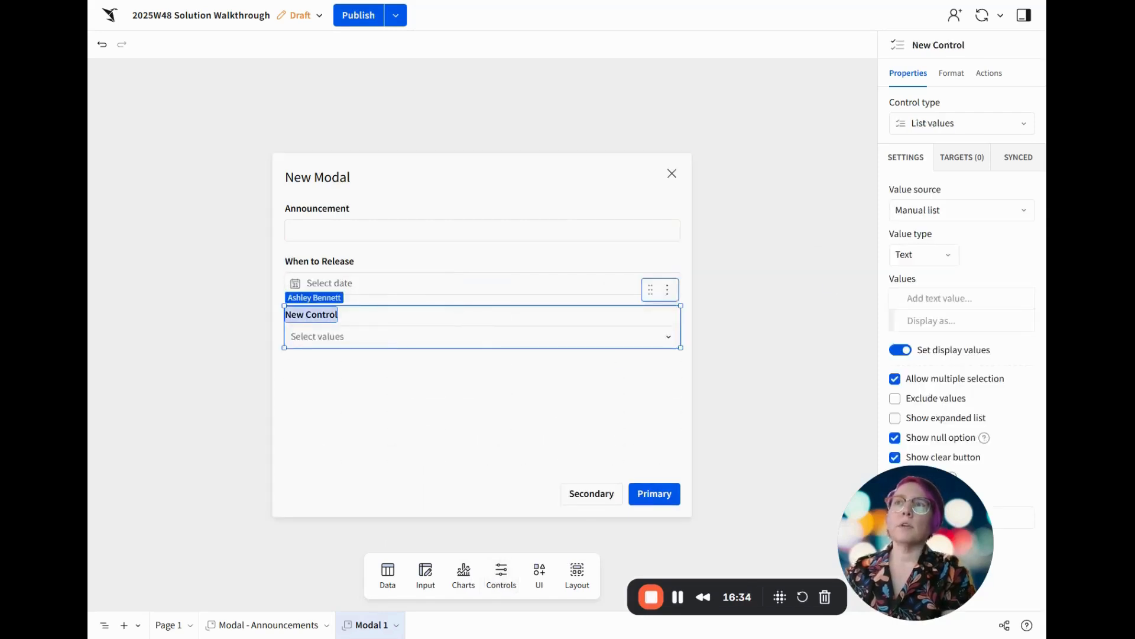
click(950, 210)
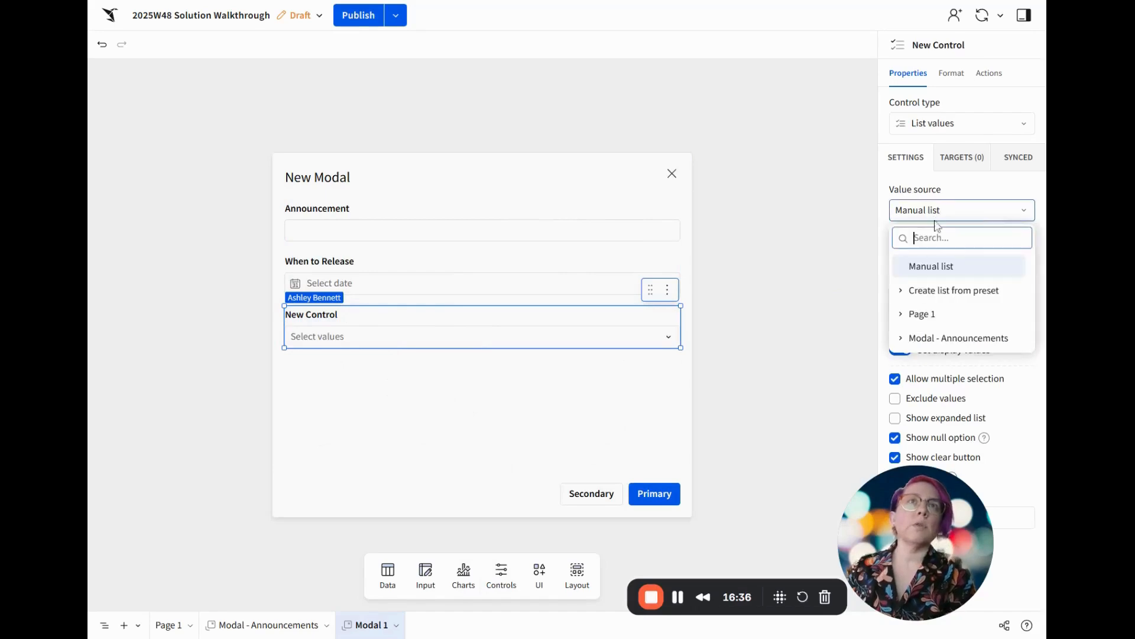
click(945, 314)
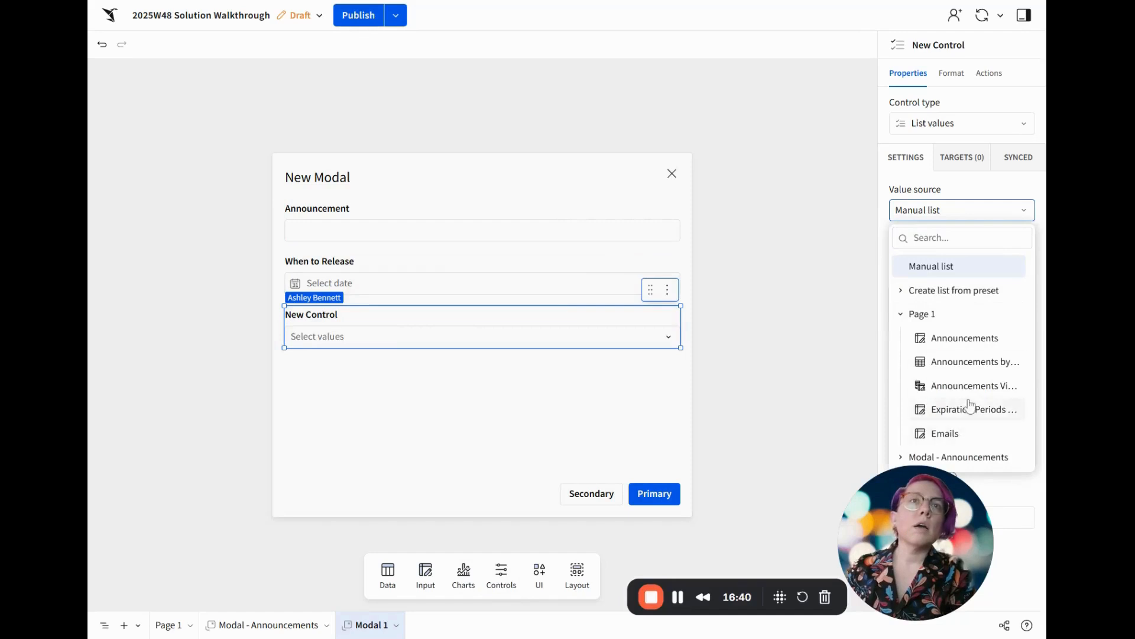
click(969, 409)
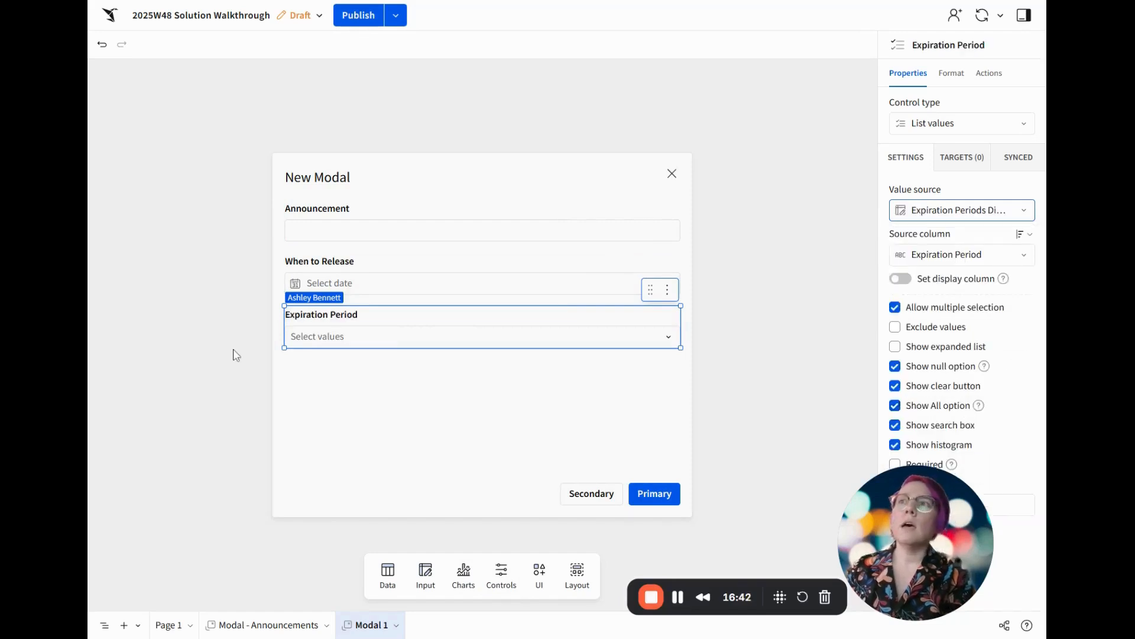
click(466, 420)
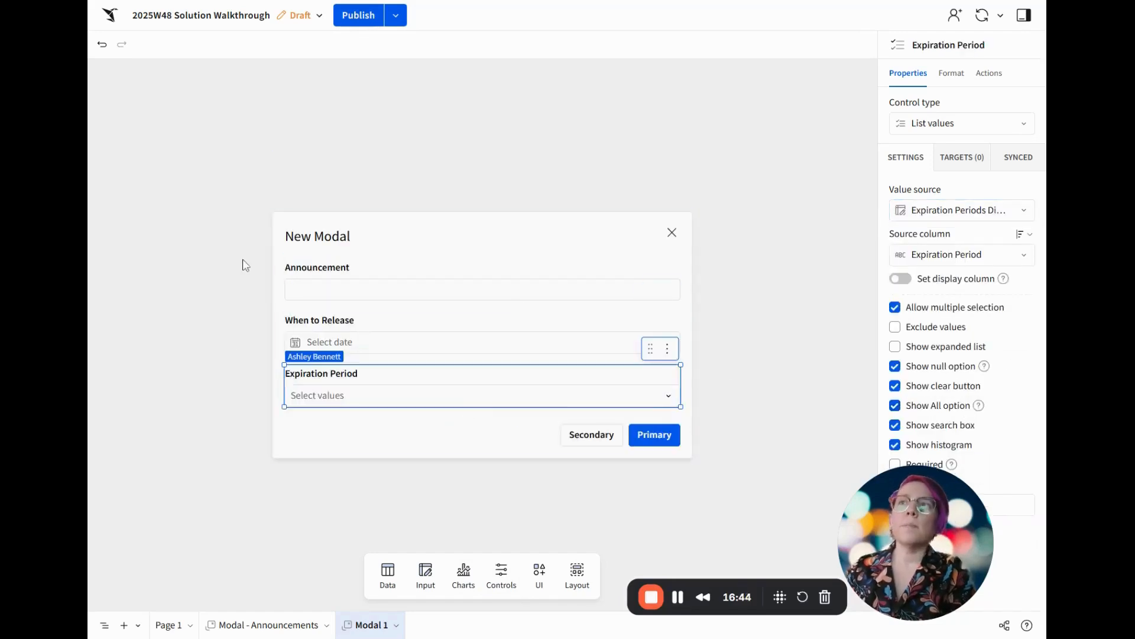
Group the modal's three controls into a container and name it Make Announcement Container
drag(280, 257, 689, 413)
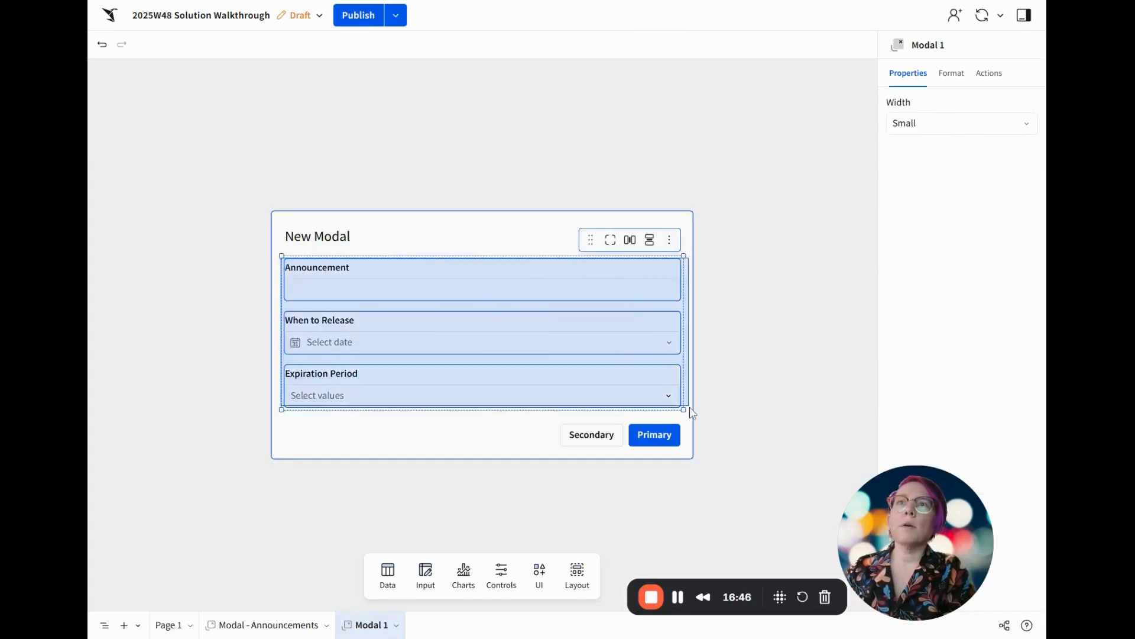
click(612, 245)
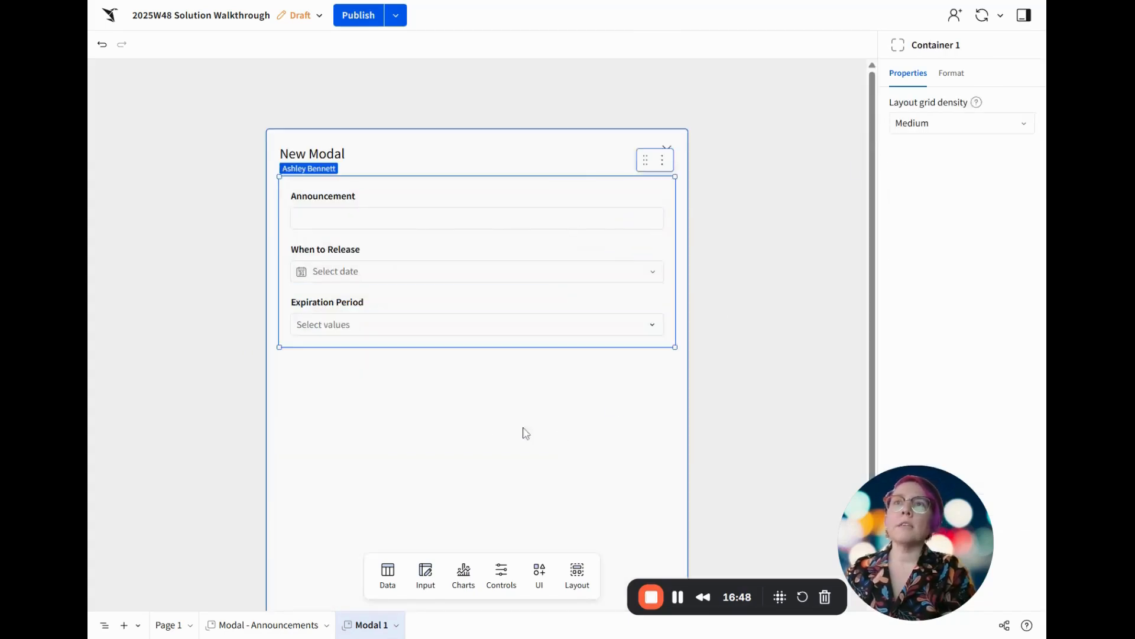
click(958, 45)
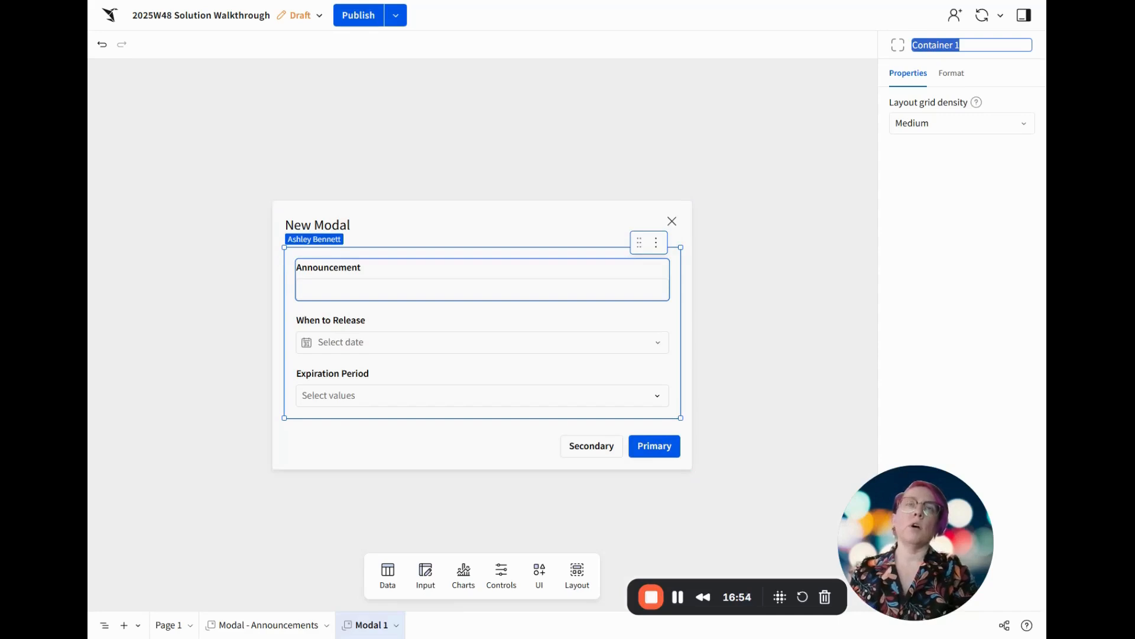
text(Mak)
text(e Announcement)
text( Container)
key(Return)
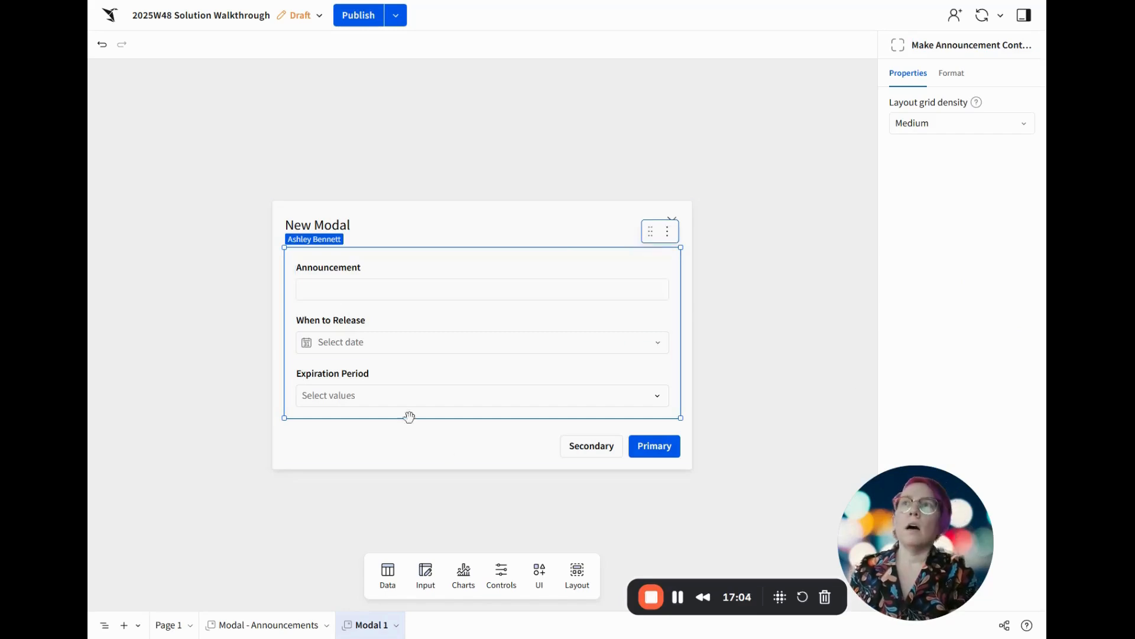
Change the new modal's heading to Make a New Announcement
double_click(319, 225)
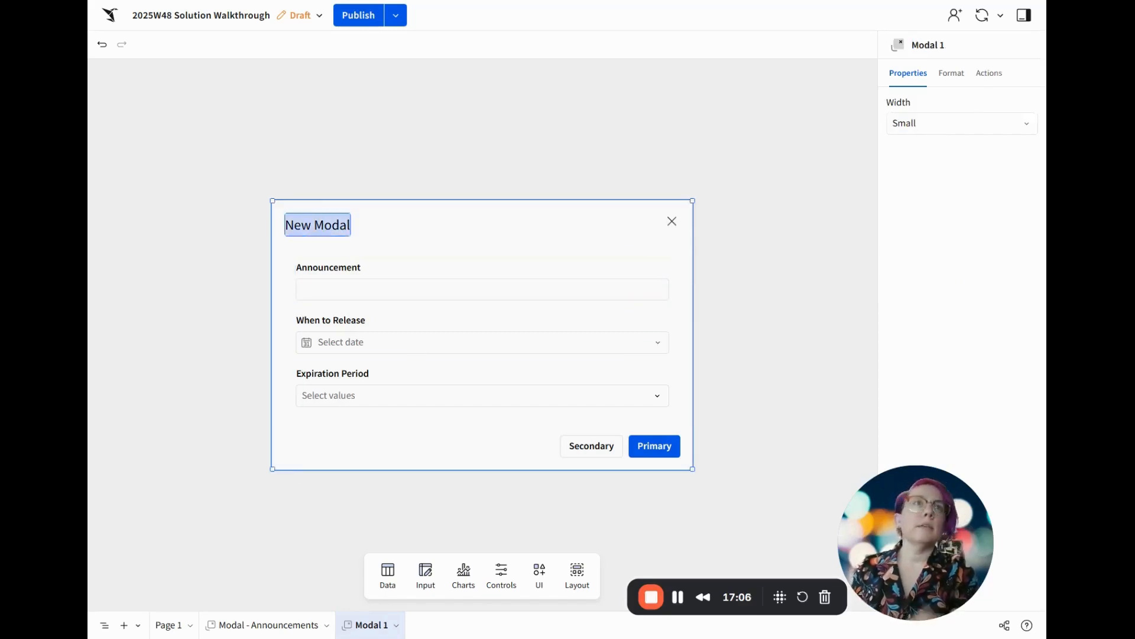
text(Make a new)
key(BackSpace)
key(BackSpace)
key(BackSpace)
text(New Announcement)
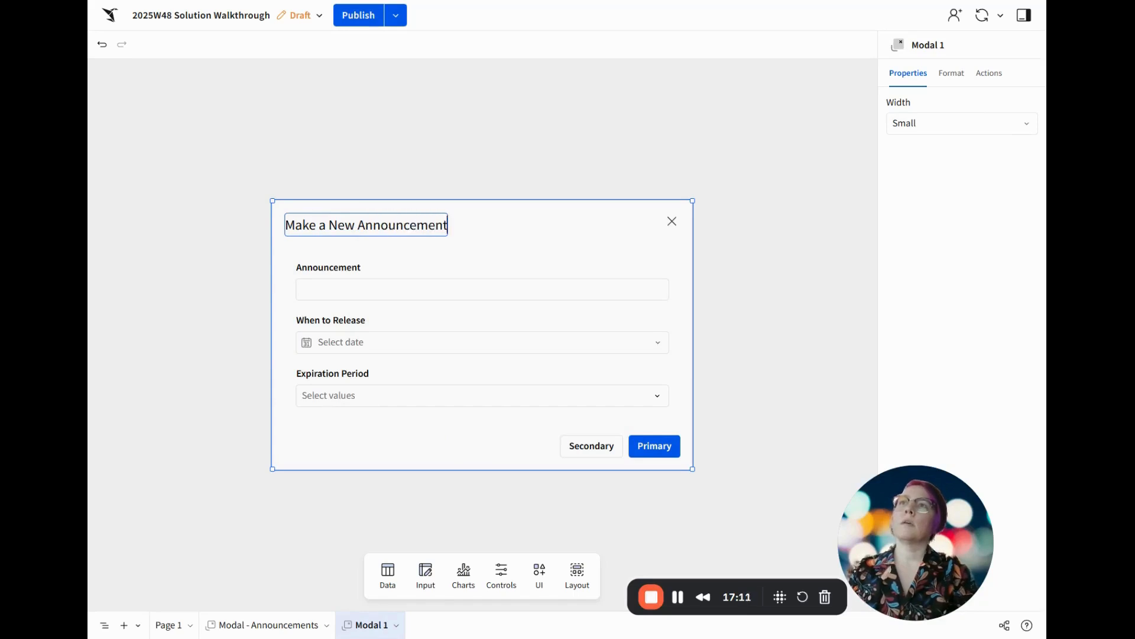
key(Return)
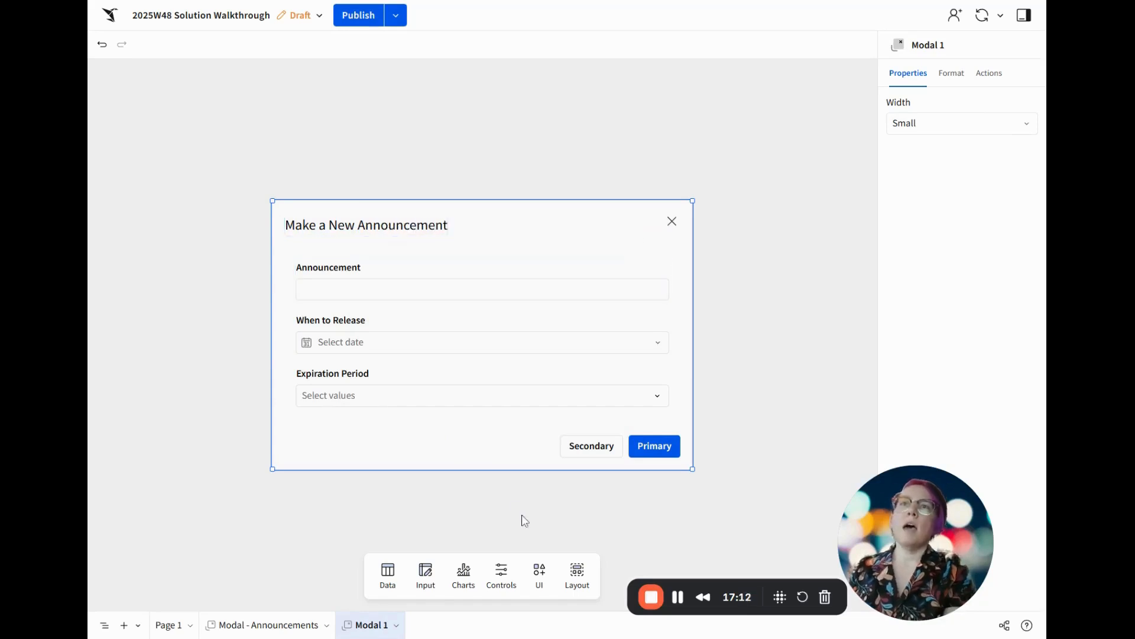
Label the modal's primary footer button Make Announcement and its secondary footer button Clear Form
click(952, 75)
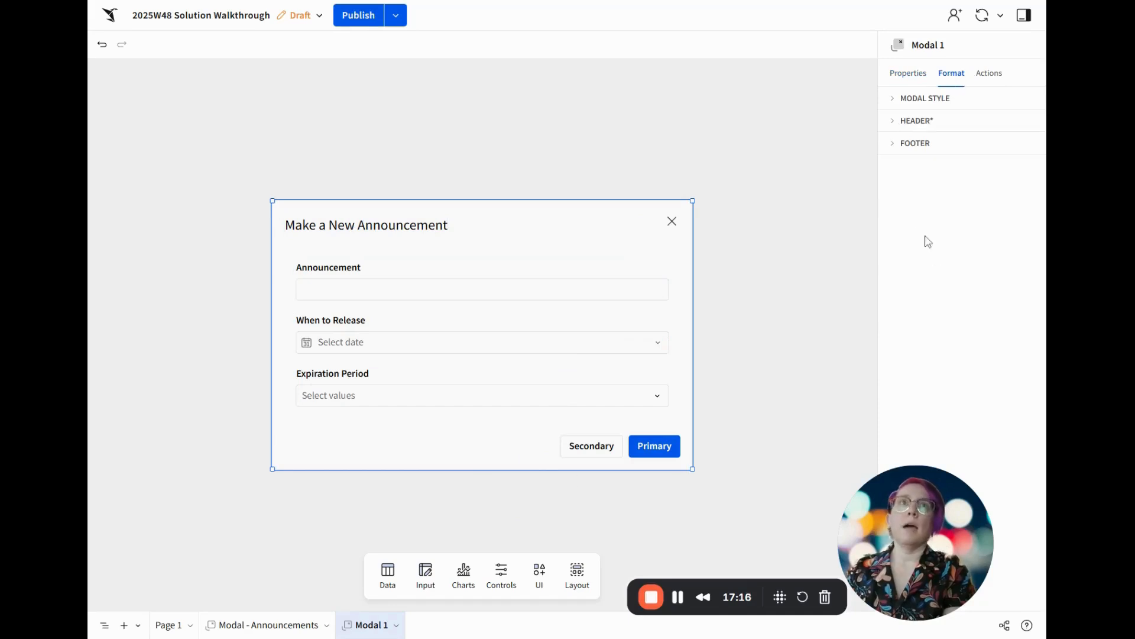
click(926, 146)
double_click(914, 190)
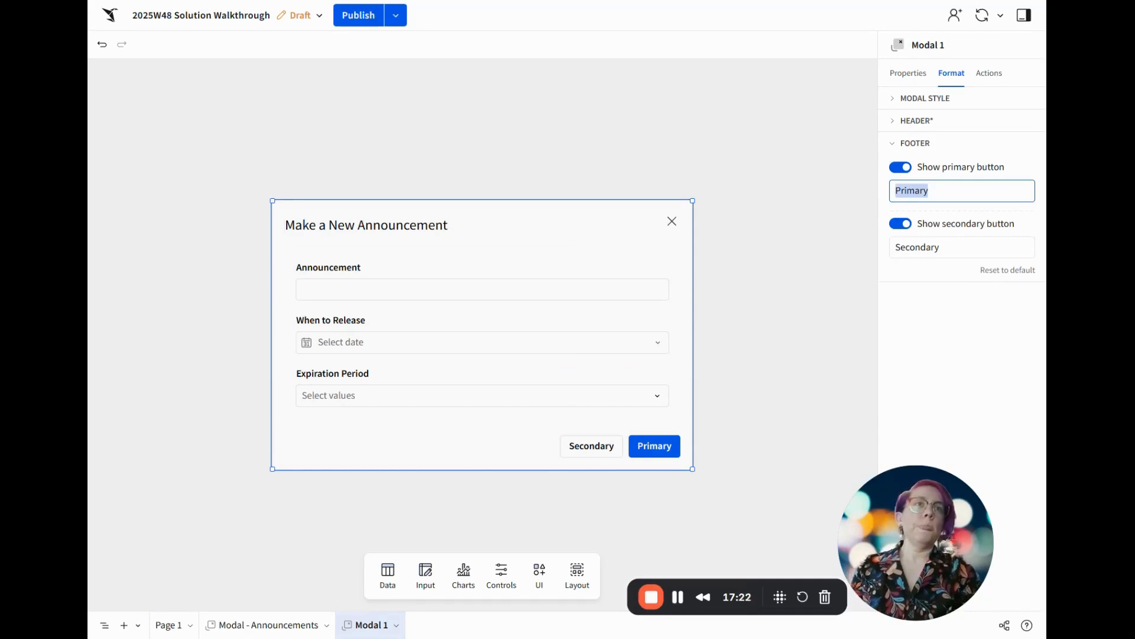
text(Make Announcement)
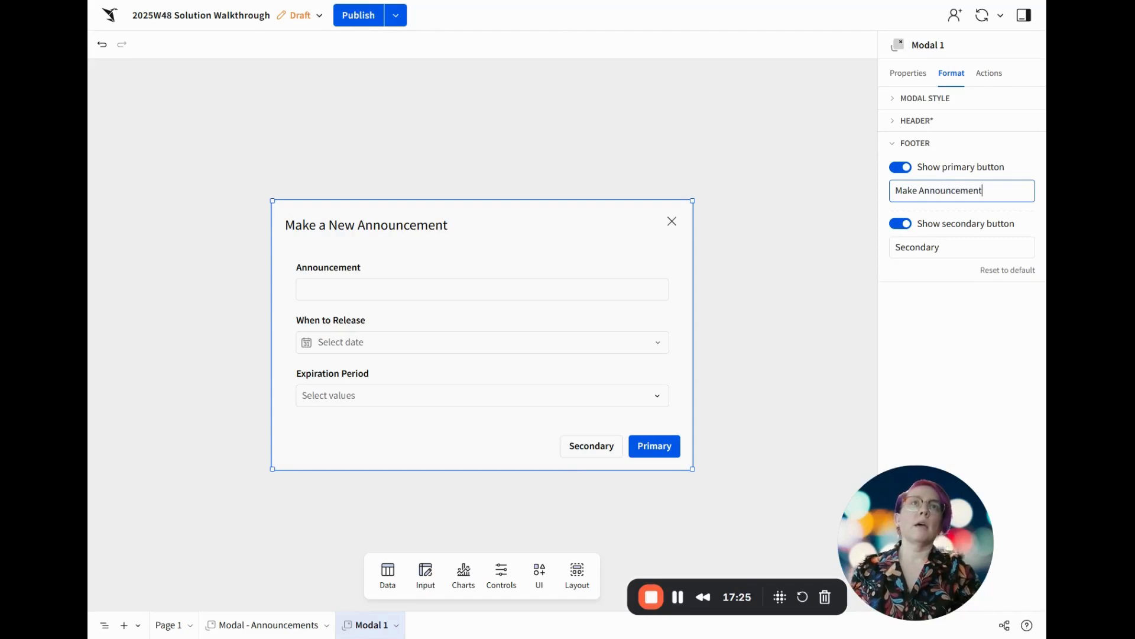
key(Return)
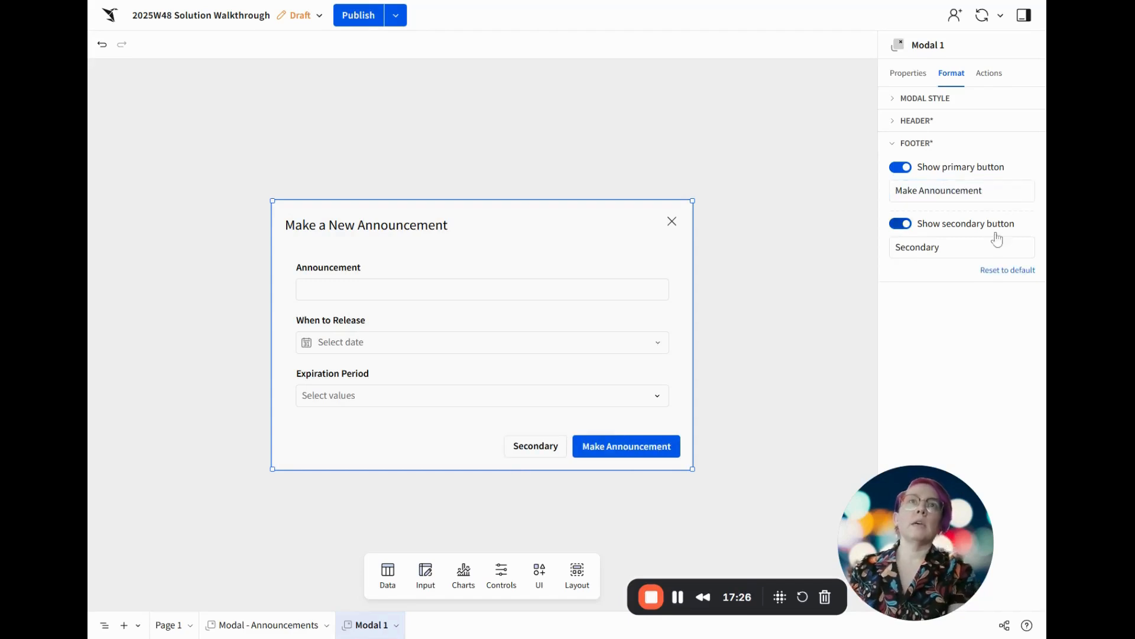
double_click(938, 248)
text(C)
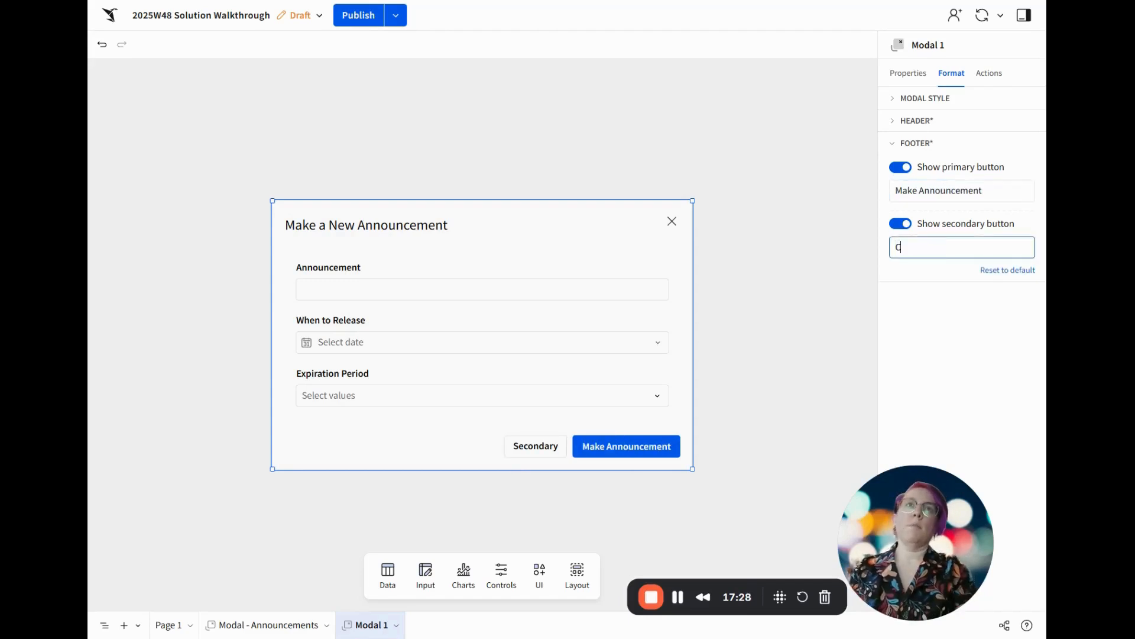
text(lear Form)
key(Return)
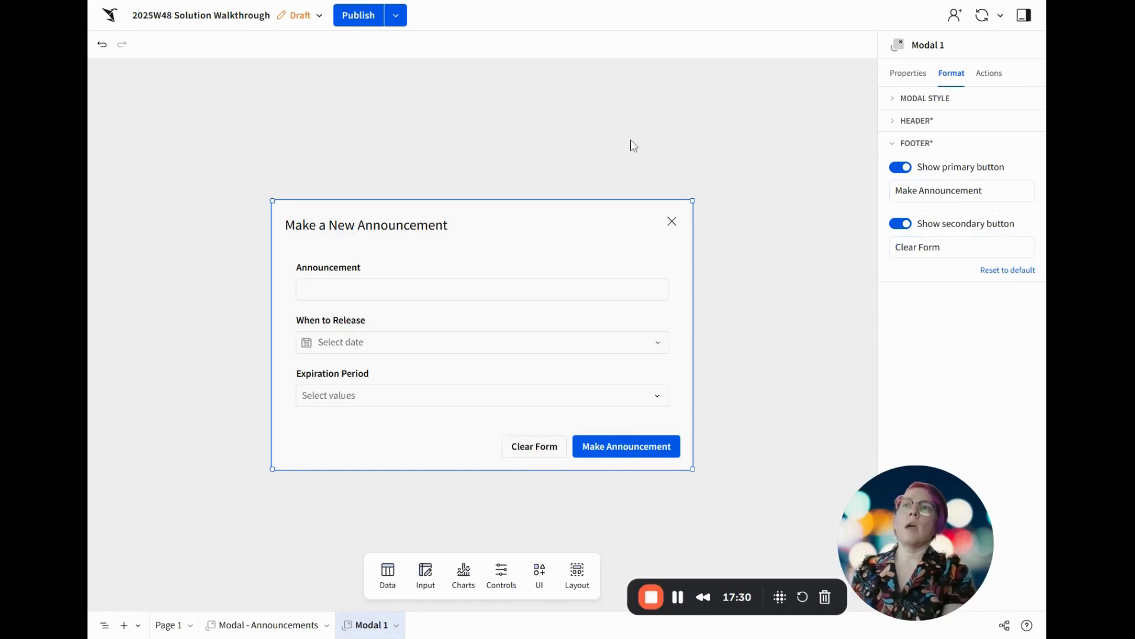
Rename Modal 1 as Modal - Make New and narrow the modal to about two-thirds of its width
double_click(368, 625)
key(BackSpace)
key(BackSpace)
text(- Make New)
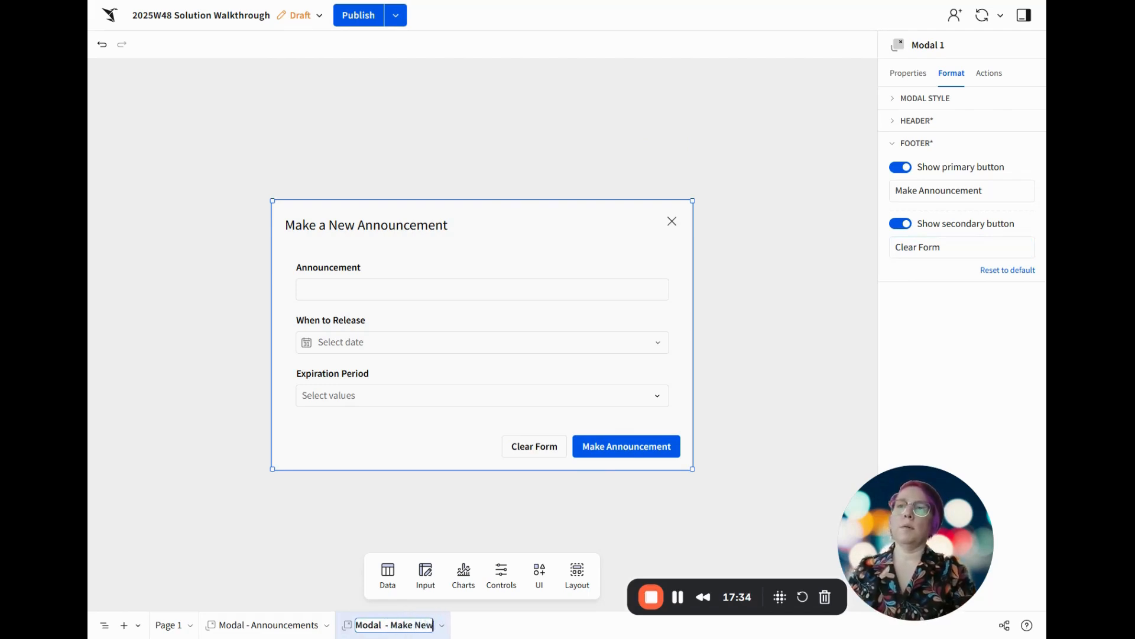
key(Return)
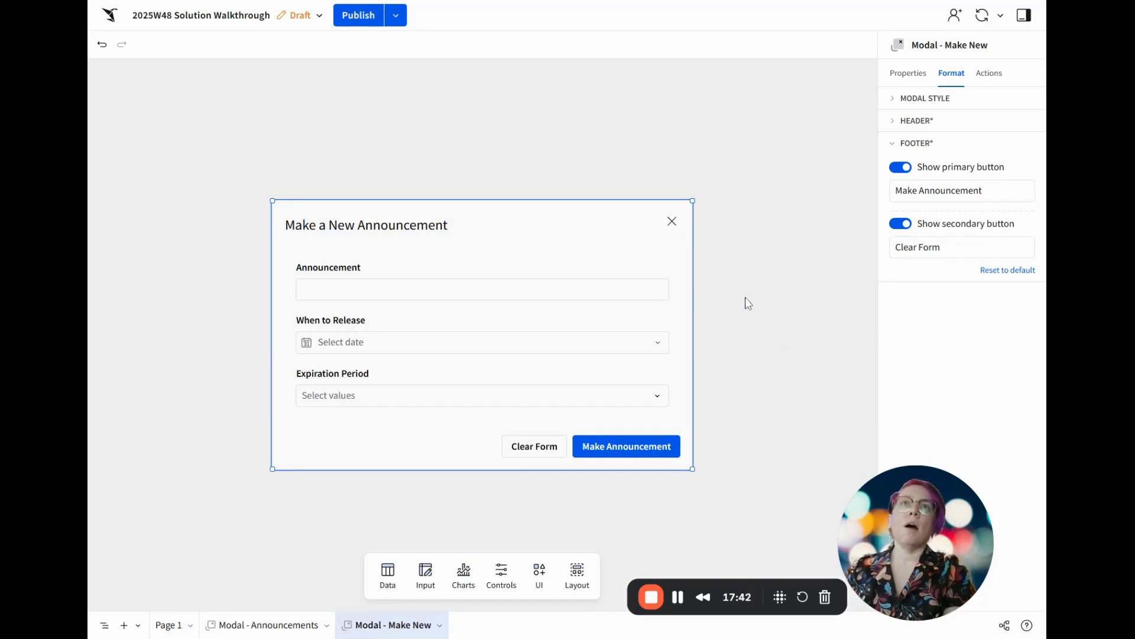
drag(692, 312, 609, 316)
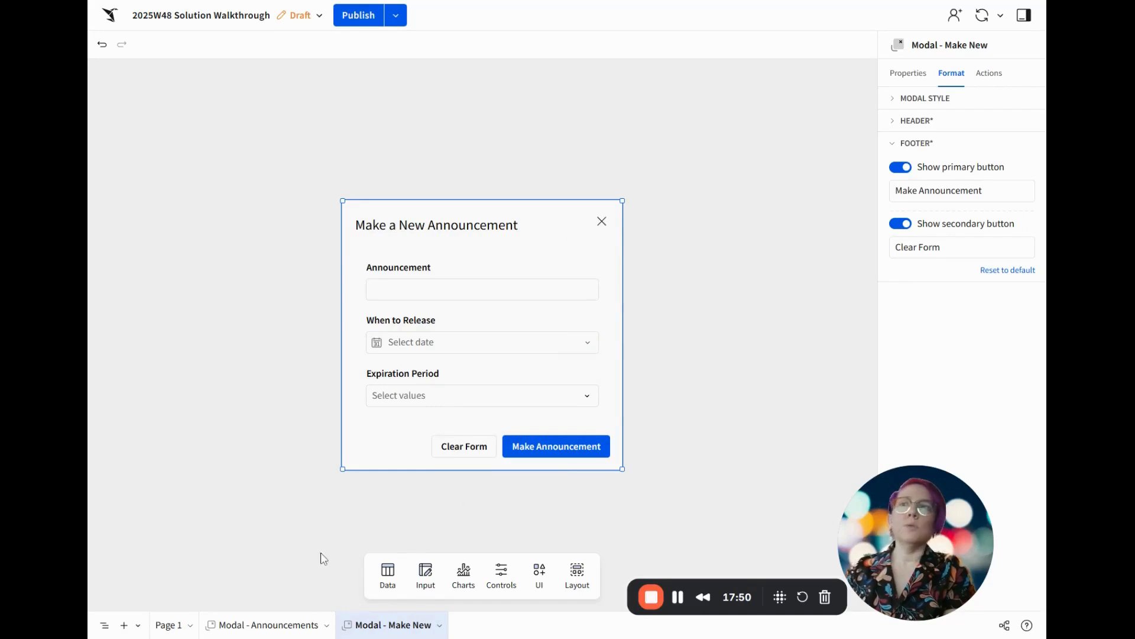
Rename Page 1 as Data
click(168, 625)
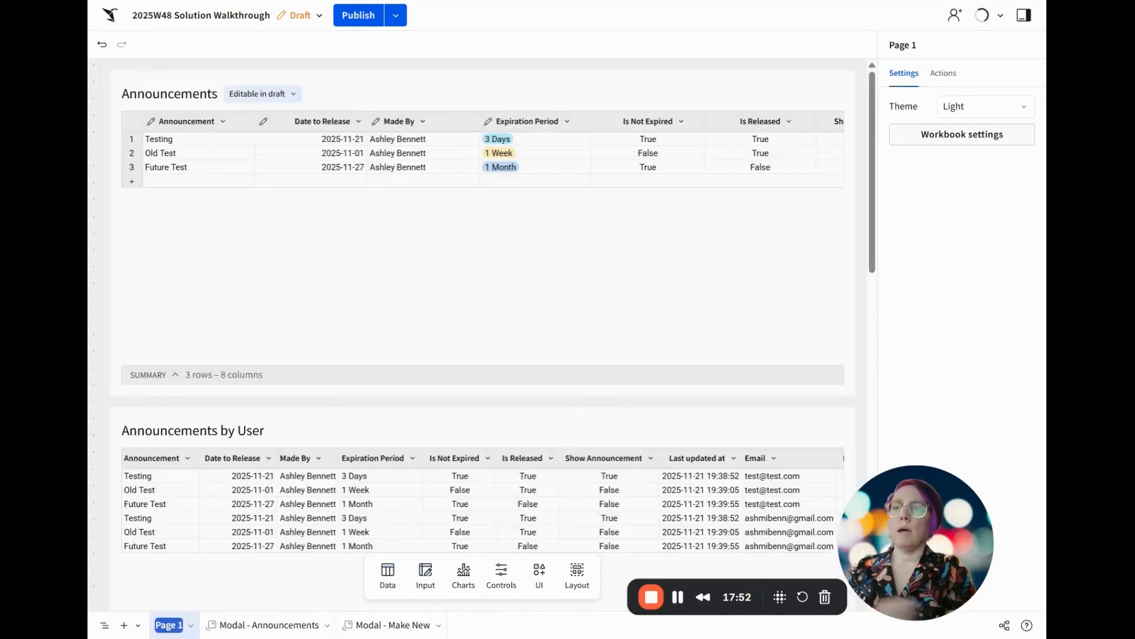
text(Data)
key(Return)
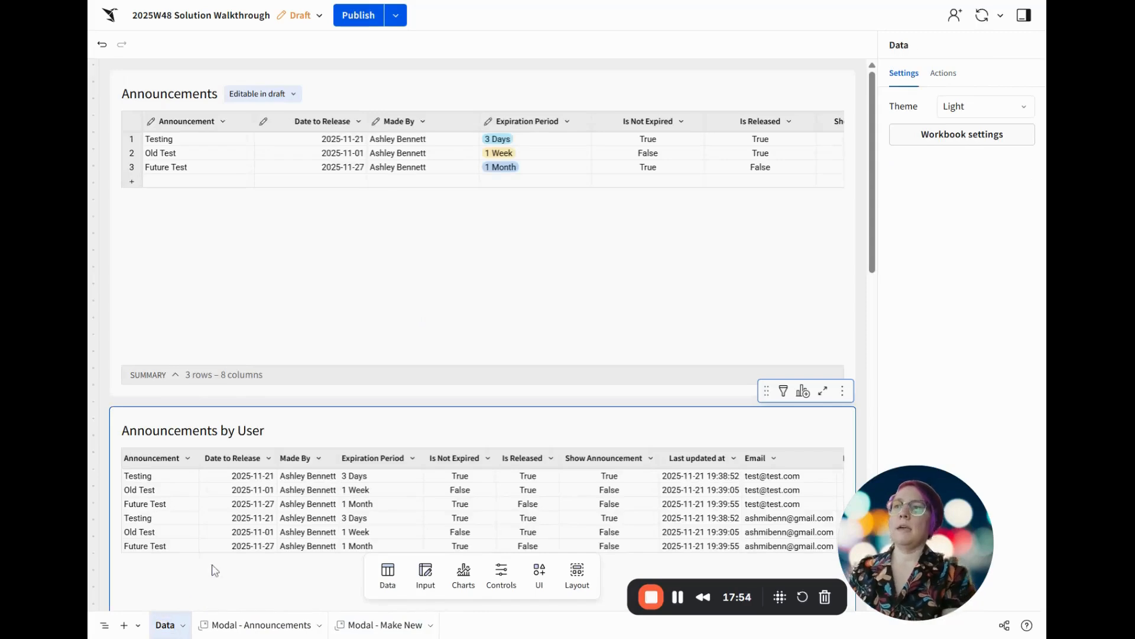
Give the Announcements button on the Data page an on-click action that opens Modal - Announcements
scroll(124, 421, down, 10)
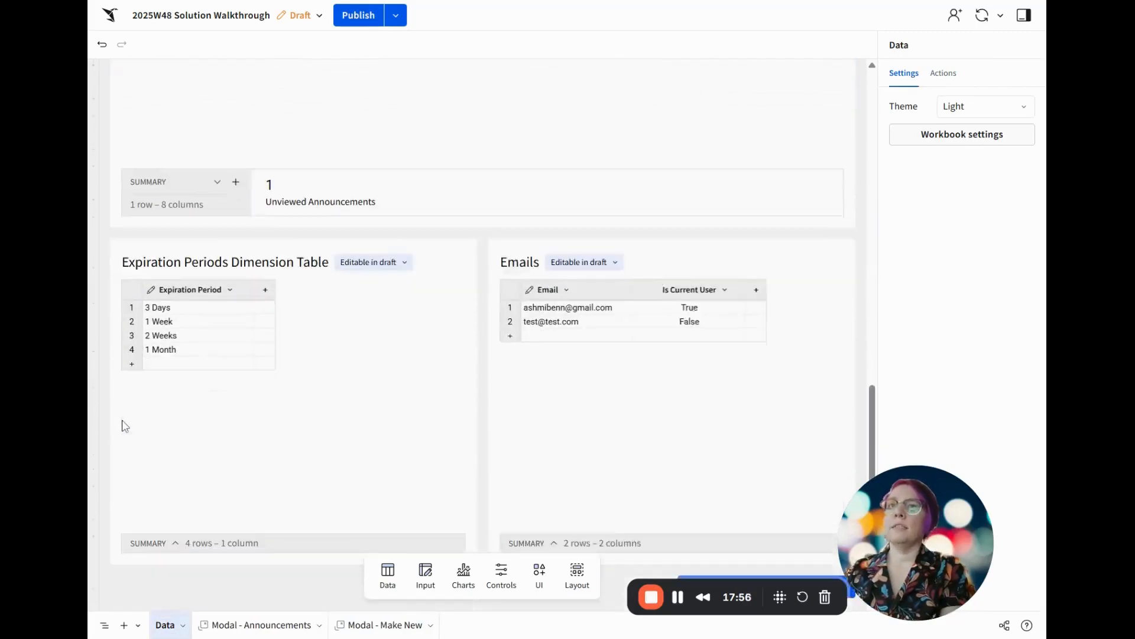
scroll(124, 425, down, 2)
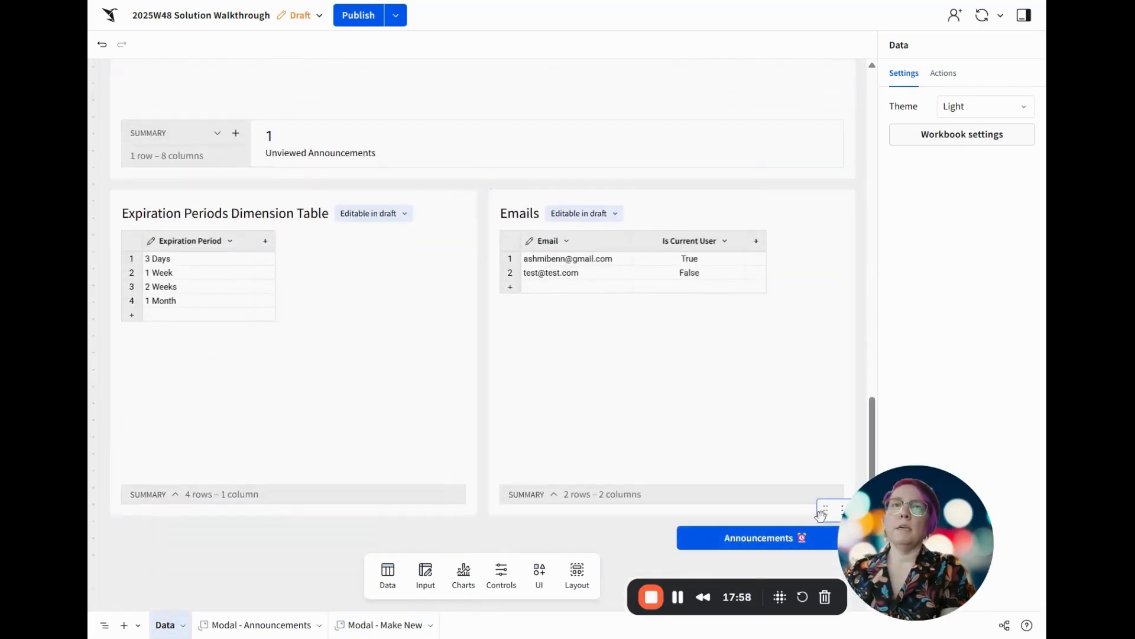
click(820, 516)
click(953, 74)
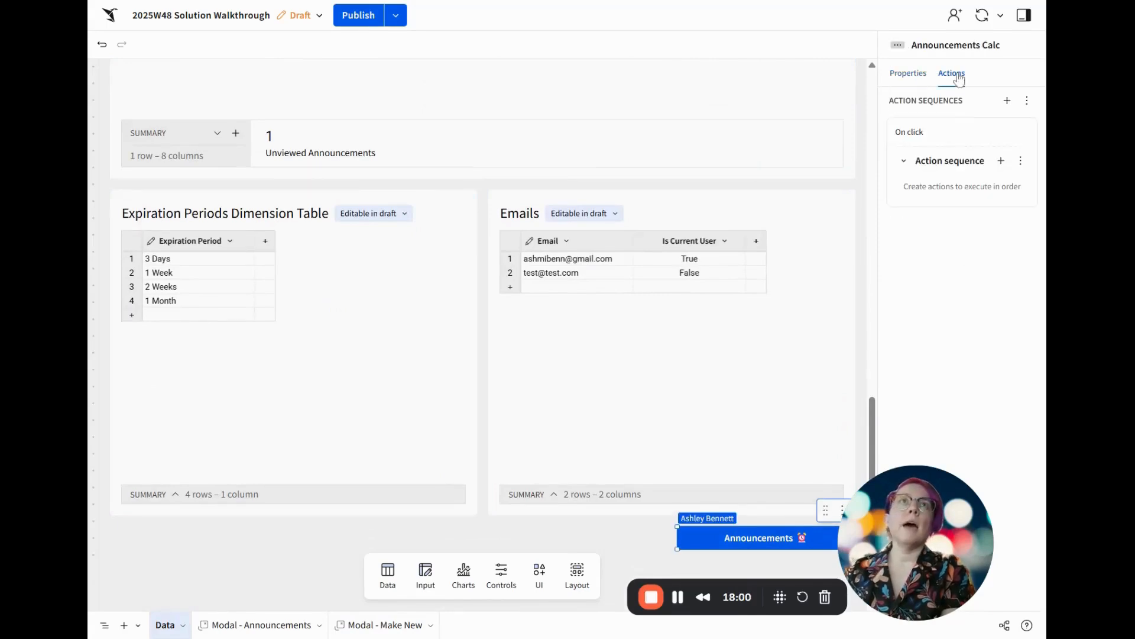
click(1001, 161)
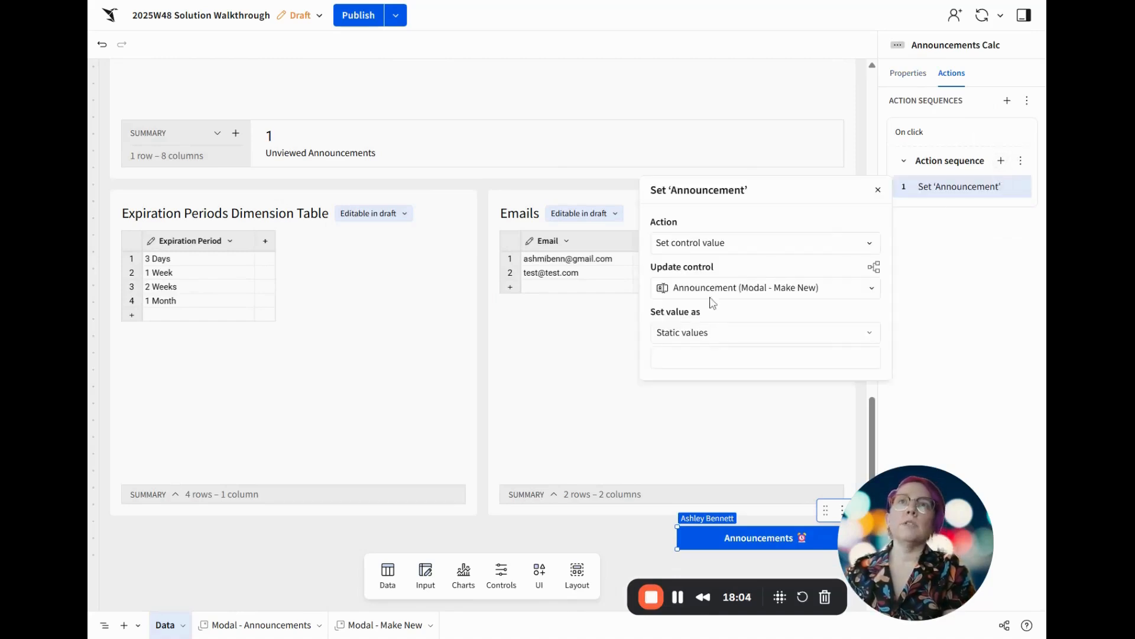
click(763, 243)
scroll(737, 393, down, 5)
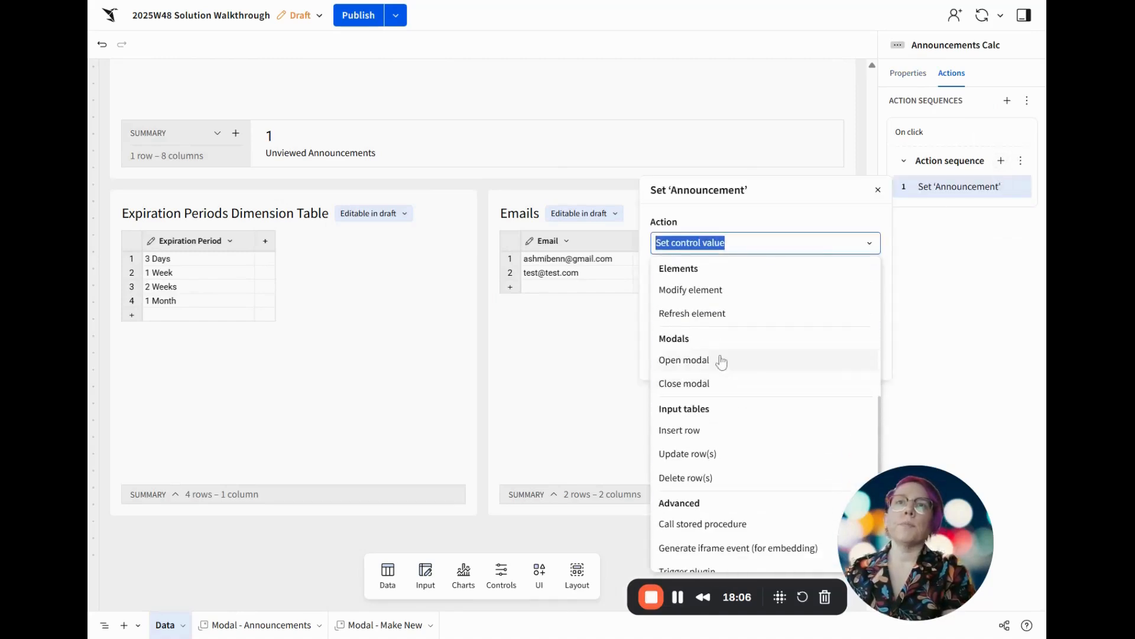
click(729, 362)
click(722, 289)
click(723, 315)
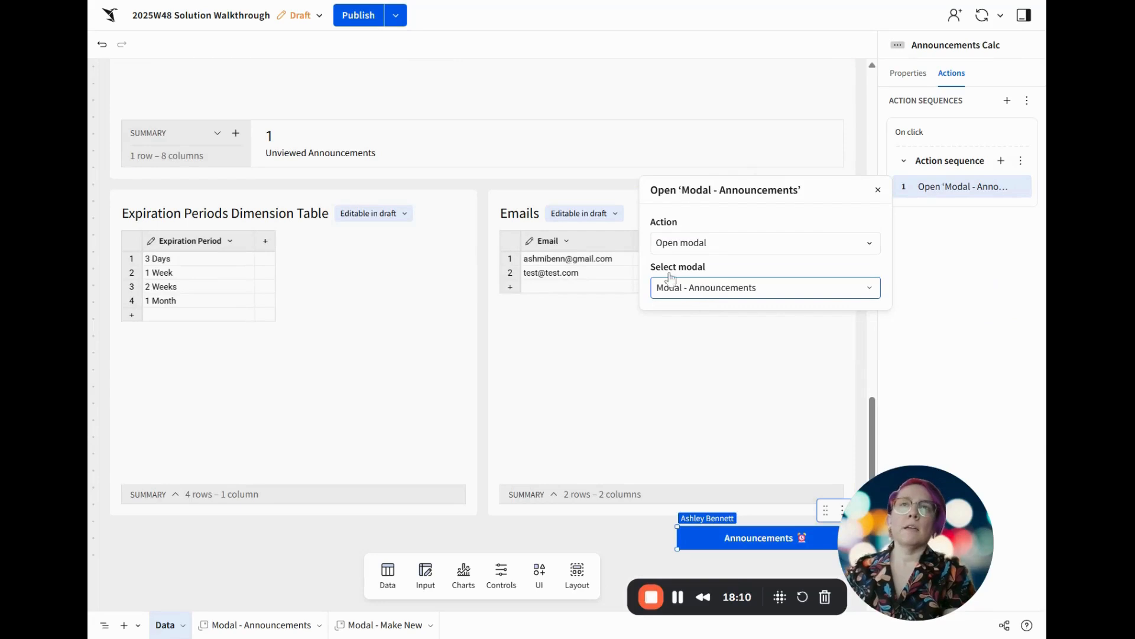
click(998, 272)
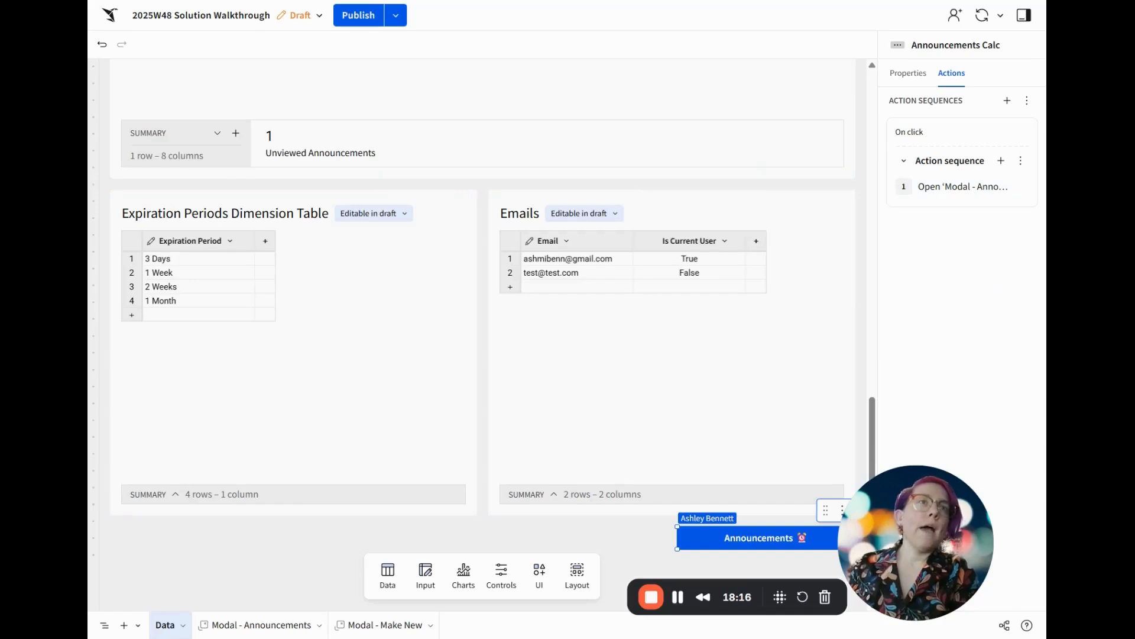
Add an on-close action to Modal - Announcements that updates rows in the Announcements Viewed table
click(235, 625)
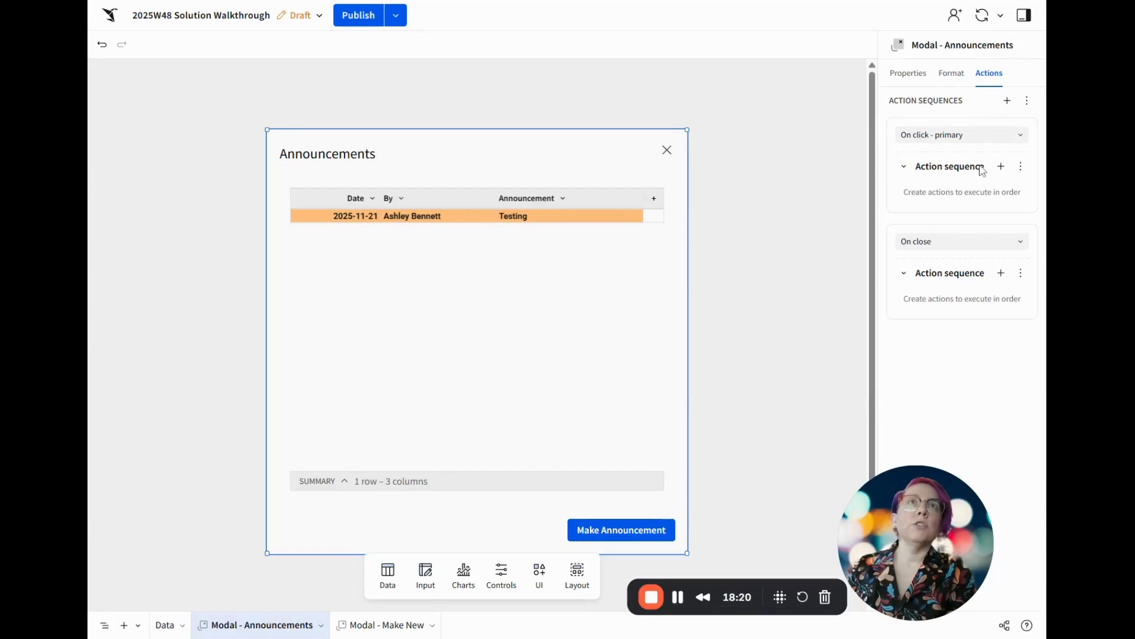
click(1000, 274)
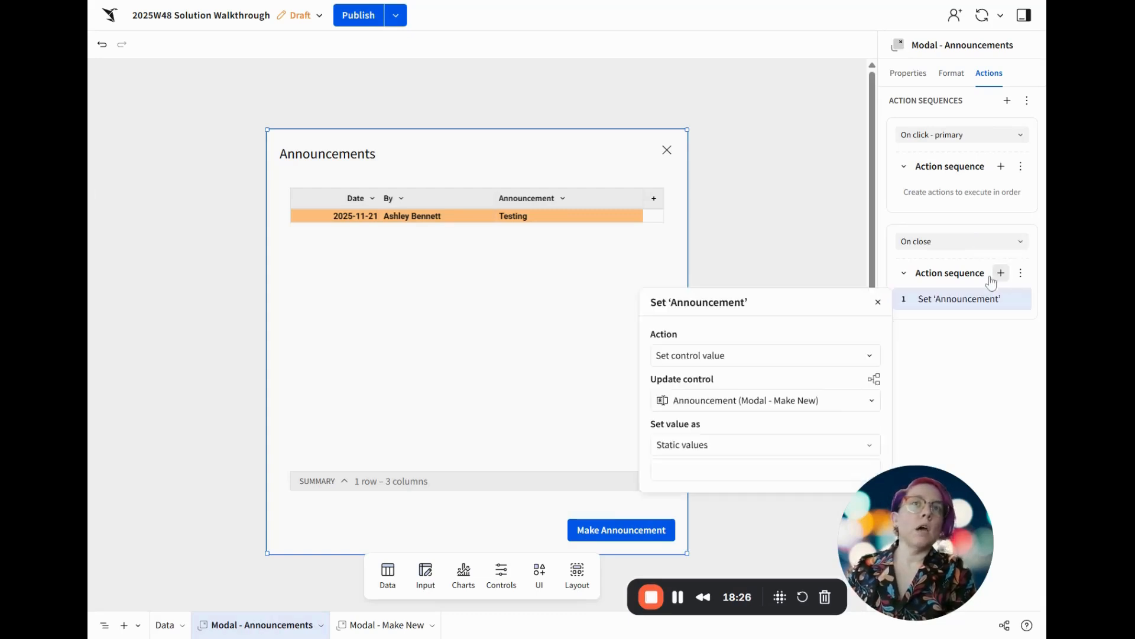
click(724, 355)
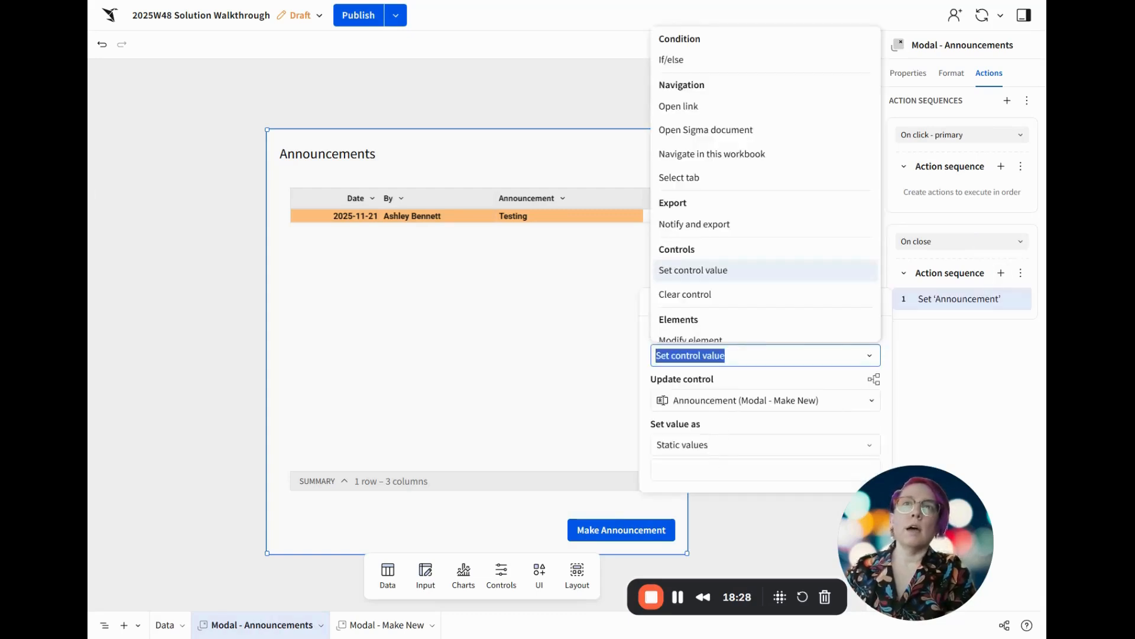
scroll(745, 272, down, 3)
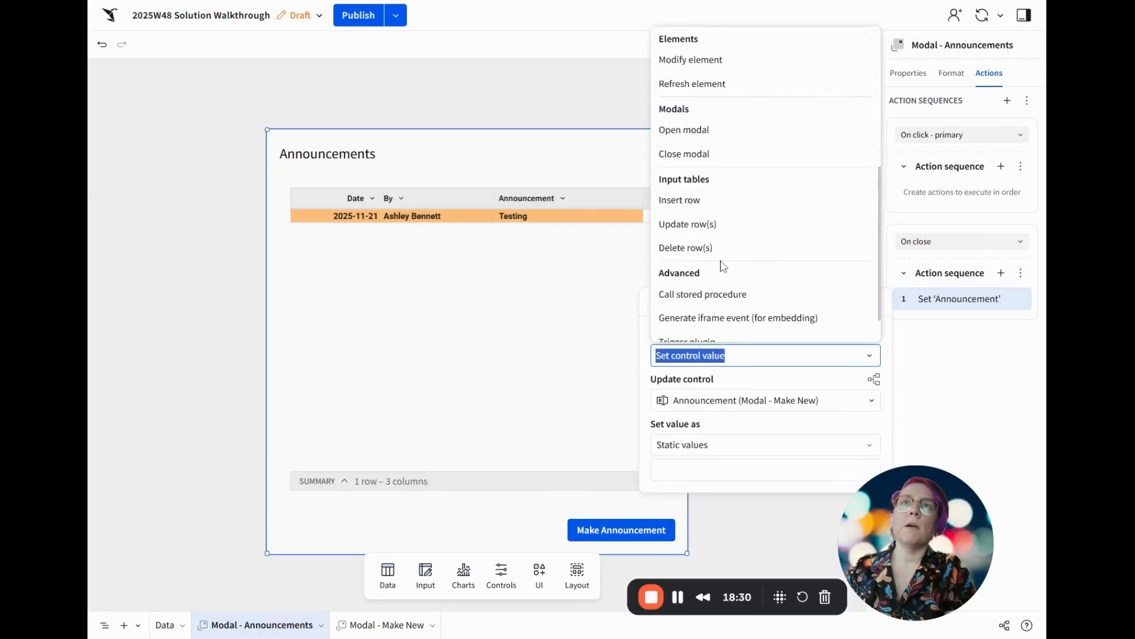
click(729, 231)
drag(799, 301, 668, 72)
drag(923, 521, 204, 496)
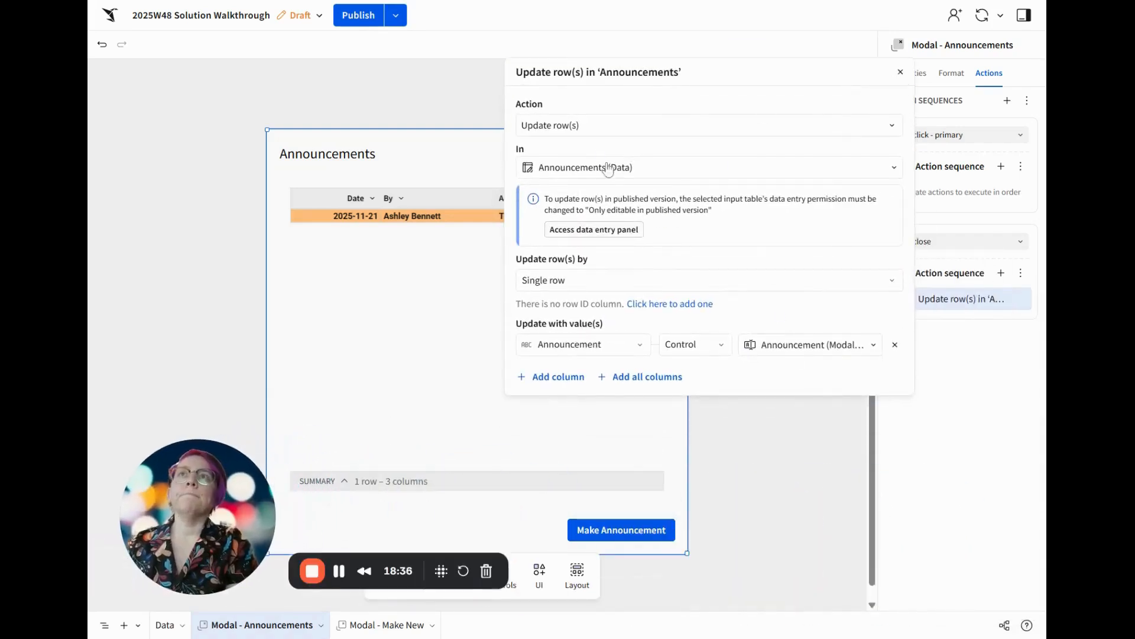
click(681, 174)
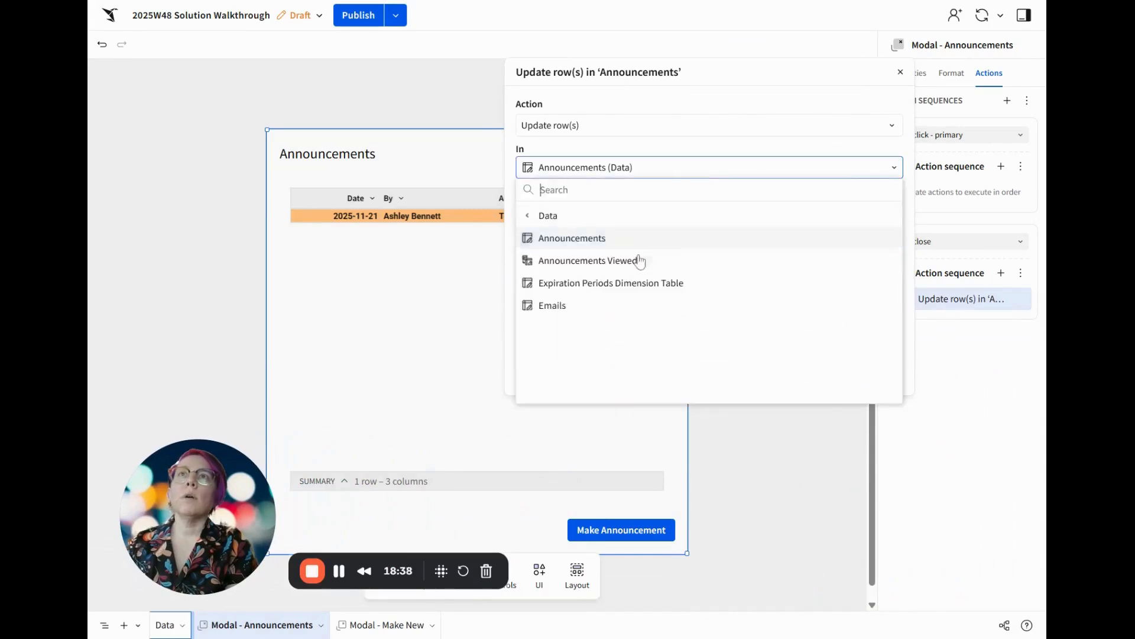
click(650, 261)
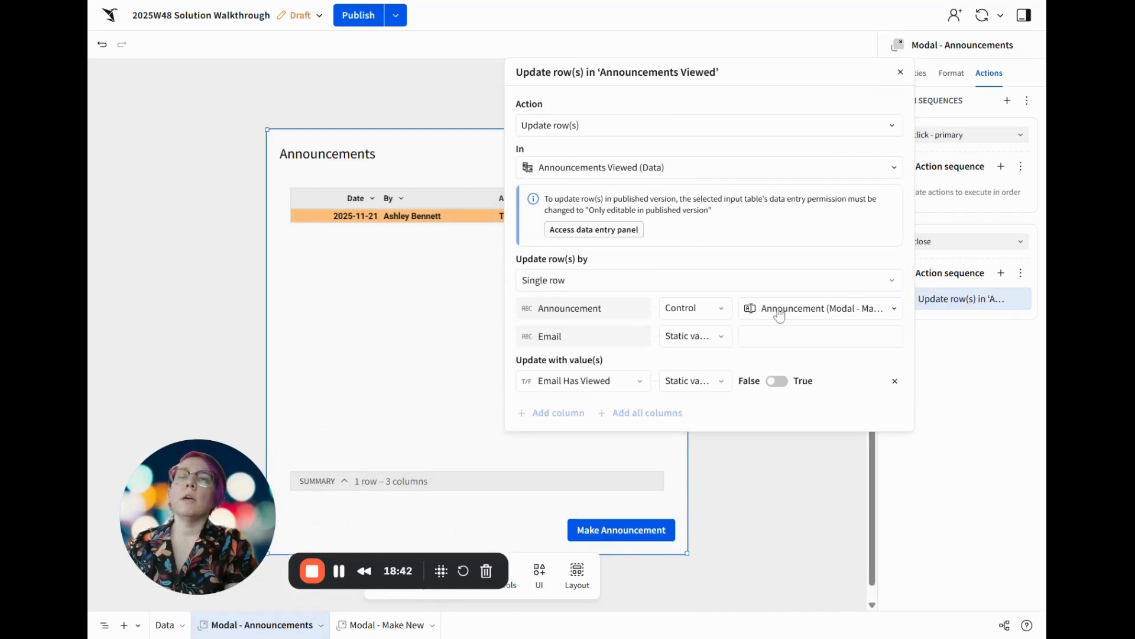
Make the action select the rows it updates by the formula [Show Announcement]
click(606, 279)
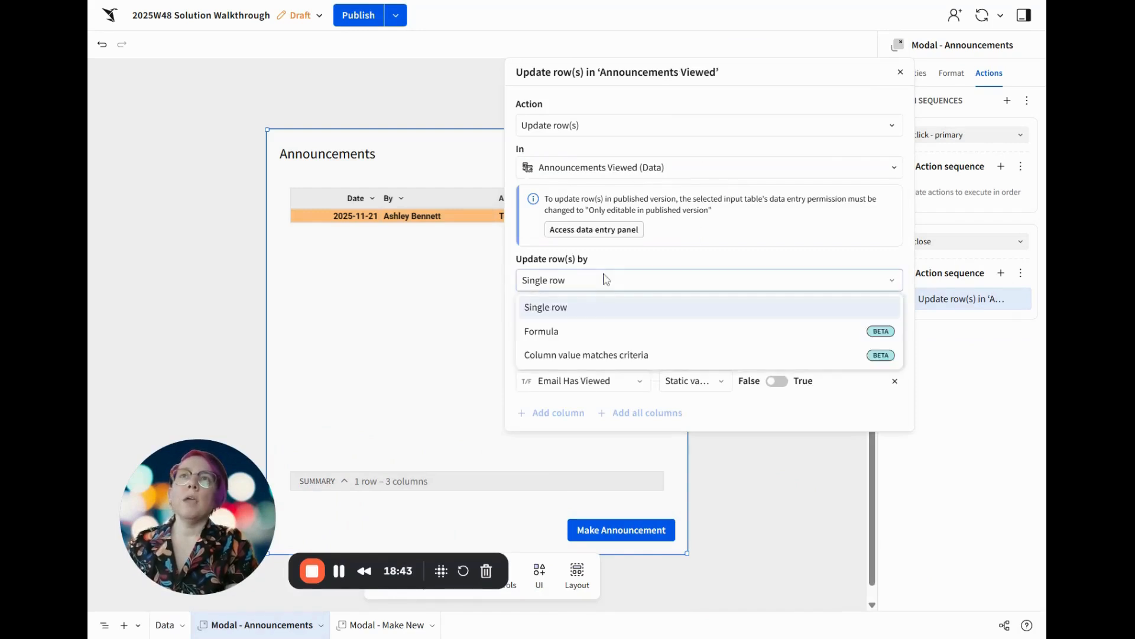
click(577, 336)
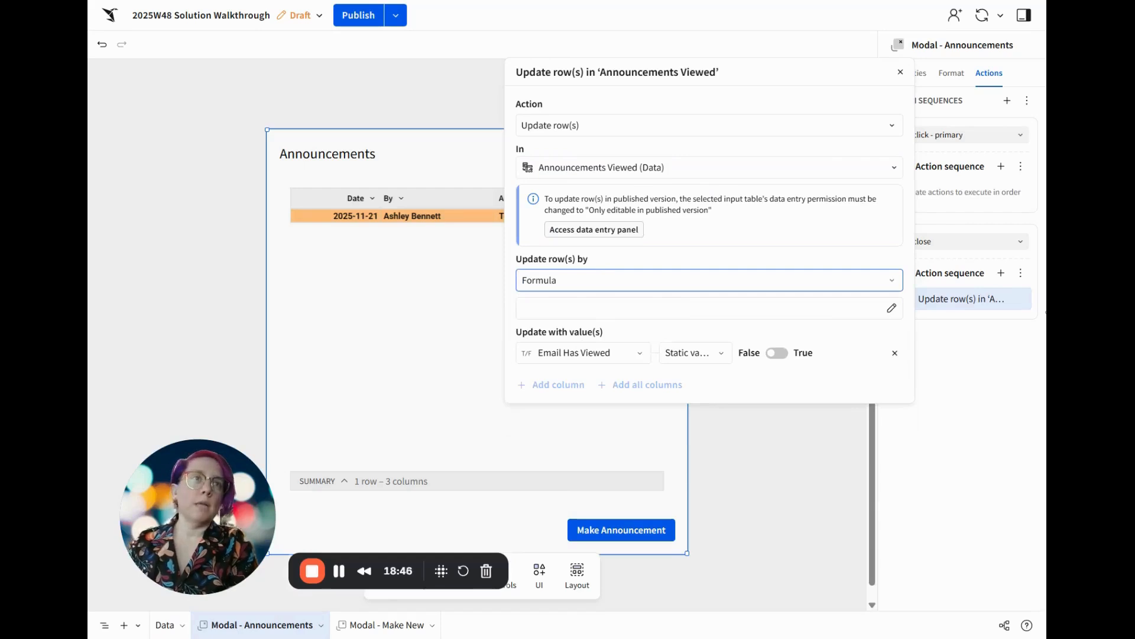
click(683, 281)
click(683, 317)
click(625, 281)
click(615, 330)
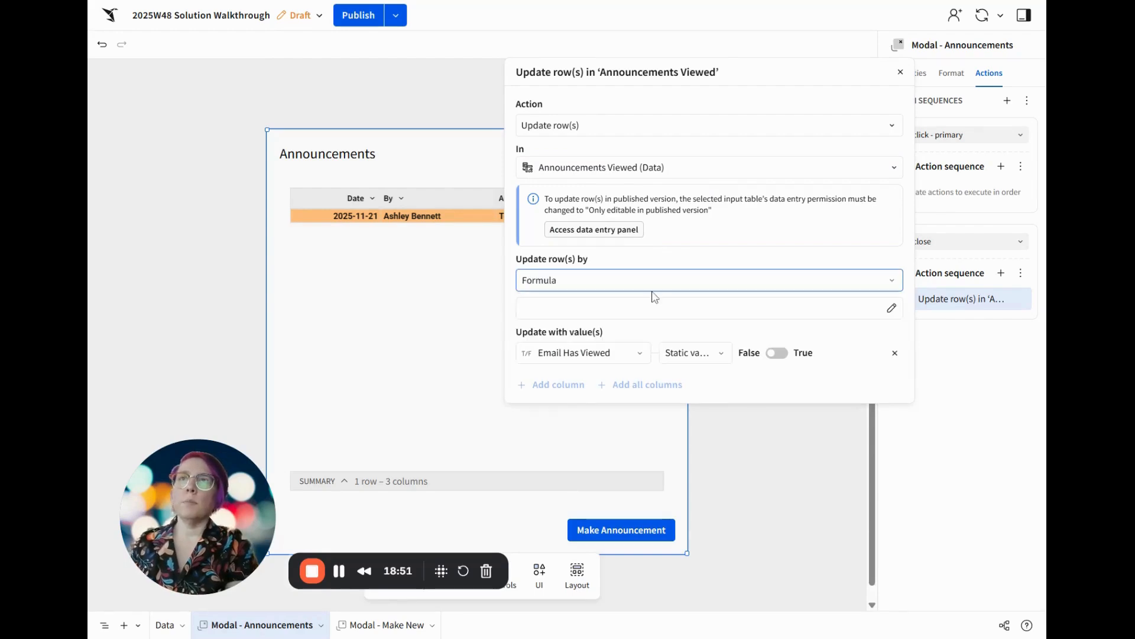
click(597, 306)
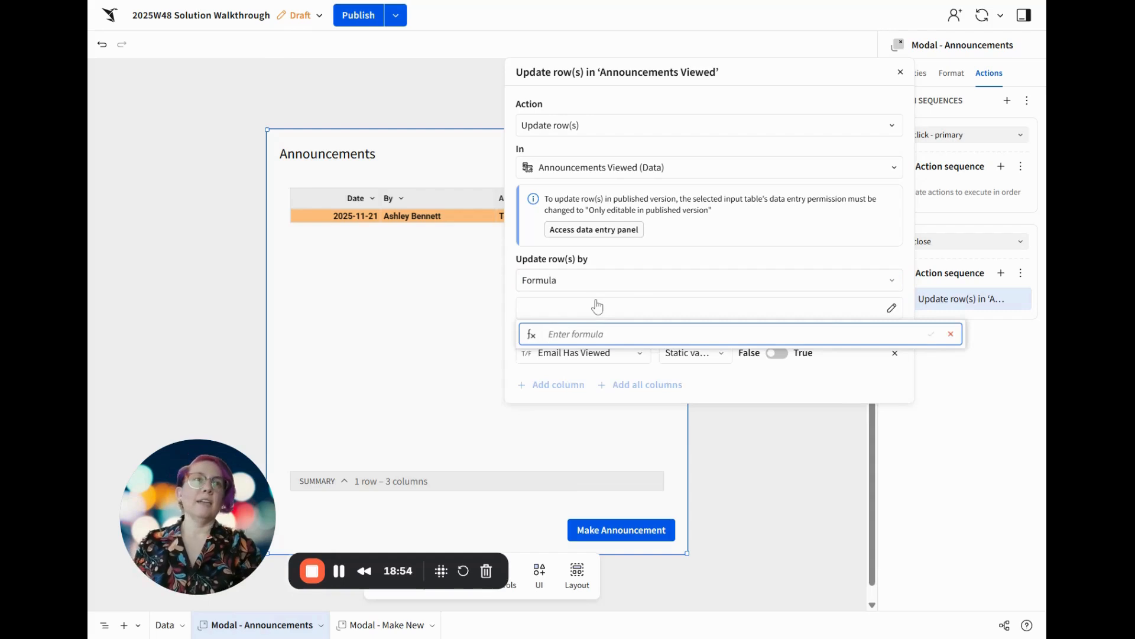
text(show)
key(Return)
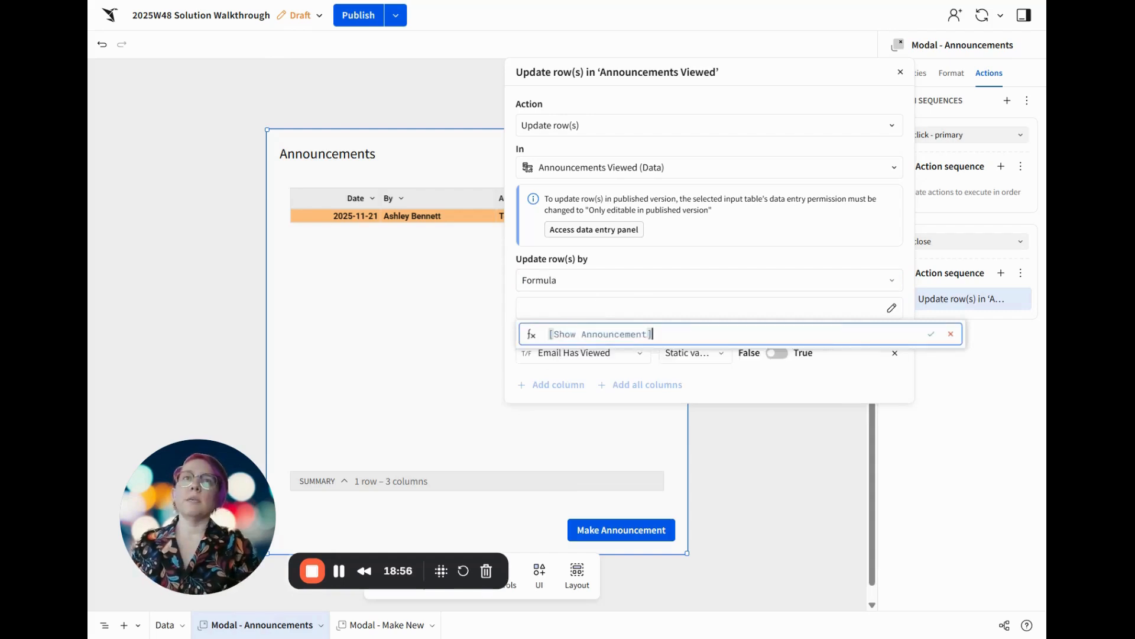
key(Return)
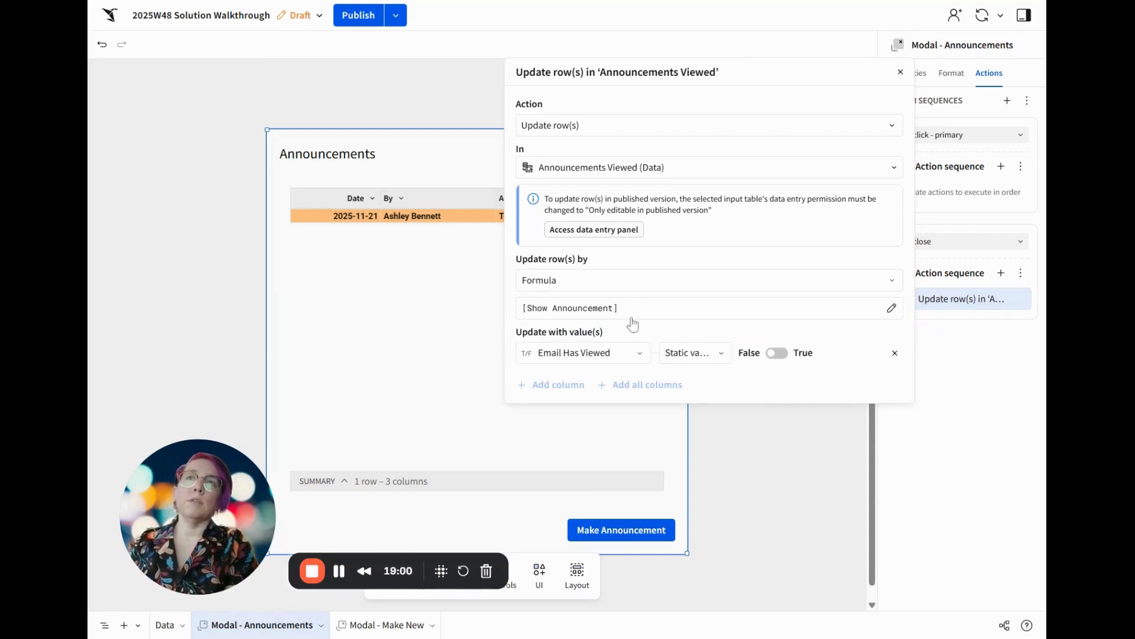
Have the row update set Email Has Viewed to the static value True
click(608, 359)
click(595, 414)
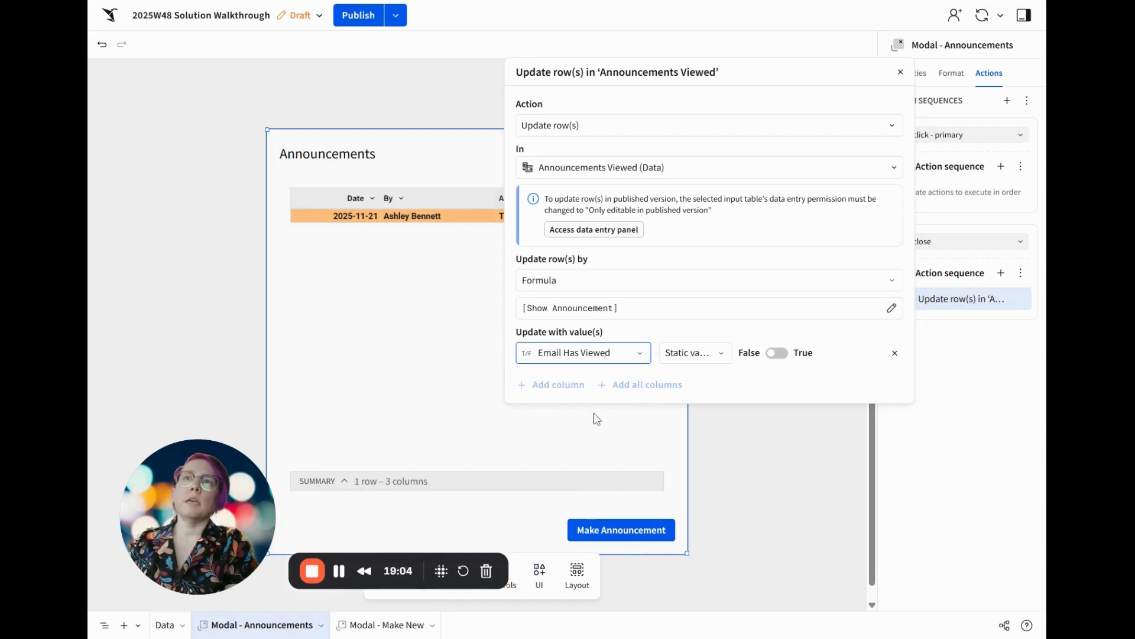
click(776, 353)
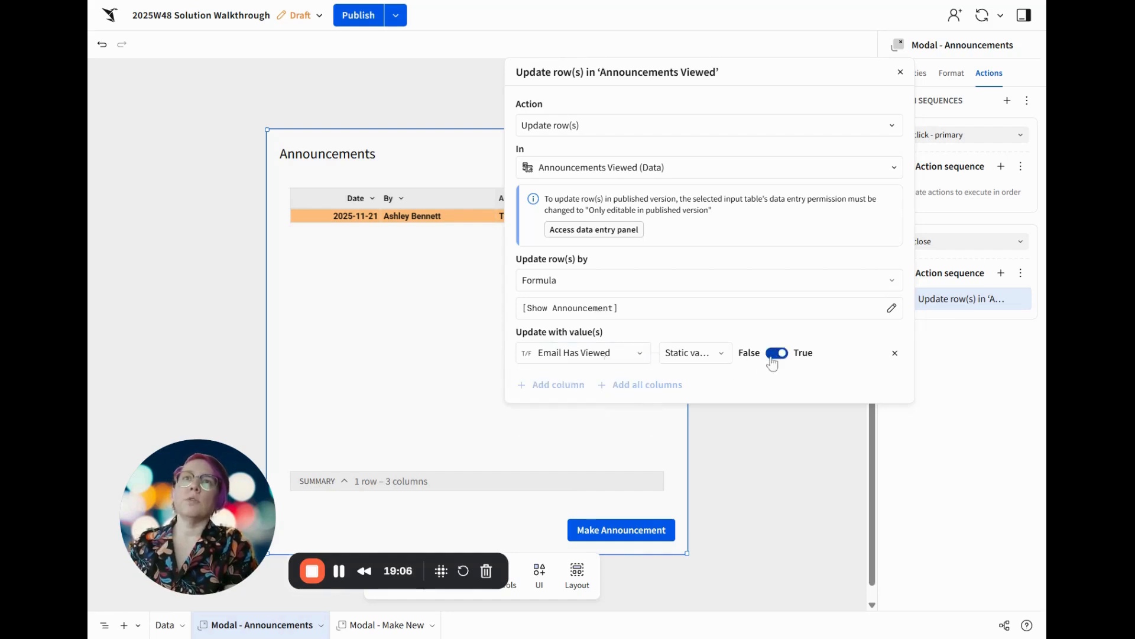
click(662, 314)
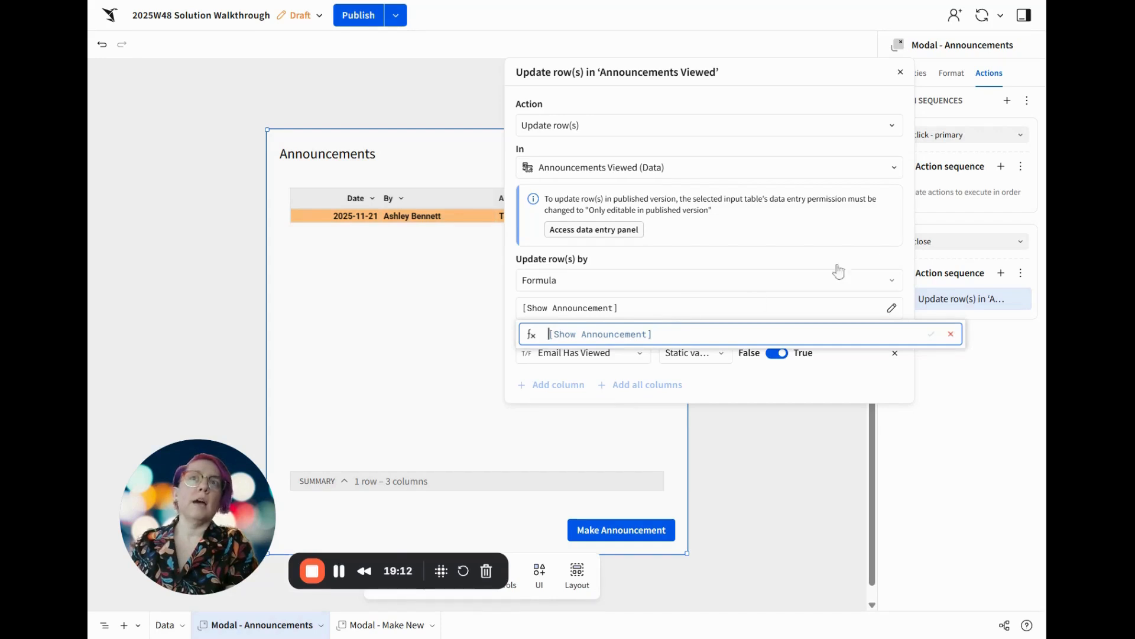
click(882, 255)
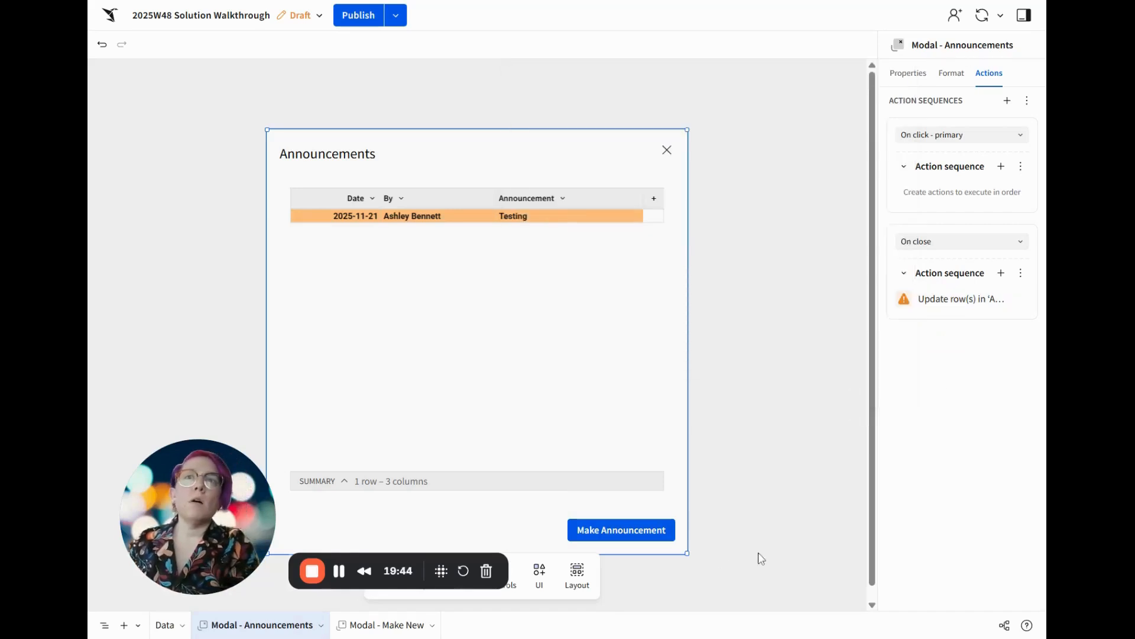
Add a primary-click action to Modal - Announcements that opens Modal - Make New
click(1001, 167)
click(733, 248)
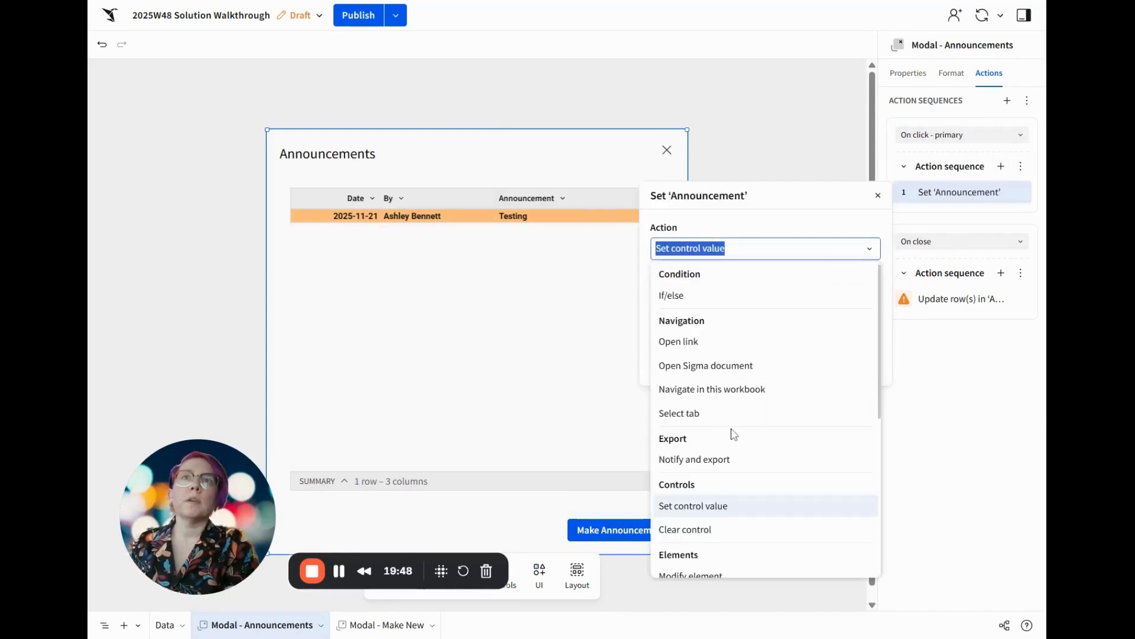
scroll(732, 479, down, 4)
click(710, 437)
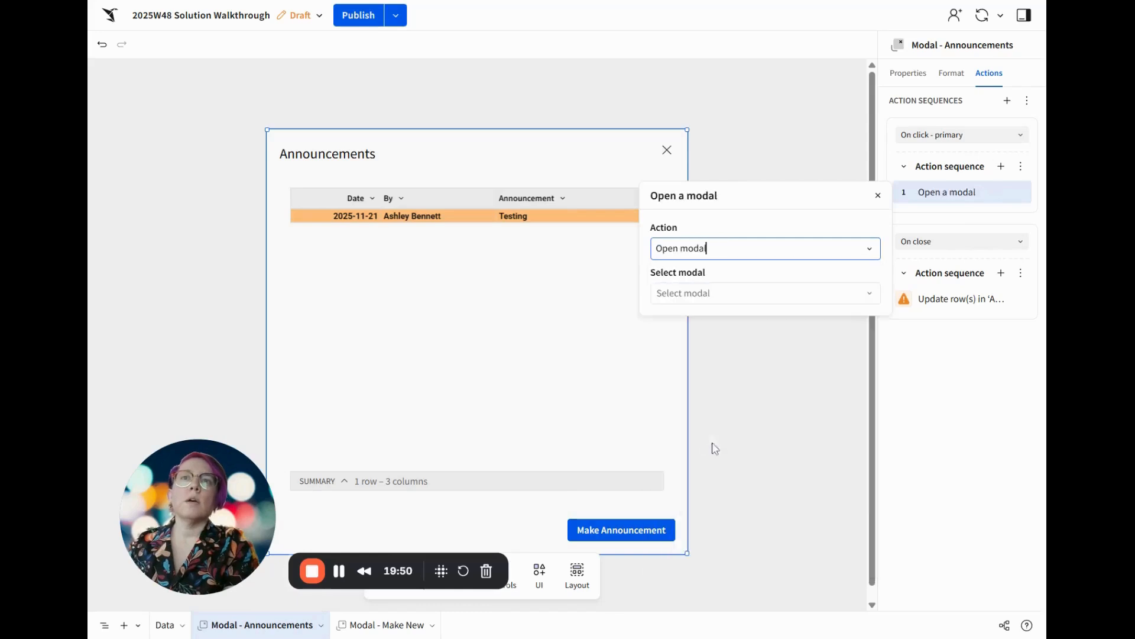
click(745, 294)
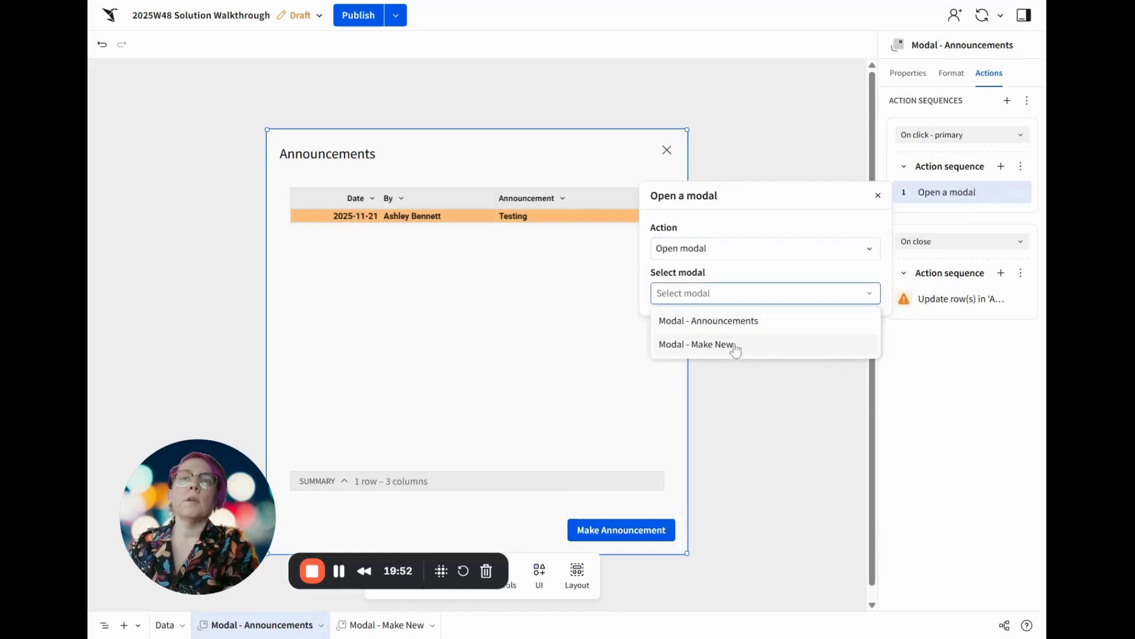
click(735, 345)
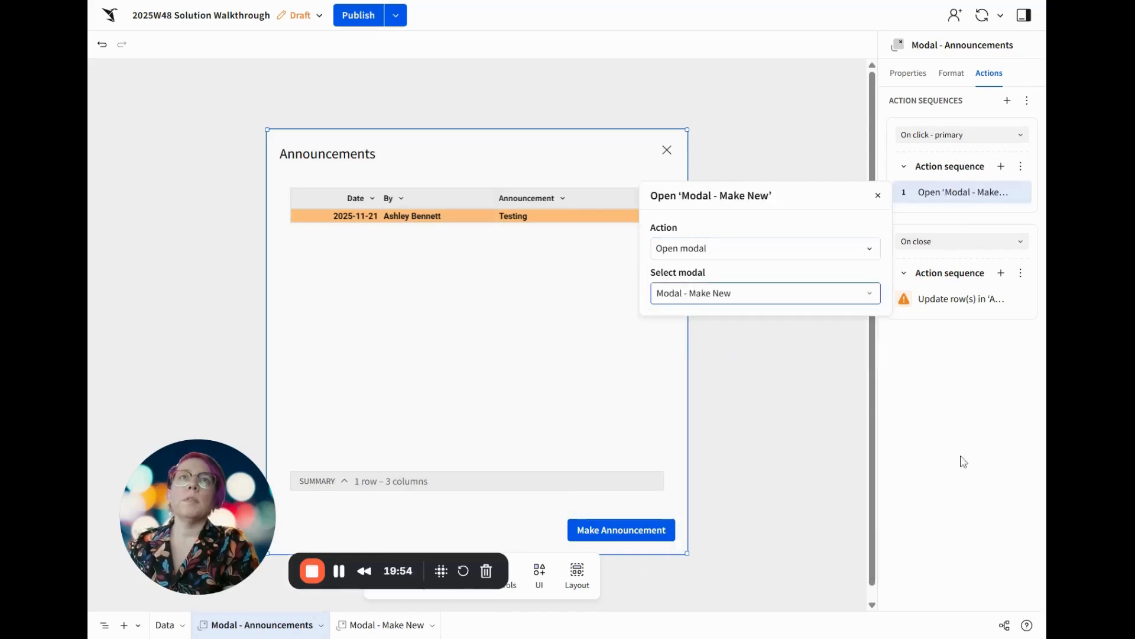
click(973, 414)
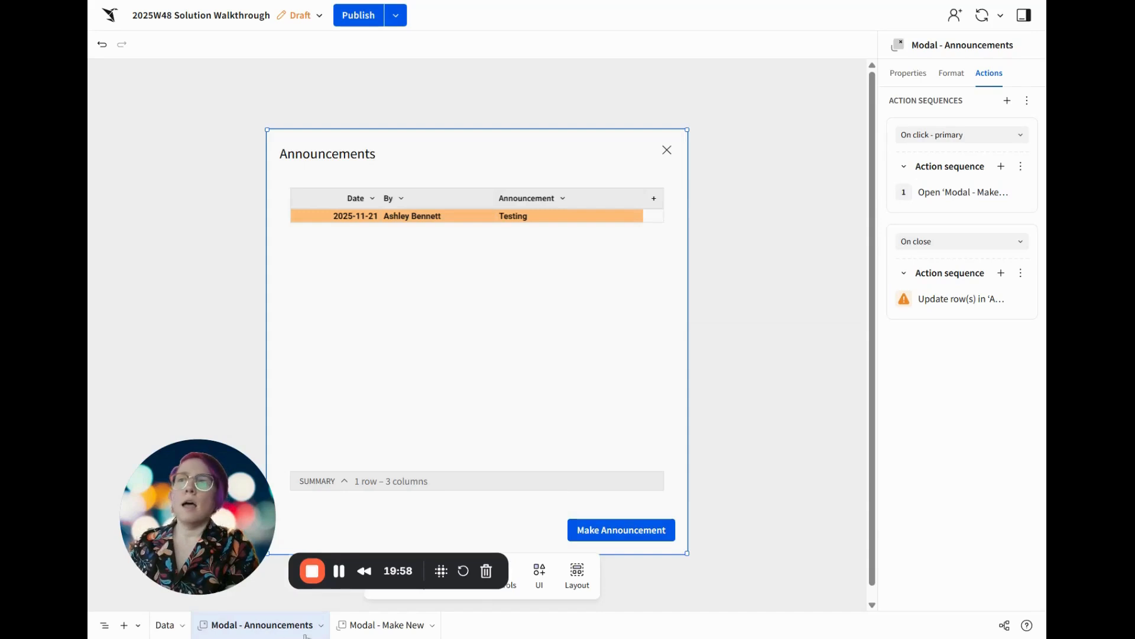
Add a primary-click action to Modal - Make New that inserts a row into the Announcements table
click(359, 628)
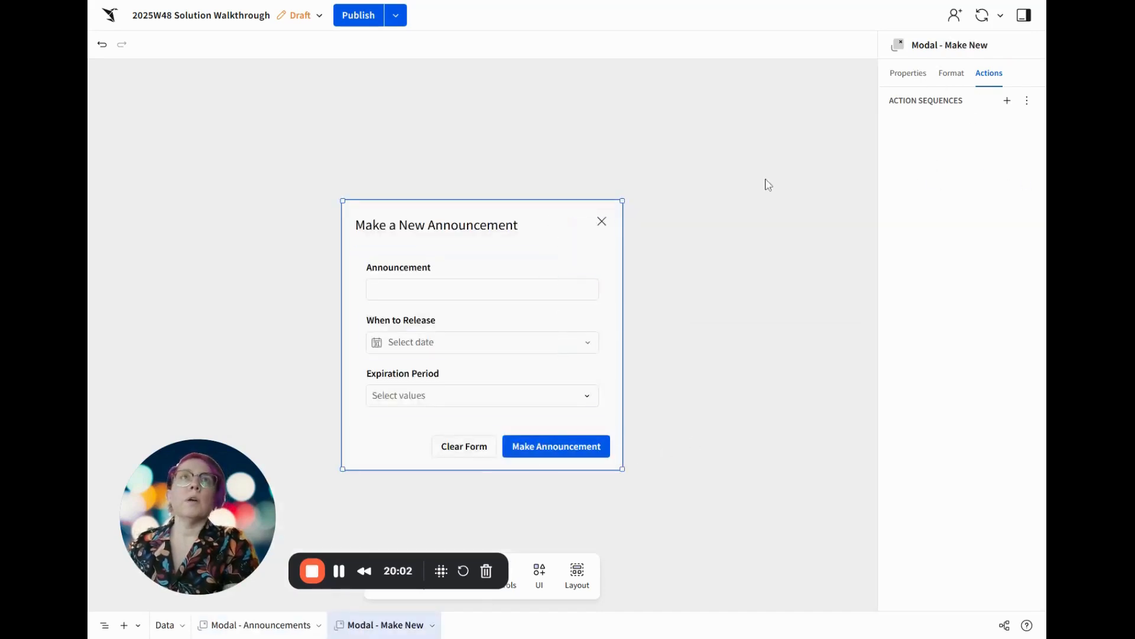
click(950, 75)
click(915, 81)
click(981, 77)
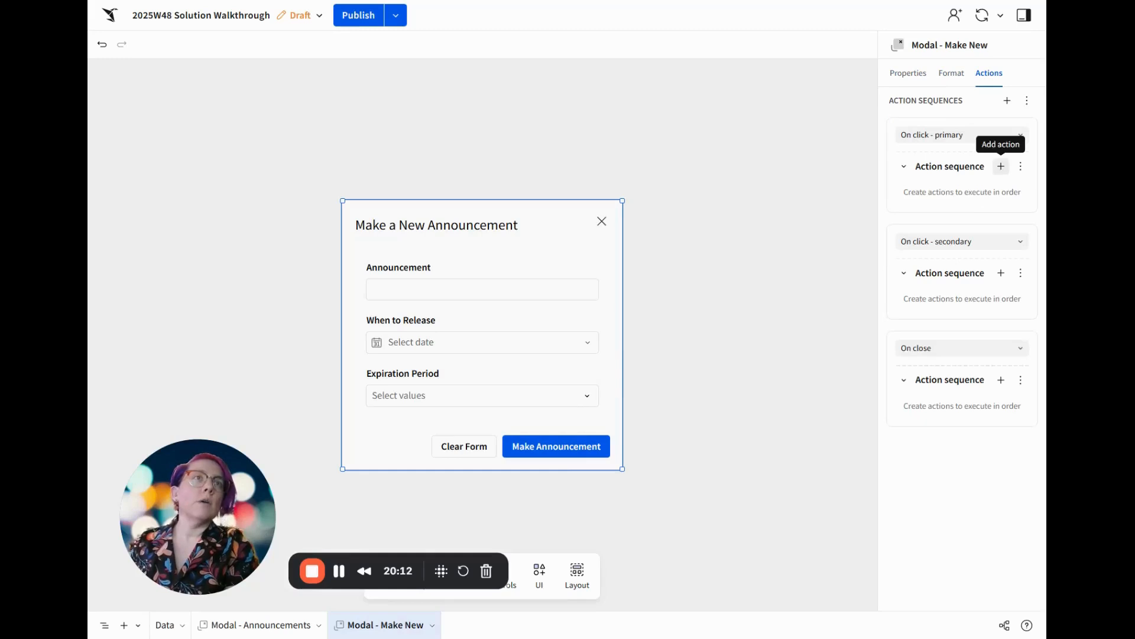
click(1001, 166)
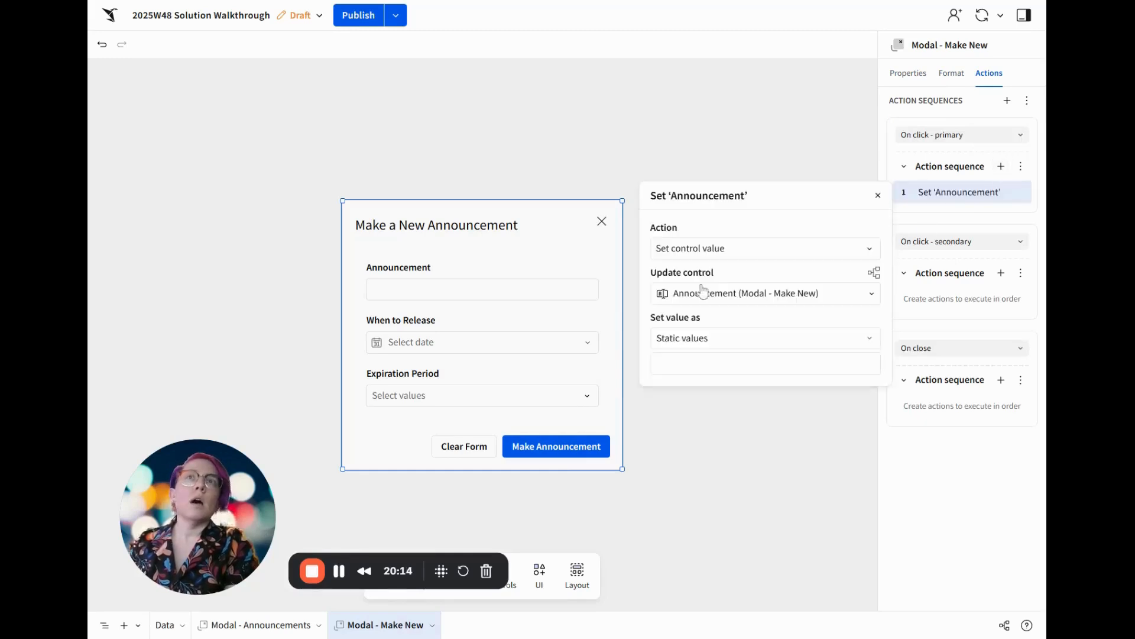
click(765, 248)
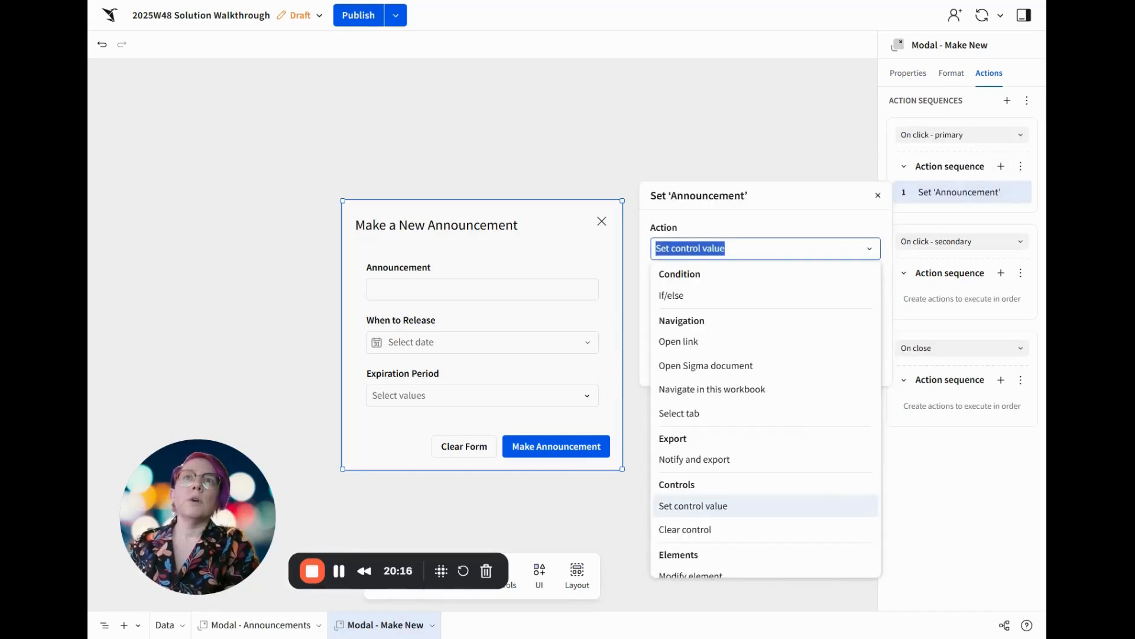
scroll(730, 383, down, 5)
click(698, 508)
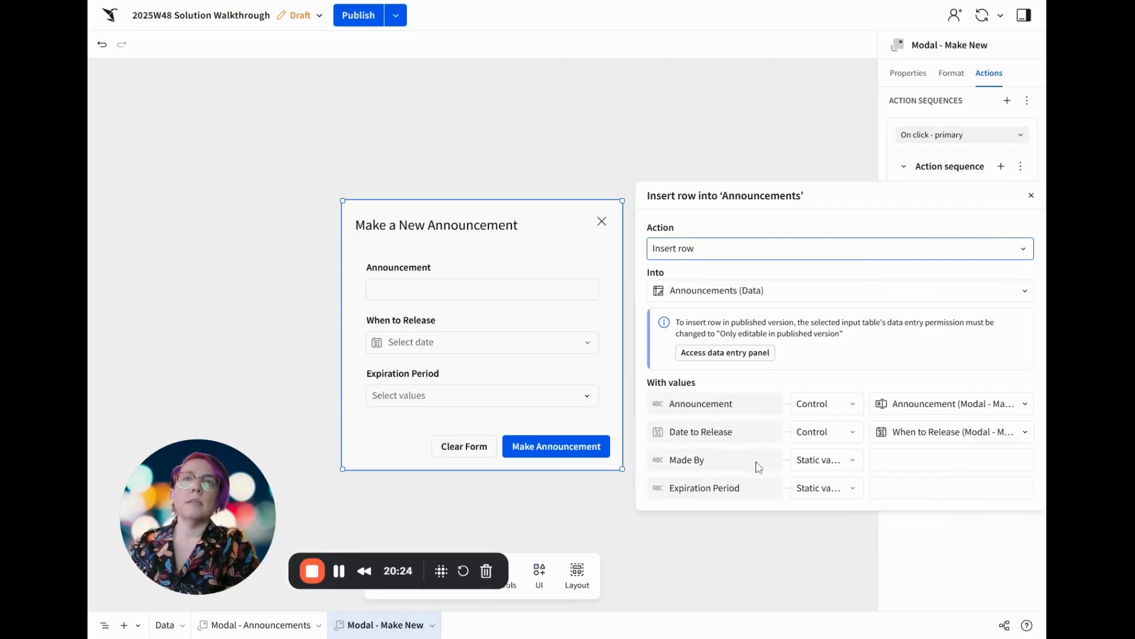
Fill the inserted row's Made By value with the formula CurrentUserFullName()
click(852, 460)
click(822, 533)
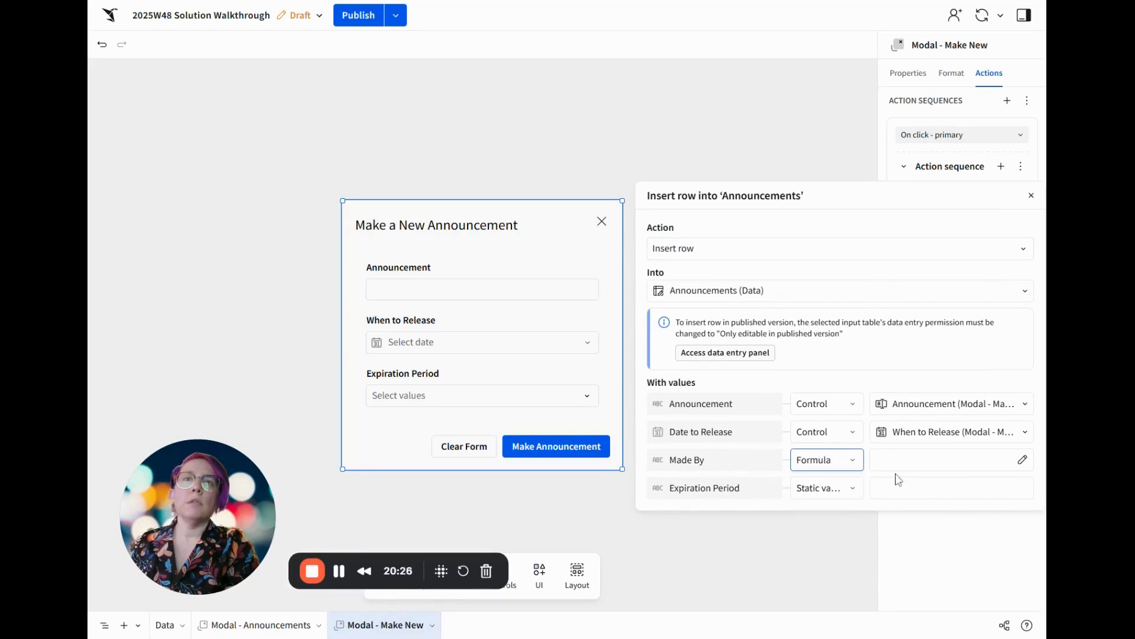
click(912, 467)
text(curre)
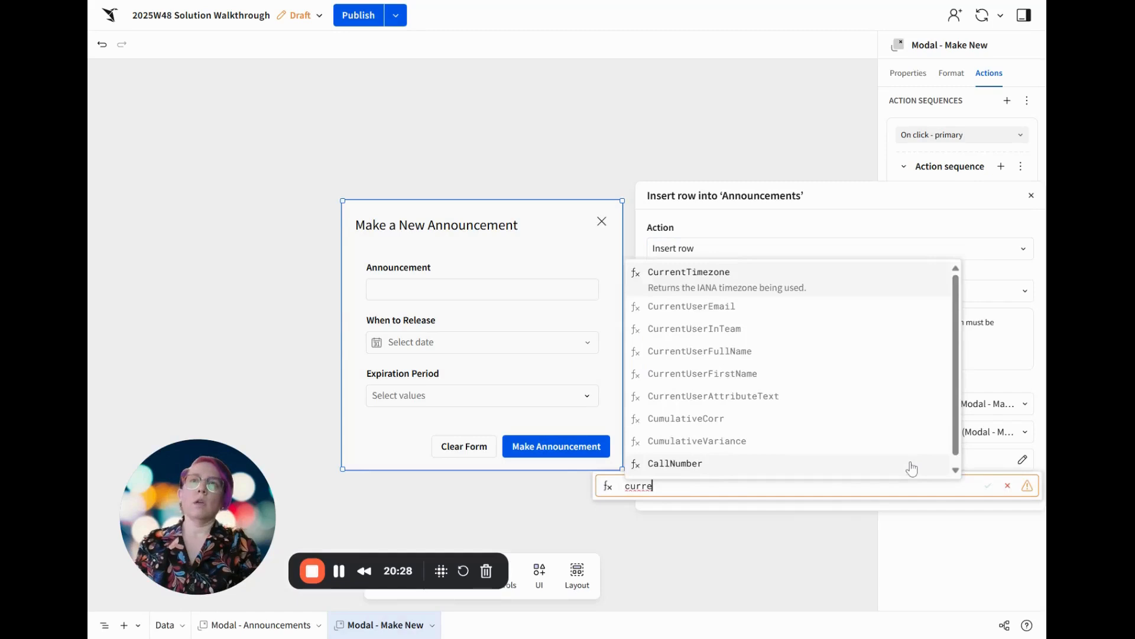
text(ntuser)
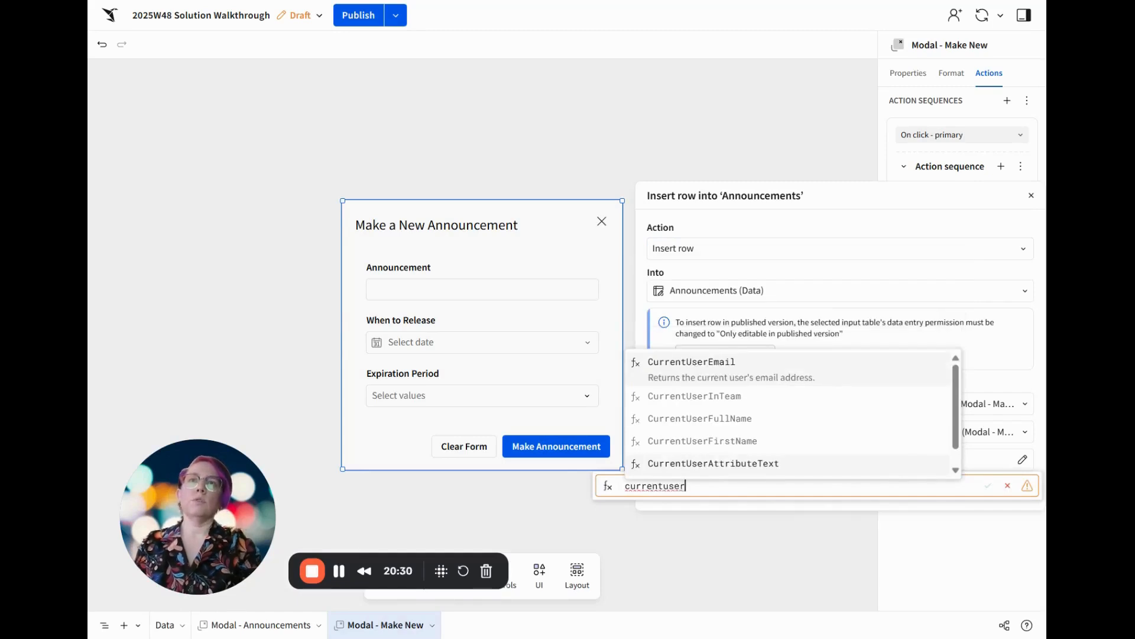
key(Down)
key(Down)
key(Return)
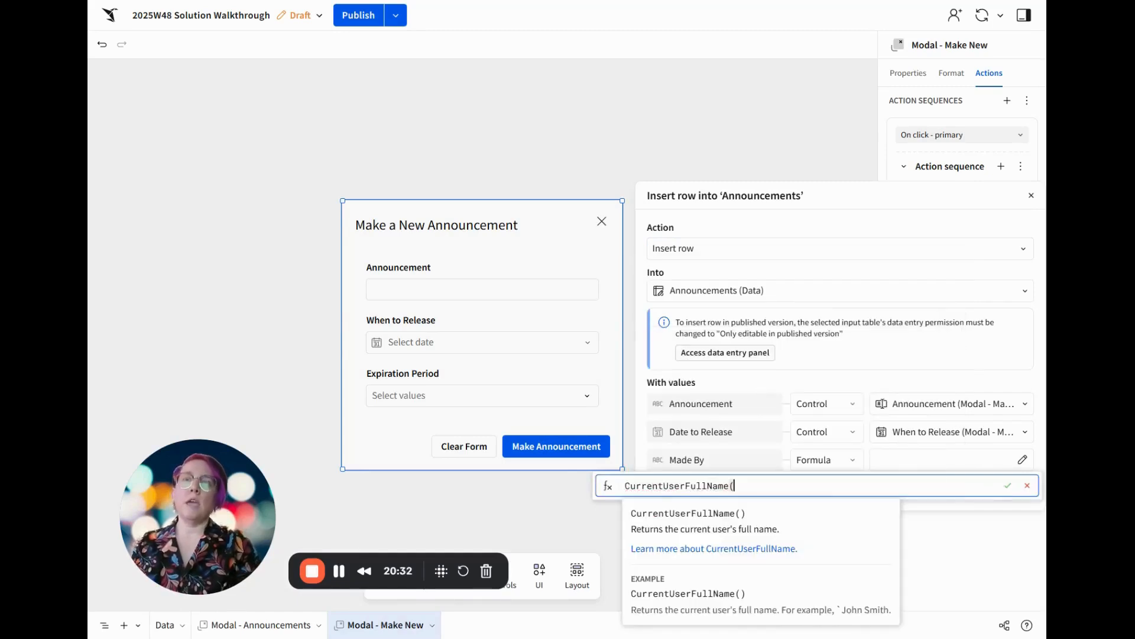
text())
key(Return)
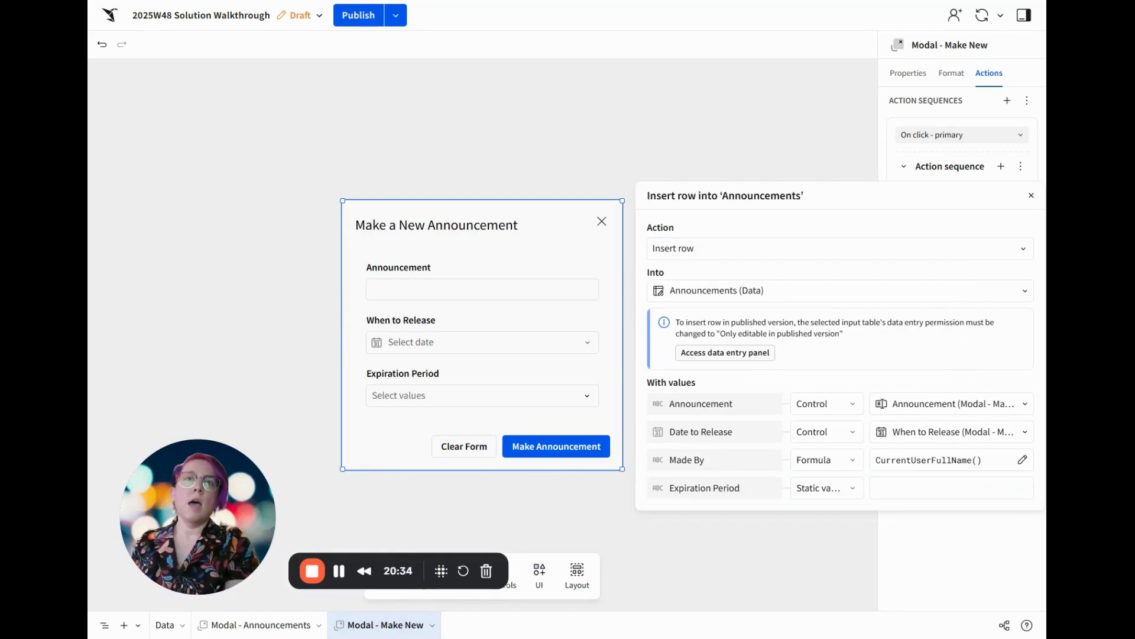
Set the source type of the inserted row's Expiration Period value to Control
click(821, 493)
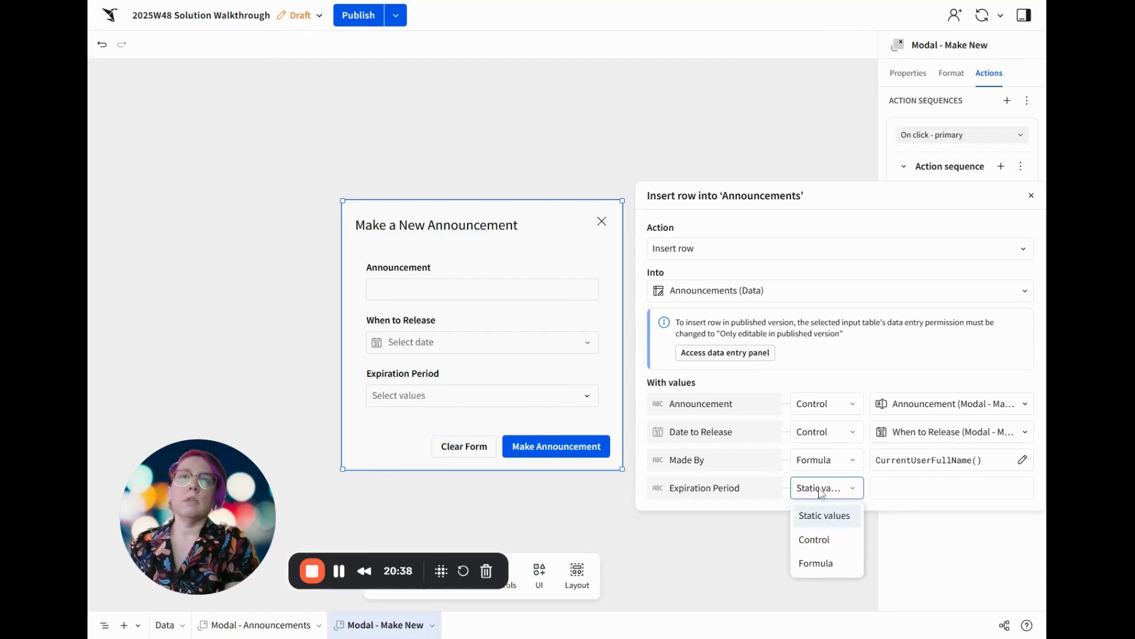
click(817, 540)
click(912, 496)
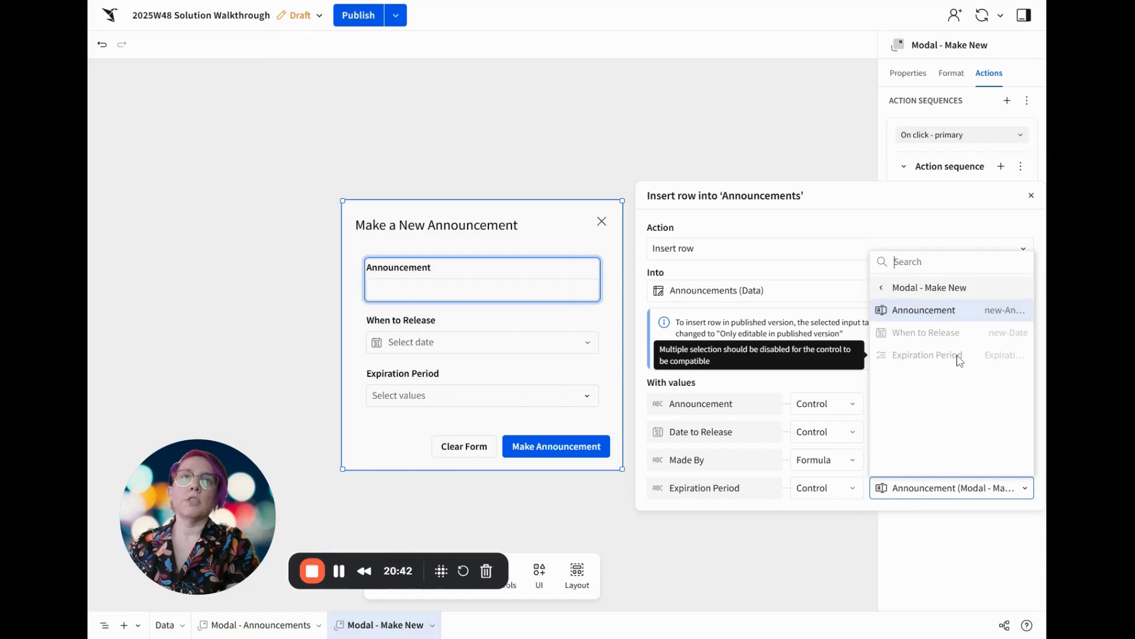
click(958, 542)
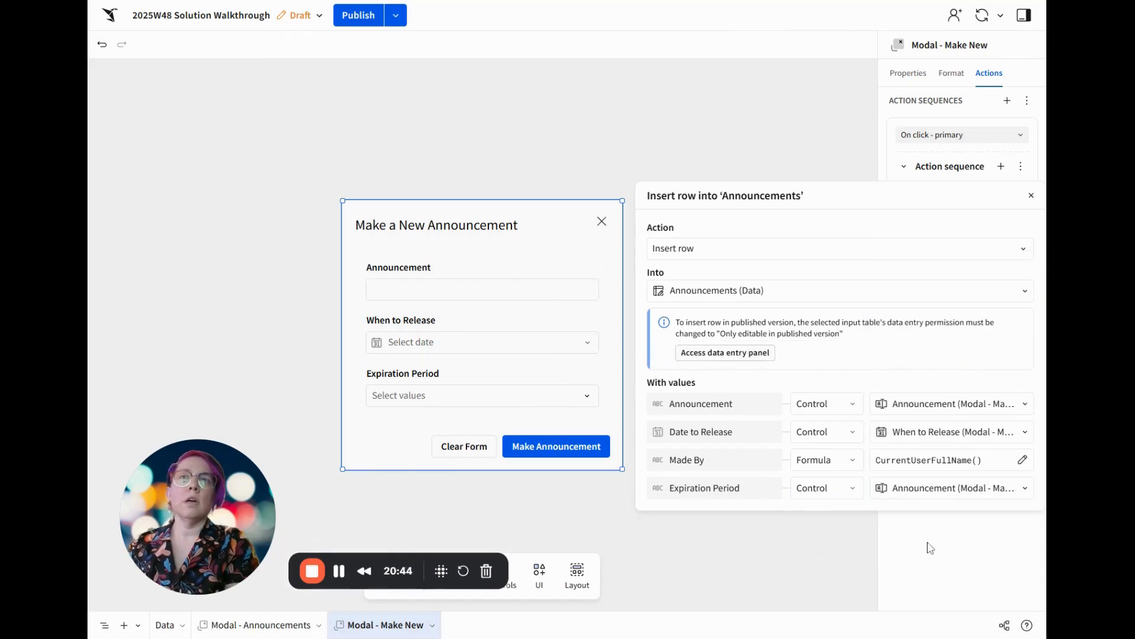
Turn off multiple selection and the histogram for the Expiration Period control in the modal
click(456, 373)
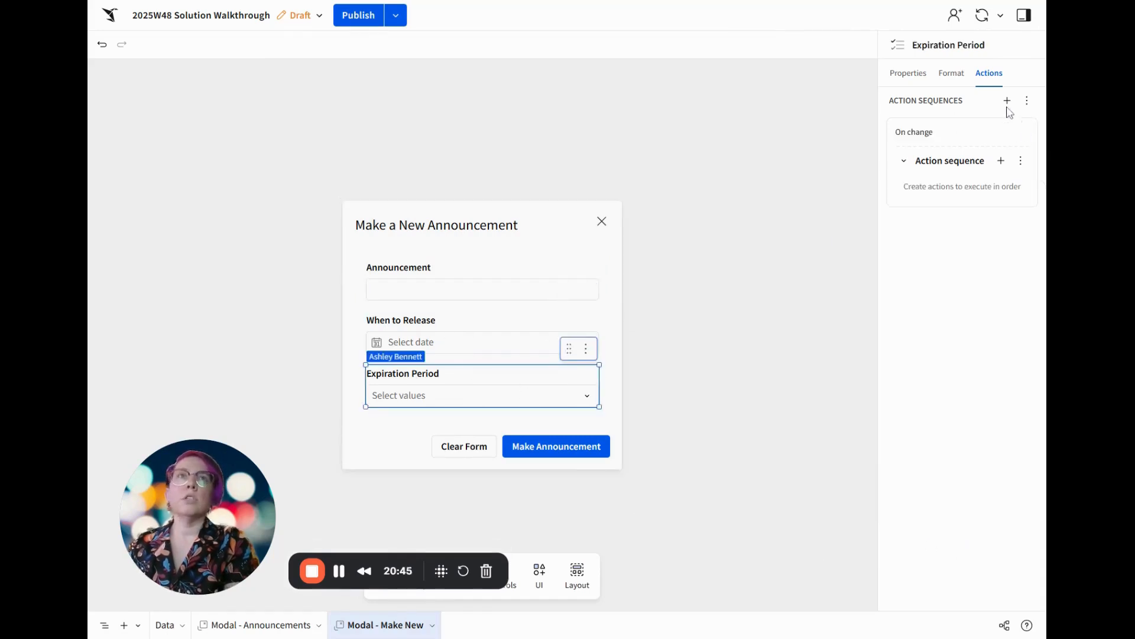
click(908, 73)
click(895, 308)
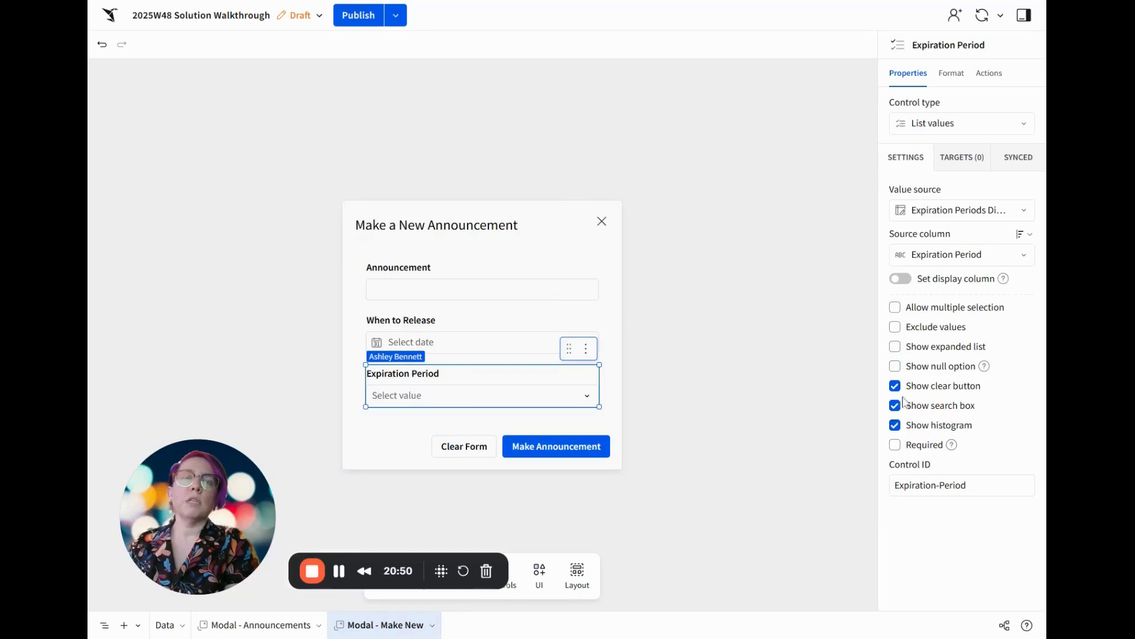
click(896, 427)
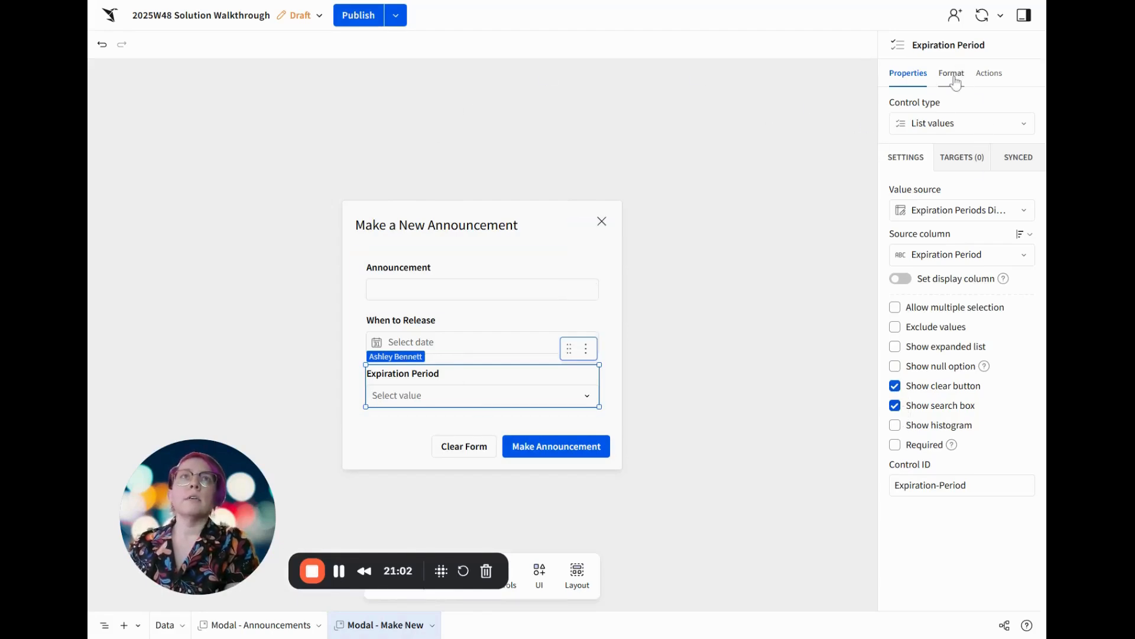
Map the inserted row's Expiration Period to the Expiration Period control of Modal - Make New
click(990, 73)
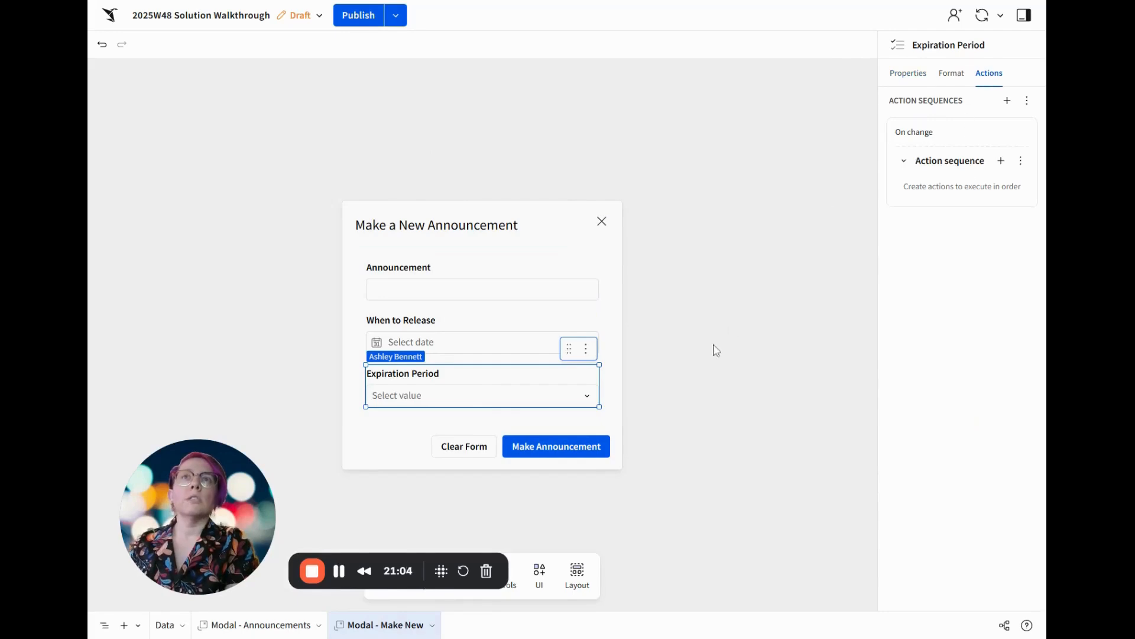
click(598, 220)
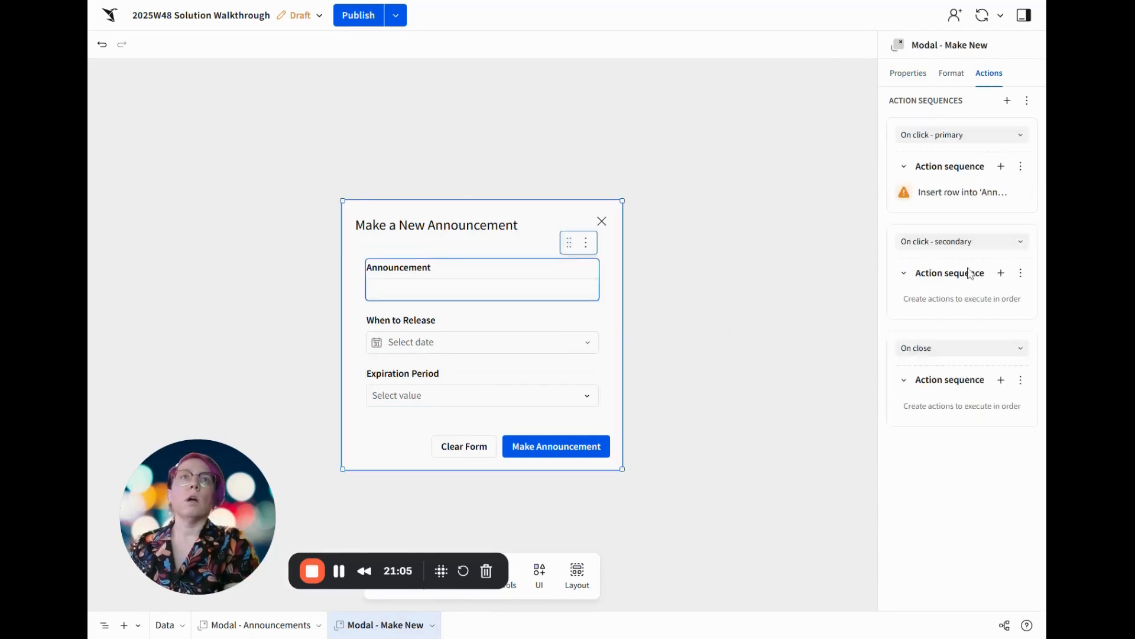
click(956, 195)
click(779, 494)
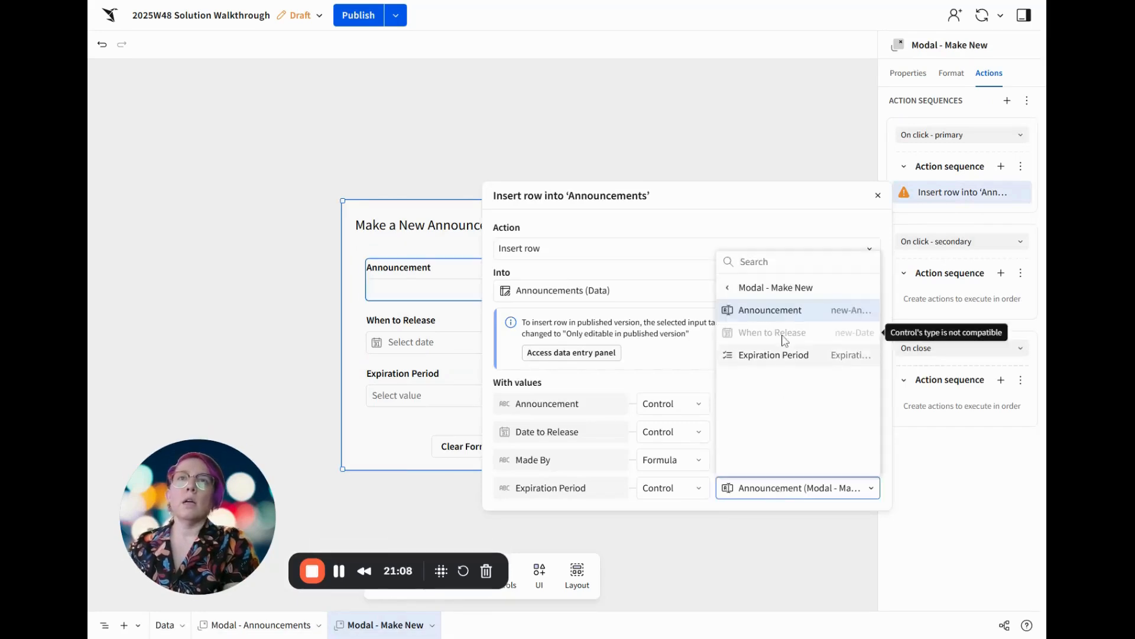
click(782, 362)
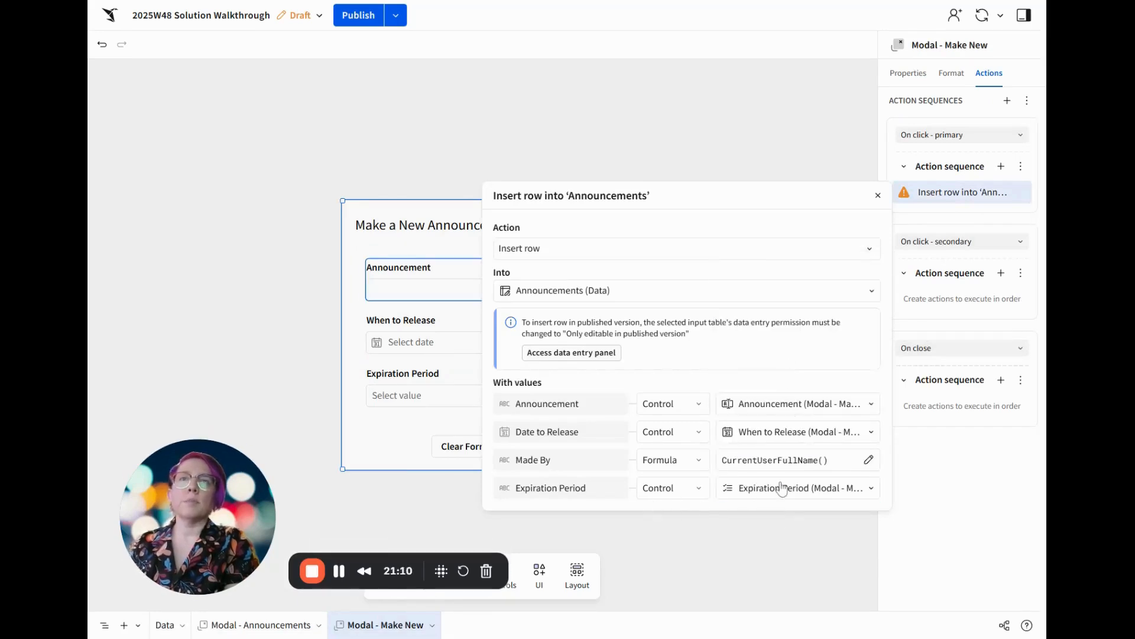
click(945, 454)
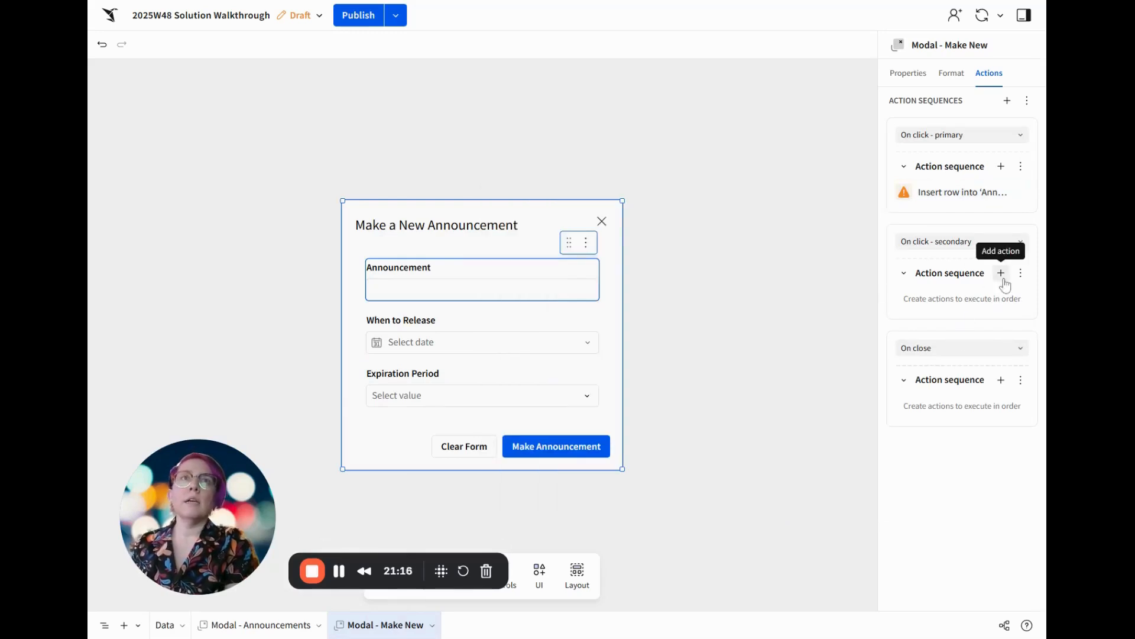
Add a second primary-click action that clears the controls in the Make Announcement Container
click(1001, 167)
click(550, 271)
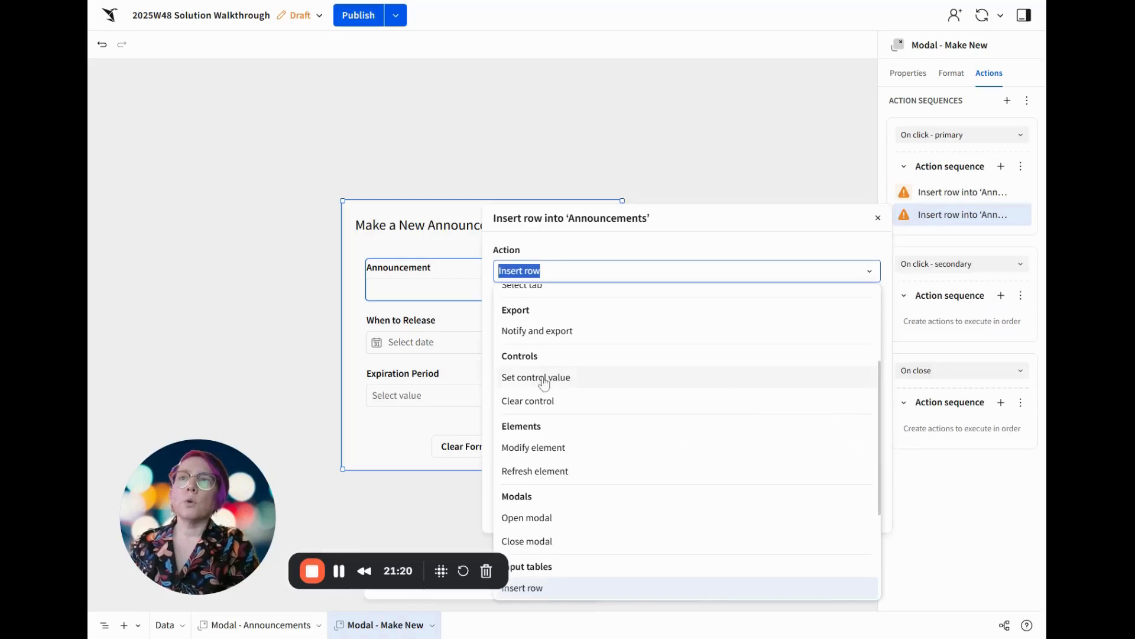
click(554, 399)
click(552, 317)
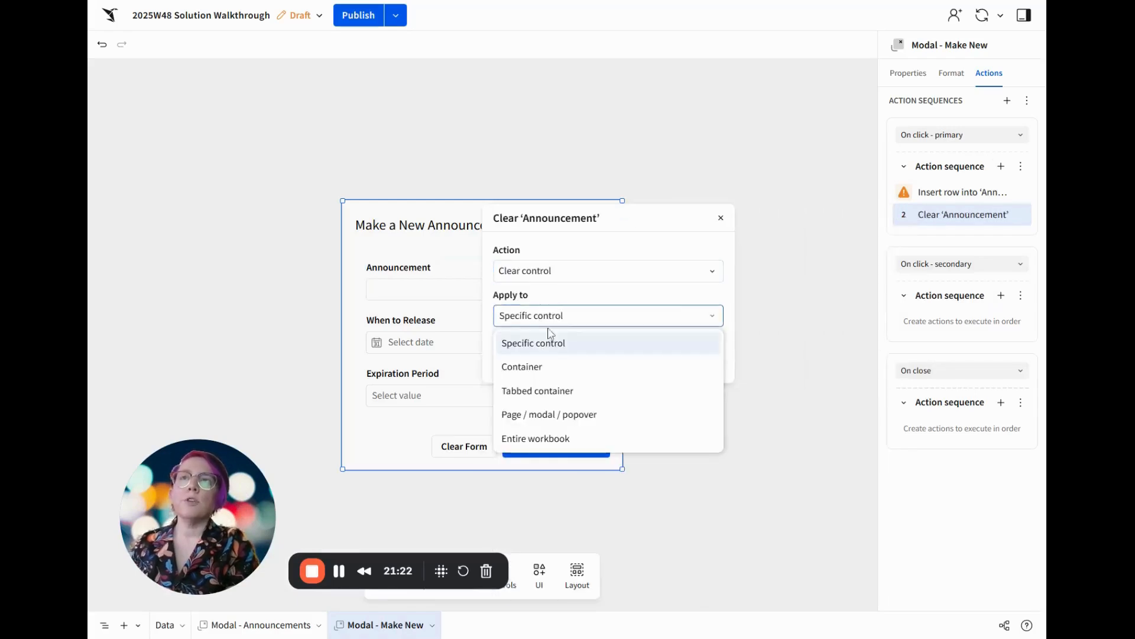
click(551, 366)
click(545, 341)
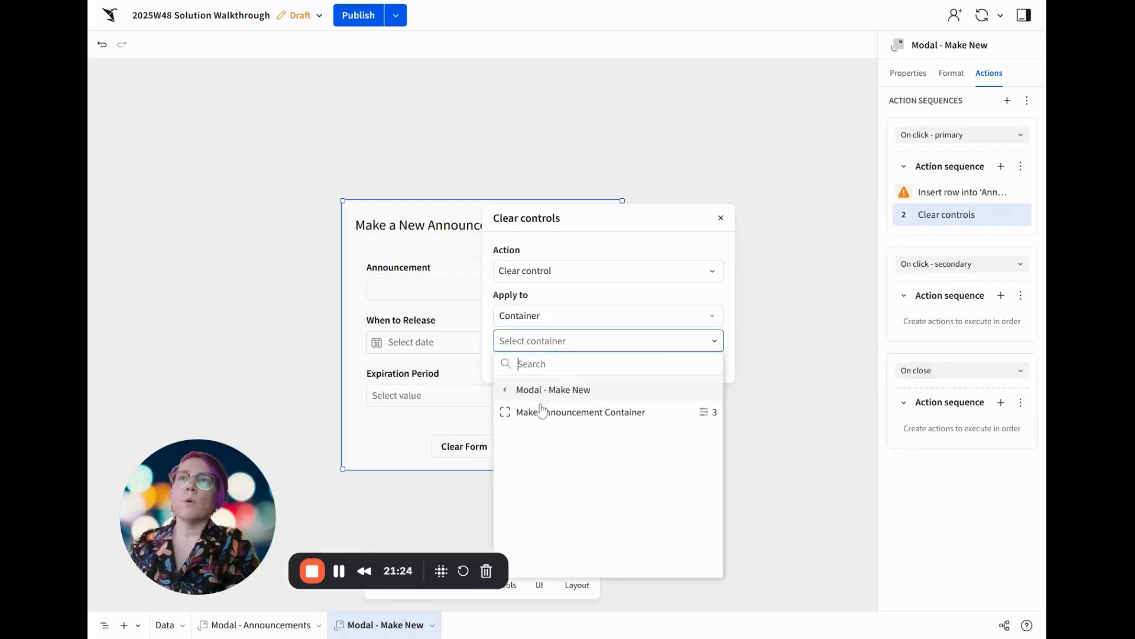
click(540, 408)
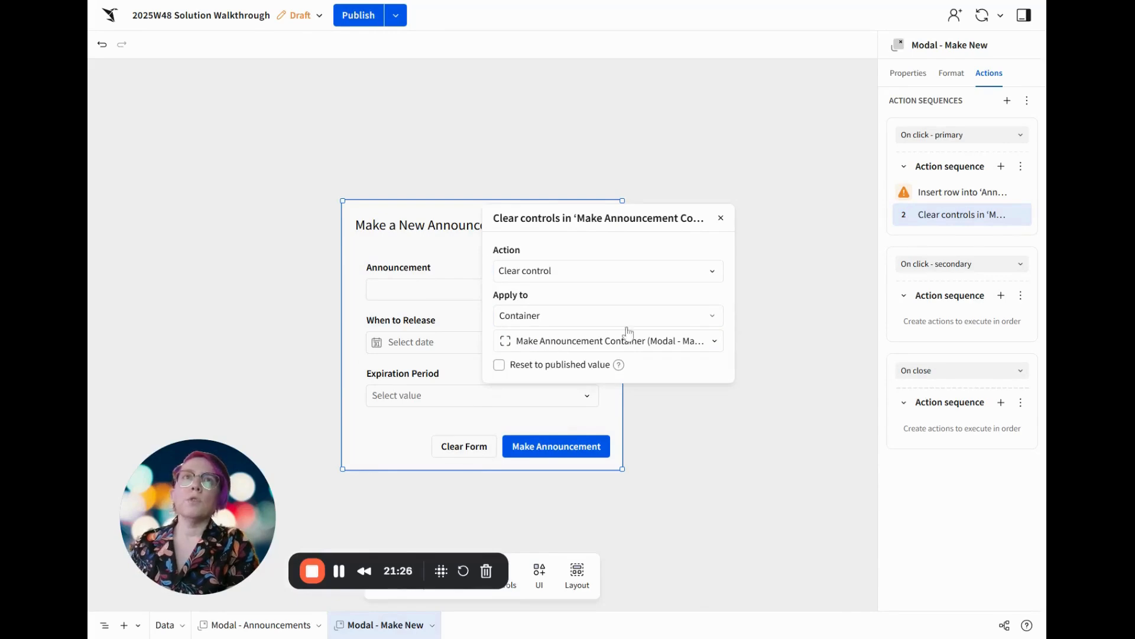
click(975, 554)
Add a third primary-click action to Modal - Make New that closes the modal
click(1002, 167)
click(765, 294)
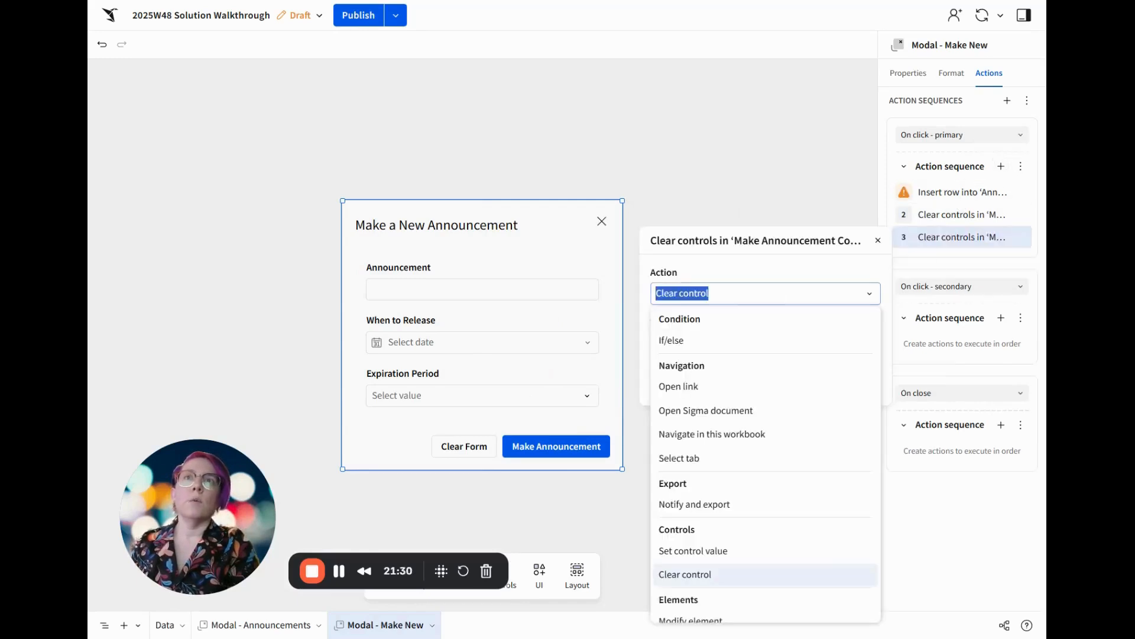
scroll(701, 504, down, 3)
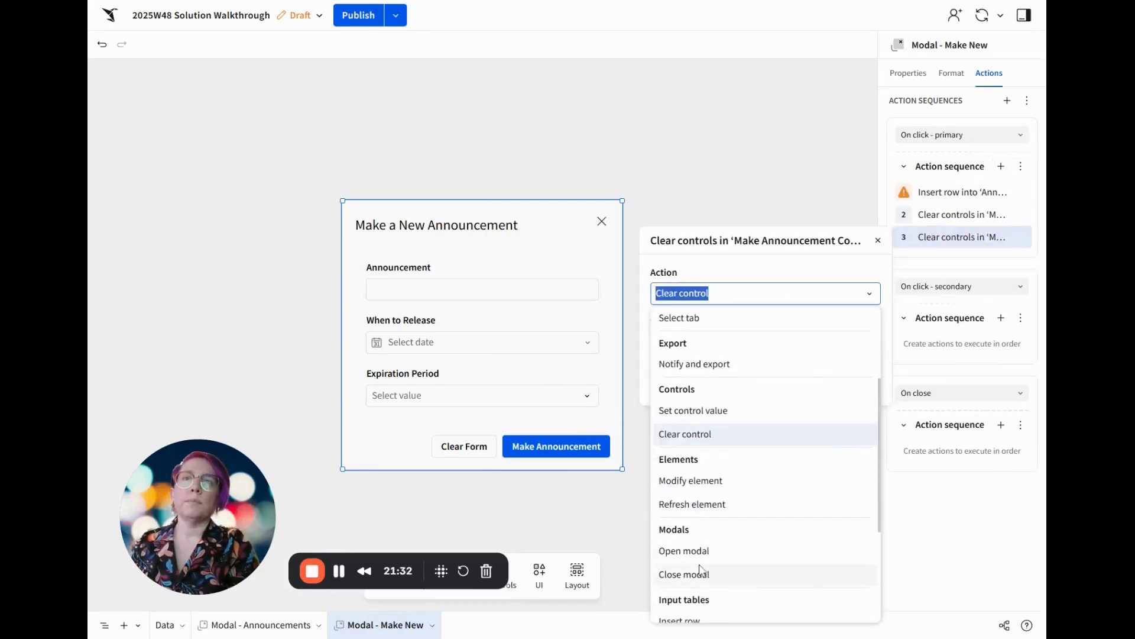
click(685, 574)
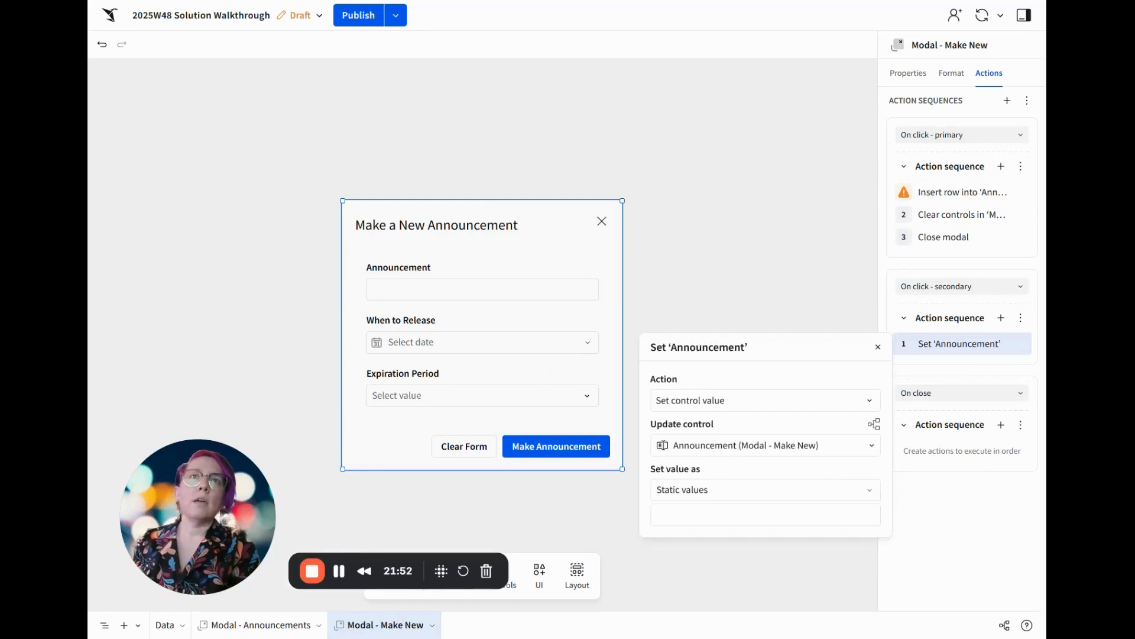
Make the secondary-click action of Modal - Make New clear the controls in the Make Announcement Container
click(766, 400)
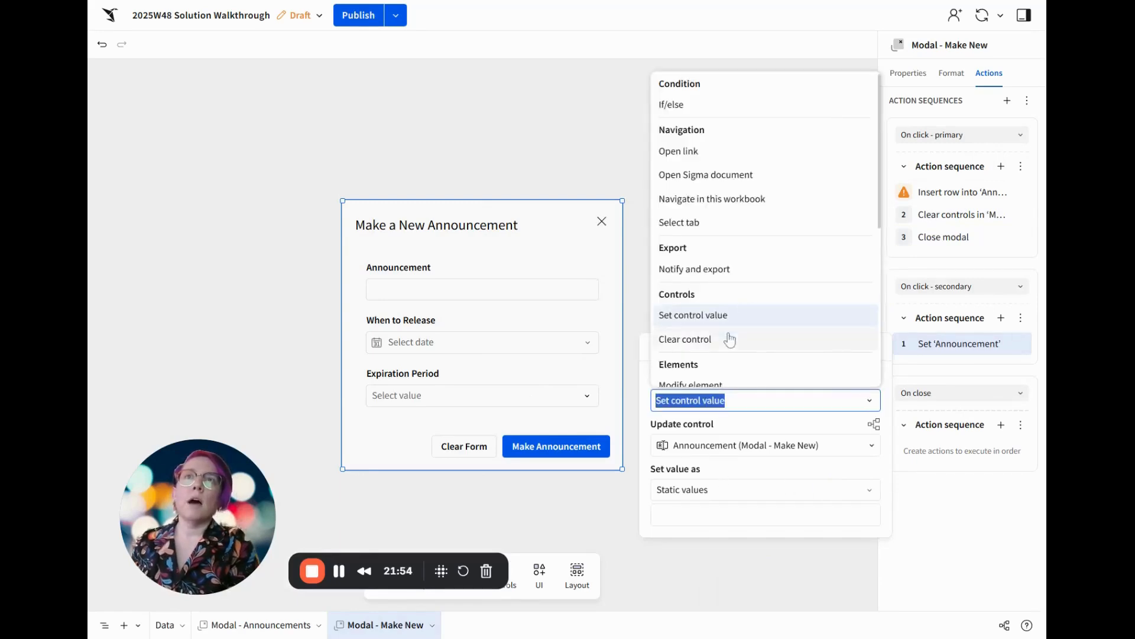
scroll(730, 314, down, 2)
click(726, 273)
click(689, 446)
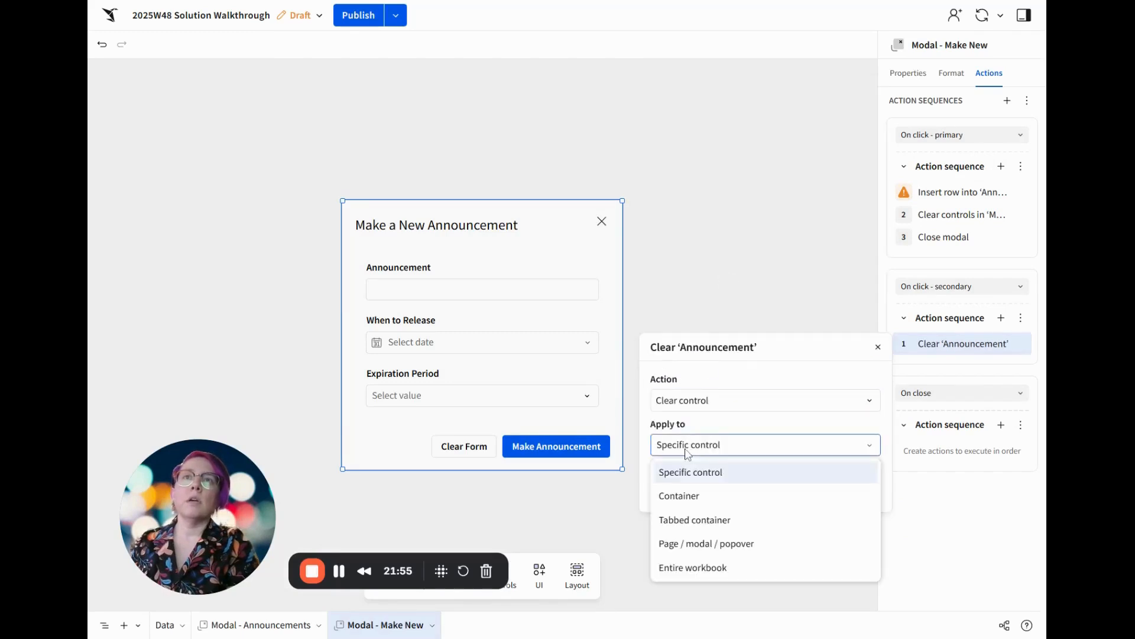
click(690, 497)
click(733, 473)
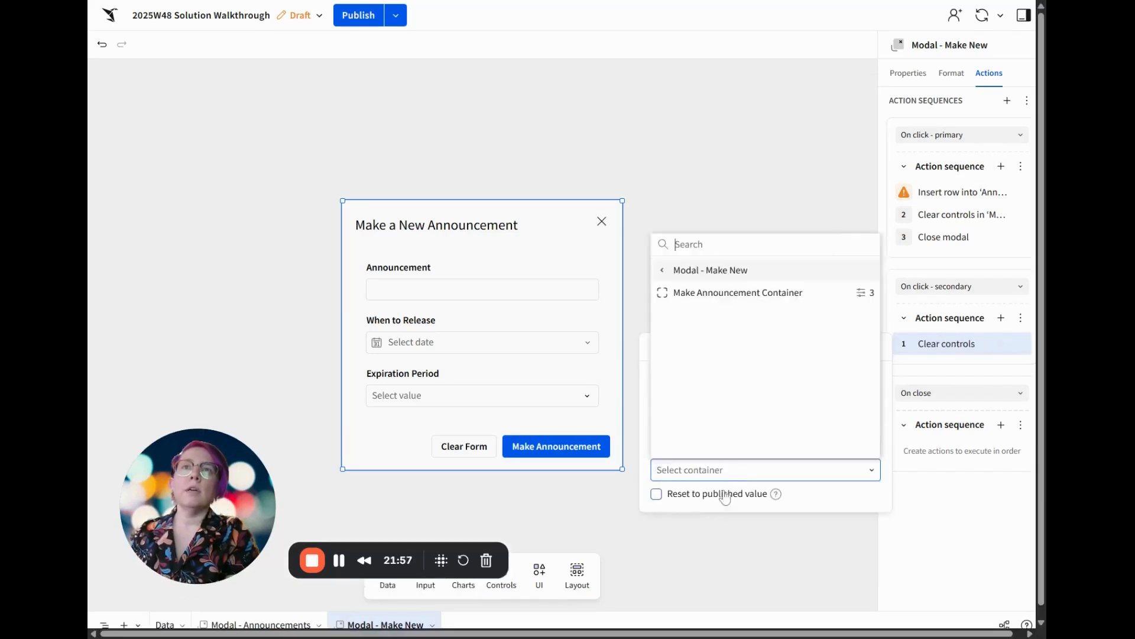
click(752, 303)
click(949, 544)
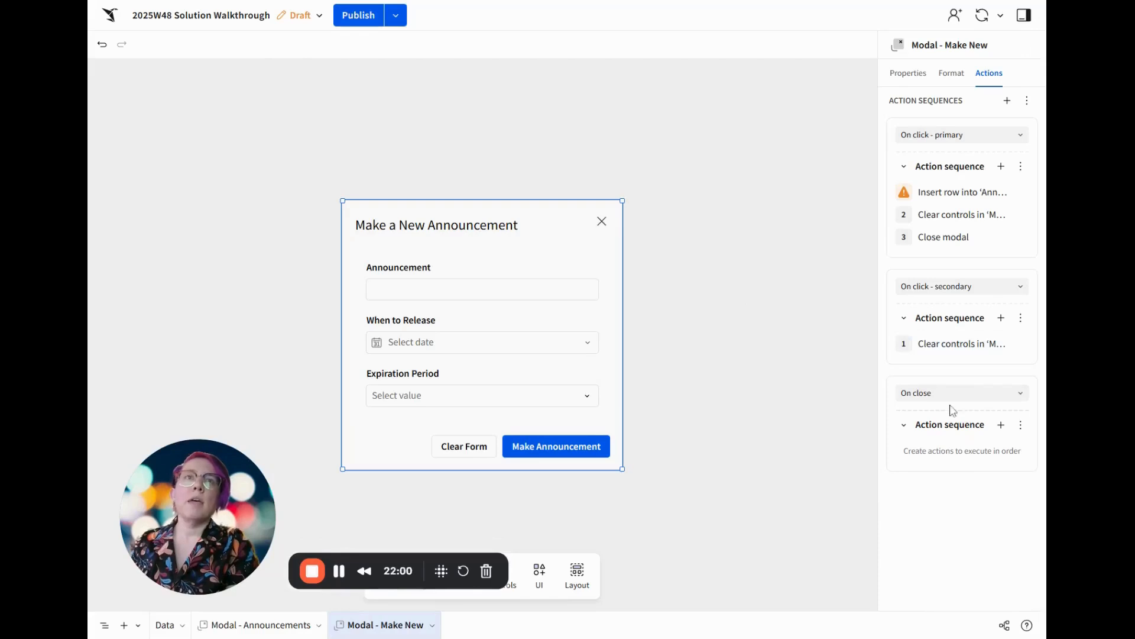
Add an on-close action to Modal - Make New that clears the controls in the Make Announcement Container
click(1001, 424)
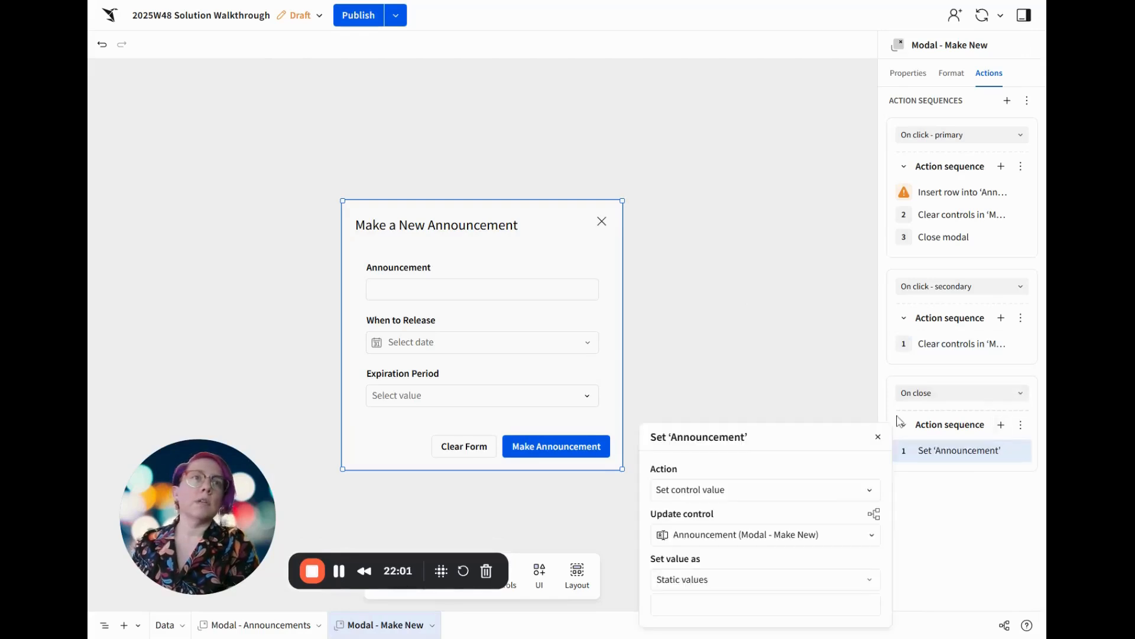
click(764, 490)
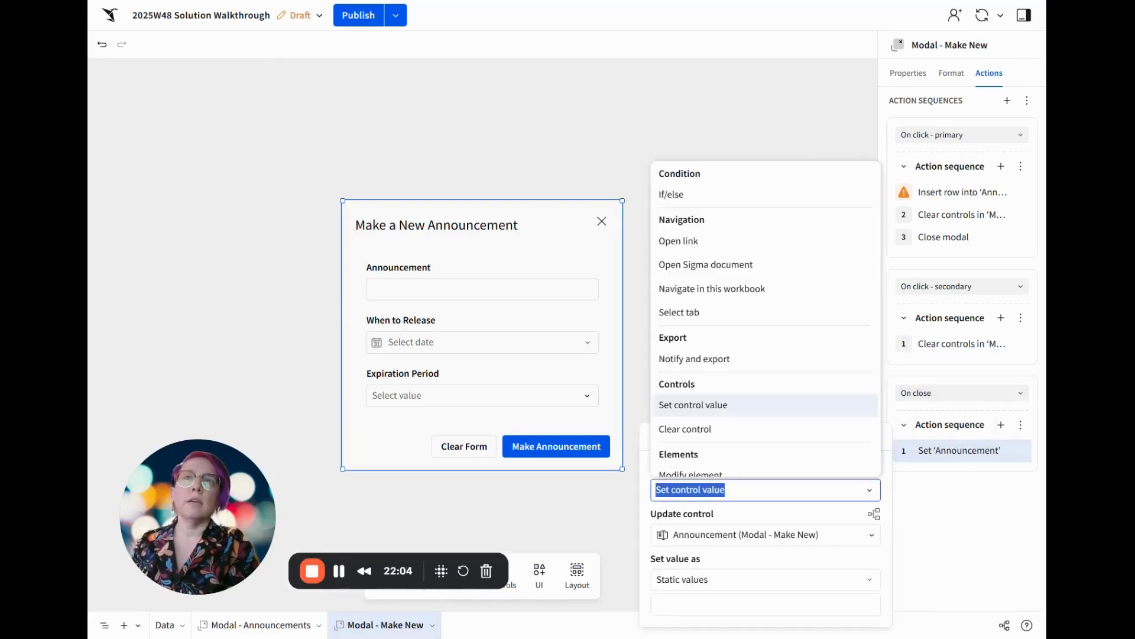
click(714, 430)
click(711, 541)
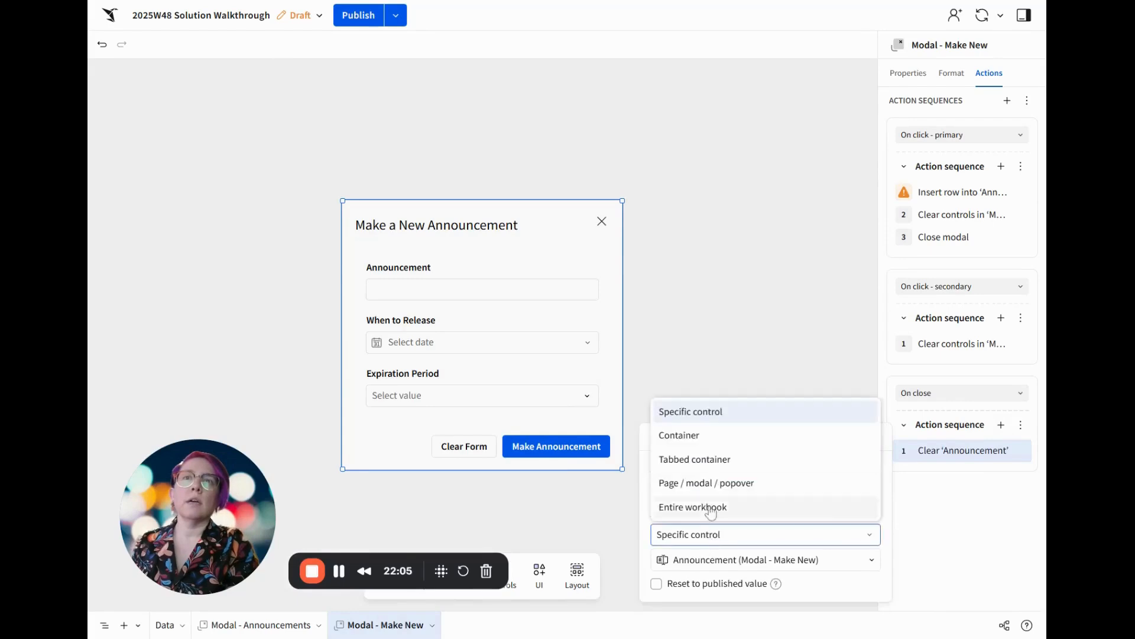
click(728, 438)
click(806, 562)
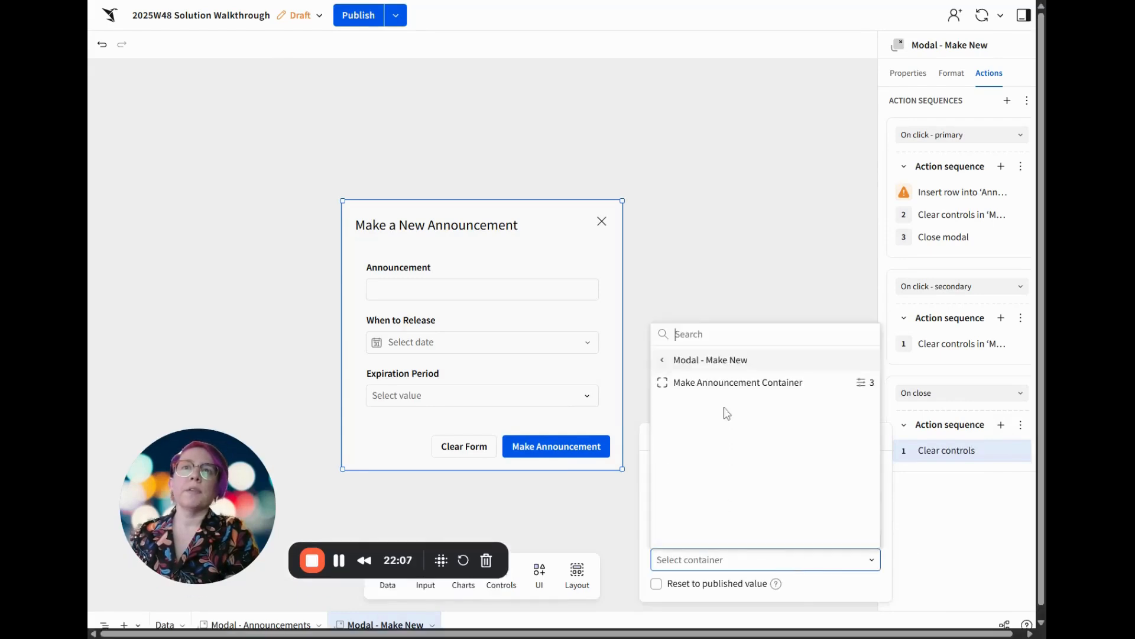
click(733, 385)
click(976, 518)
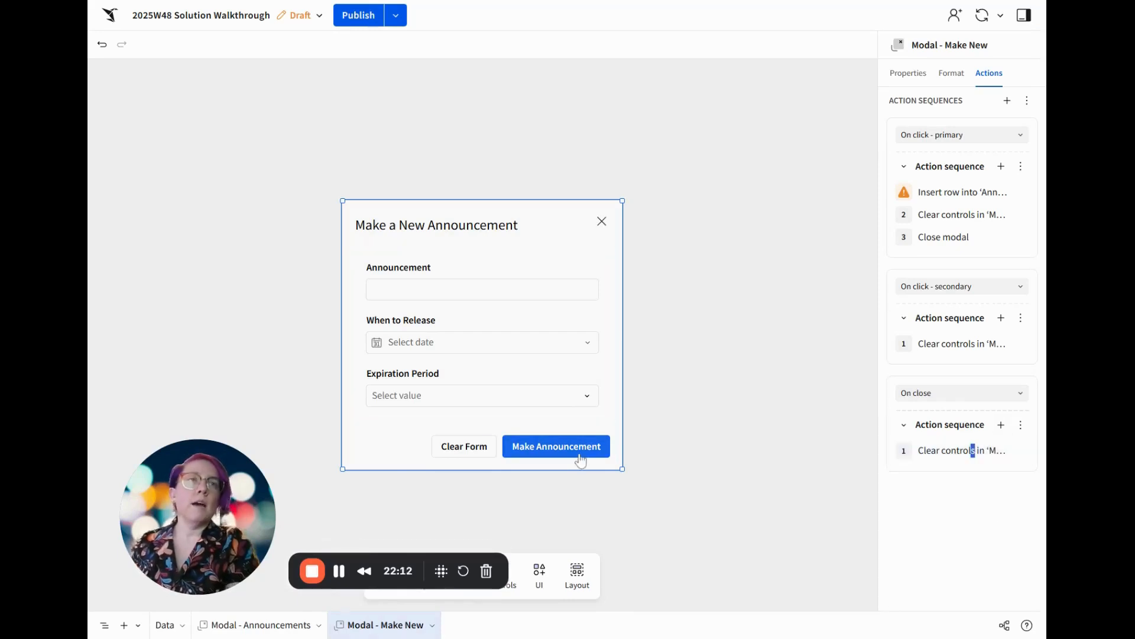
Move the Announcements button from the Data page to a new page and place it at the right end of the page's top row
click(165, 626)
scroll(871, 369, down, 1)
scroll(869, 368, down, 10)
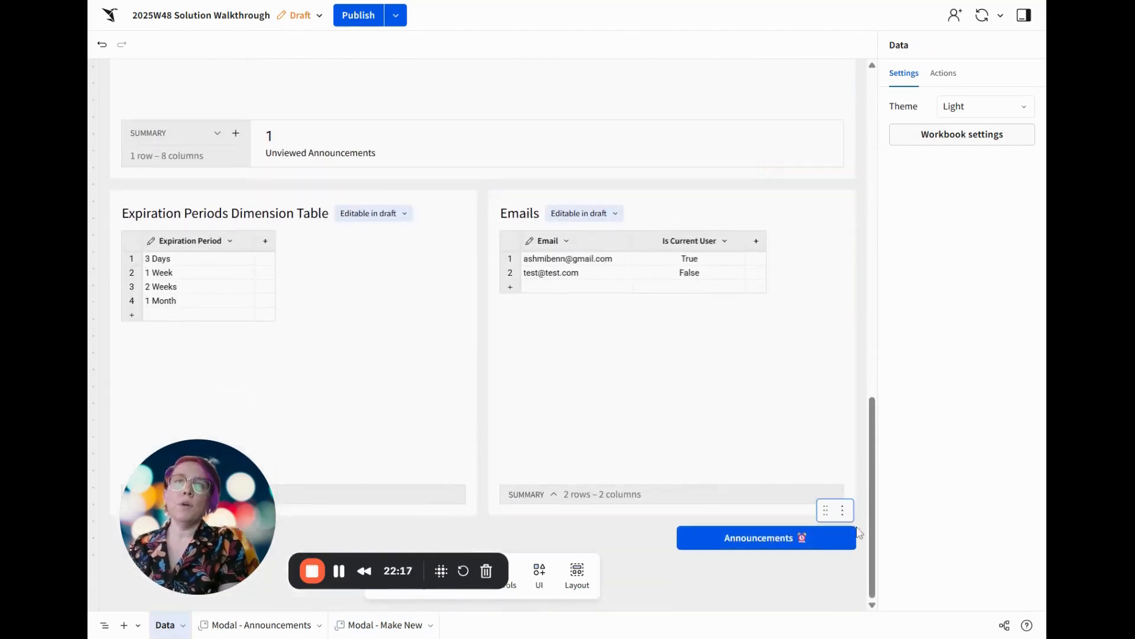
click(840, 533)
click(842, 511)
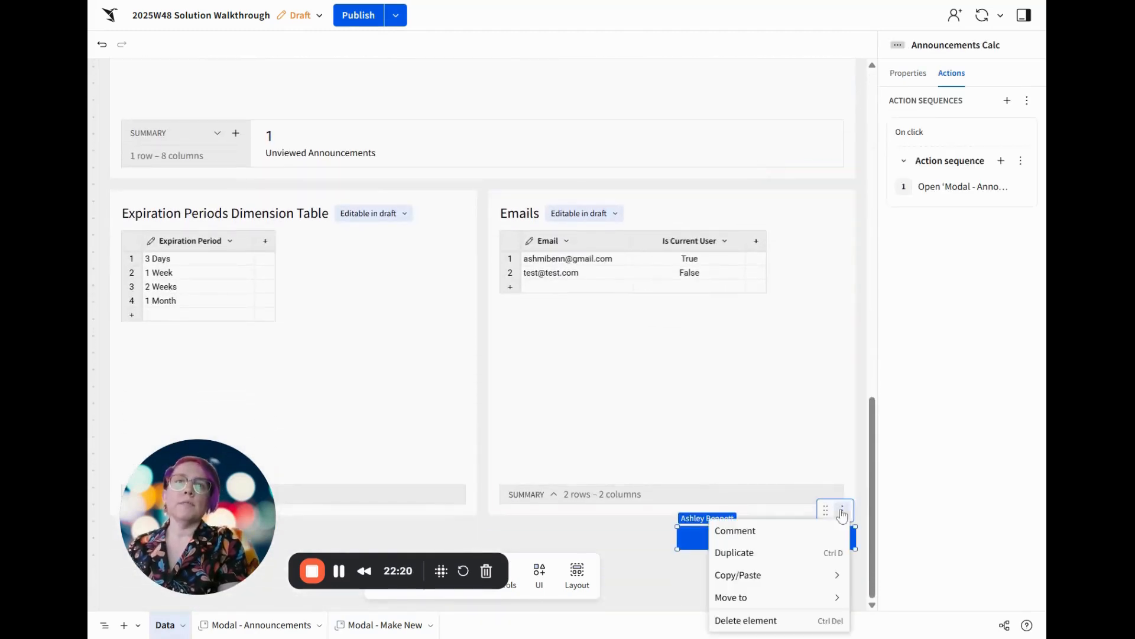
mouse_move(828, 601)
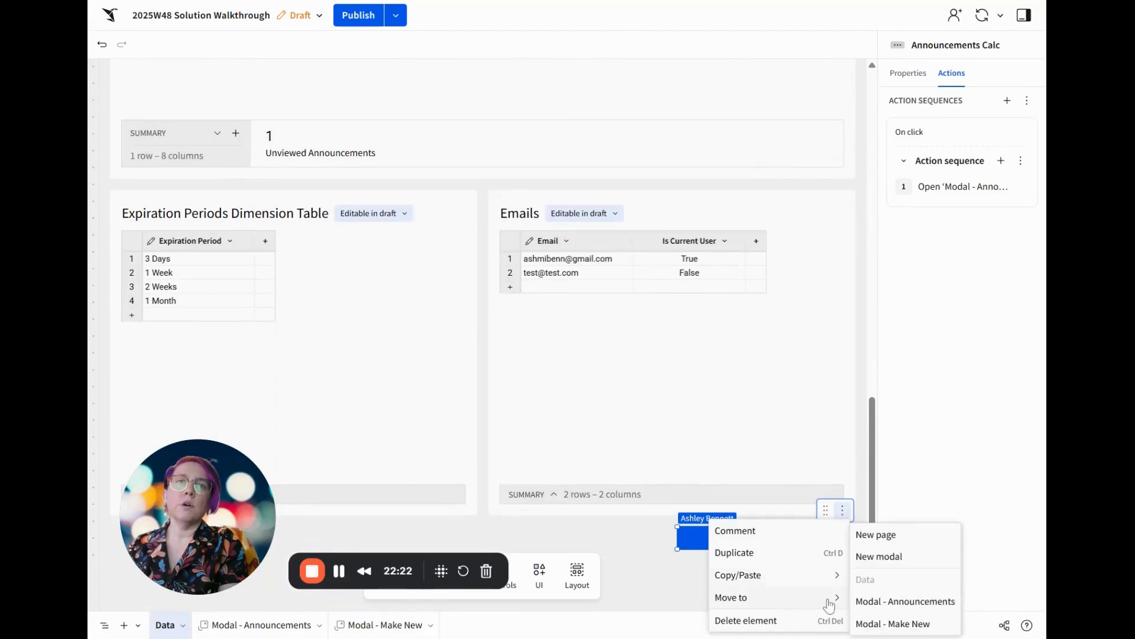
click(898, 542)
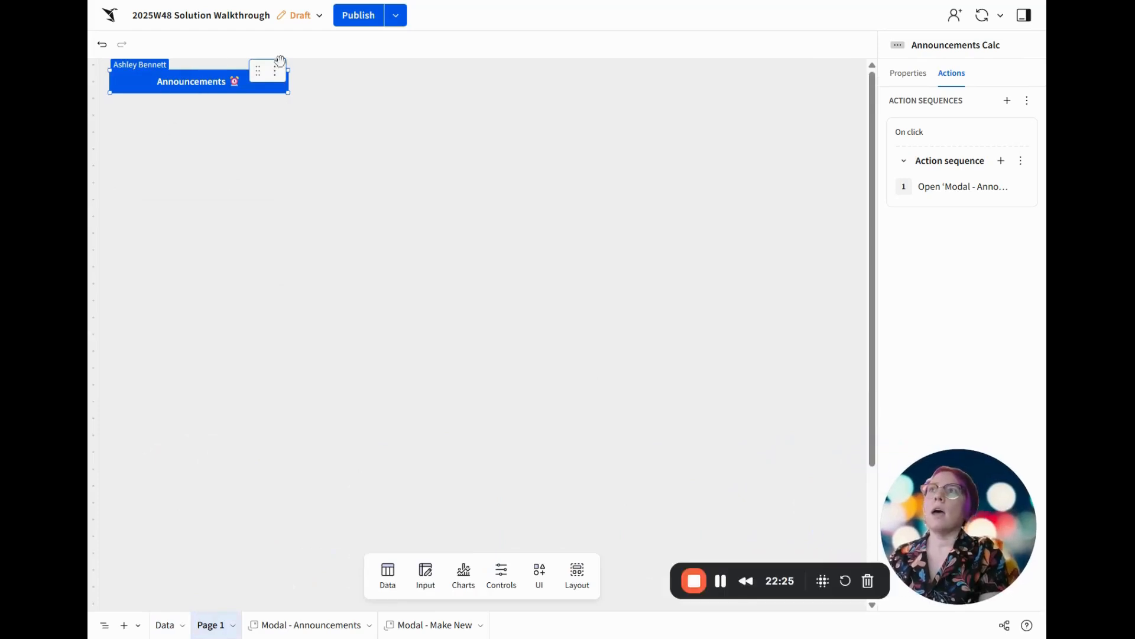
drag(258, 70, 846, 67)
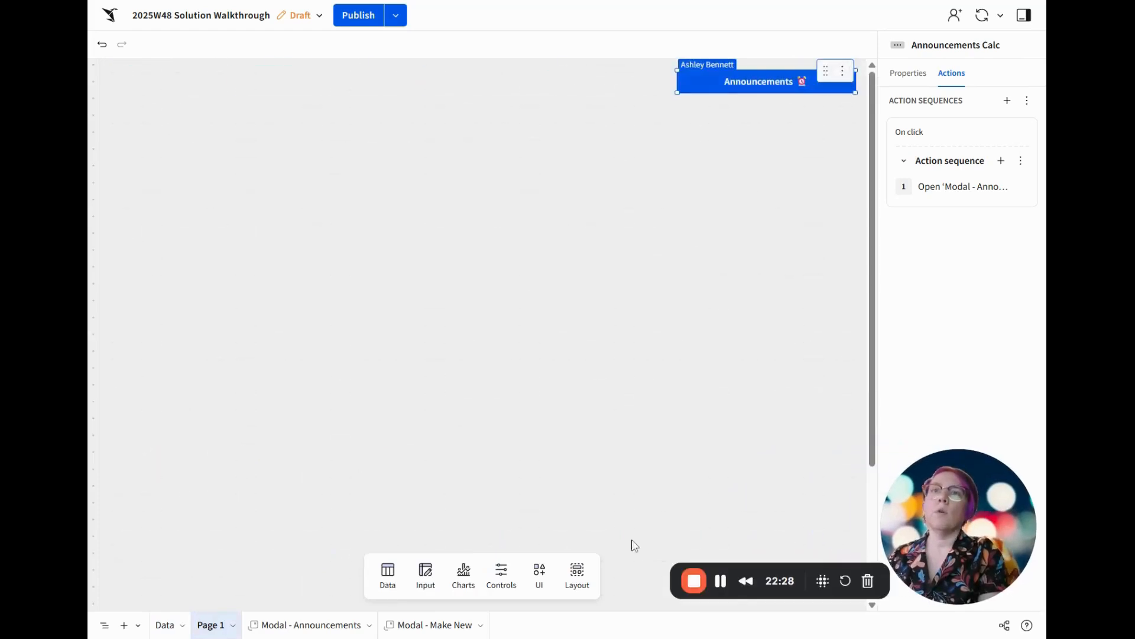
Add a Medium heading text element reading "Announcements Test" to Page 1 and shrink its box to one line
click(552, 584)
click(464, 458)
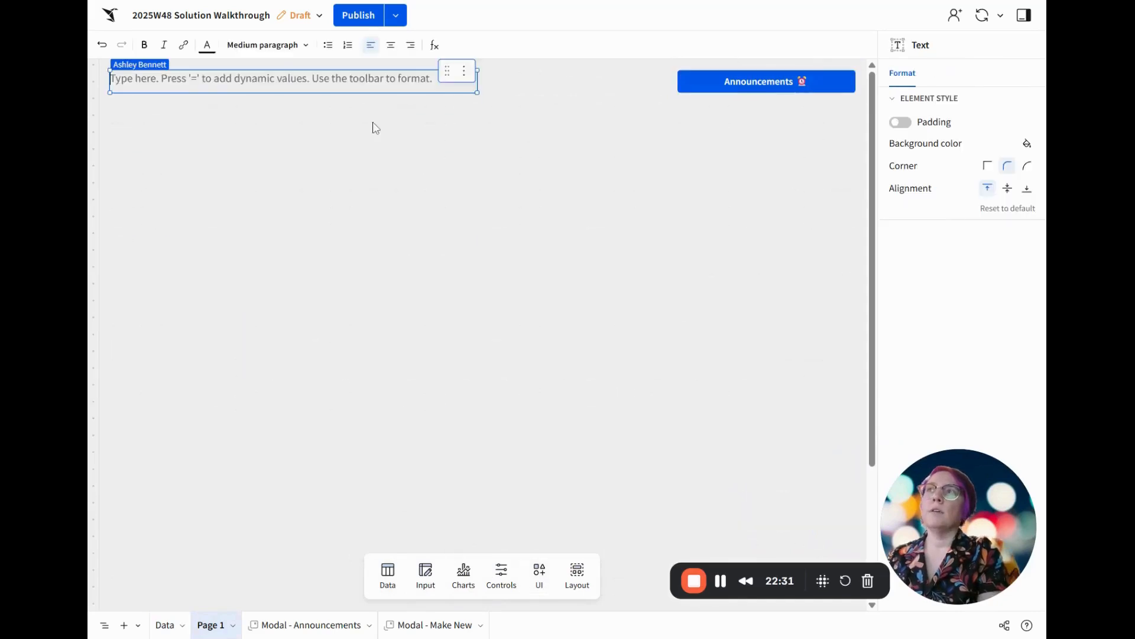
click(284, 45)
click(281, 93)
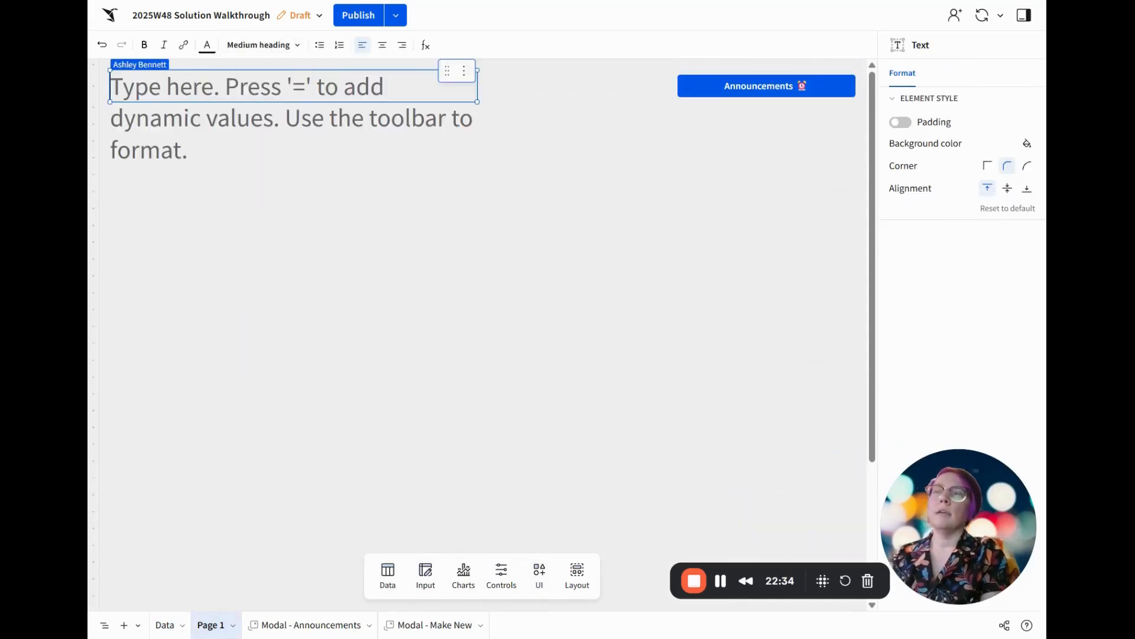
text(Announcem)
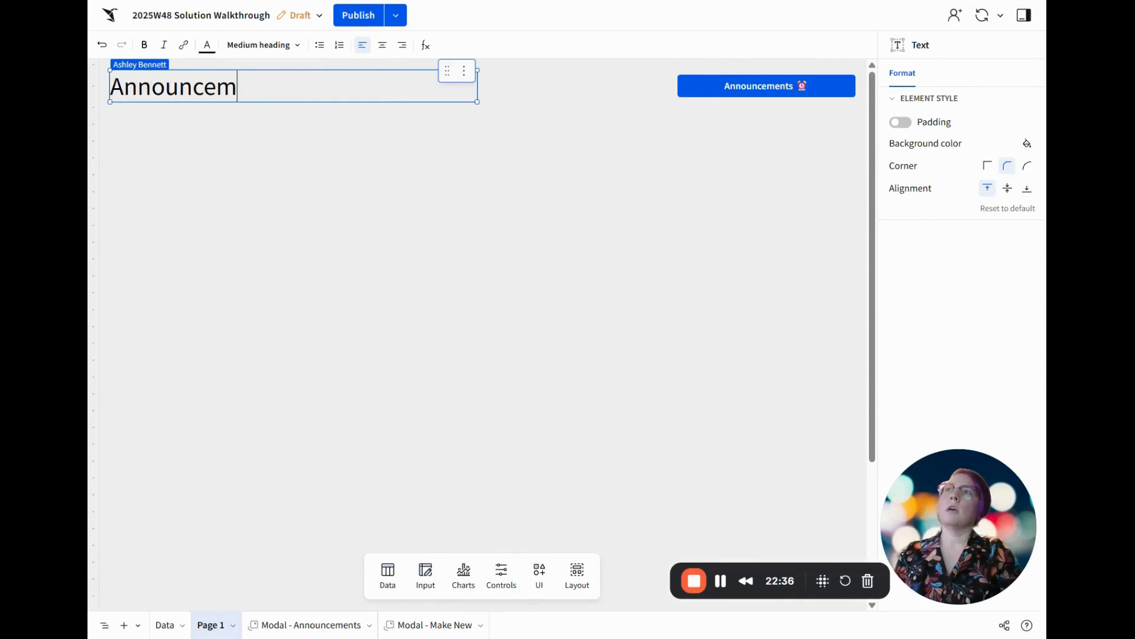
text(ents Test)
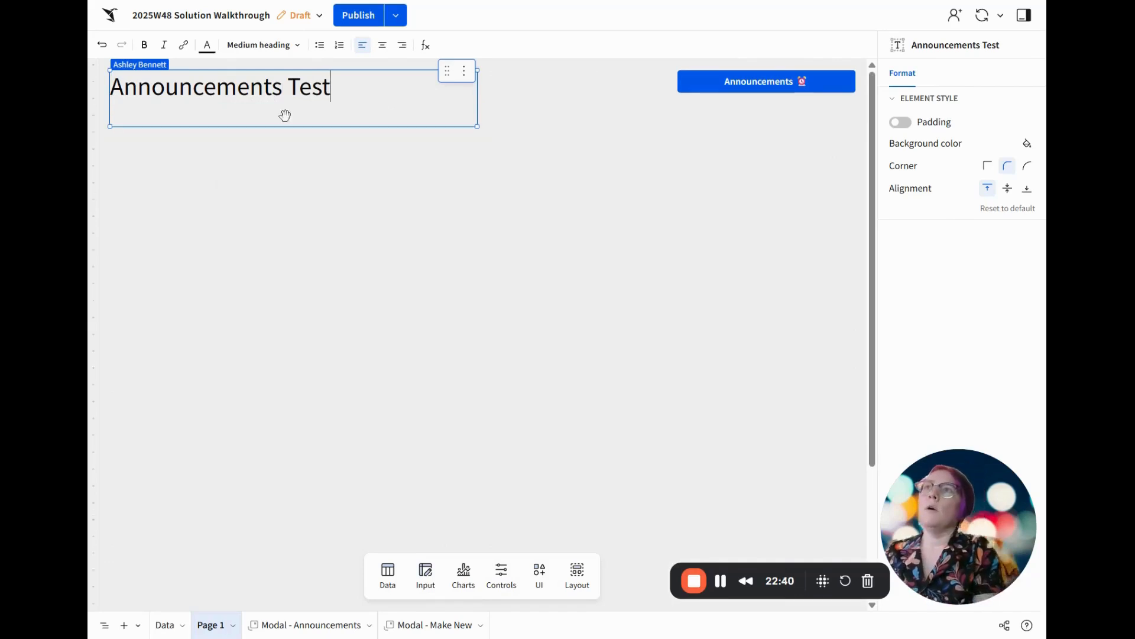
drag(274, 131, 286, 106)
click(376, 147)
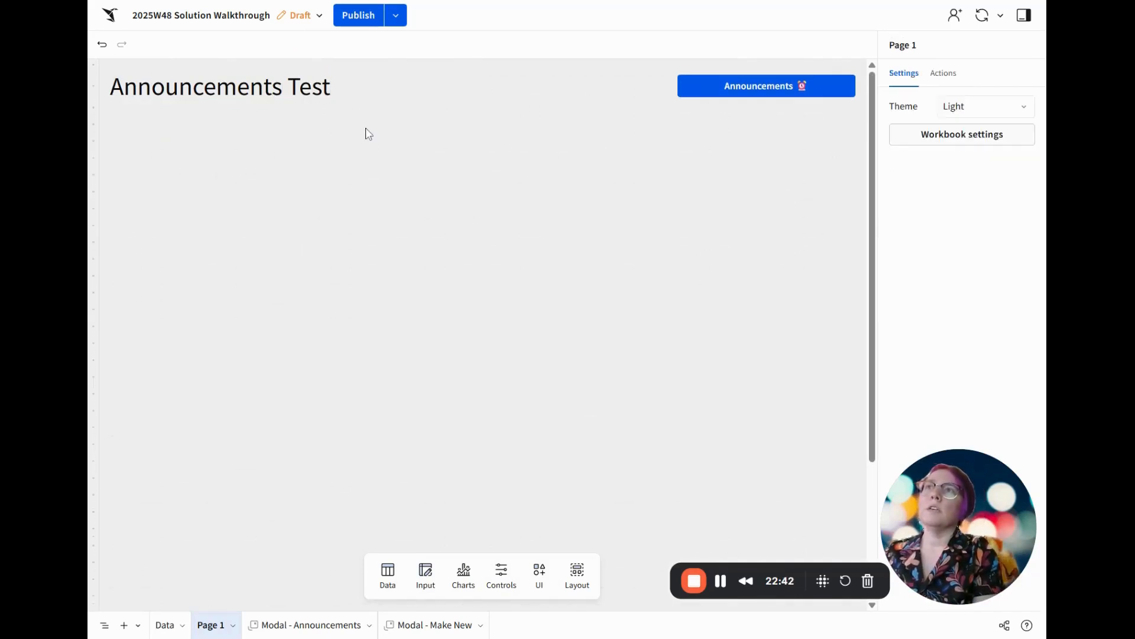
Embed the copied URL of the 2025W44 Can you book it workbook below the heading and make the embed taller
click(542, 585)
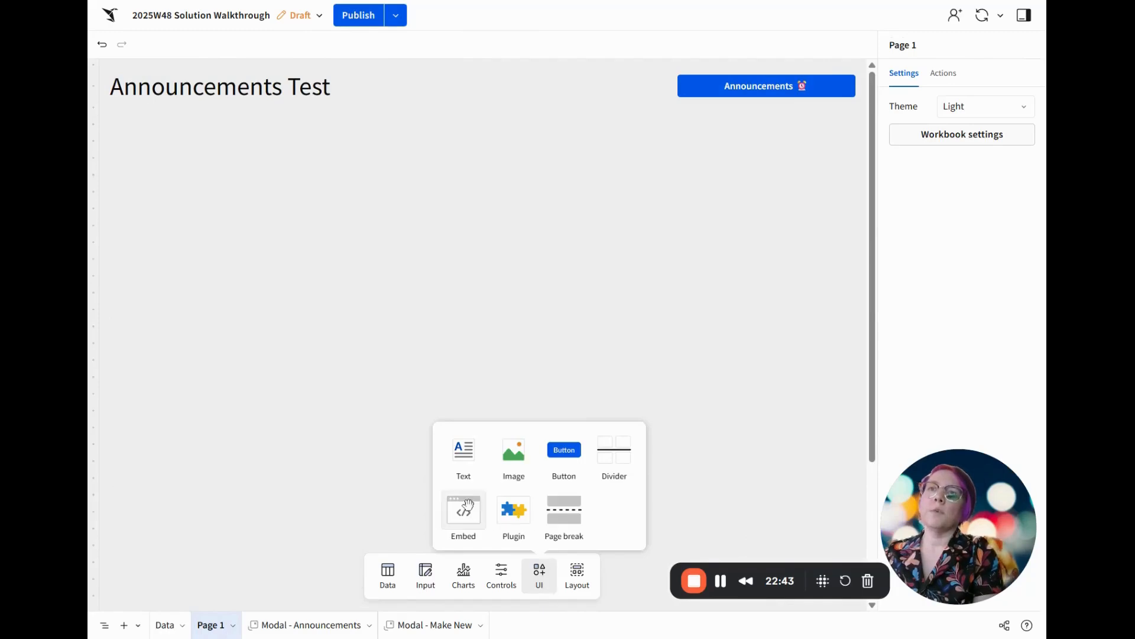
drag(451, 500, 142, 124)
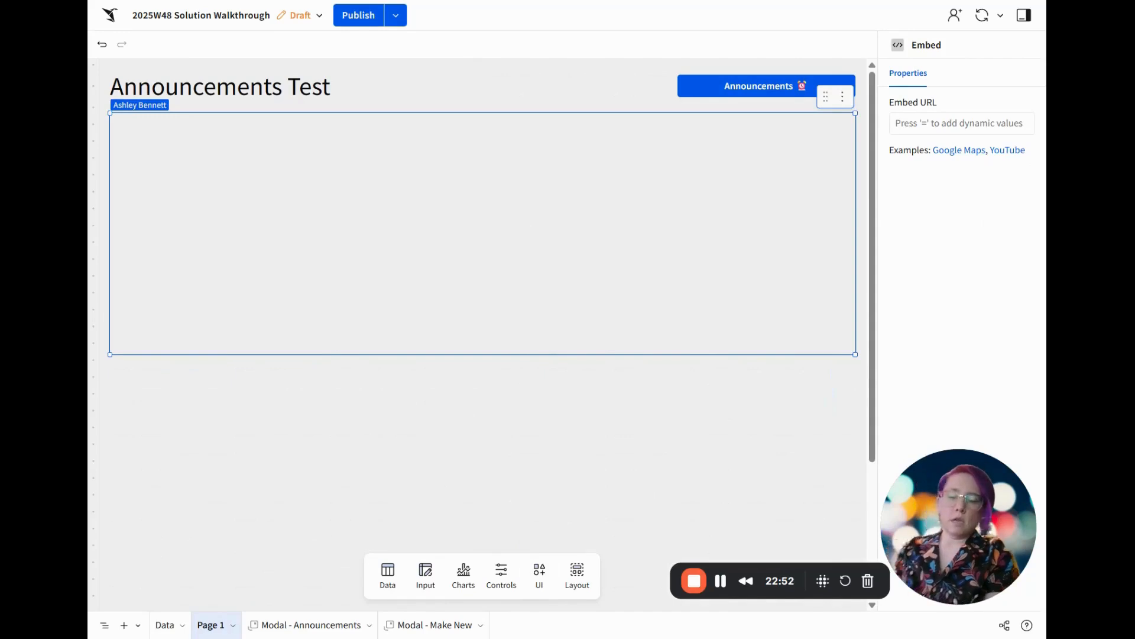
click(961, 123)
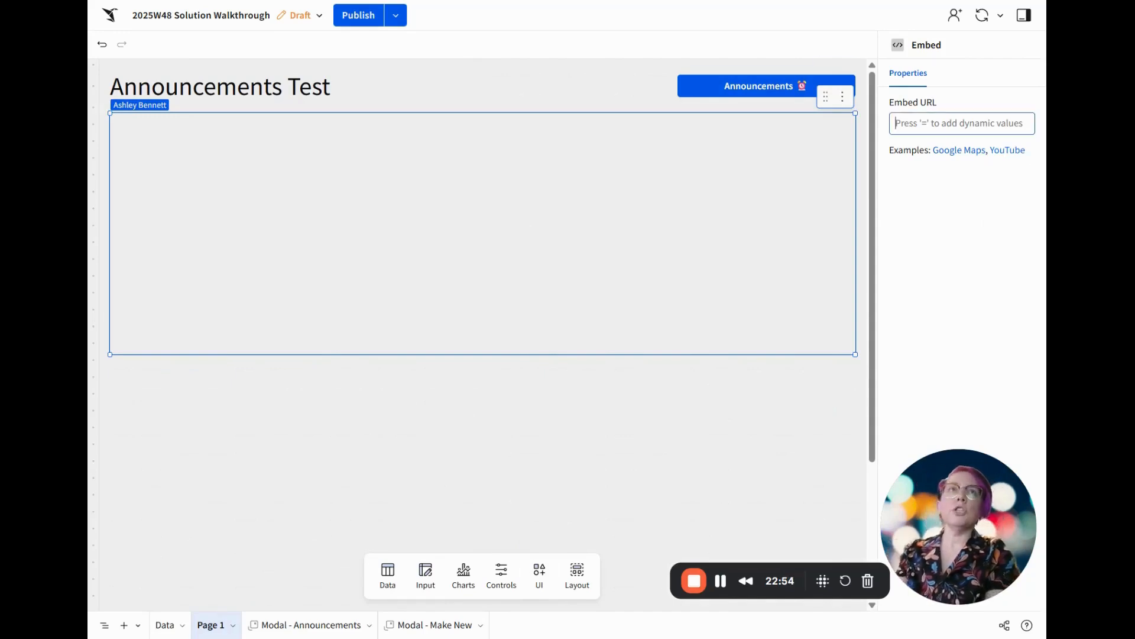
text(https://app.sigmacomputing.com/workoutwednesday/workbook/2025W44-Can-you-book-it-2LwkQnh2yies7MGSnPJjNa?:nodeId=6v1u6xvGxM)
key(Return)
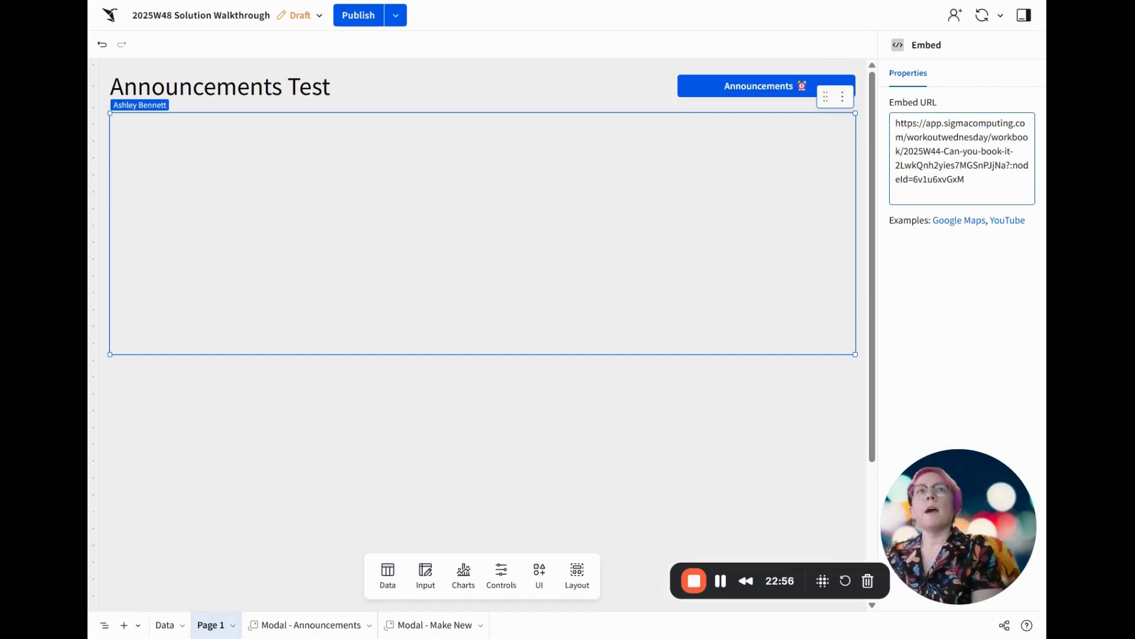
click(981, 301)
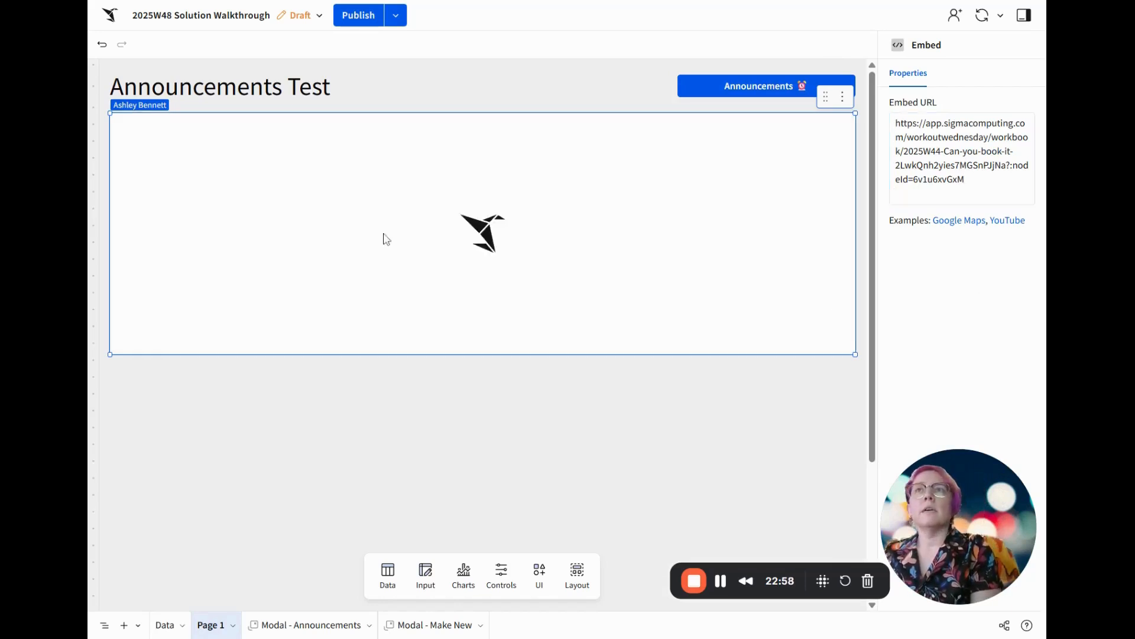
drag(467, 355, 467, 455)
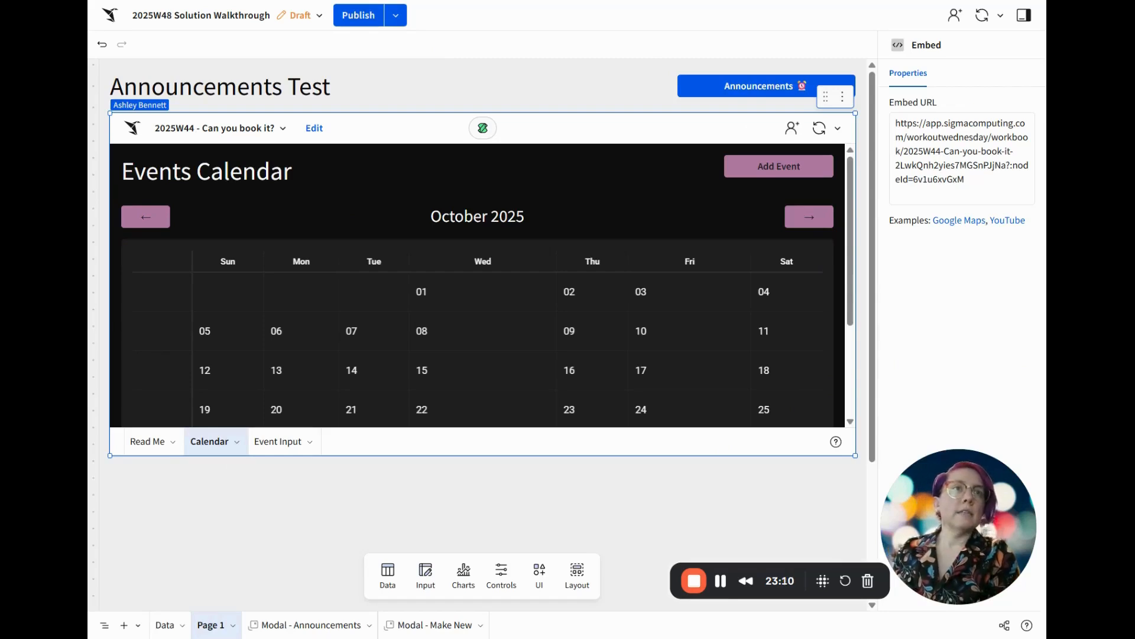
Set the workbook theme to Dark
click(742, 498)
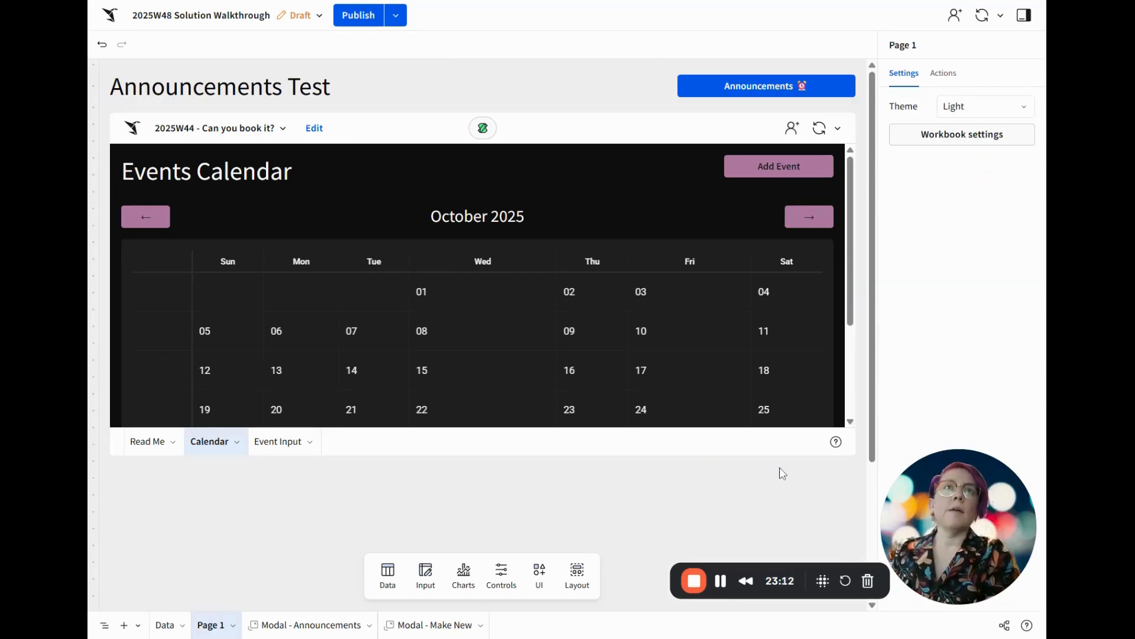
click(1023, 106)
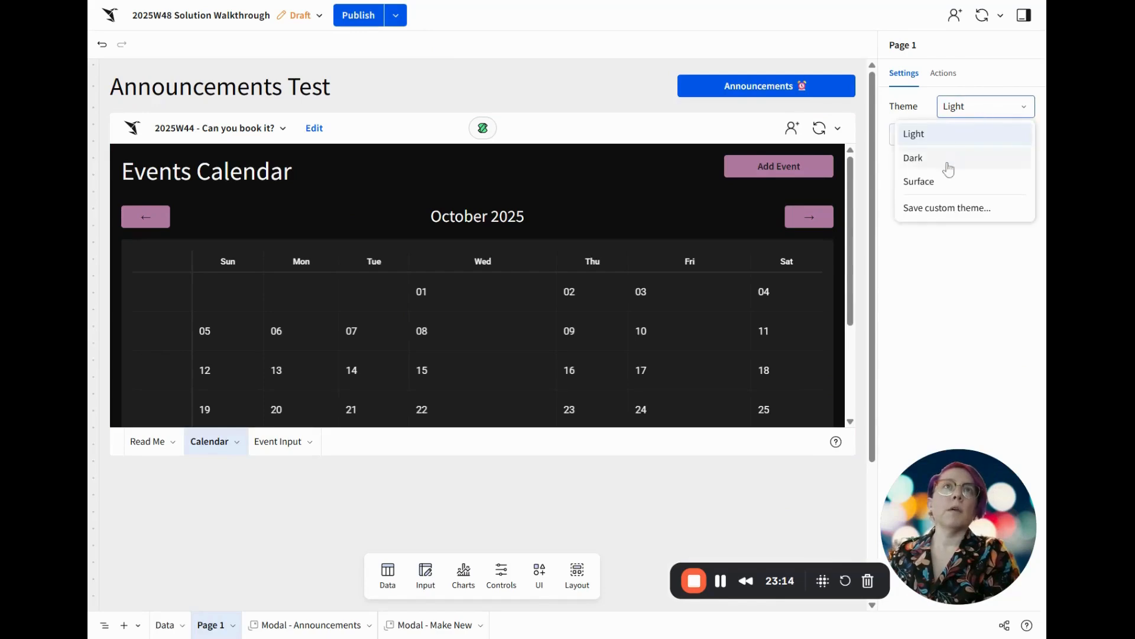
click(950, 157)
Set the theme's highlight color to the standard purple B07AA1 in the workbook settings
click(959, 137)
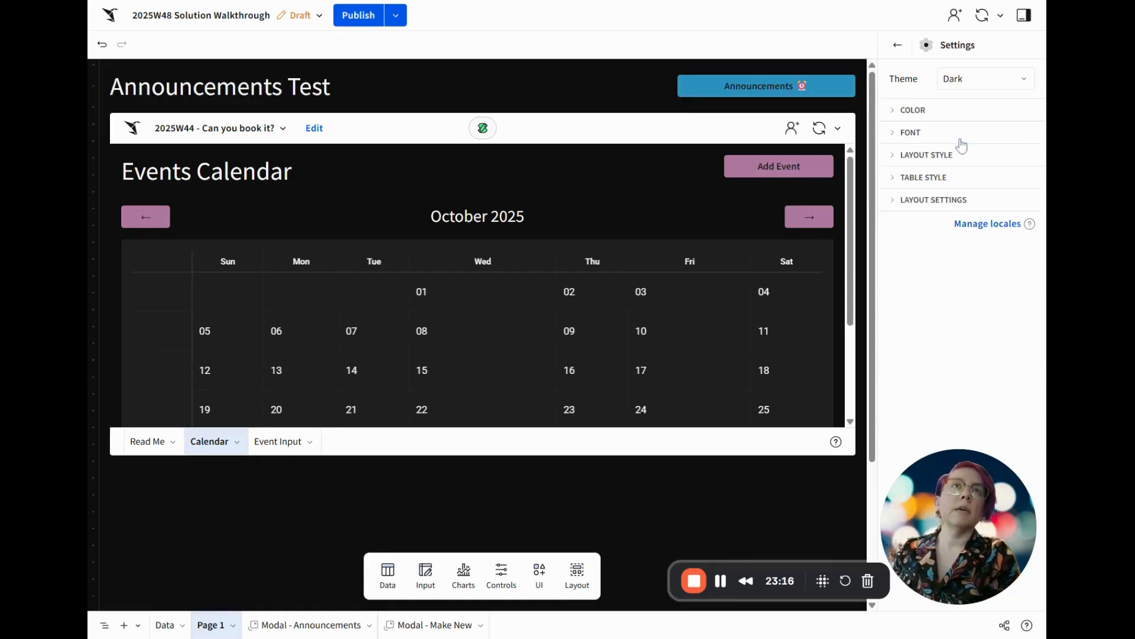
click(923, 111)
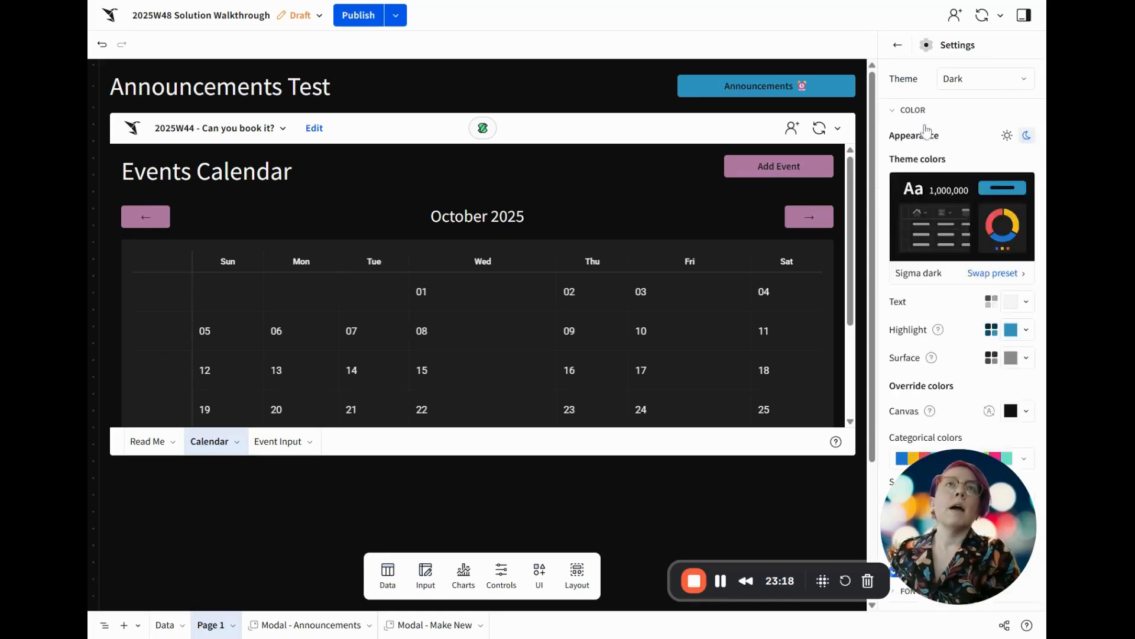
scroll(999, 278, down, 2)
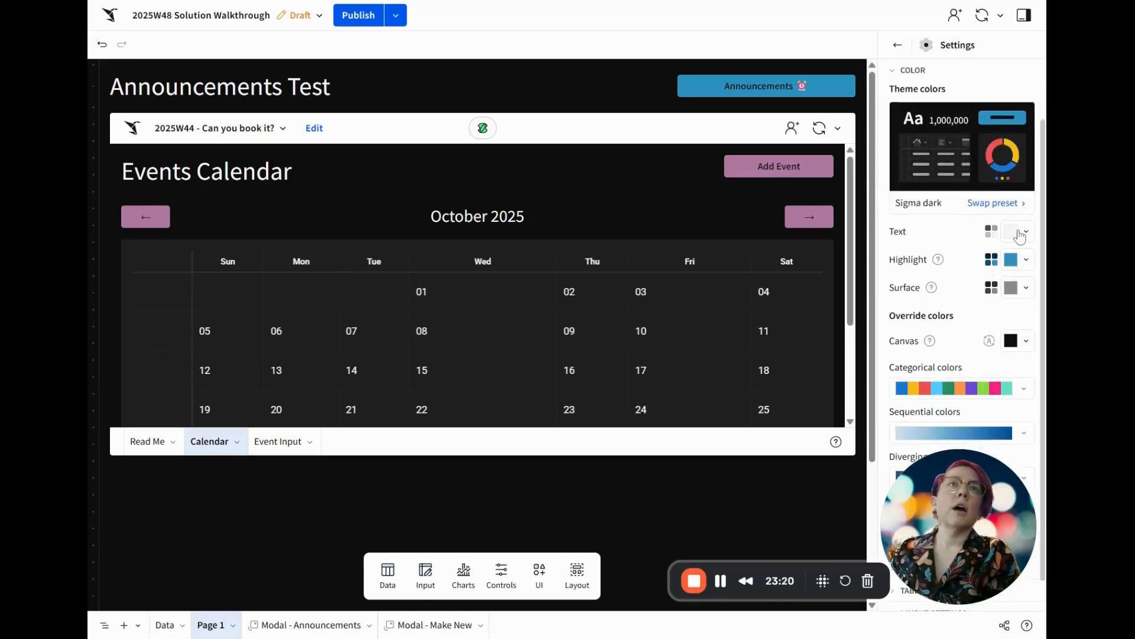
click(1018, 260)
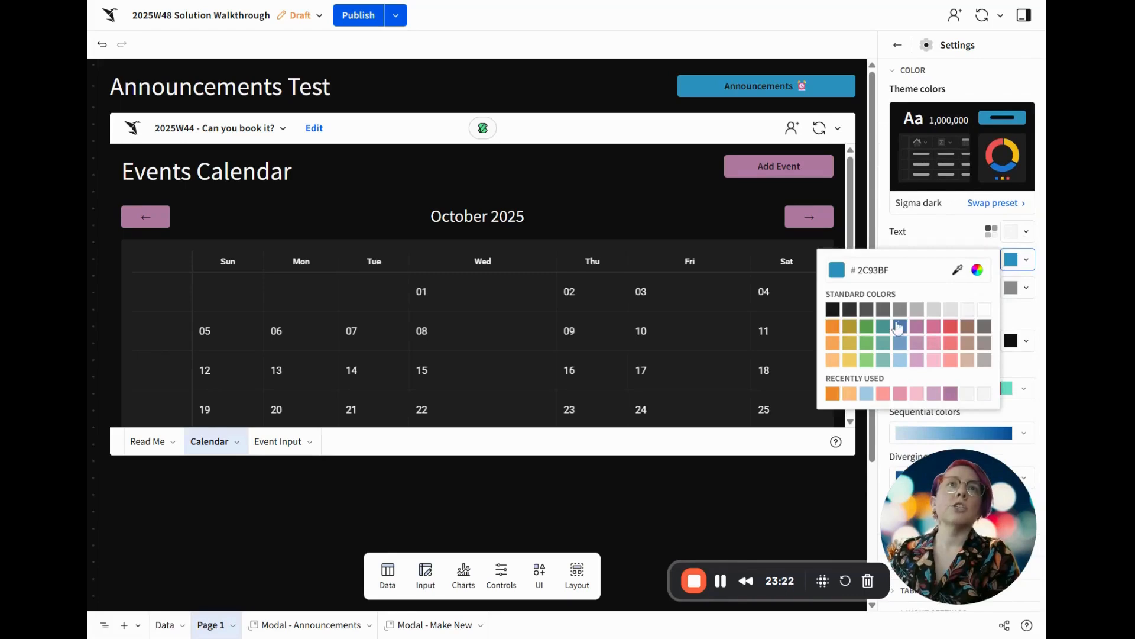
click(917, 327)
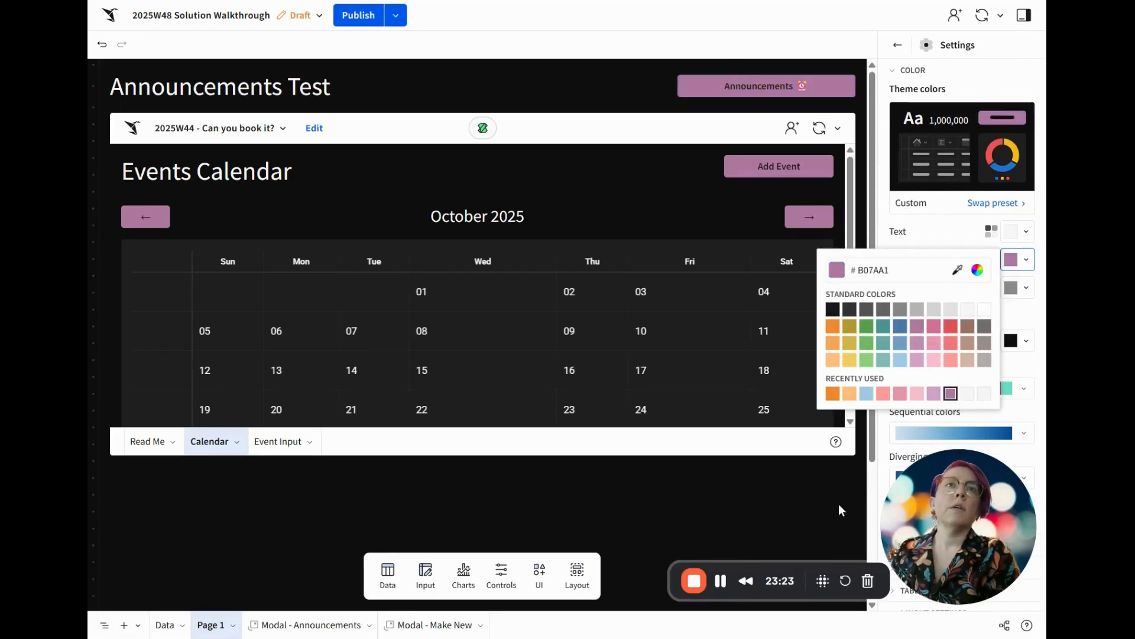
click(782, 510)
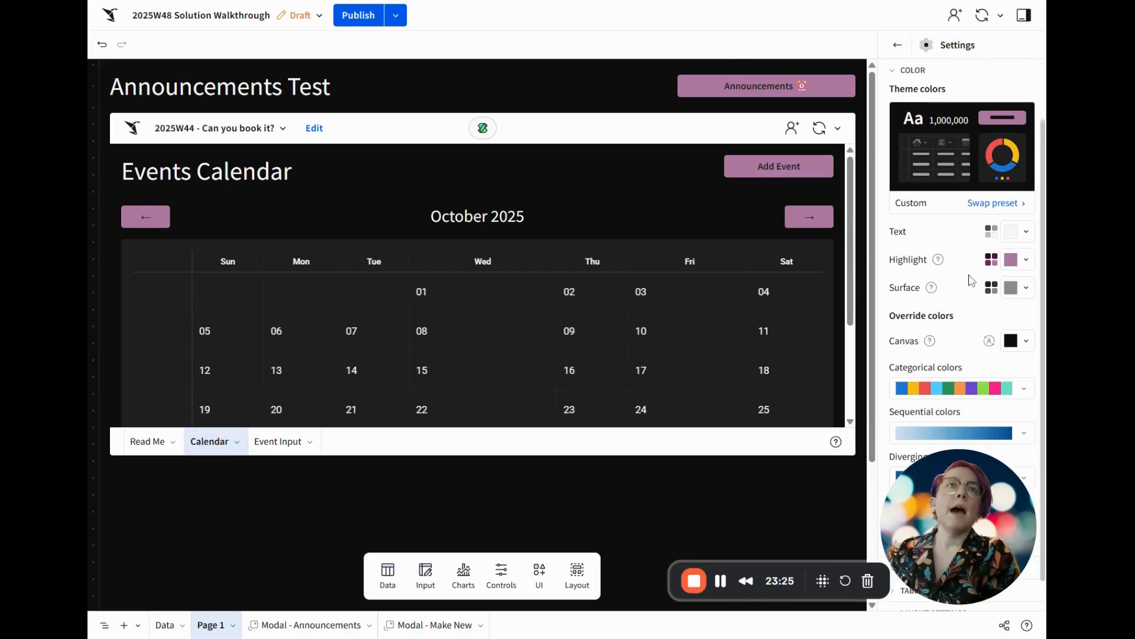
Set the workbook's table style preset to Presentation with Medium cell spacing
scroll(972, 279, down, 1)
drag(965, 480, 186, 486)
click(957, 555)
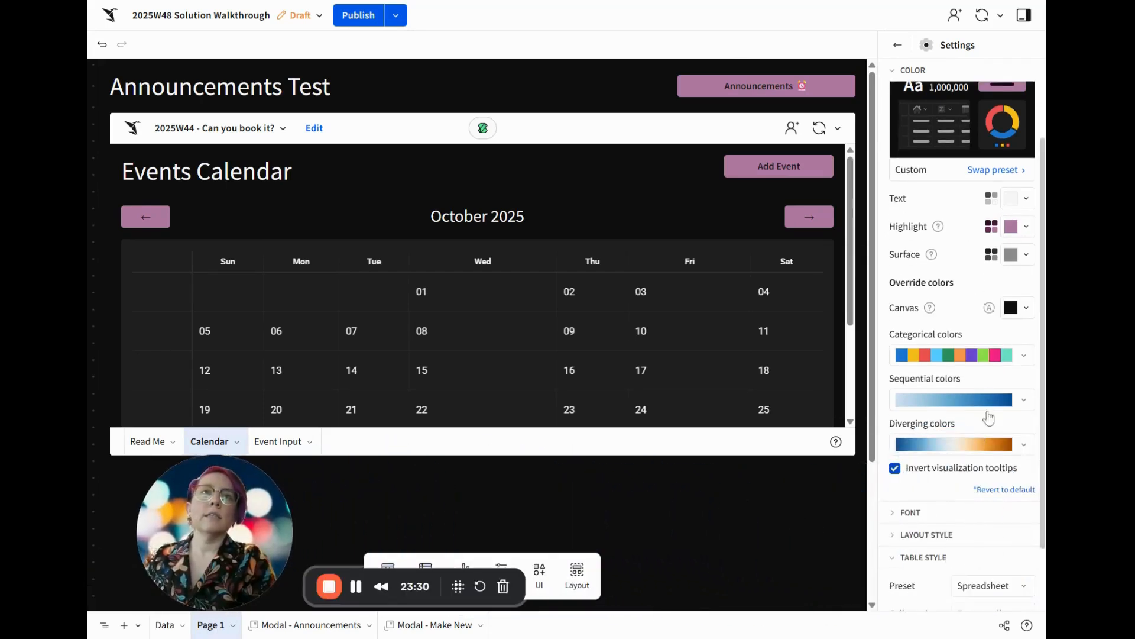
scroll(970, 407, down, 5)
click(980, 330)
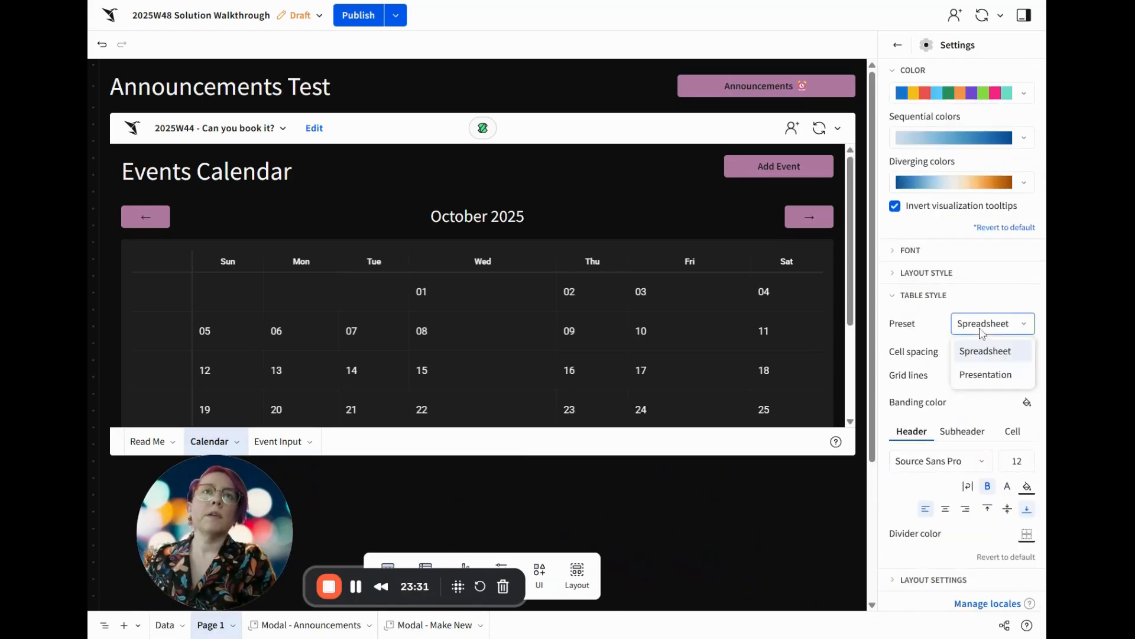
click(983, 375)
click(987, 353)
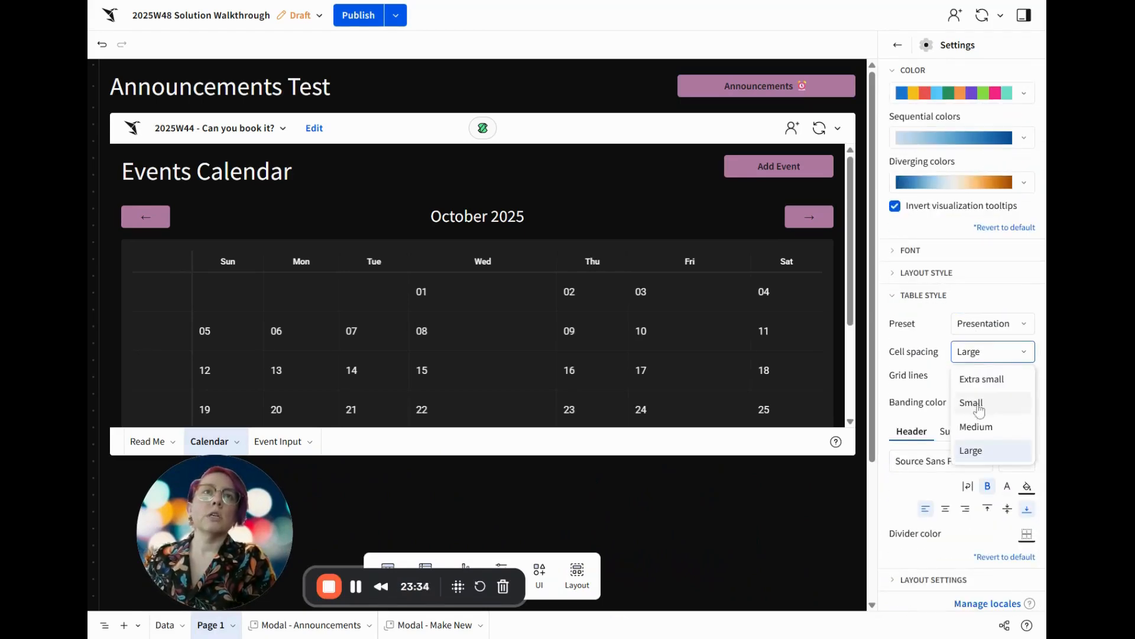
click(975, 426)
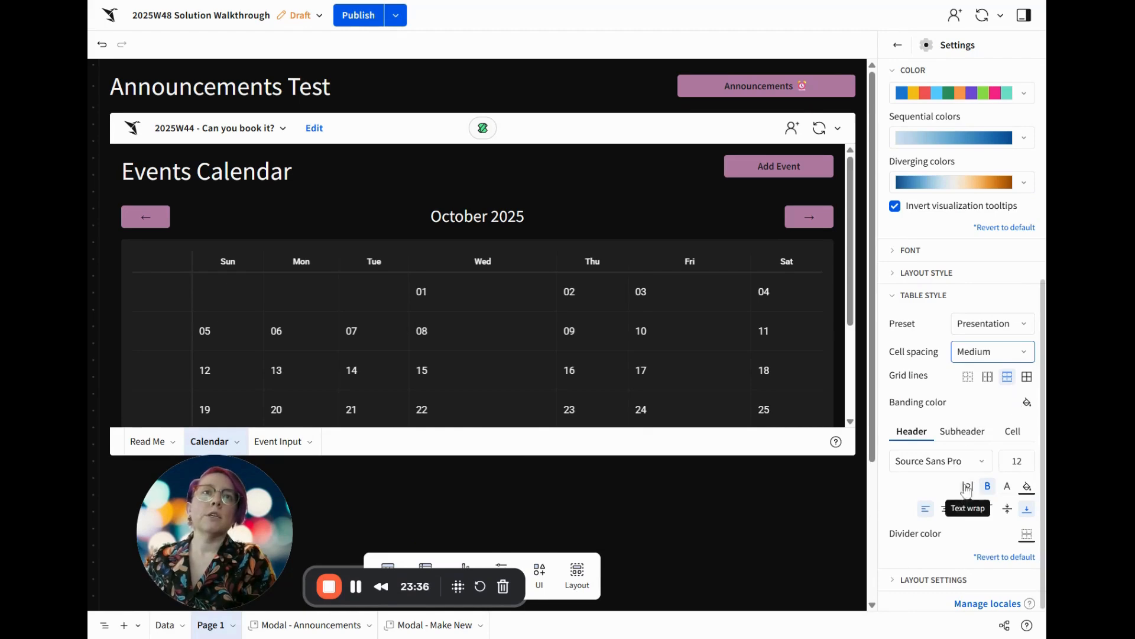
Turn on text wrap for row headers and cells in the workbook's table style
click(962, 431)
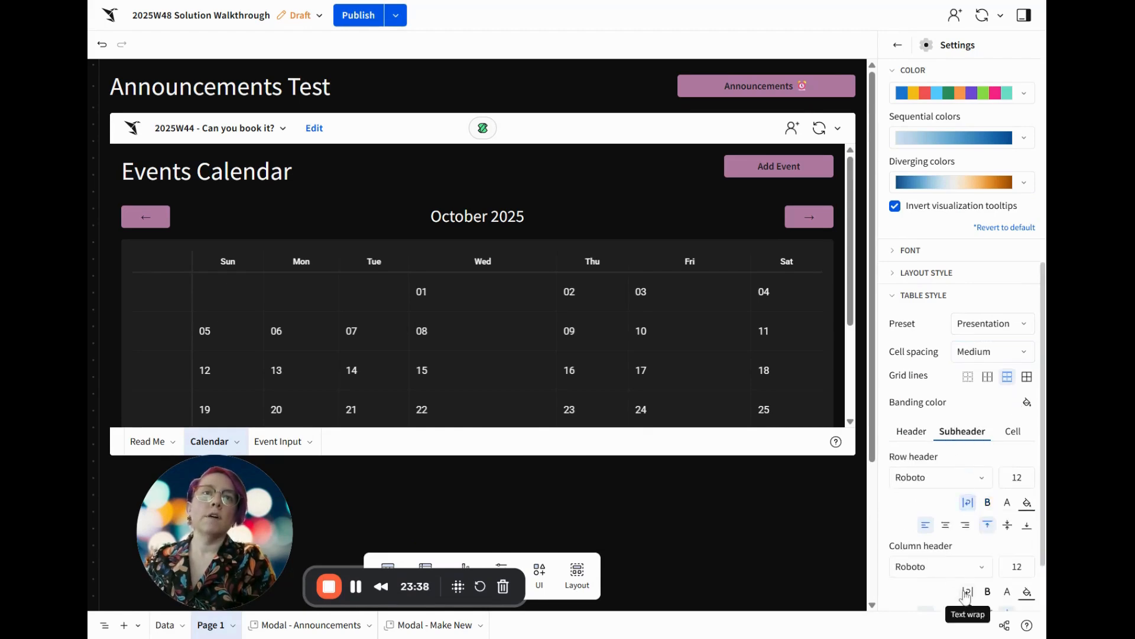
click(1013, 431)
click(970, 515)
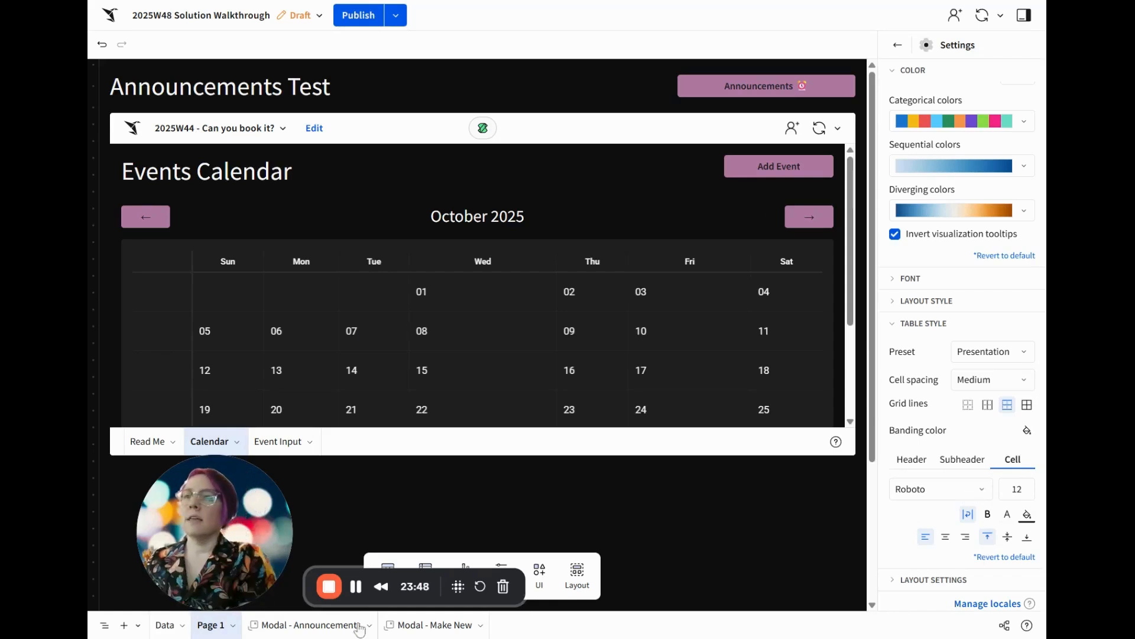
Rename Page 1 as Visual
text(Visual)
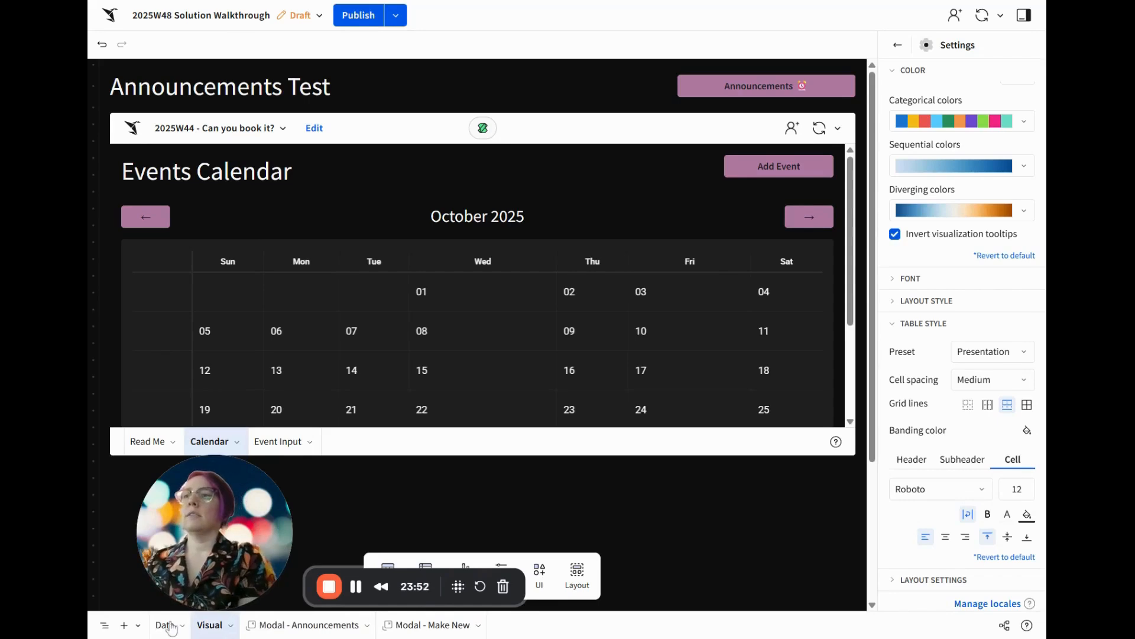
Set the data entry permission of the Announcements table on the Data page to Editable in published version - Explore
click(178, 627)
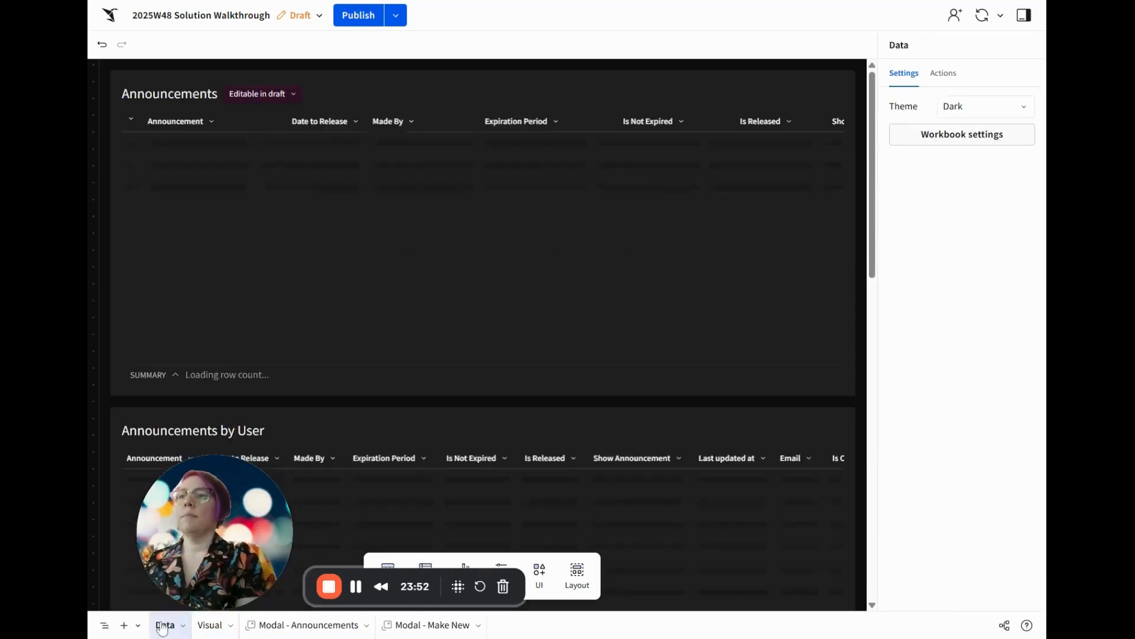
click(262, 97)
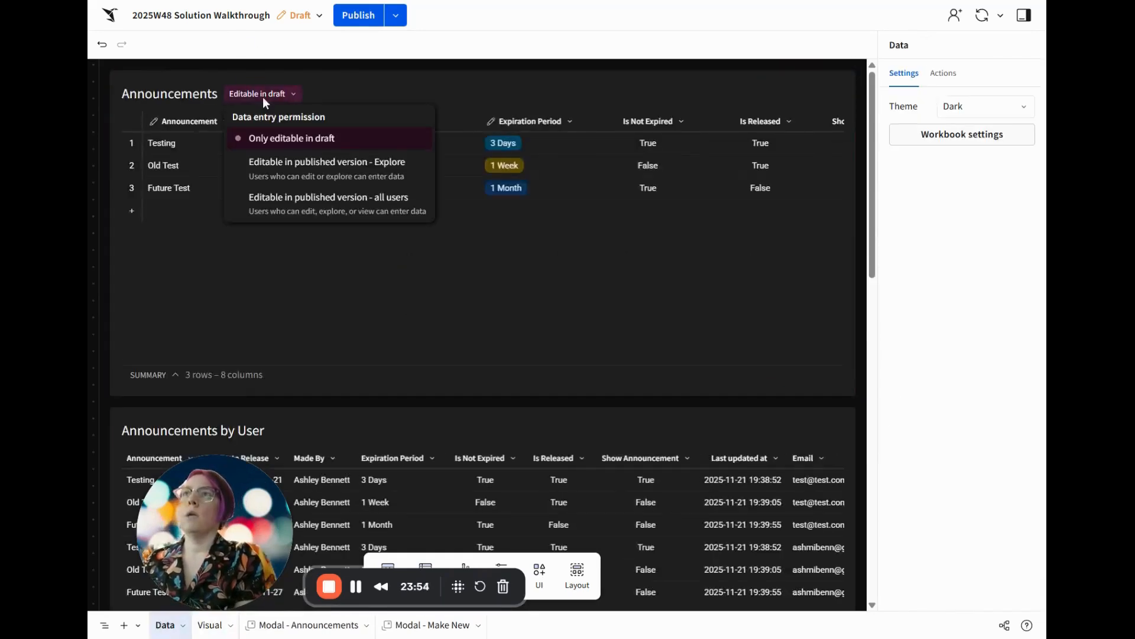
click(306, 168)
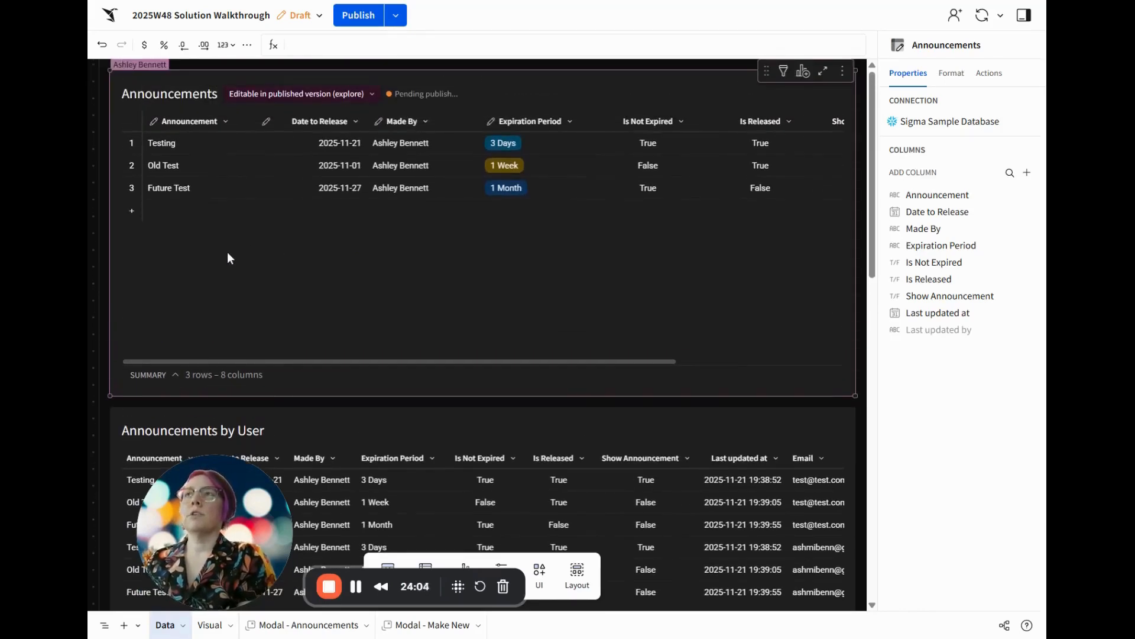
Set the data entry permission of the Announcements Viewed table to Editable in published version for all users
scroll(228, 254, down, 8)
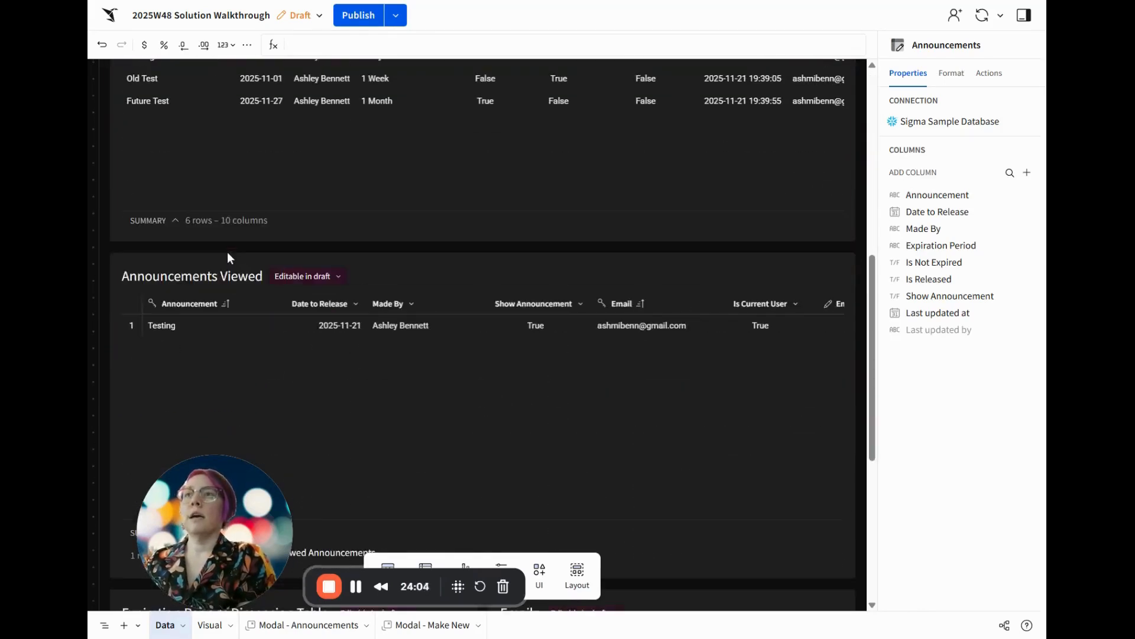
click(297, 278)
click(346, 382)
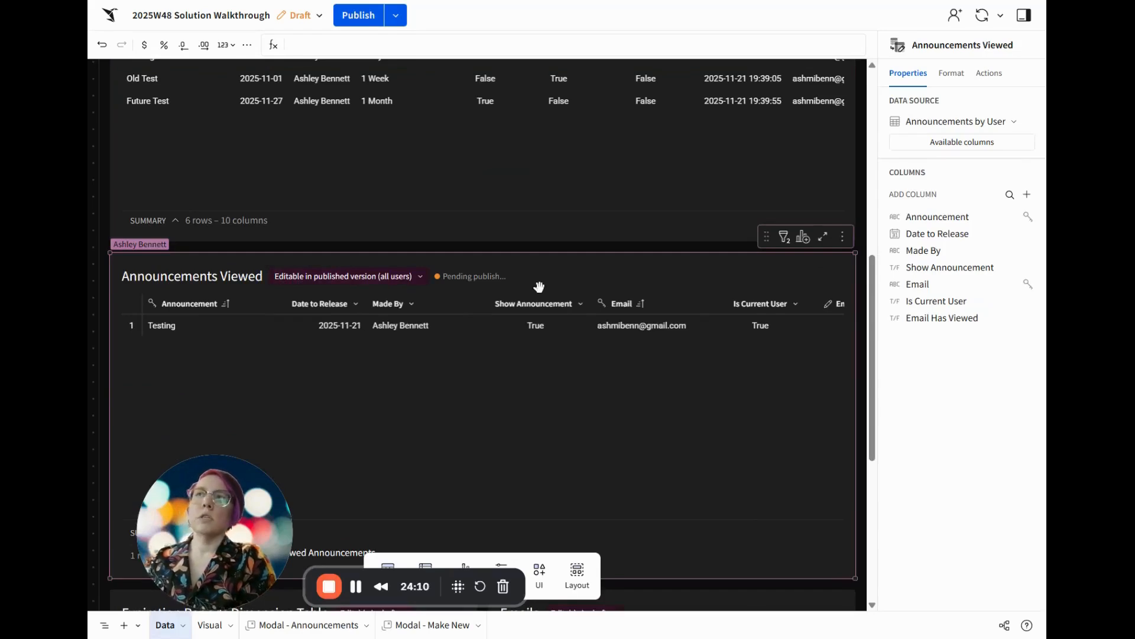
Review the remaining tables on the Data page, then publish the workbook and go to its published version
scroll(540, 288, up, 2)
scroll(541, 289, up, 6)
scroll(540, 294, down, 10)
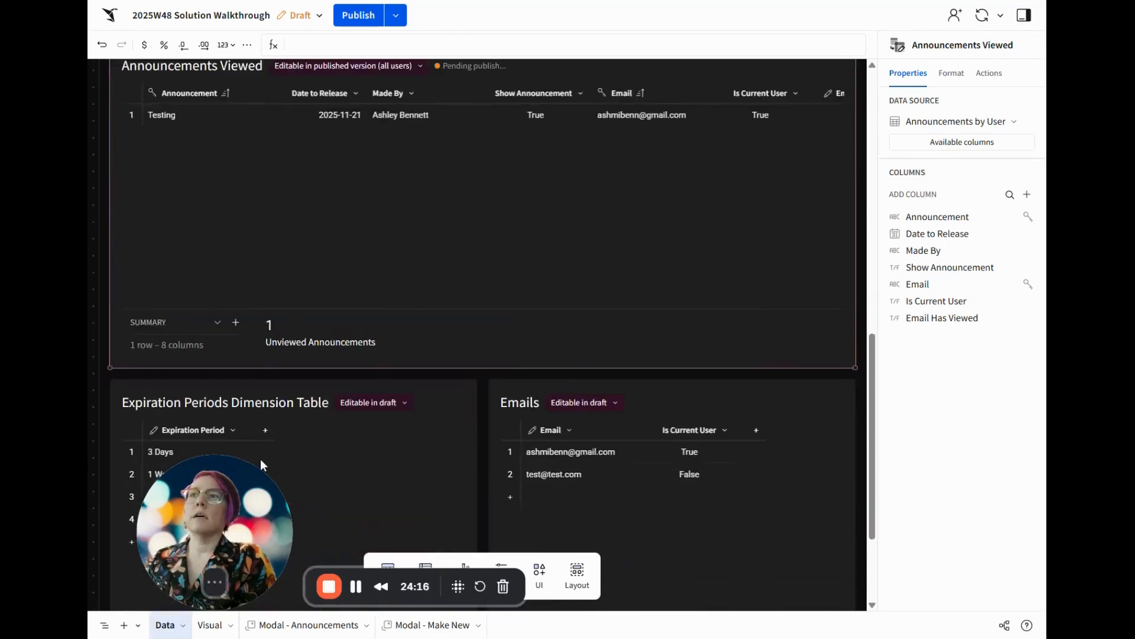
scroll(581, 416, down, 3)
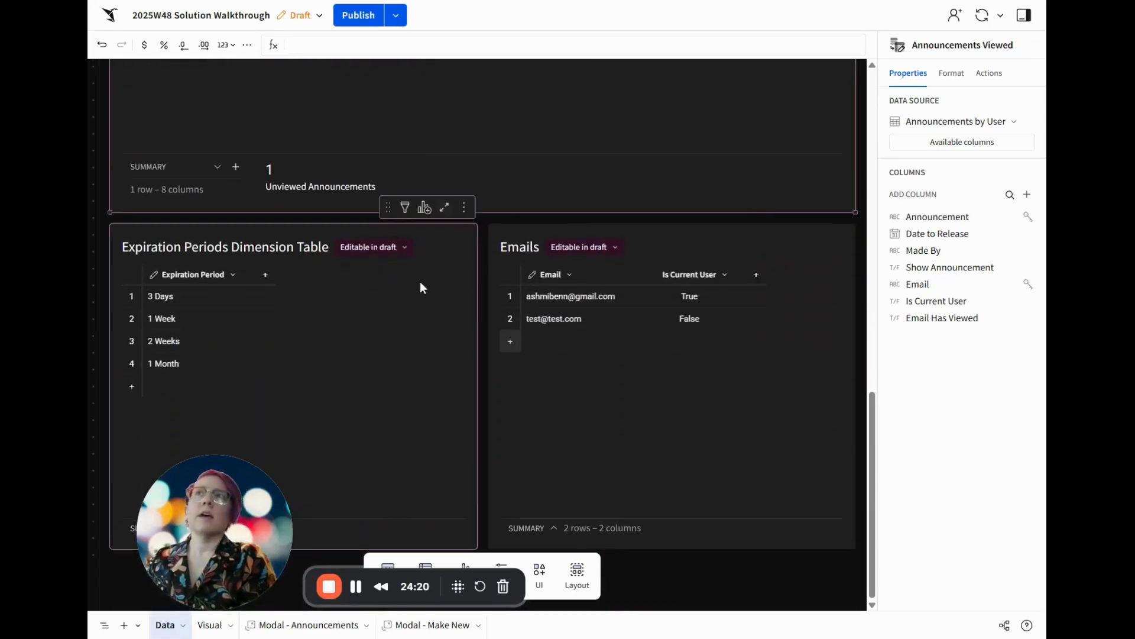
scroll(426, 253, up, 8)
click(359, 15)
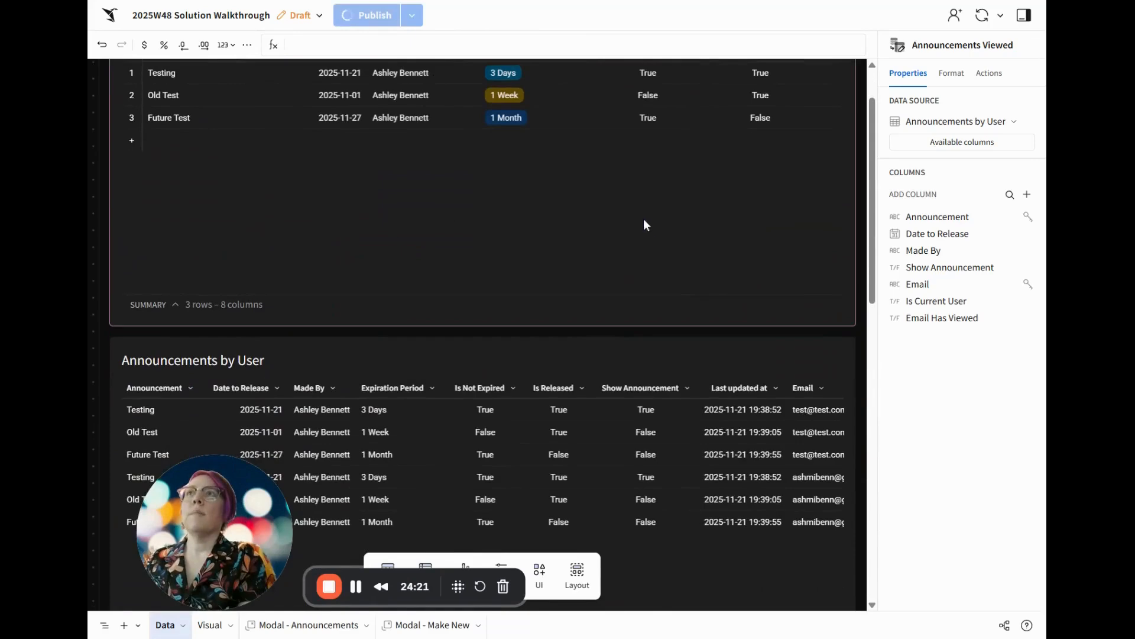
click(396, 15)
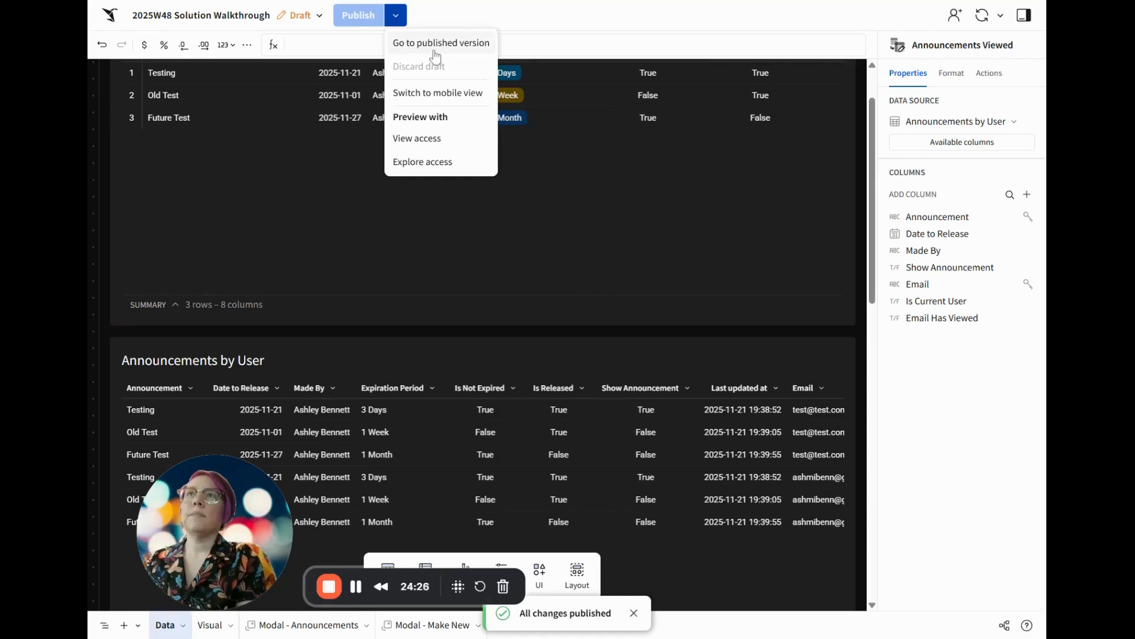
click(438, 43)
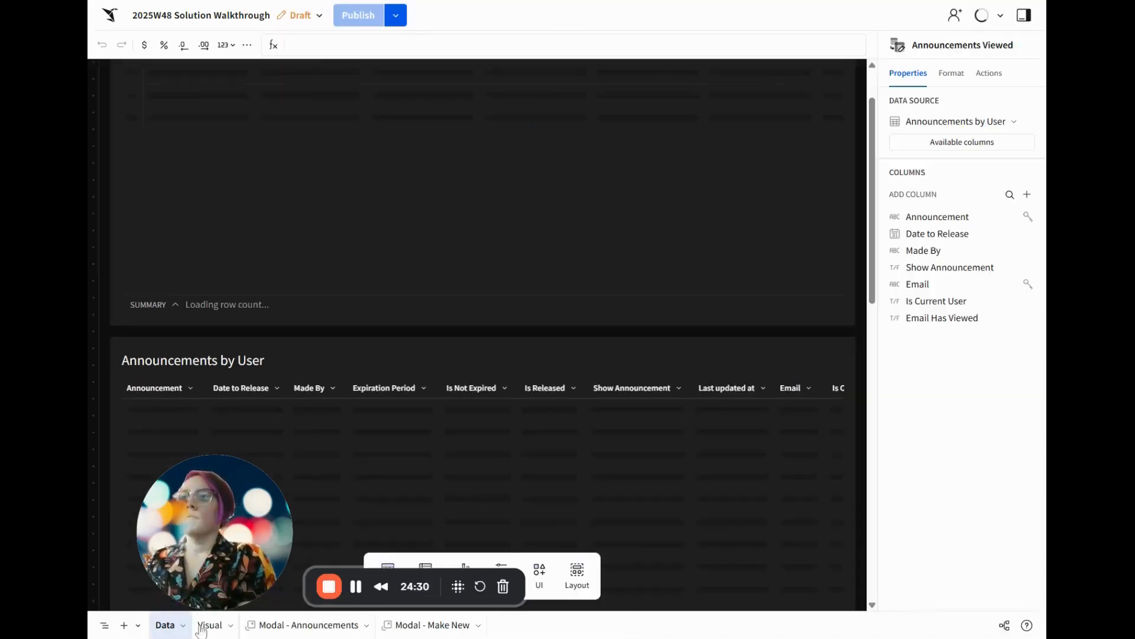
Hide the Data page in the workbook draft
drag(206, 492, 955, 515)
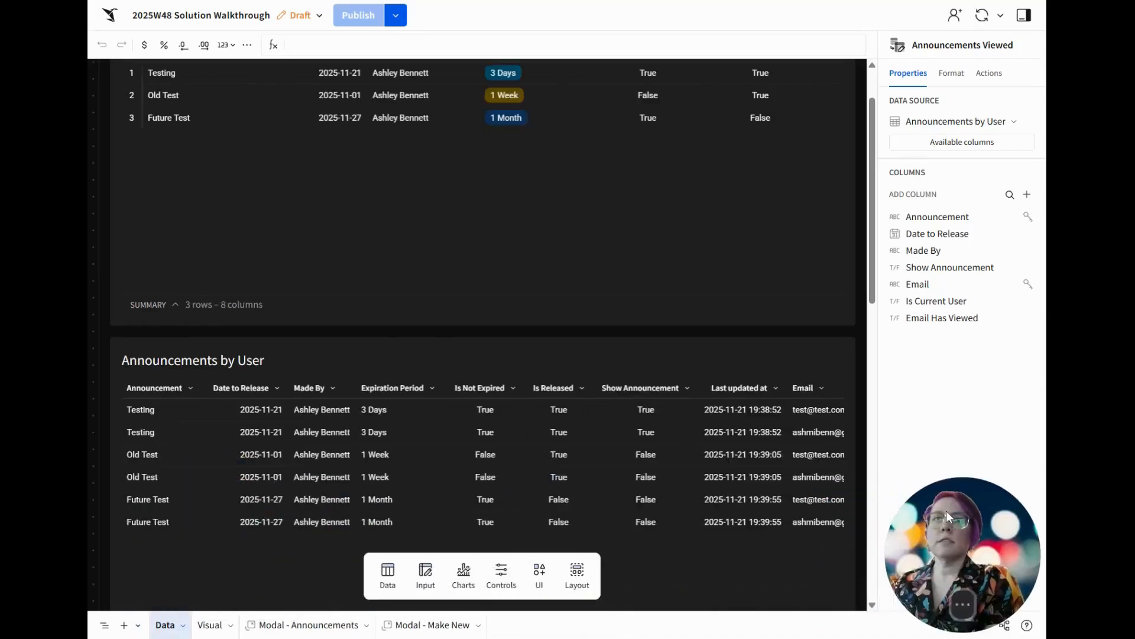
click(183, 625)
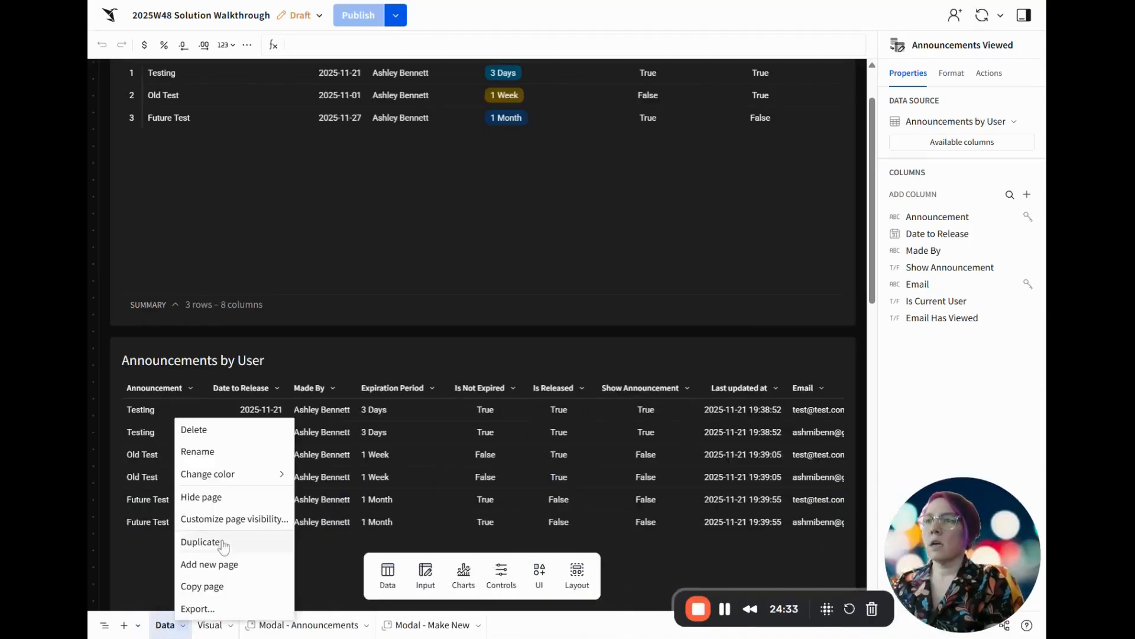
click(228, 499)
Publish the hidden-page change and open the published version of the workbook
click(365, 23)
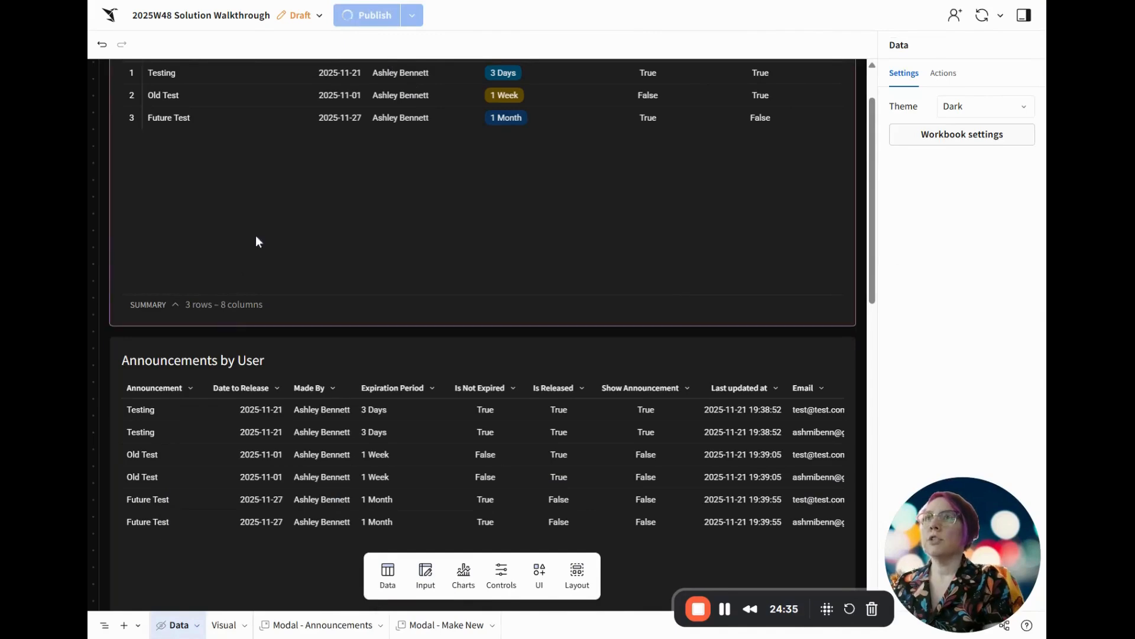
click(396, 15)
click(418, 52)
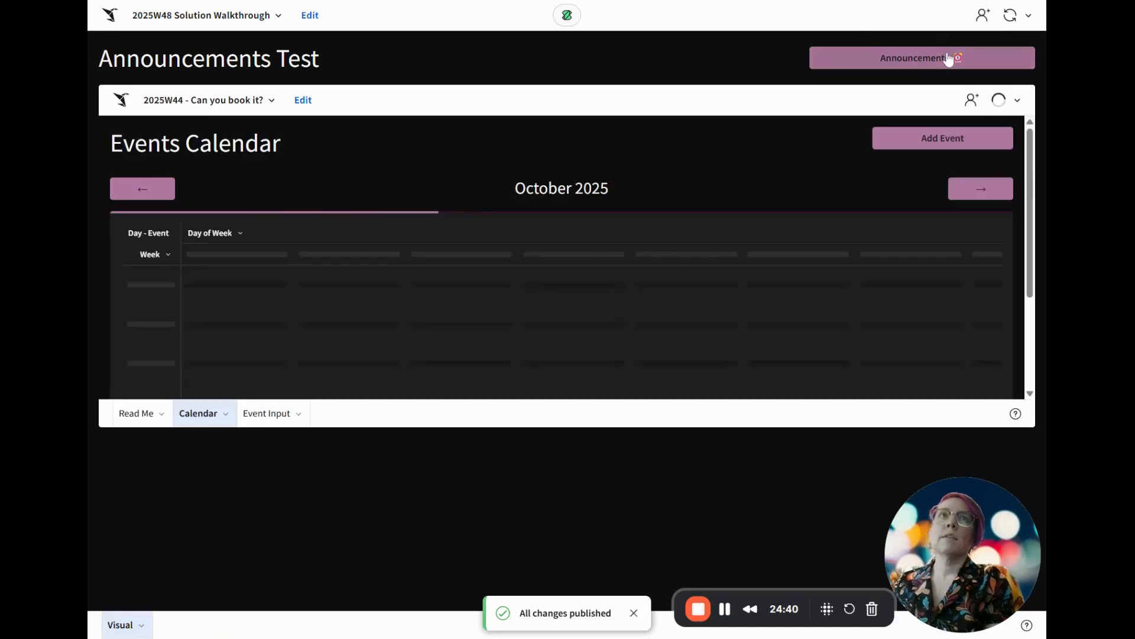
Make a new announcement reading "Happy Thanksgiving!" with release date 11/21/2025 and an expiration period of 2 Weeks
click(930, 57)
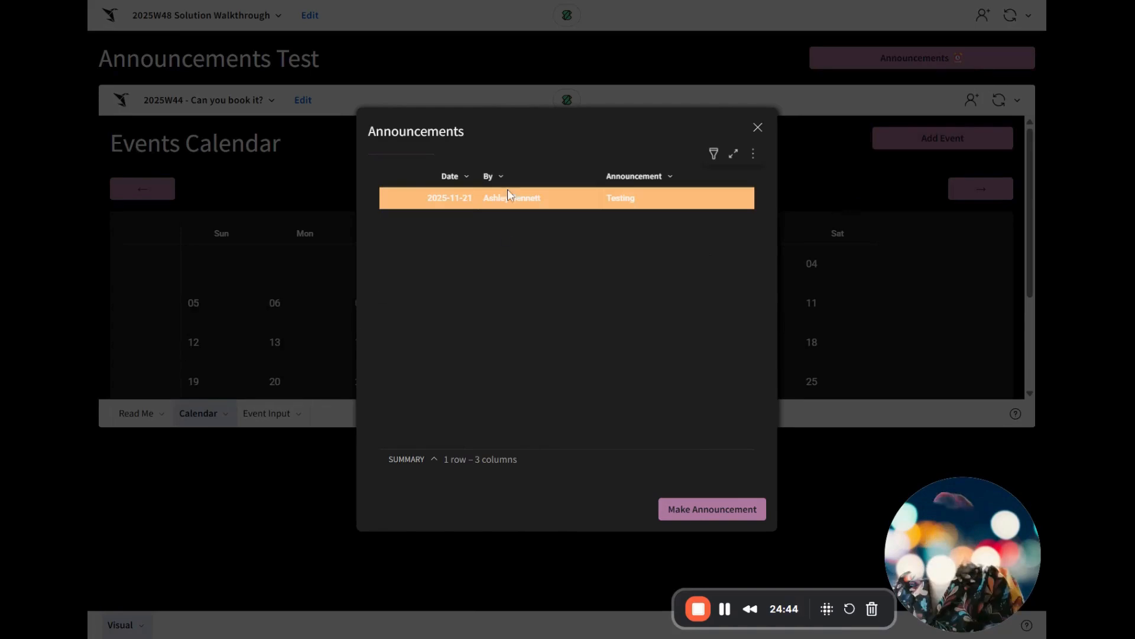
click(712, 510)
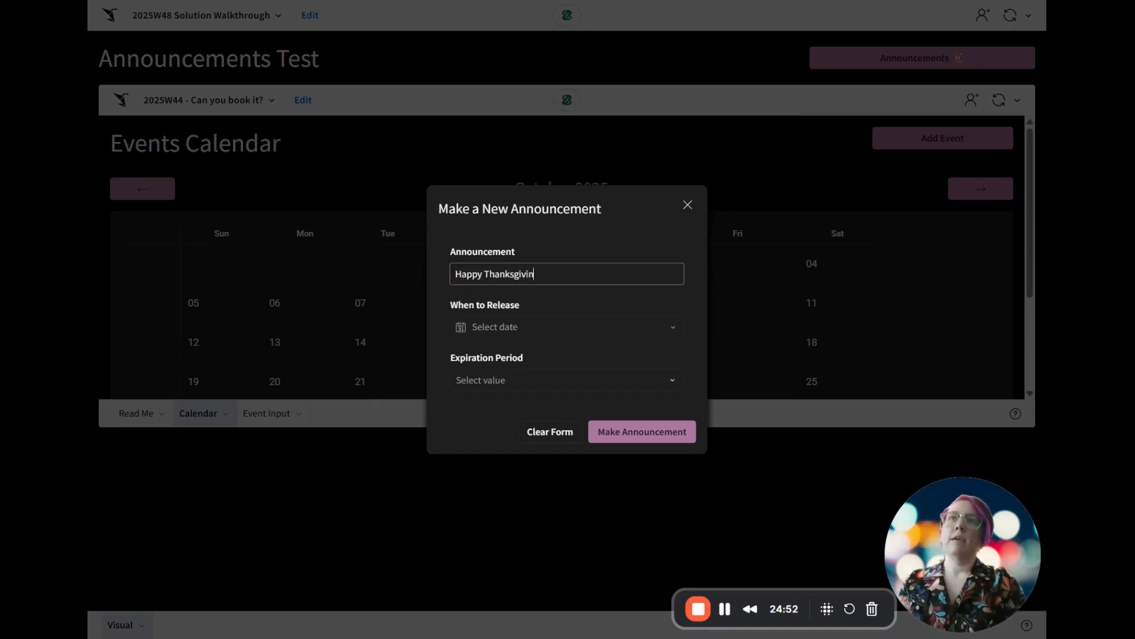
click(482, 327)
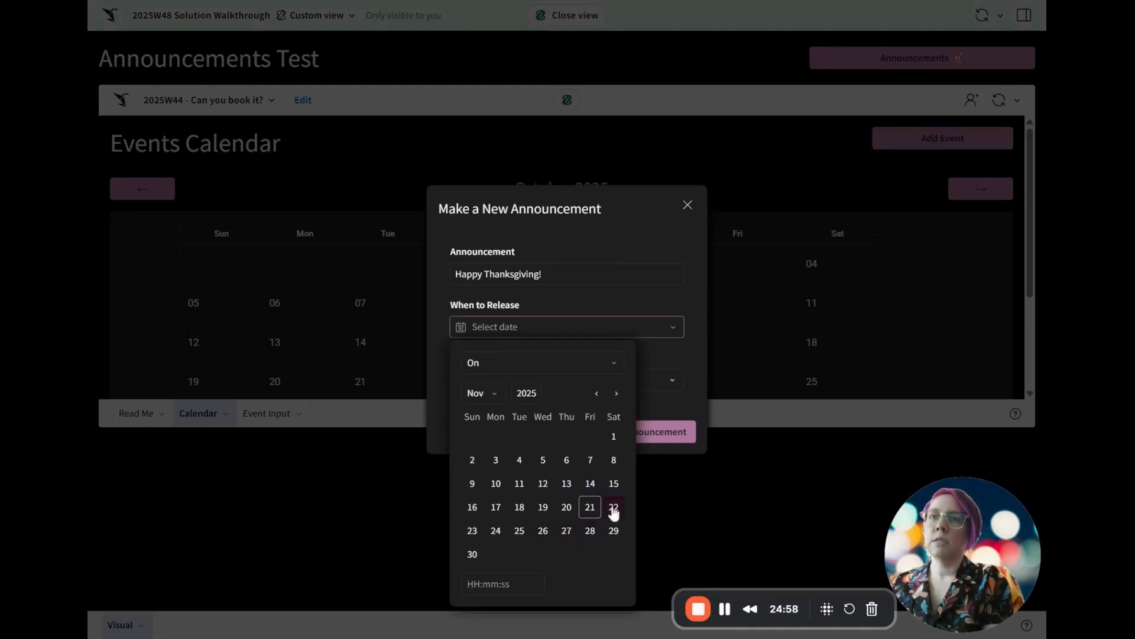
click(590, 510)
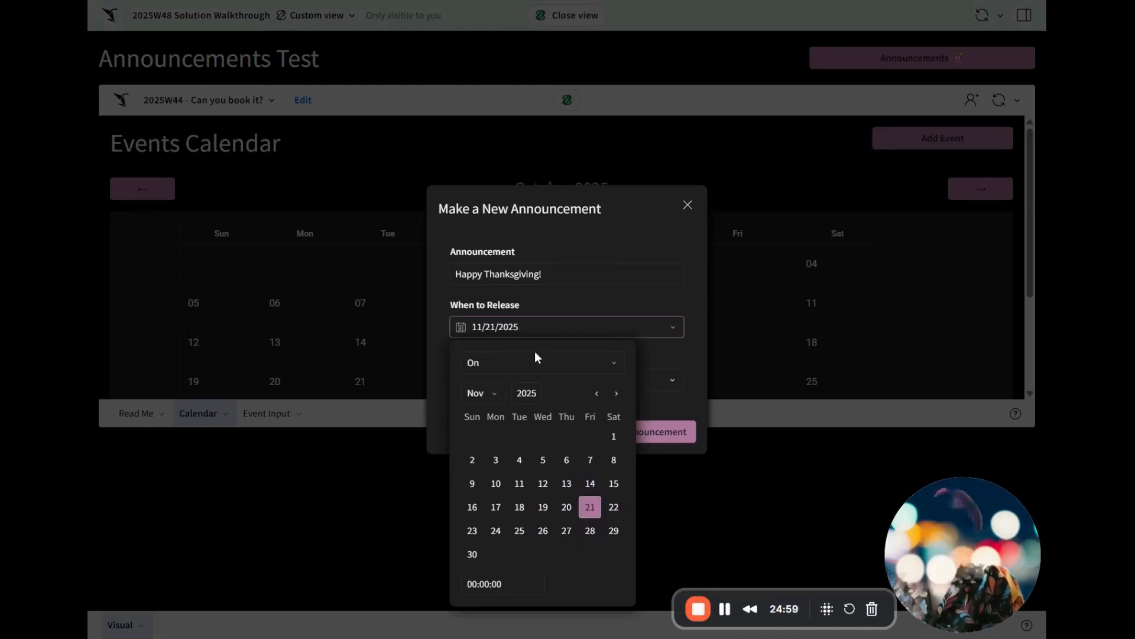
click(654, 297)
click(519, 380)
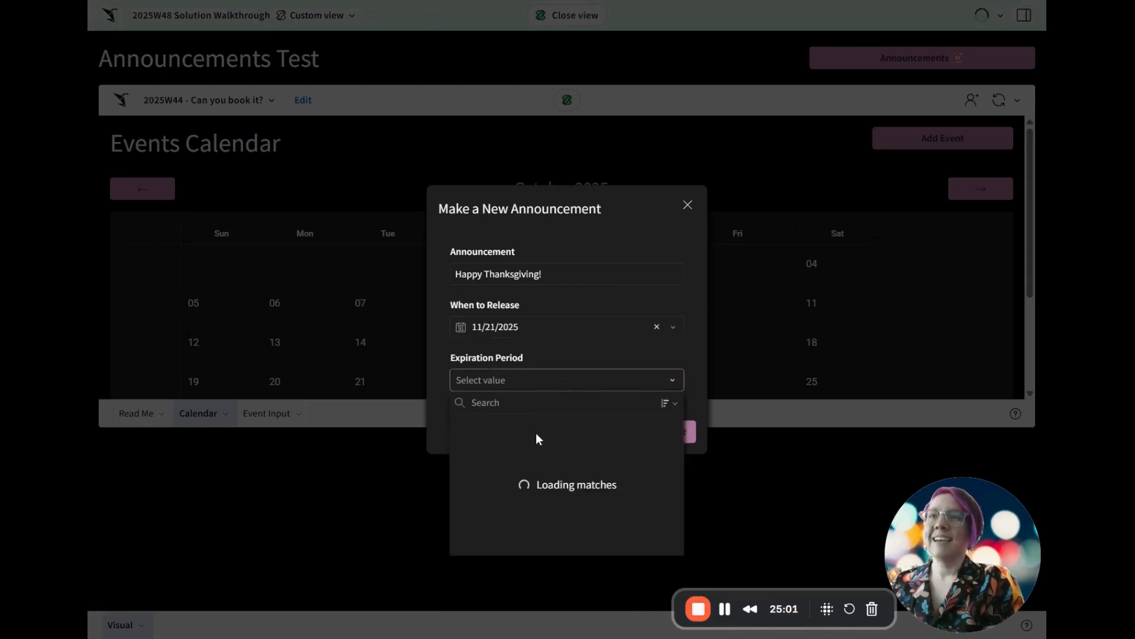
click(495, 459)
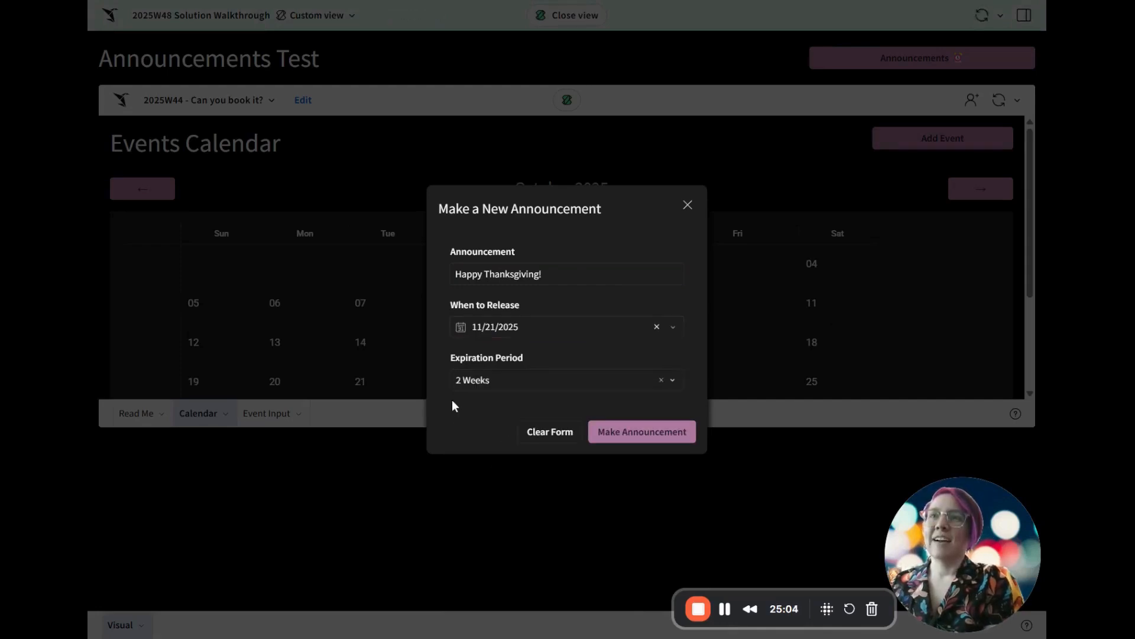
click(634, 437)
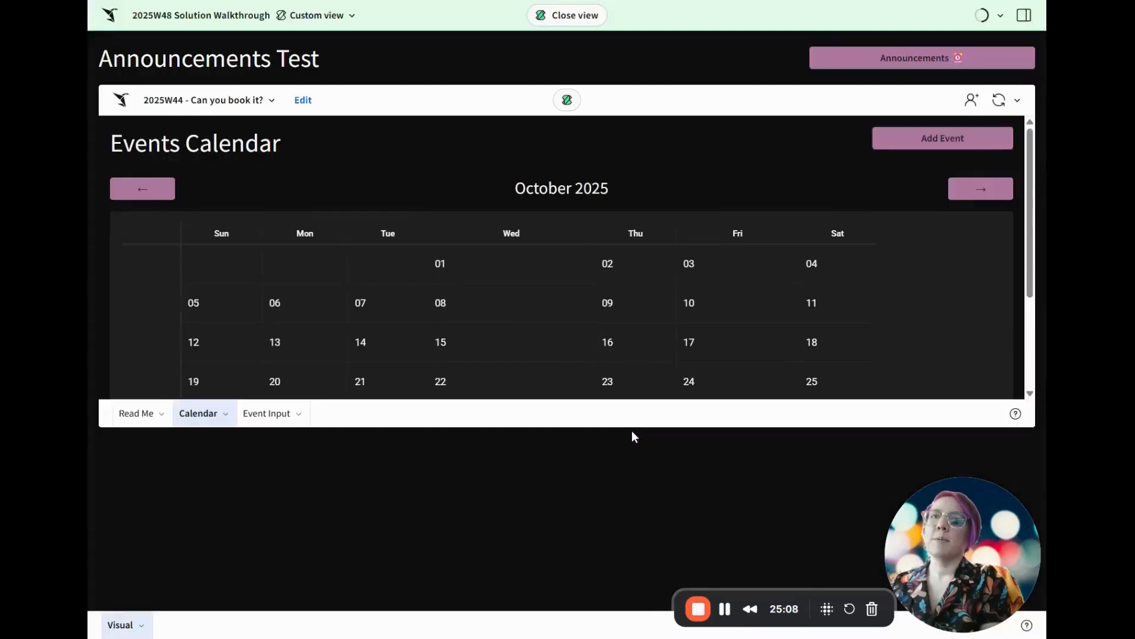
View the announcements list twice, closing it each time, to compare the row highlighting before and after viewing
click(933, 59)
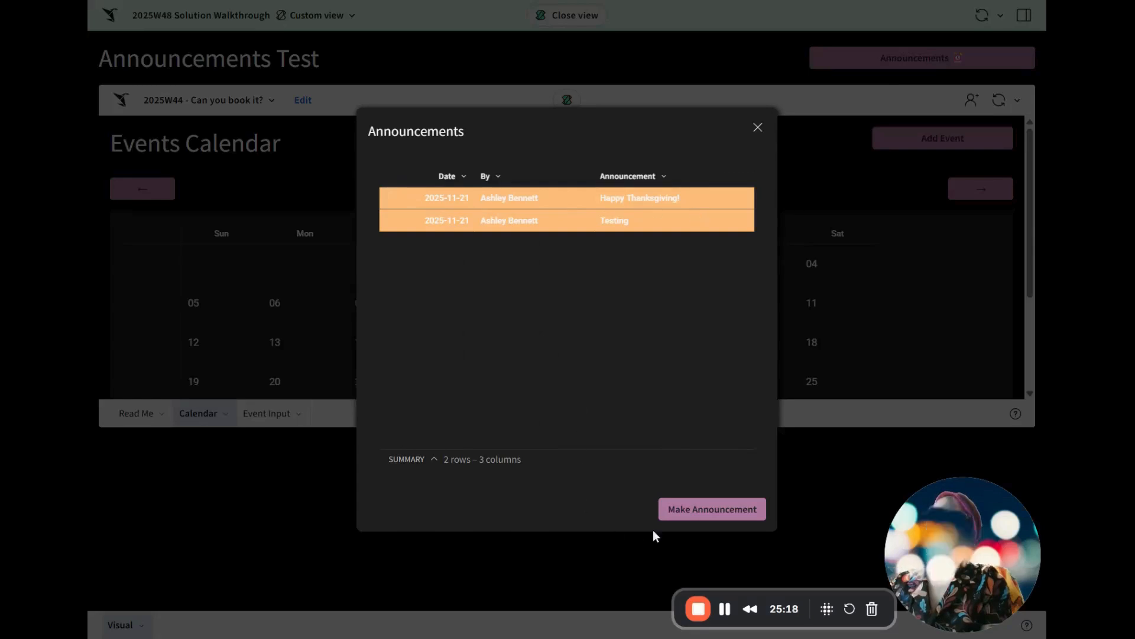
click(758, 128)
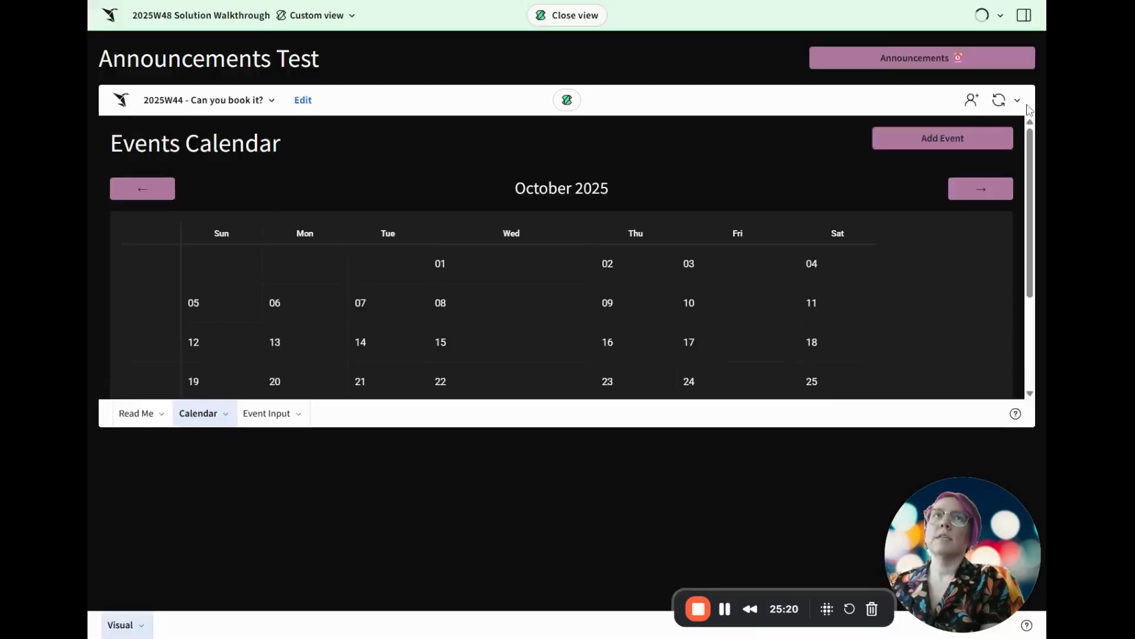
click(920, 62)
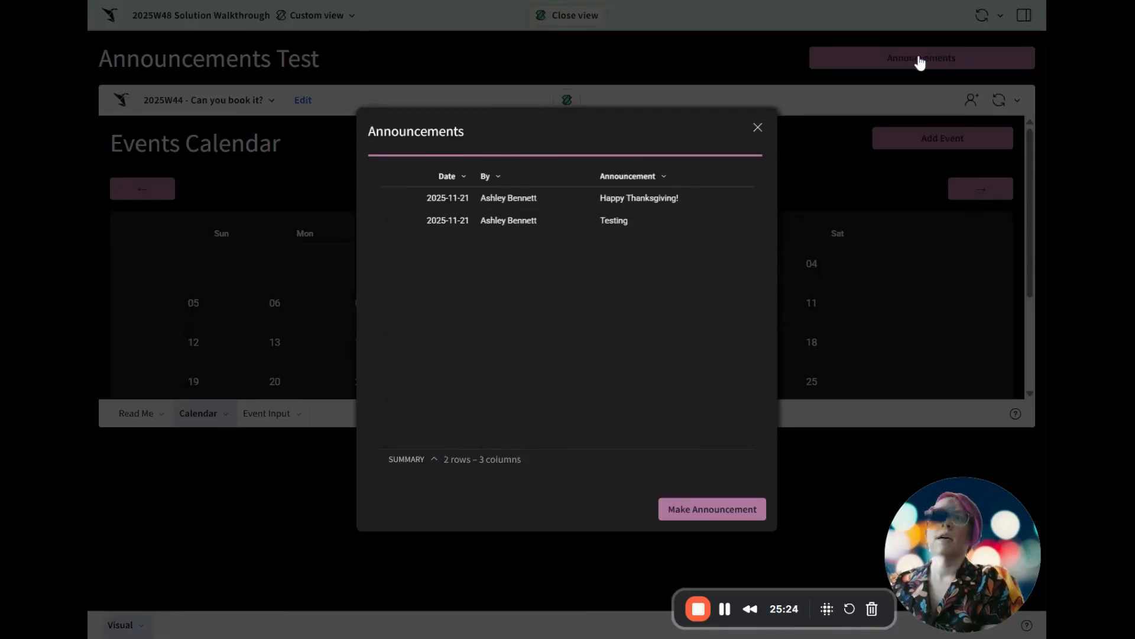
click(758, 128)
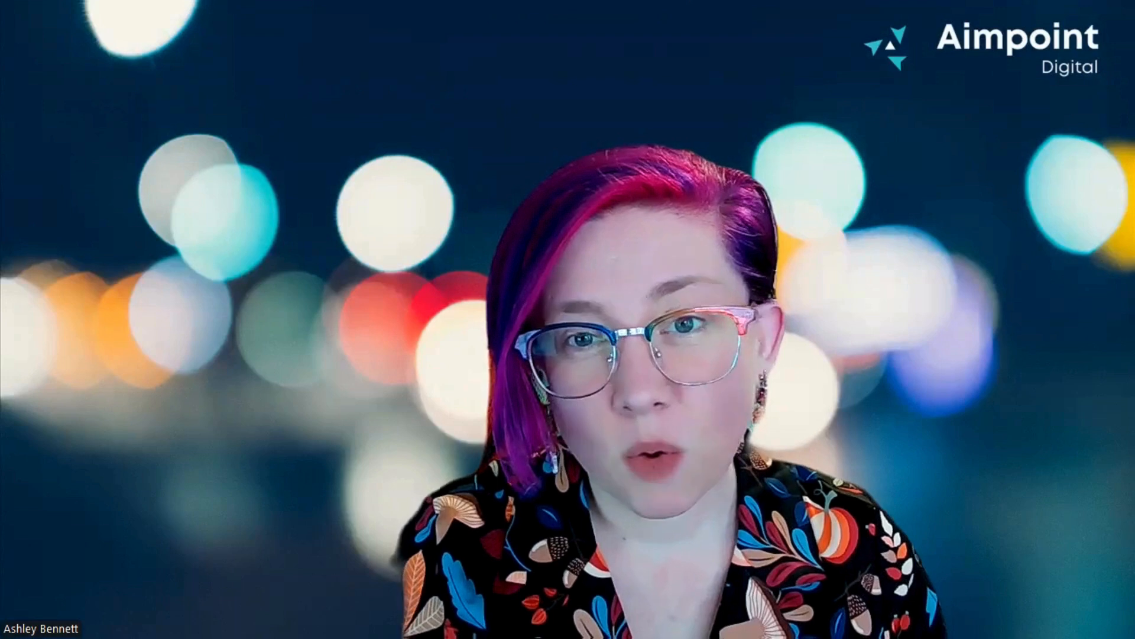